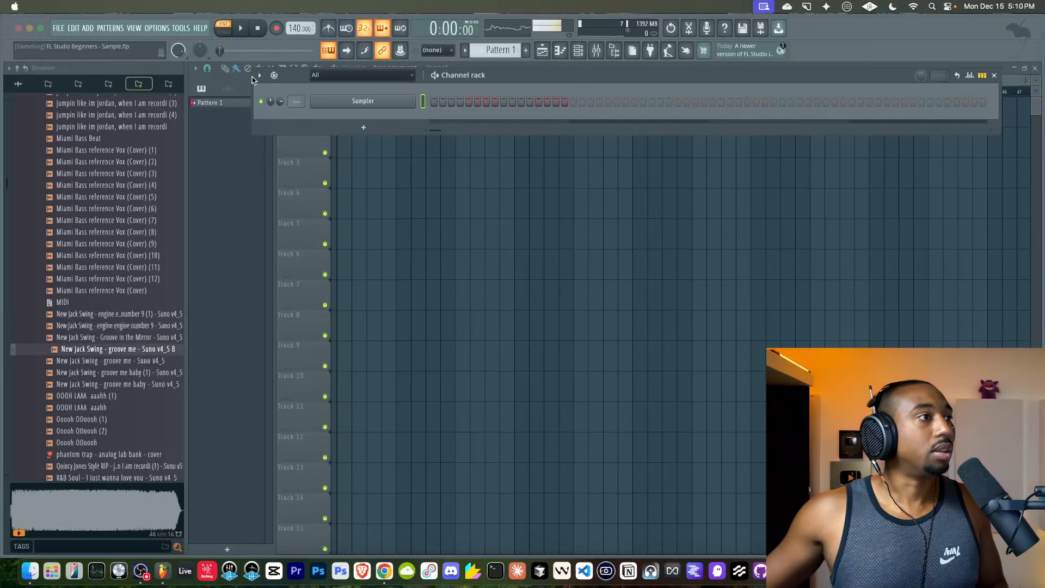
Put away the channel rack and place the "New Jack Swing - groove me - Suno v4_5 B" sample at the start of Track 1.
{"action": "left_click", "coordinate": [479, 262]}
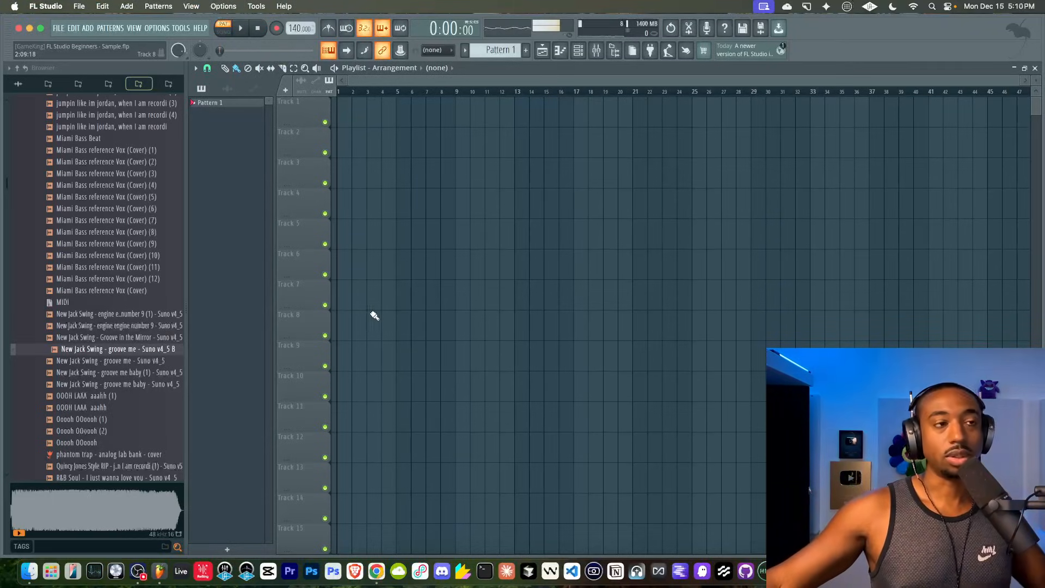
{"action": "left_click", "coordinate": [104, 351]}
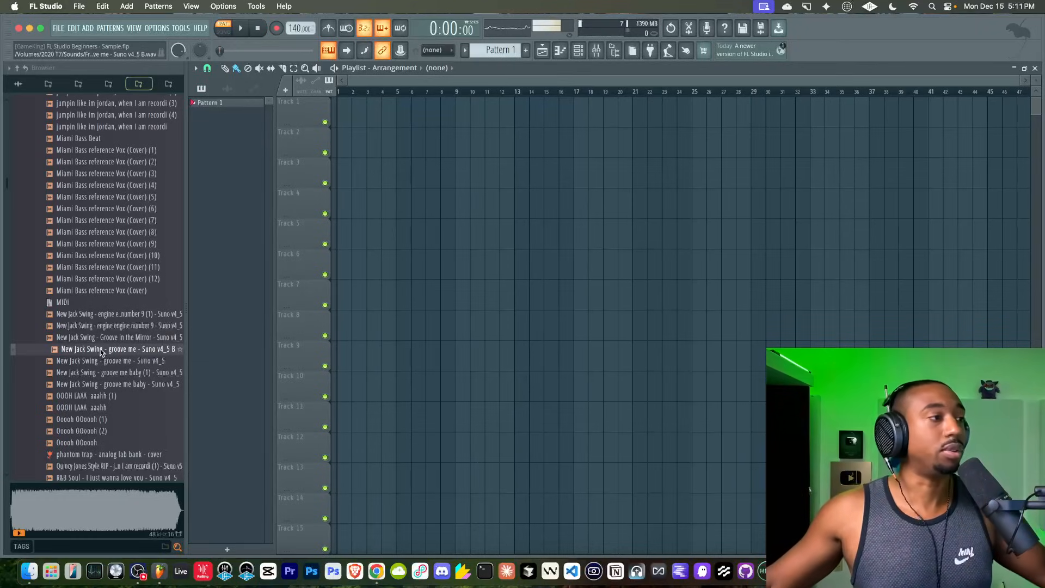
{"action": "left_click_drag", "start_coordinate": [93, 351], "coordinate": [374, 104]}
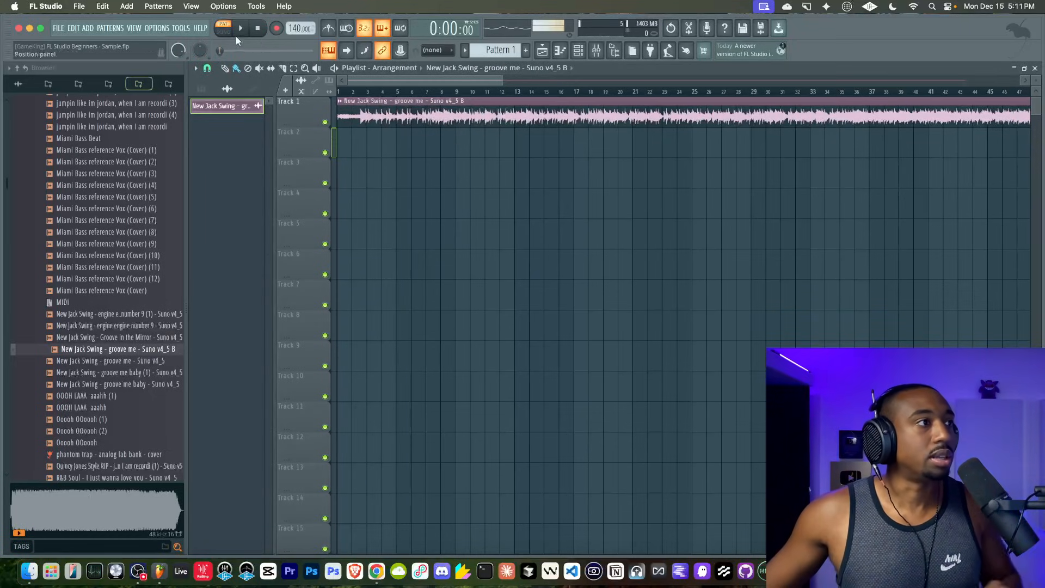
Play back the Track 1 clip from bar 9 and from around bar 15 to hear its opening section.
{"action": "scroll", "coordinate": [403, 111], "scroll_direction": "down", "scroll_amount": 3}
{"action": "left_click", "coordinate": [413, 92]}
{"action": "key", "text": "space"}
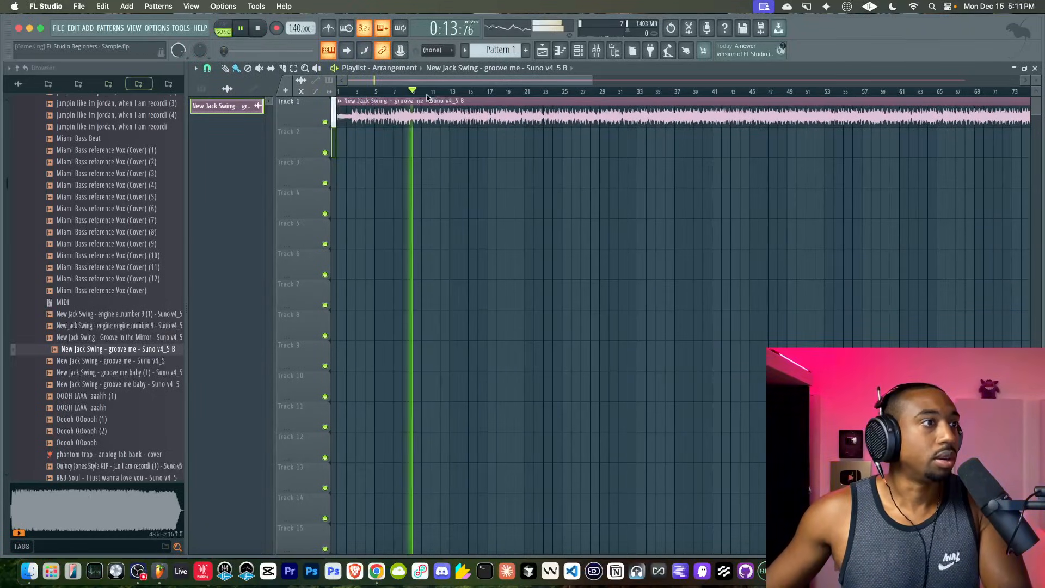
{"action": "key", "text": "space"}
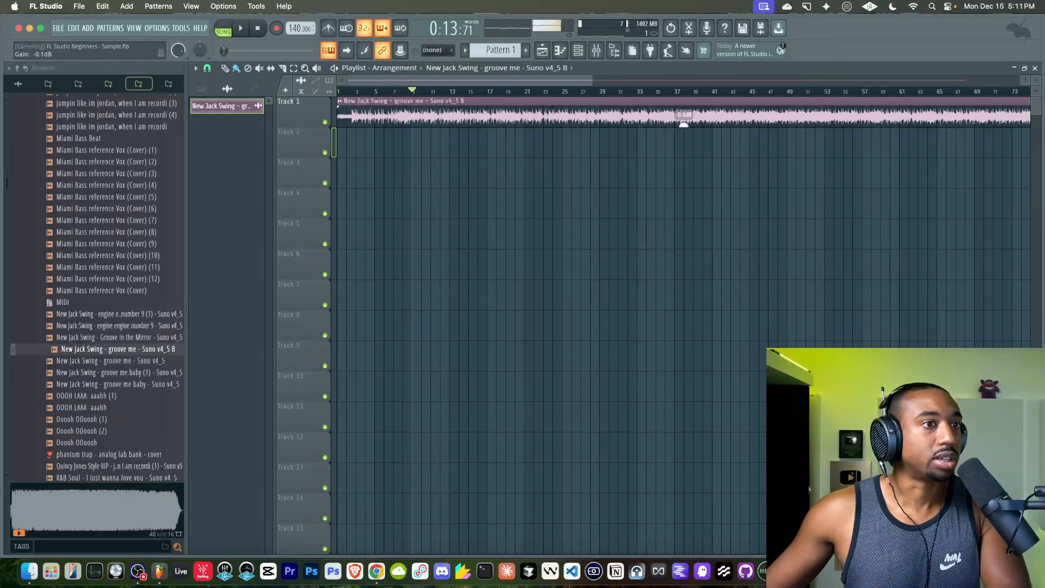
{"action": "key", "text": "space"}
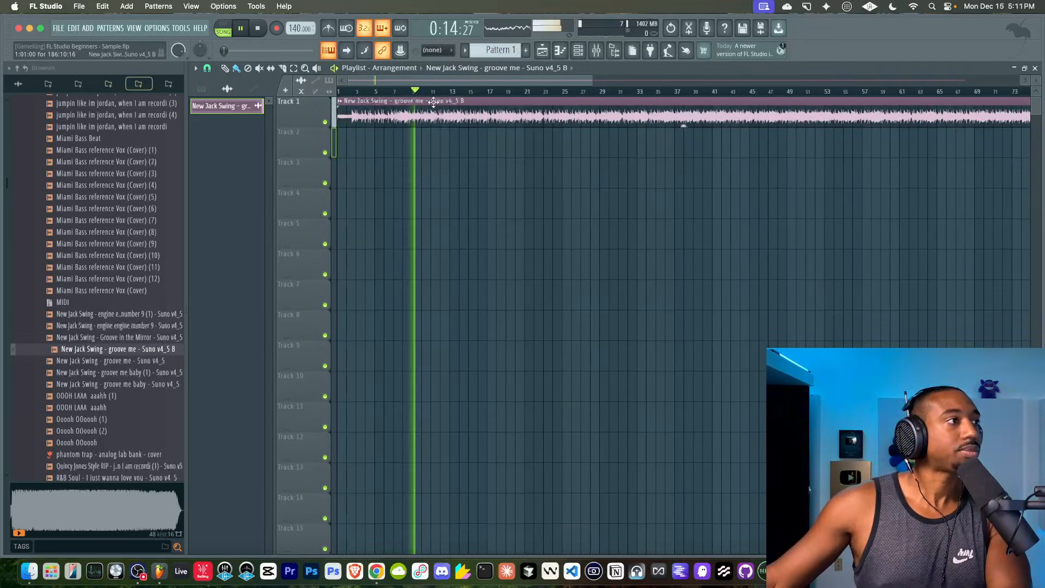
{"action": "key", "text": "space"}
{"action": "left_click", "coordinate": [469, 94]}
{"action": "key", "text": "space"}
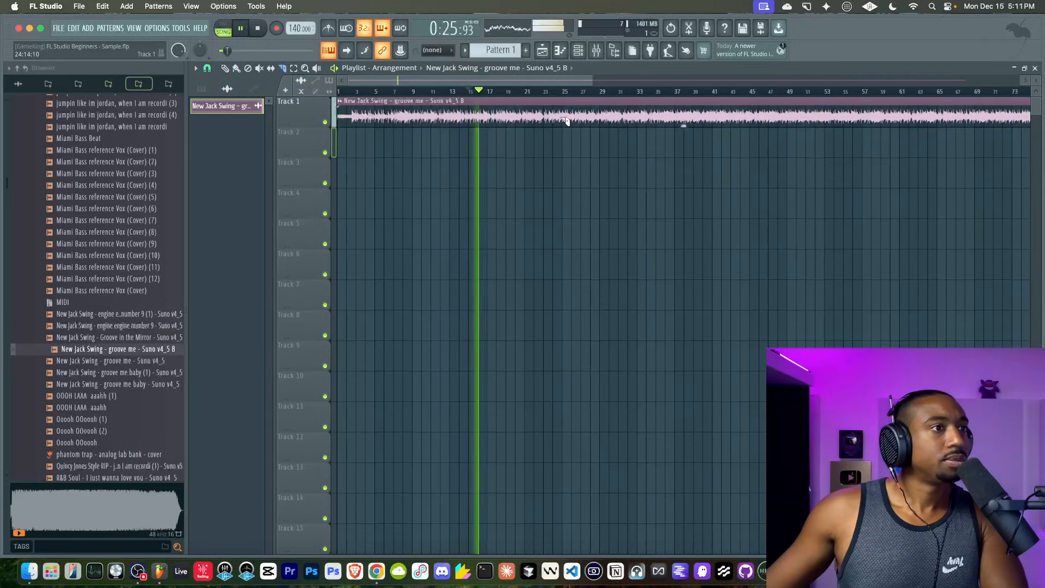
Audition the clip from around bars 13, 8, 3, 6 and 19 in search of a section to sample, and stop playback.
{"action": "left_click", "coordinate": [451, 93]}
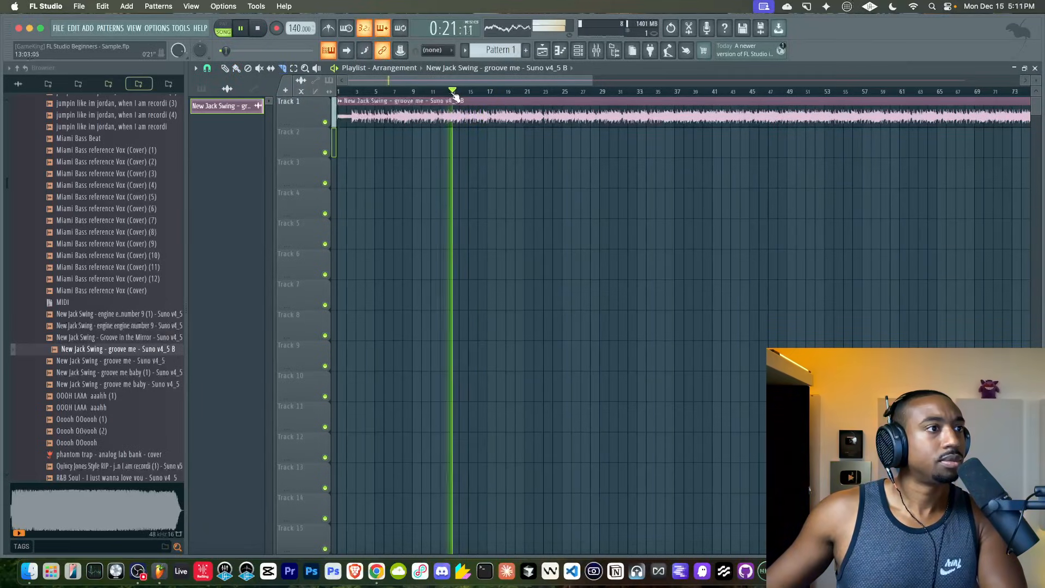
{"action": "left_click", "coordinate": [406, 93]}
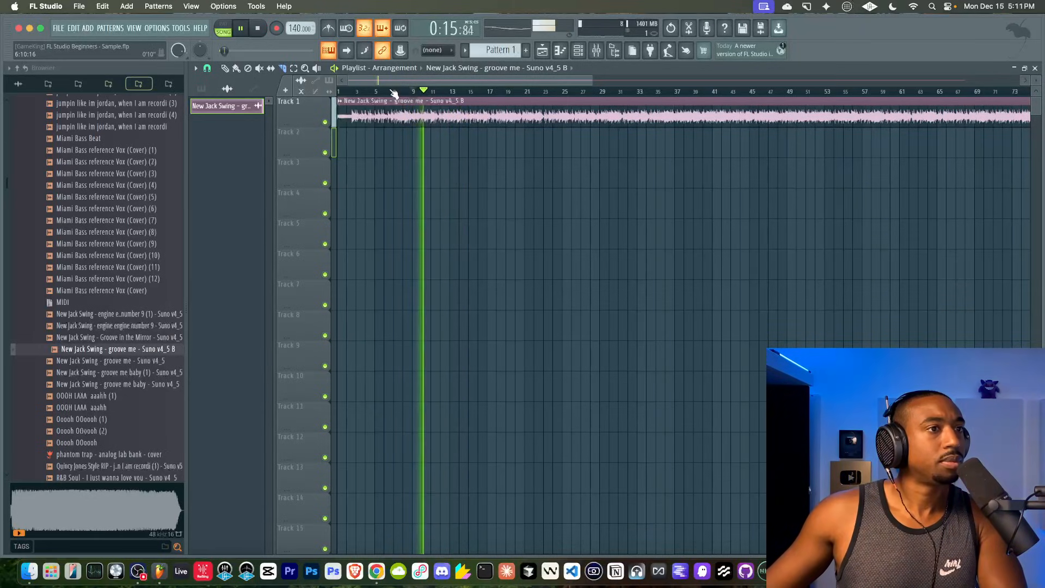
{"action": "left_click", "coordinate": [358, 92]}
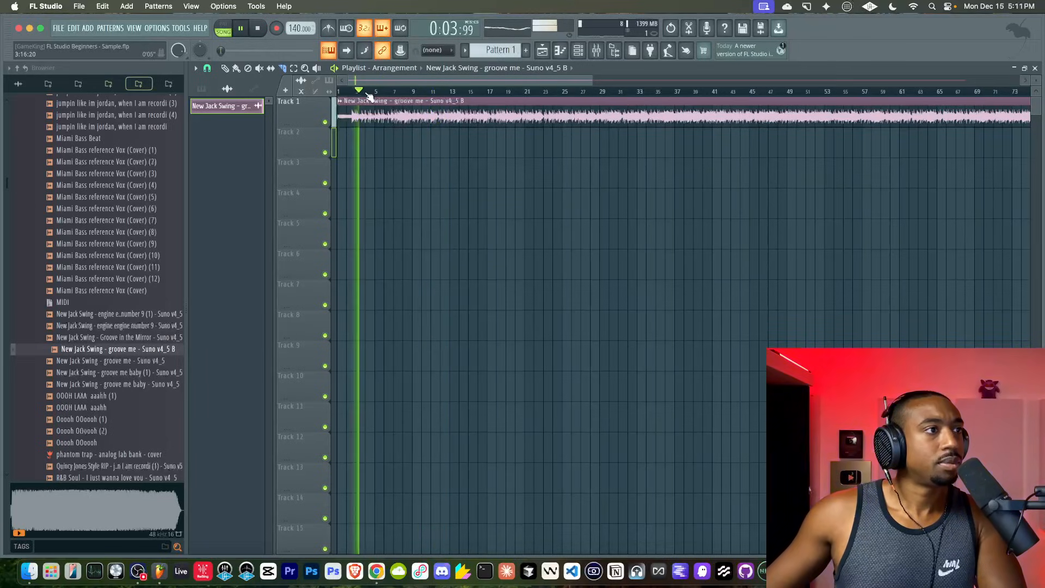
{"action": "left_click", "coordinate": [383, 92]}
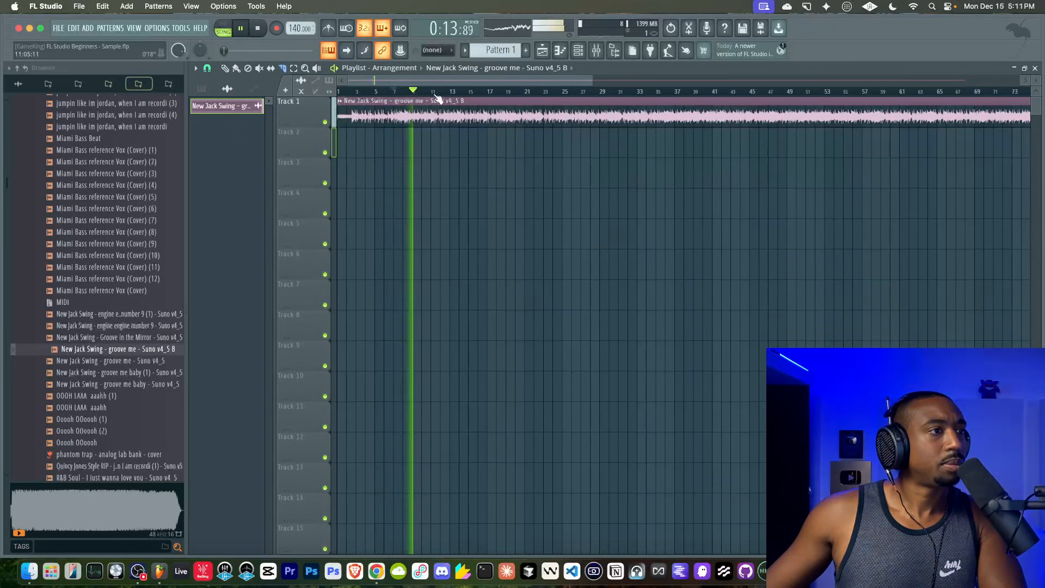
{"action": "left_click", "coordinate": [505, 93]}
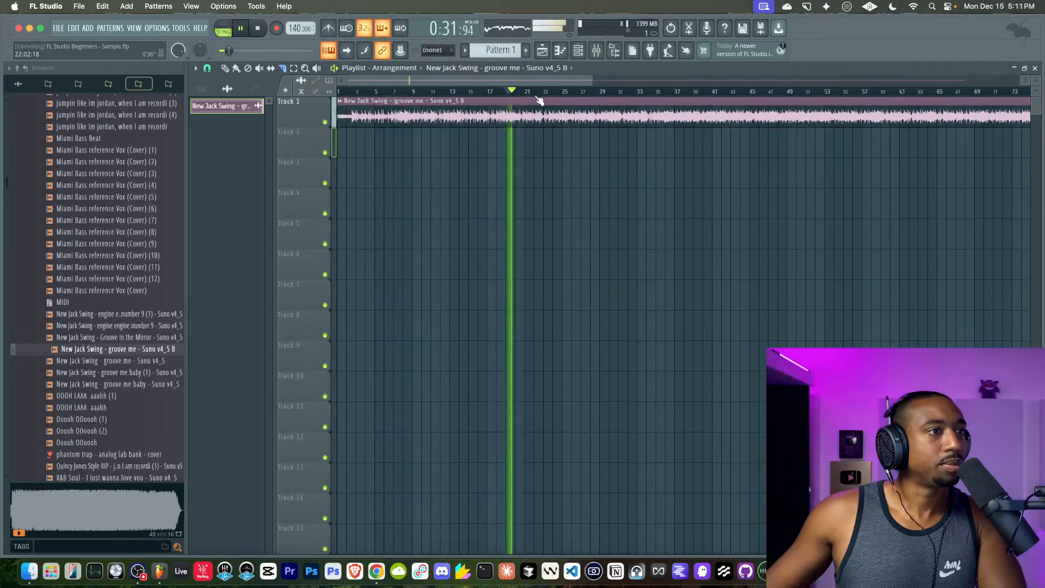
{"action": "scroll", "coordinate": [557, 119], "scroll_direction": "up", "scroll_amount": 4}
{"action": "scroll", "coordinate": [557, 119], "scroll_direction": "up", "scroll_amount": 3}
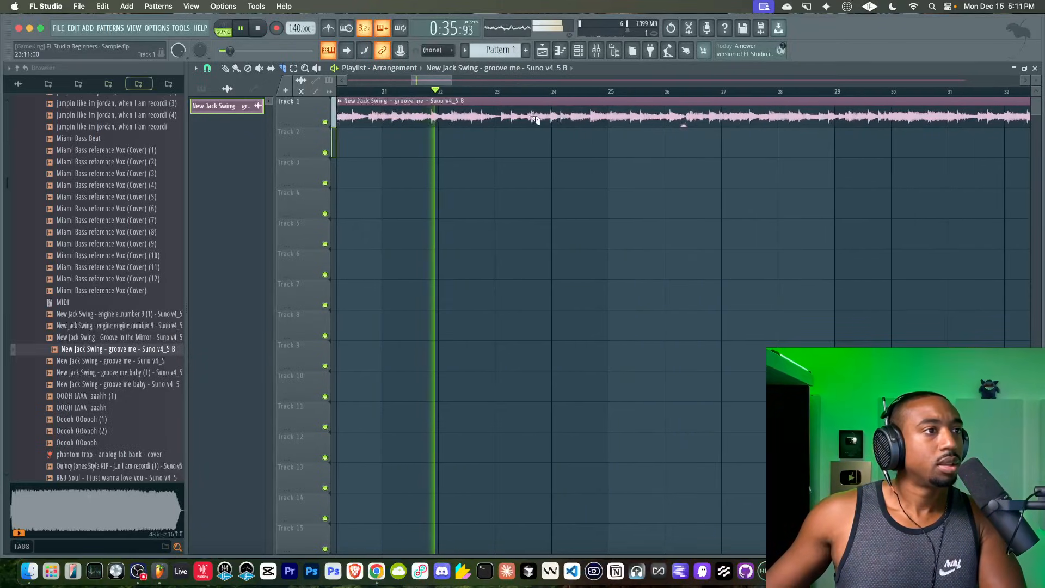
{"action": "key", "text": "space"}
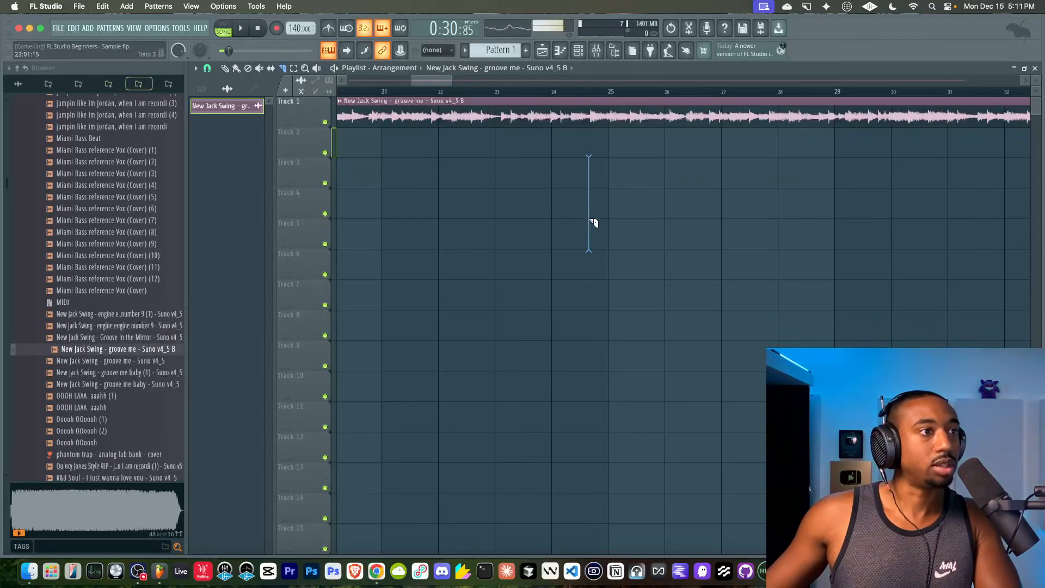
Try slicing the Track 1 clip between bars 30 and 31 after playing it from bar 22, and undo the cut.
{"action": "left_click", "coordinate": [464, 89]}
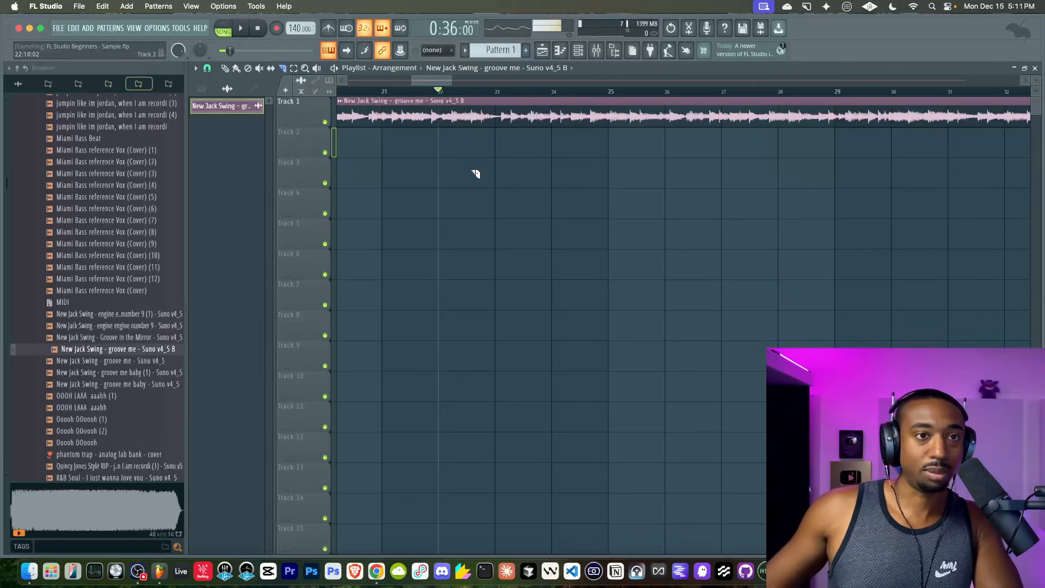
{"action": "key", "text": "space"}
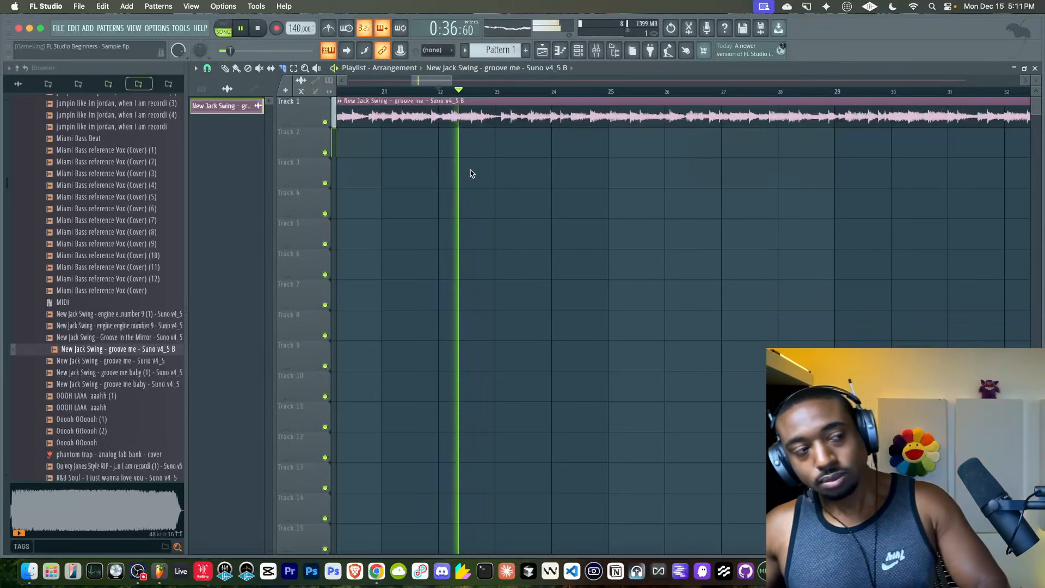
{"action": "left_click_drag", "start_coordinate": [433, 78], "coordinate": [465, 80]}
{"action": "scroll", "coordinate": [451, 109], "scroll_direction": "up", "scroll_amount": 3}
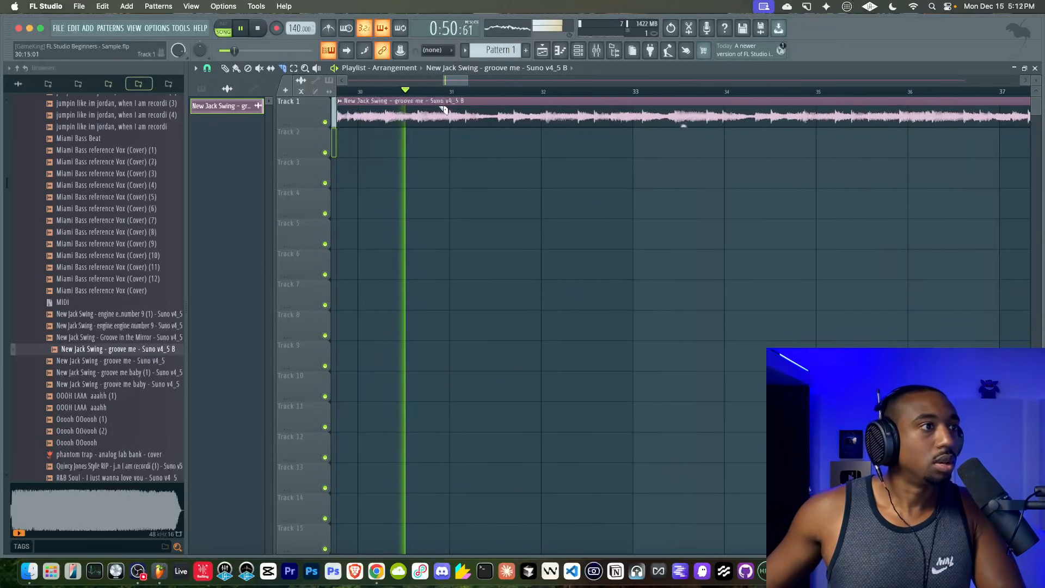
{"action": "left_click", "coordinate": [419, 122]}
{"action": "key", "text": "space"}
{"action": "scroll", "coordinate": [419, 102], "scroll_direction": "up", "scroll_amount": 3}
{"action": "scroll", "coordinate": [451, 88], "scroll_direction": "down", "scroll_amount": 2}
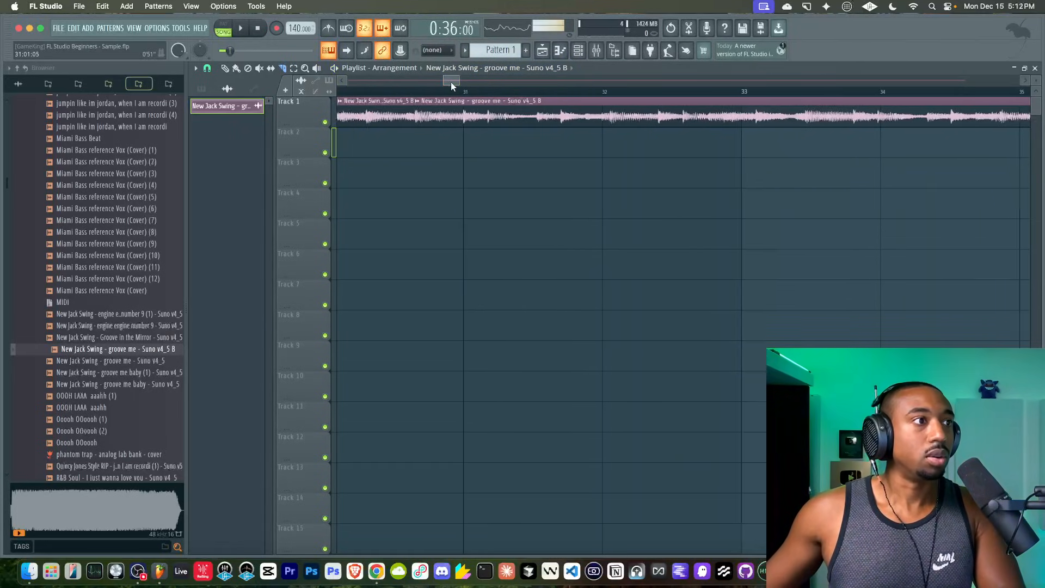
{"action": "mouse_move", "coordinate": [312, 121]}
{"action": "left_mouse_down"}
{"action": "mouse_move", "coordinate": [311, 142]}
{"action": "mouse_move", "coordinate": [310, 134]}
{"action": "left_mouse_up"}
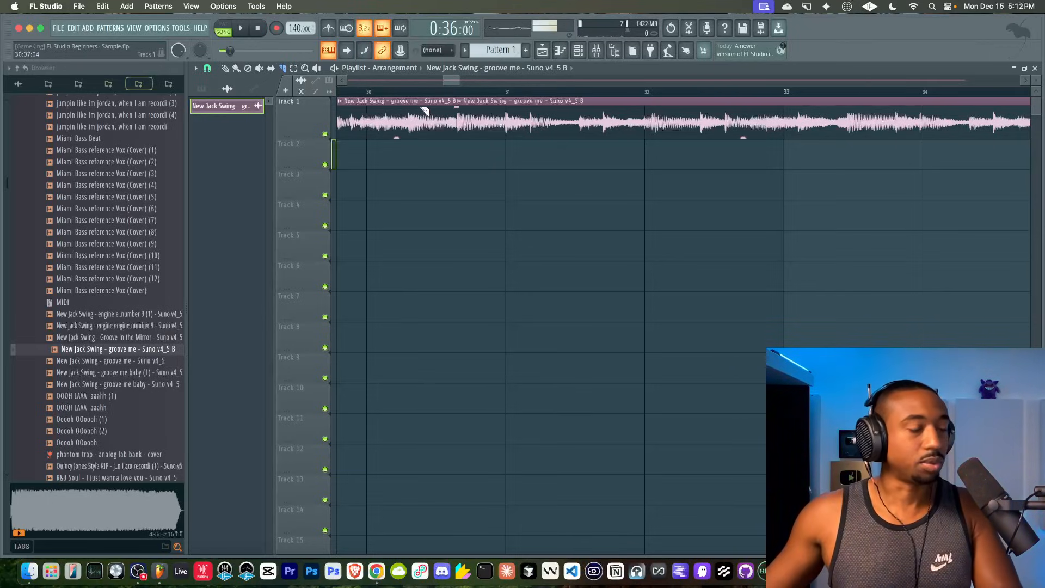
{"action": "key", "text": "super+z"}
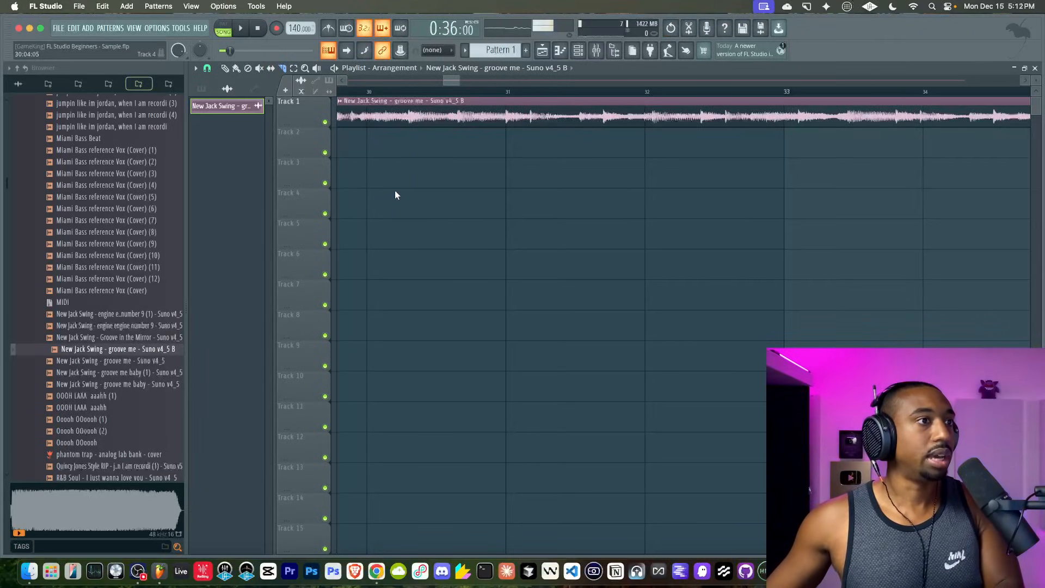
Replay the clip from bar 27 and slice it between bars 30 and 31.
{"action": "scroll", "coordinate": [401, 188], "scroll_direction": "down", "scroll_amount": 4}
{"action": "scroll", "coordinate": [353, 116], "scroll_direction": "left", "scroll_amount": 3}
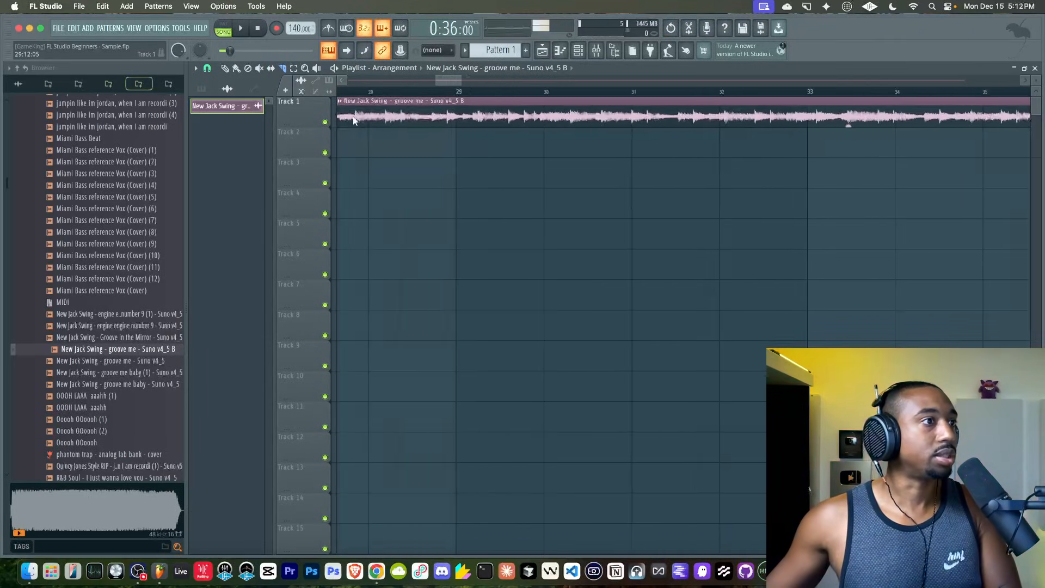
{"action": "scroll", "coordinate": [386, 90], "scroll_direction": "left", "scroll_amount": 3}
{"action": "left_click", "coordinate": [445, 91]}
{"action": "key", "text": "space"}
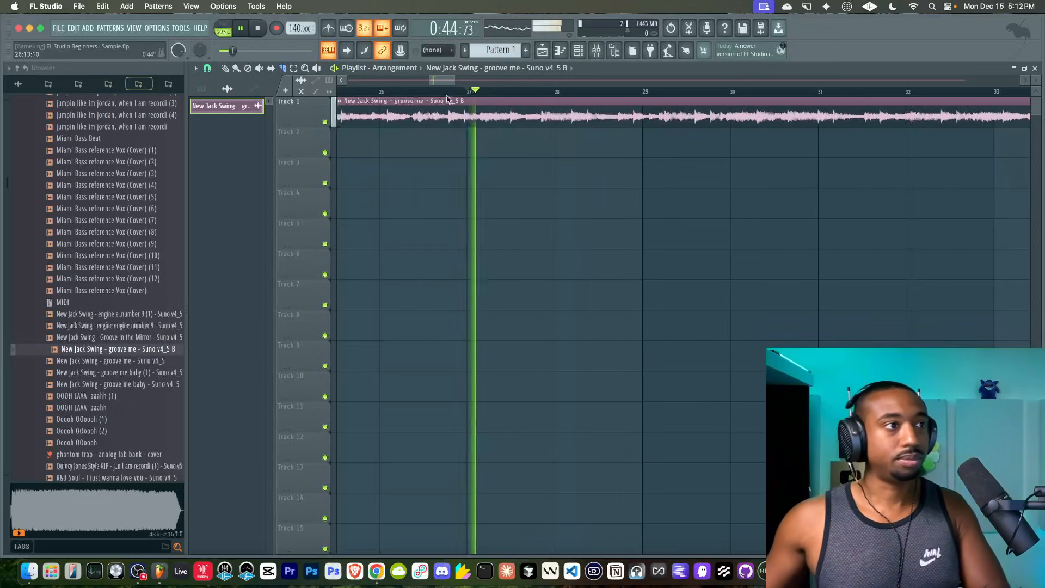
{"action": "scroll", "coordinate": [422, 142], "scroll_direction": "right", "scroll_amount": 4}
{"action": "scroll", "coordinate": [426, 149], "scroll_direction": "down", "scroll_amount": 1}
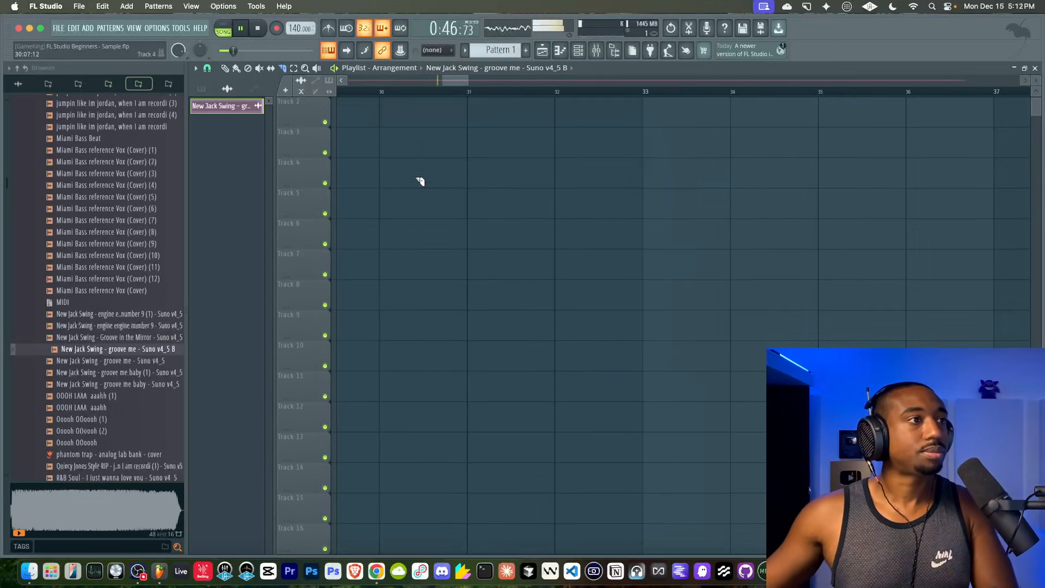
{"action": "scroll", "coordinate": [421, 177], "scroll_direction": "up", "scroll_amount": 1}
{"action": "scroll", "coordinate": [407, 151], "scroll_direction": "left", "scroll_amount": 4}
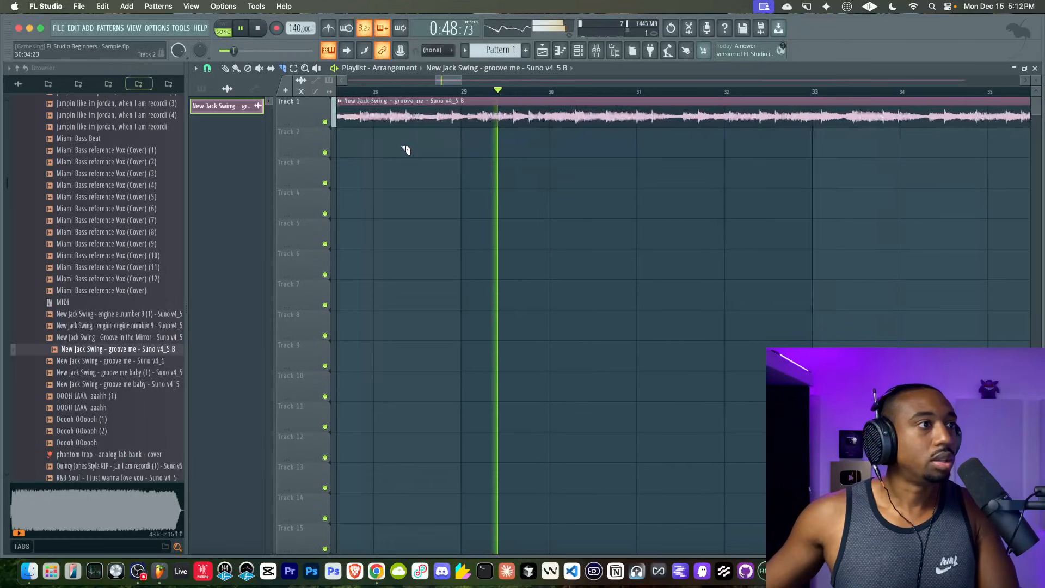
{"action": "scroll", "coordinate": [561, 158], "scroll_direction": "right", "scroll_amount": 4}
{"action": "scroll", "coordinate": [510, 132], "scroll_direction": "down", "scroll_amount": 1}
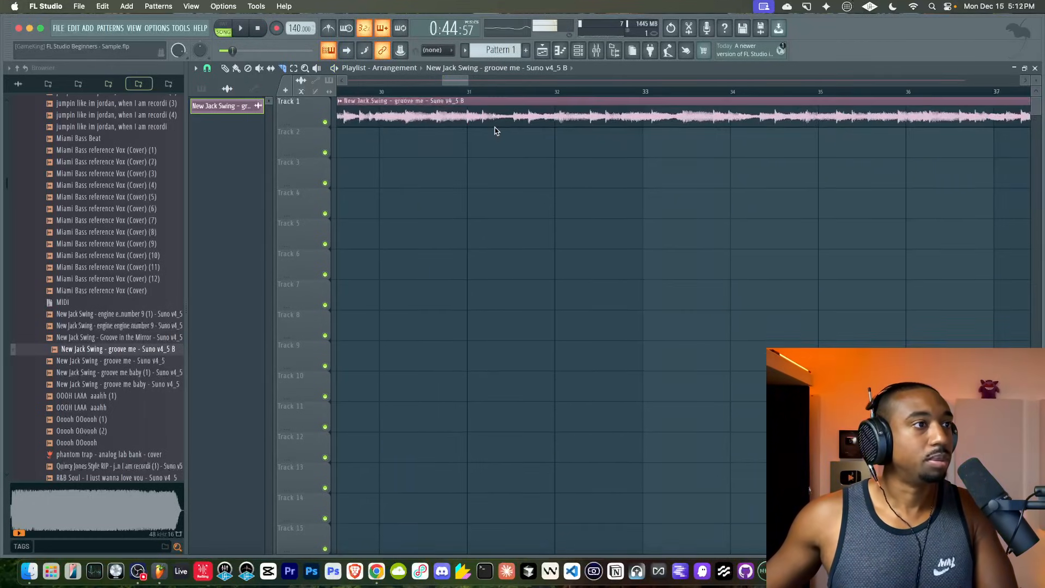
{"action": "scroll", "coordinate": [449, 81], "scroll_direction": "right", "scroll_amount": 4}
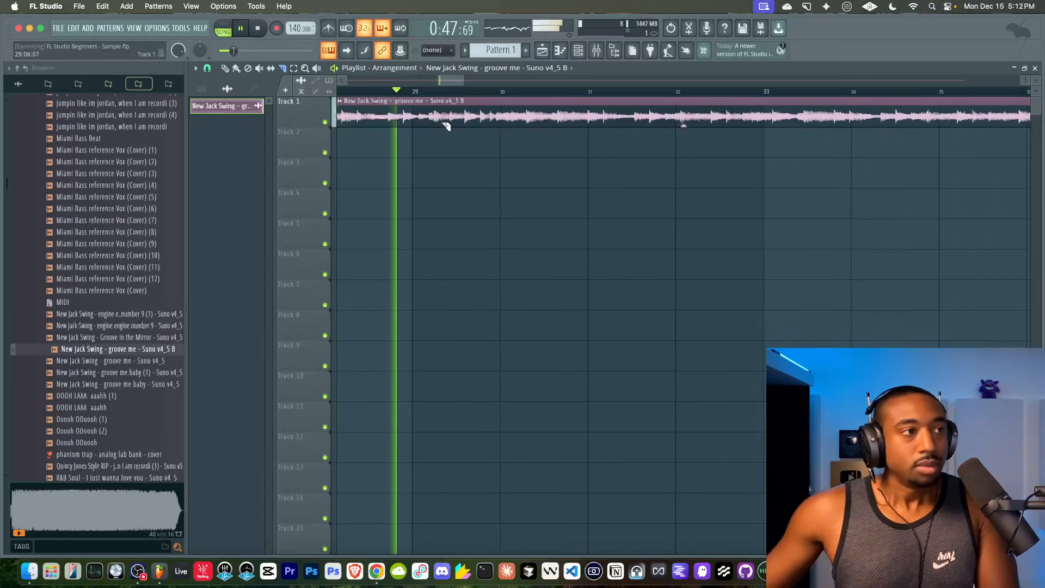
{"action": "left_click_drag", "start_coordinate": [454, 78], "coordinate": [458, 80]}
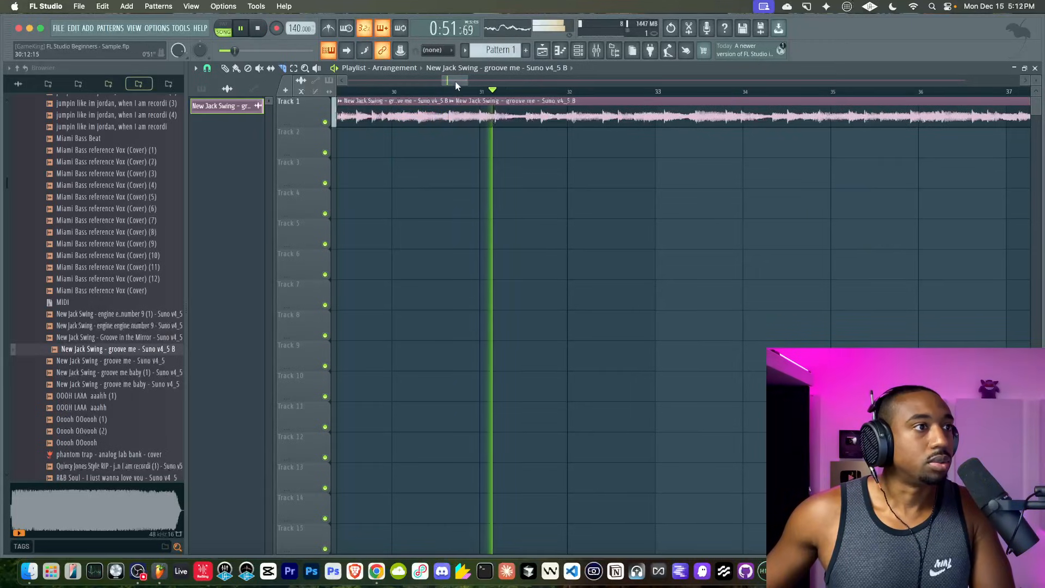
Slice the playing clip between bars 33 and 34, between 36 and 37, just after 39, and between 41 and 42, and stop playback.
{"action": "scroll", "coordinate": [455, 78], "scroll_direction": "up", "scroll_amount": 2}
{"action": "scroll", "coordinate": [459, 79], "scroll_direction": "up", "scroll_amount": 1}
{"action": "left_click_drag", "start_coordinate": [459, 79], "coordinate": [467, 78]}
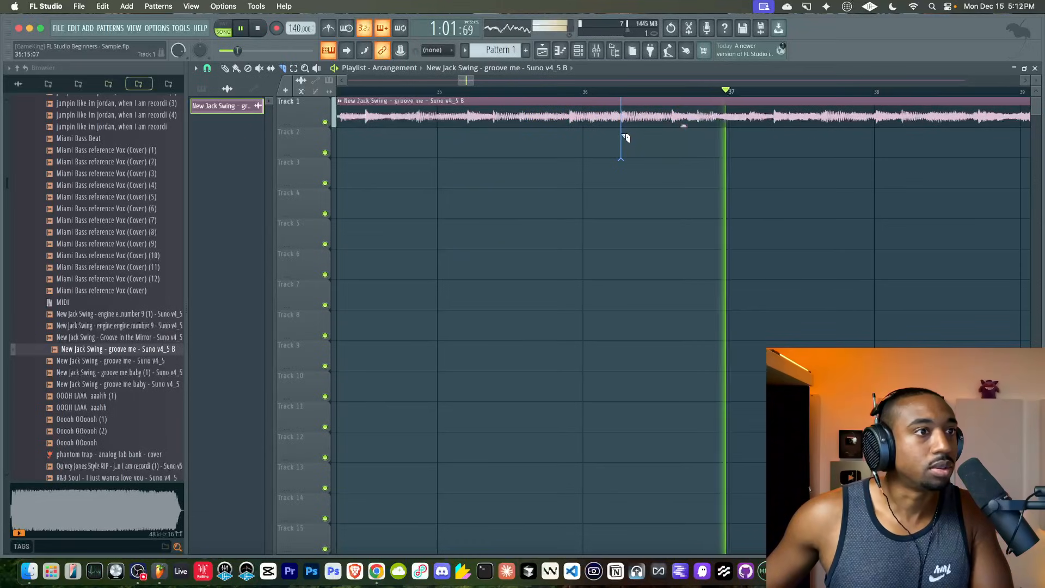
{"action": "left_click_drag", "start_coordinate": [469, 78], "coordinate": [480, 78]}
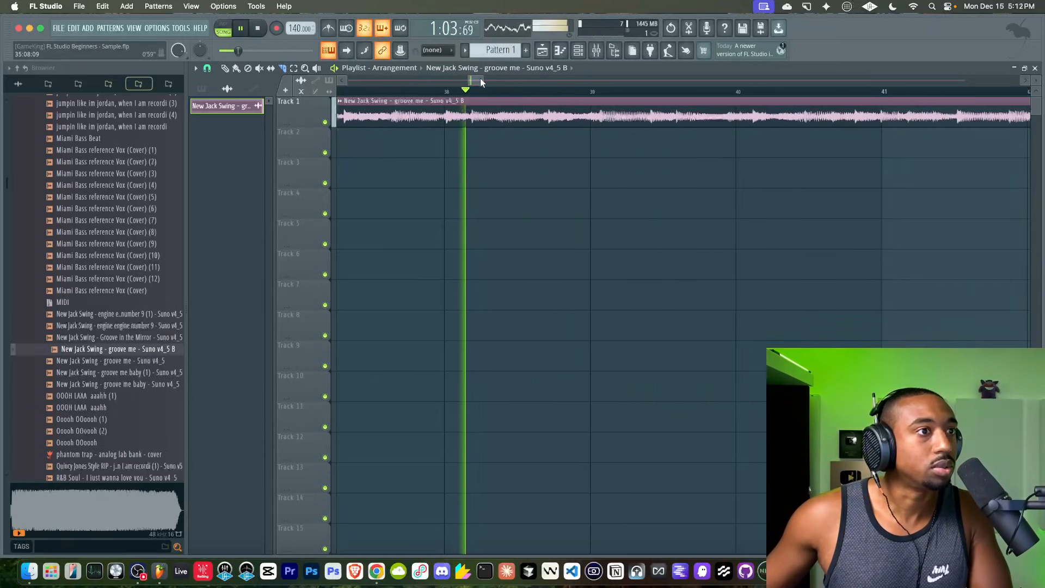
{"action": "left_click", "coordinate": [600, 125]}
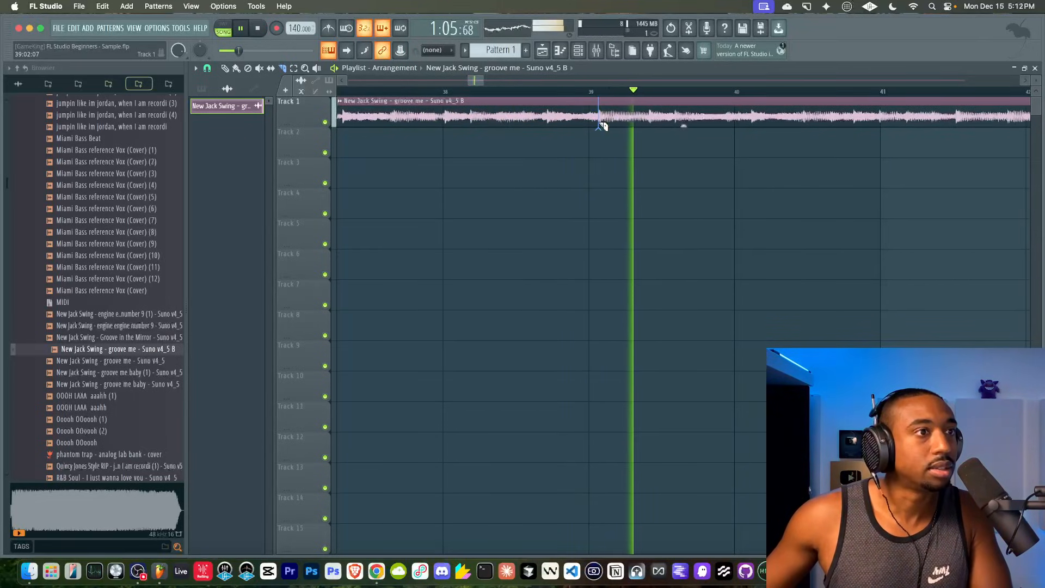
{"action": "left_click_drag", "start_coordinate": [478, 80], "coordinate": [489, 79]}
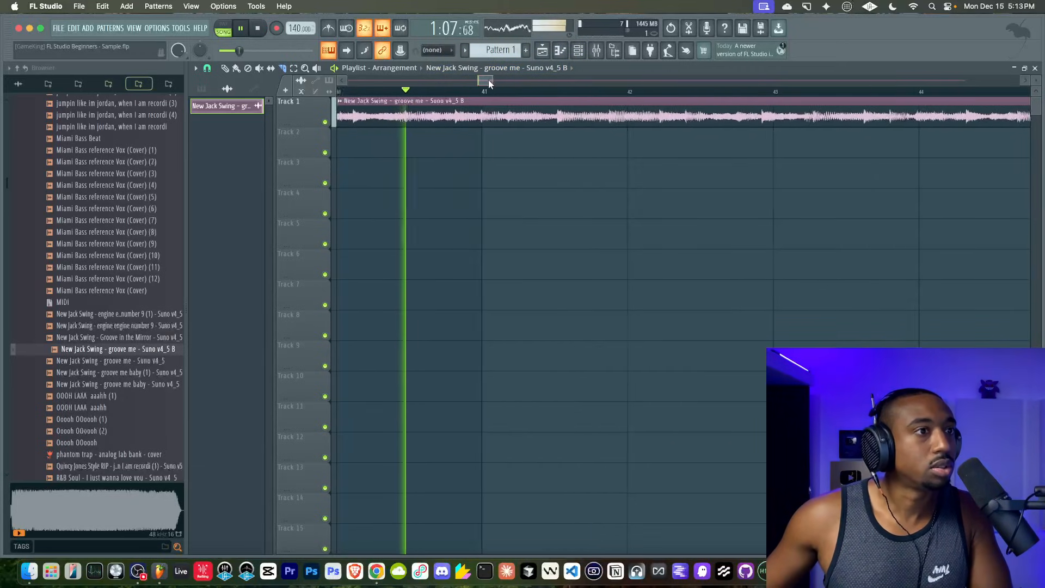
{"action": "left_click", "coordinate": [577, 125]}
{"action": "key", "text": "space"}
{"action": "scroll", "coordinate": [565, 147], "scroll_direction": "down", "scroll_amount": 10}
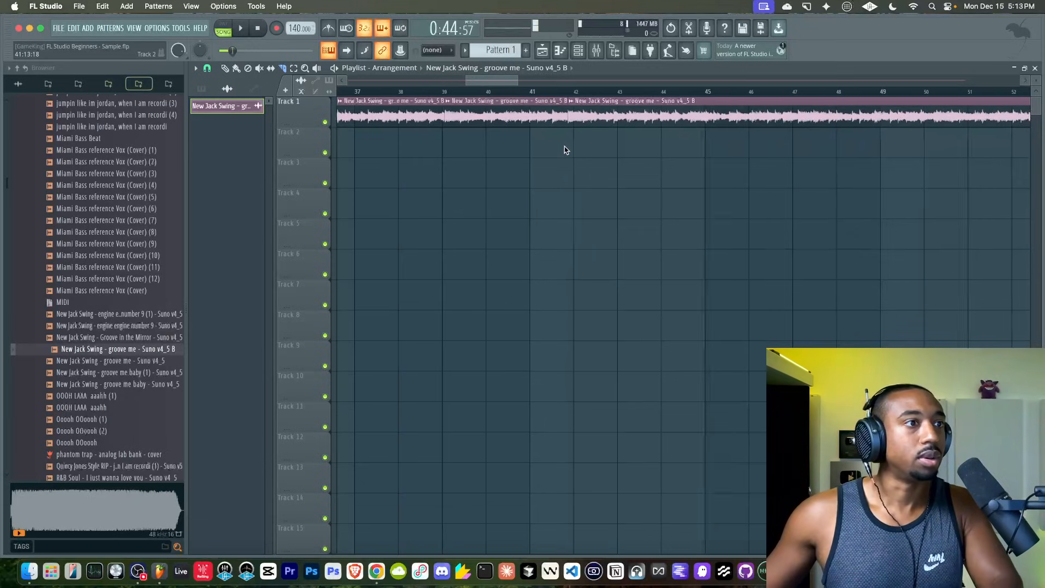
Delete the long clip portions before and after the four short slices, and move the slices to the start of Track 1.
{"action": "left_click", "coordinate": [596, 113], "text": "super"}
{"action": "scroll", "coordinate": [591, 122], "scroll_direction": "down", "scroll_amount": 3}
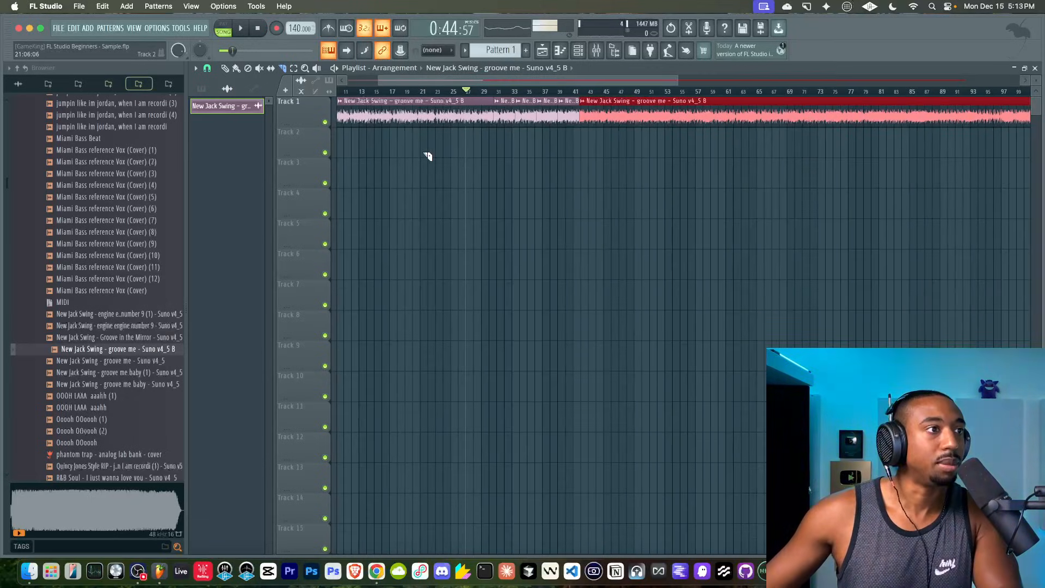
{"action": "scroll", "coordinate": [430, 155], "scroll_direction": "left", "scroll_amount": 4}
{"action": "left_click", "coordinate": [460, 133], "text": "super"}
{"action": "left_click", "coordinate": [459, 106], "text": "super"}
{"action": "left_click", "coordinate": [737, 136], "text": "super"}
{"action": "left_click_drag", "start_coordinate": [739, 144], "coordinate": [730, 123]}
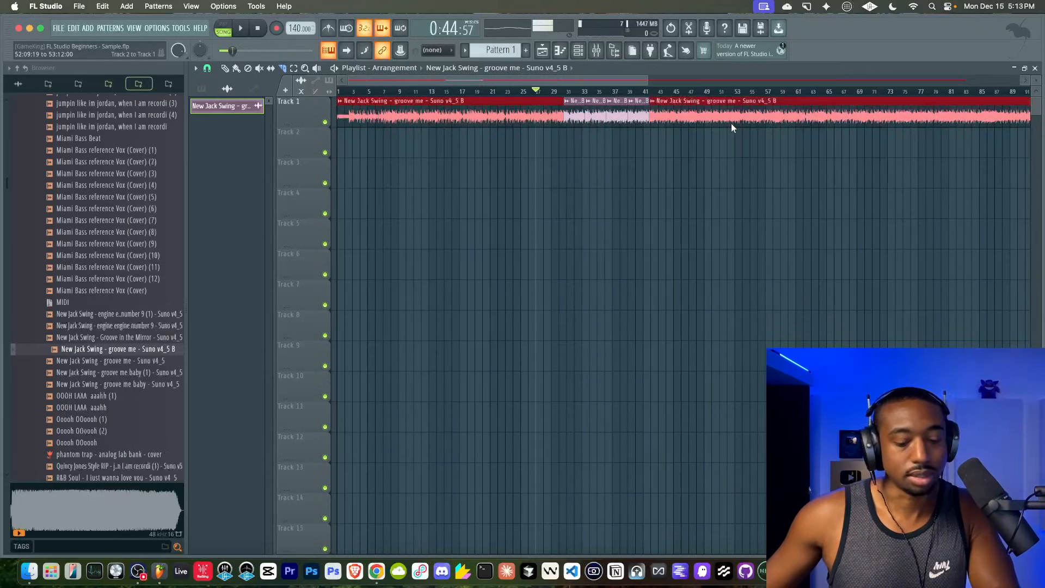
{"action": "key", "text": "Delete"}
{"action": "left_click_drag", "start_coordinate": [668, 189], "coordinate": [381, 92]}
{"action": "scroll", "coordinate": [370, 141], "scroll_direction": "up", "scroll_amount": 5}
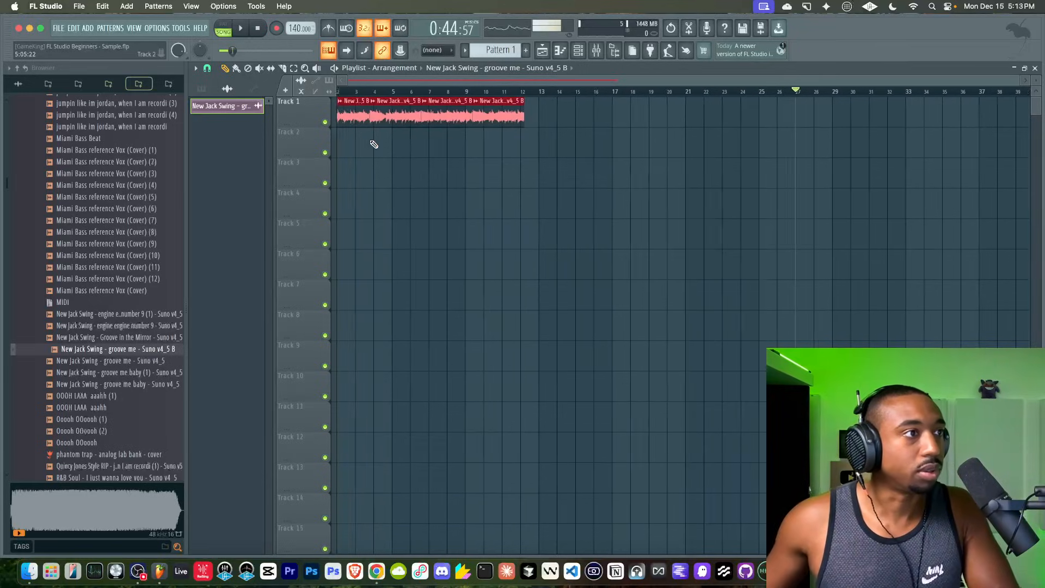
Select all four slices on Track 1 and quantize their start positions to the playlist grid.
{"action": "right_click", "coordinate": [381, 146]}
{"action": "key", "text": "super+a"}
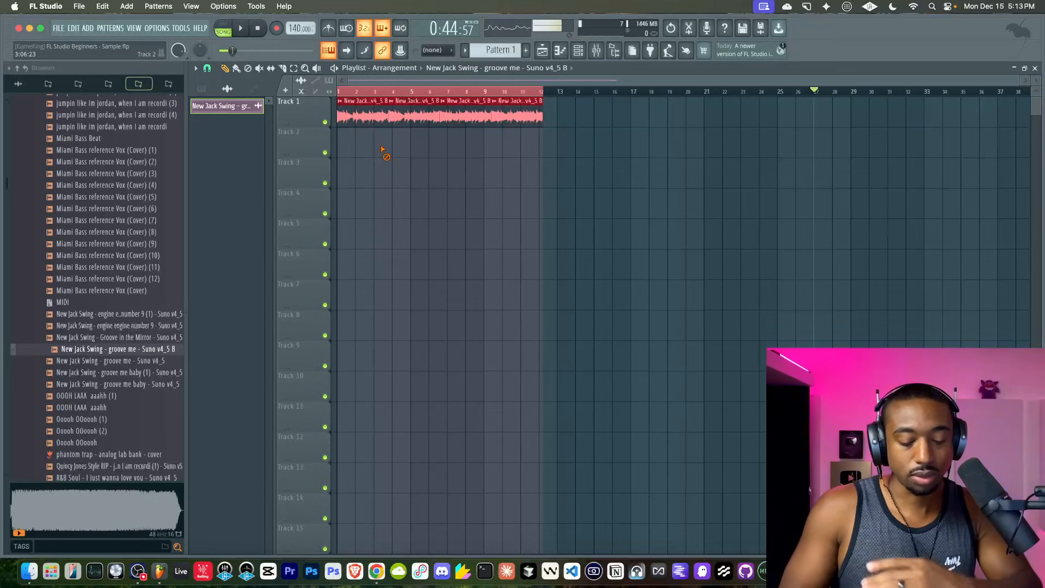
{"action": "key", "text": "shift+q"}
{"action": "left_click", "coordinate": [412, 177]}
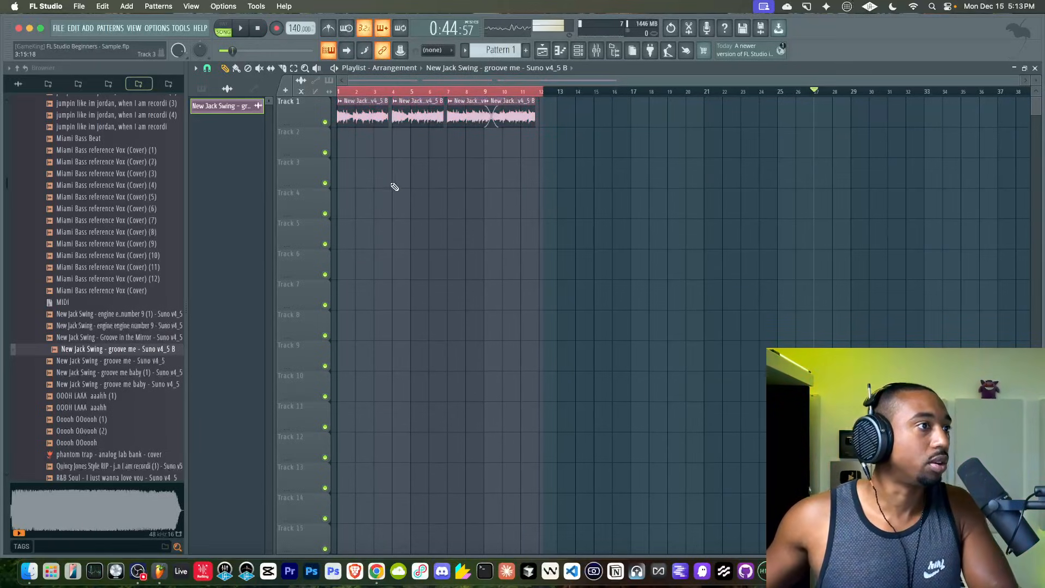
Separate the slices by moving the second down to Track 2 and the third to Track 3, and clear the selection.
{"action": "left_click_drag", "start_coordinate": [414, 111], "coordinate": [413, 141]}
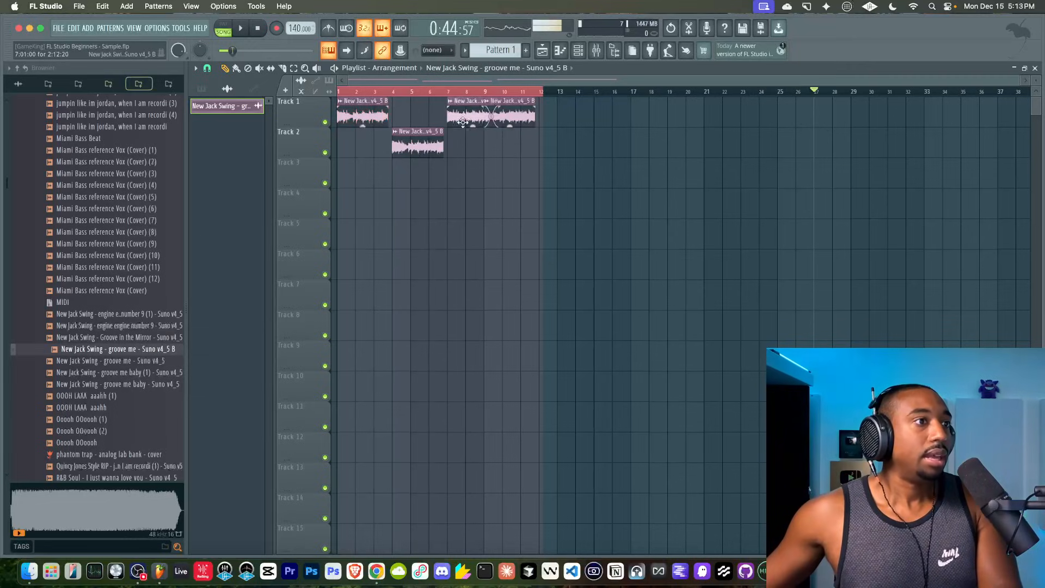
{"action": "left_click_drag", "start_coordinate": [569, 177], "coordinate": [313, 87]}
{"action": "left_click", "coordinate": [386, 89], "text": "super"}
{"action": "left_click_drag", "start_coordinate": [579, 251], "coordinate": [335, 87]}
{"action": "left_click", "coordinate": [411, 118]}
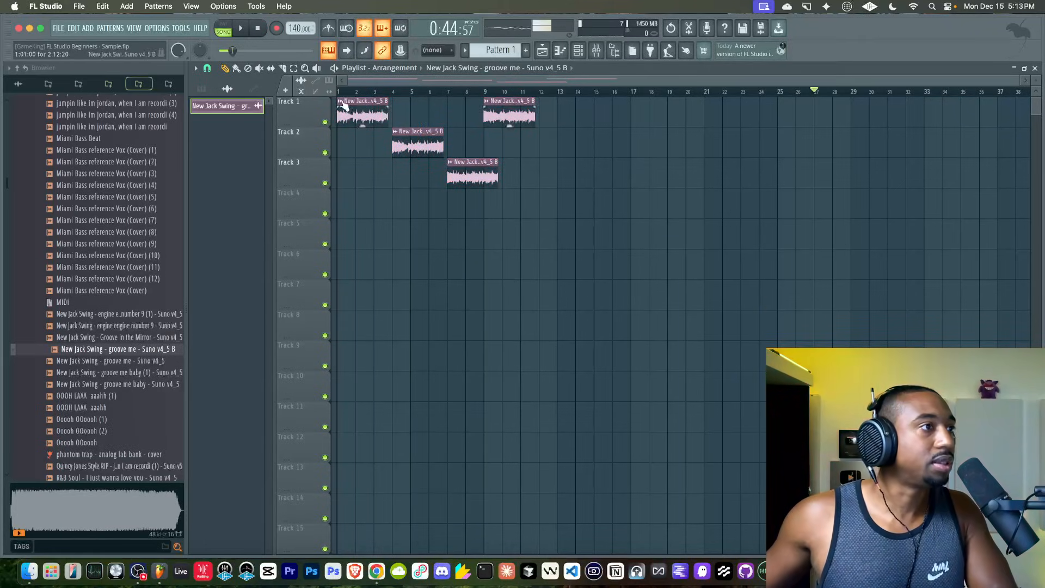
Make each of the four slices unique as its own sample.
{"action": "left_click", "coordinate": [341, 102]}
{"action": "left_click", "coordinate": [442, 121]}
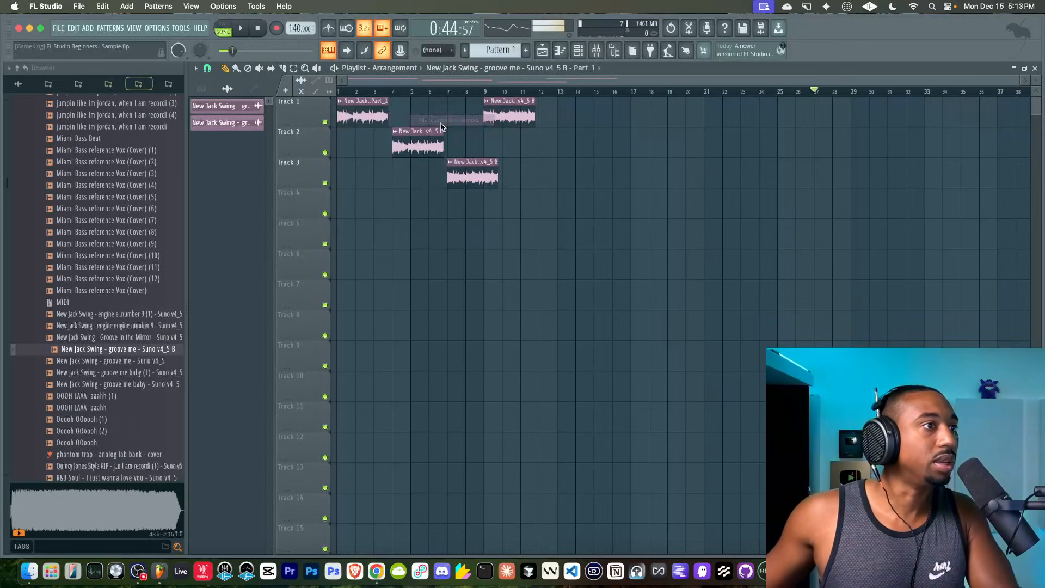
{"action": "left_click", "coordinate": [395, 131]}
{"action": "left_click", "coordinate": [491, 152]}
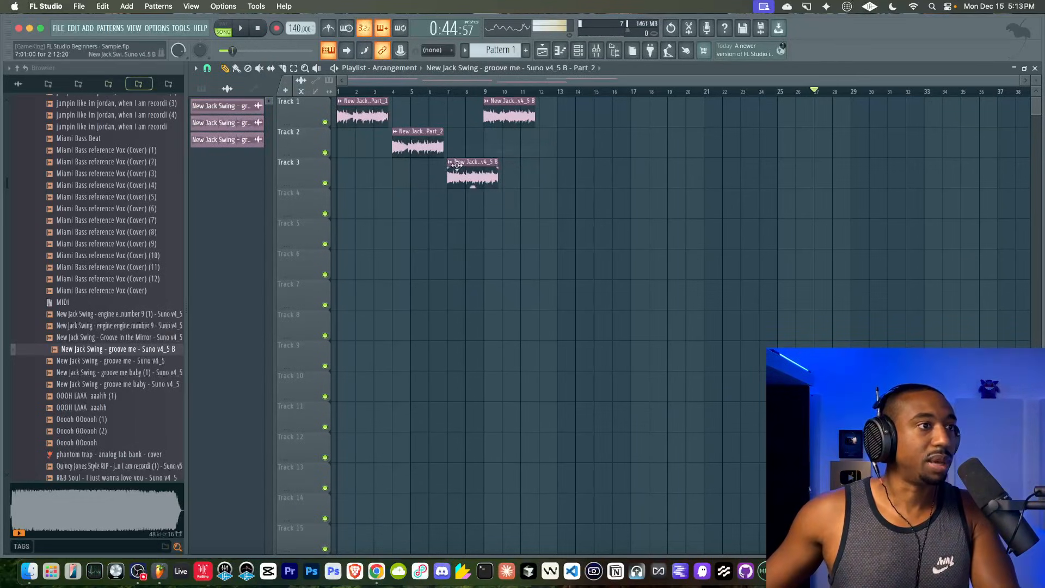
{"action": "left_click", "coordinate": [450, 162]}
{"action": "left_click", "coordinate": [535, 180]}
{"action": "left_click", "coordinate": [486, 101]}
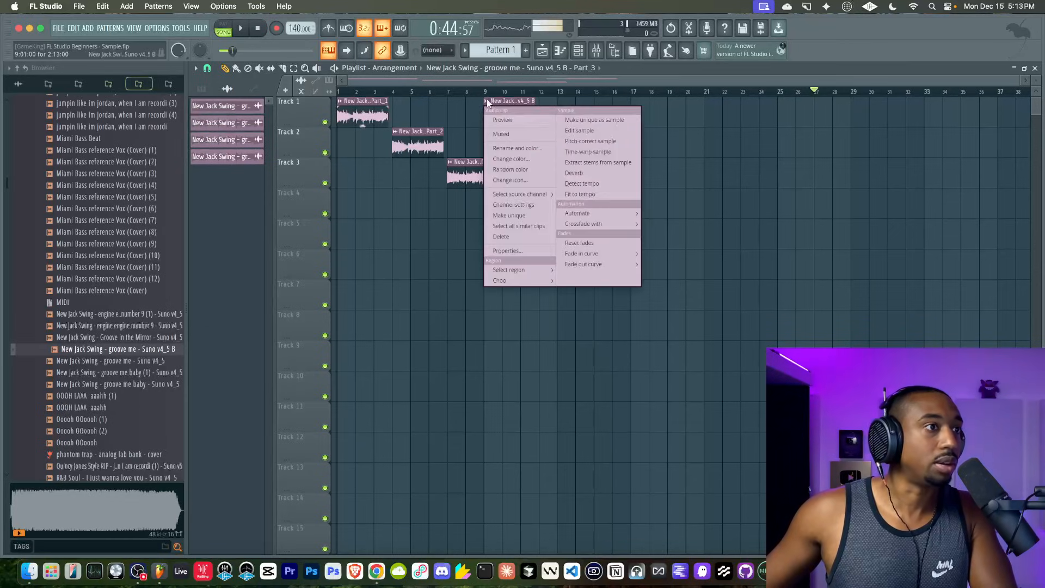
{"action": "left_click", "coordinate": [584, 121]}
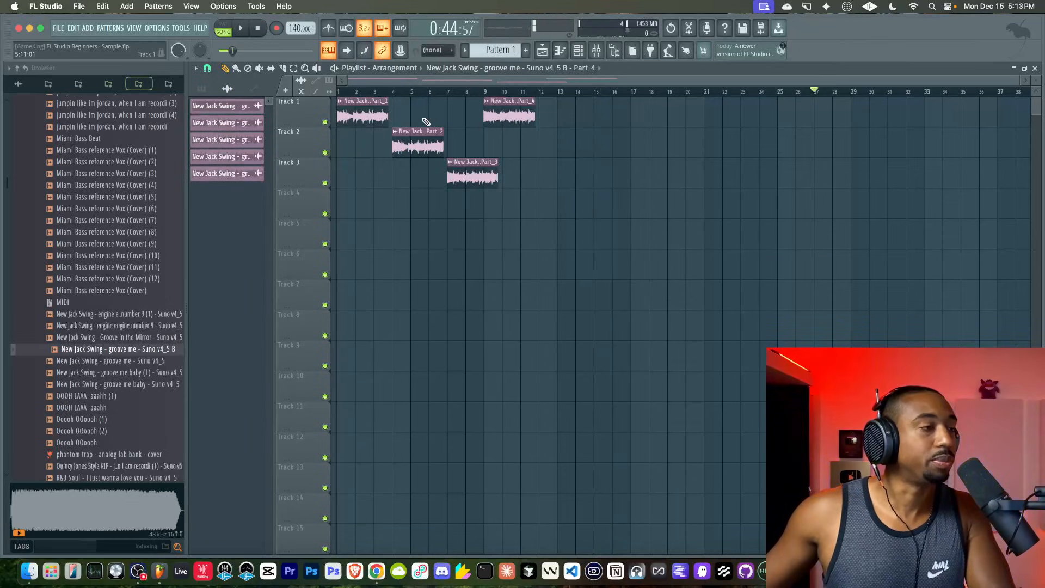
Check the first slice's channel settings and switch all audio clip channels to Stretch mode.
{"action": "double_click", "coordinate": [350, 118]}
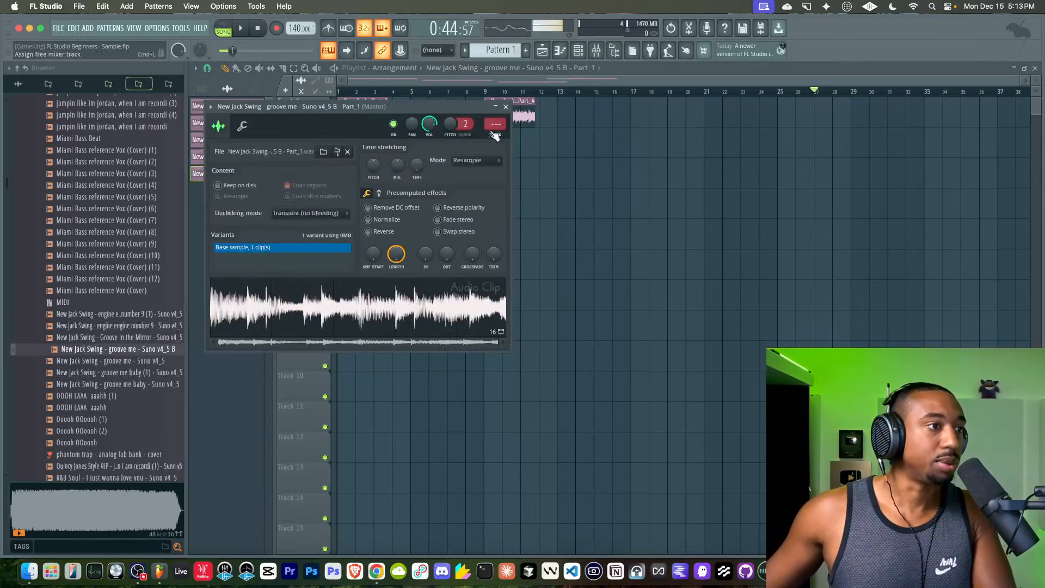
{"action": "left_click", "coordinate": [506, 107]}
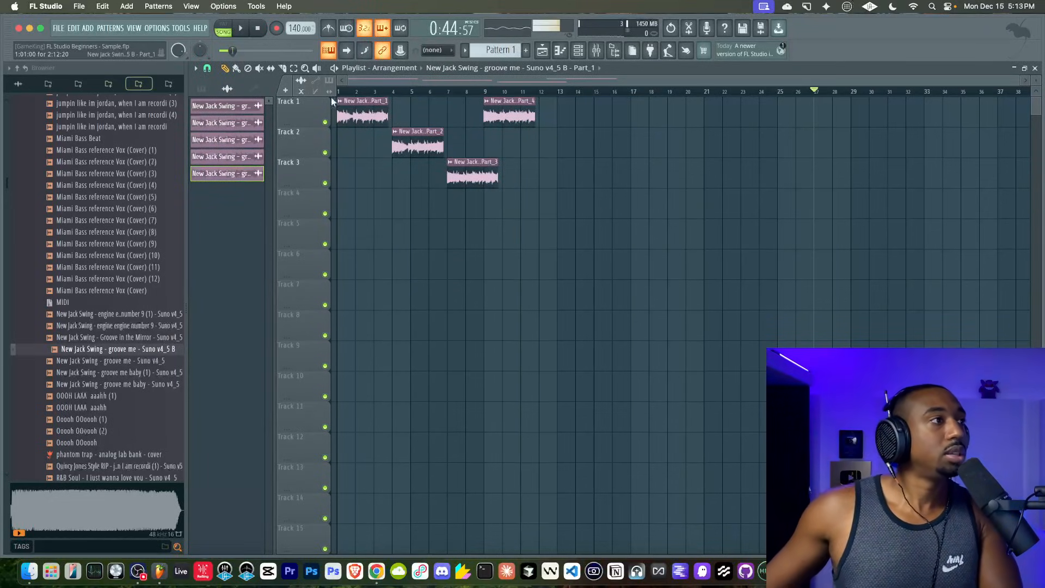
{"action": "left_click", "coordinate": [183, 28]}
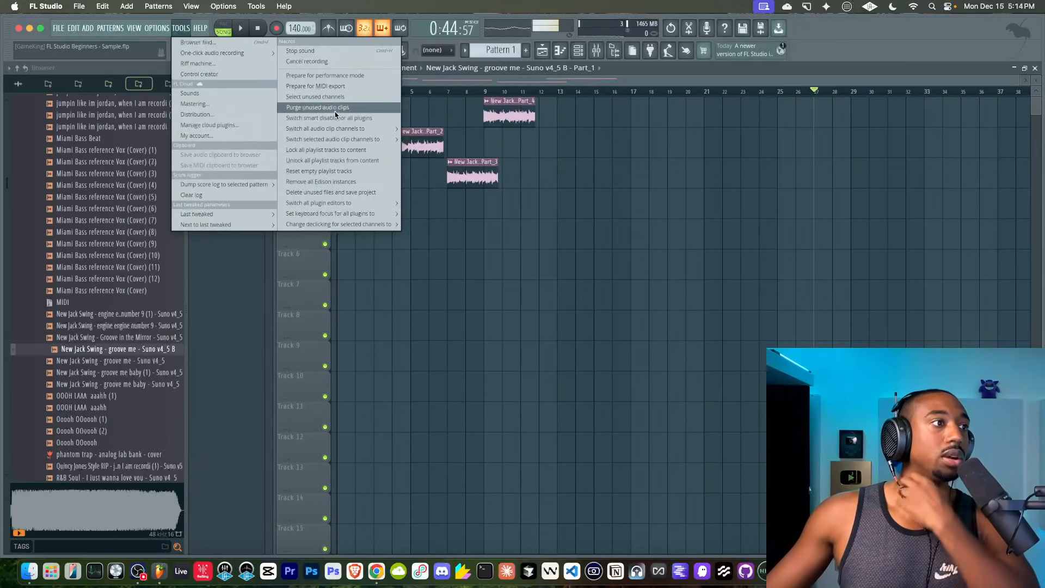
{"action": "mouse_move", "coordinate": [325, 131]}
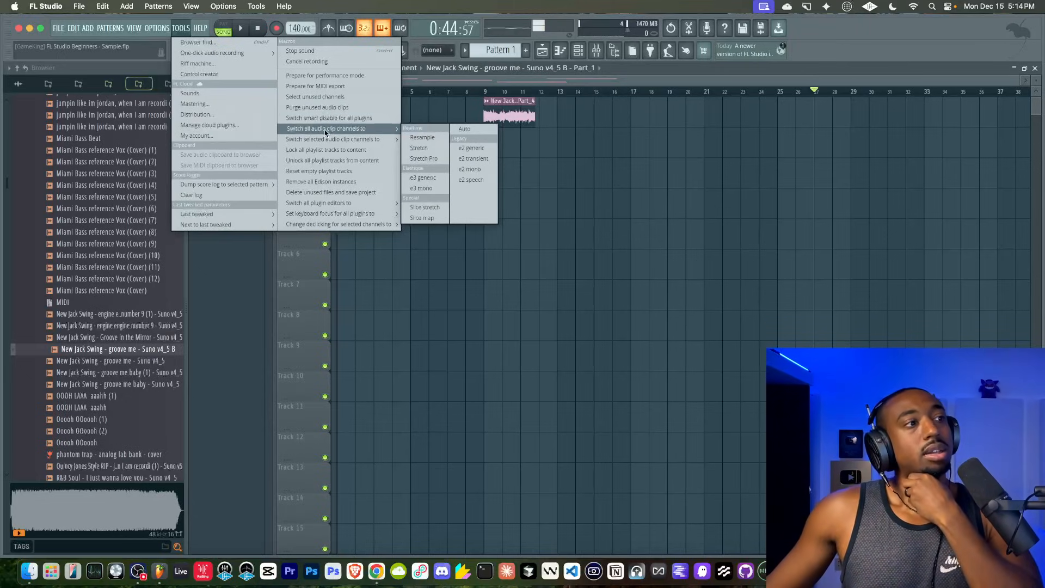
{"action": "left_click", "coordinate": [417, 149]}
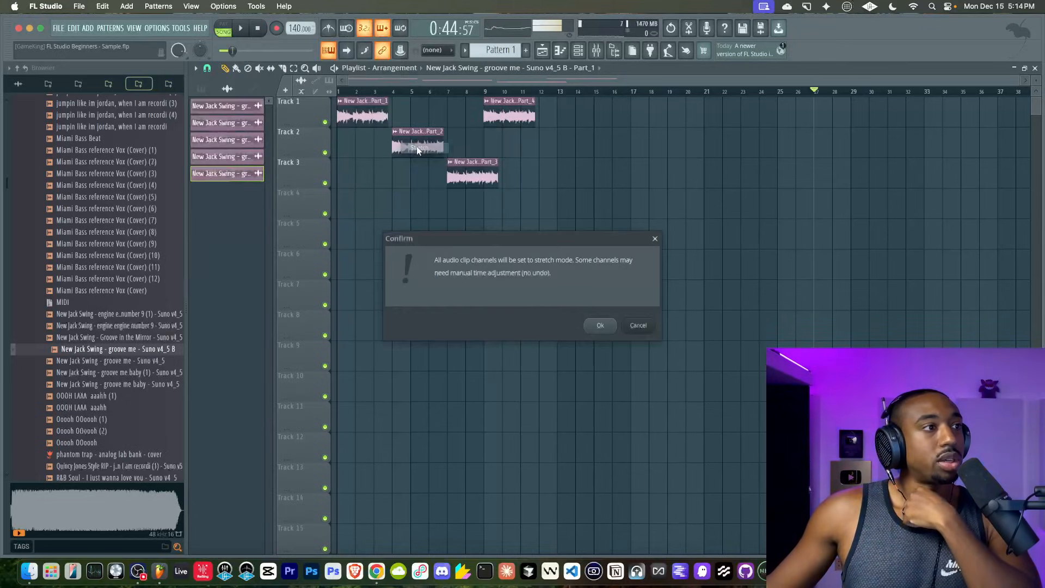
{"action": "left_click", "coordinate": [598, 325]}
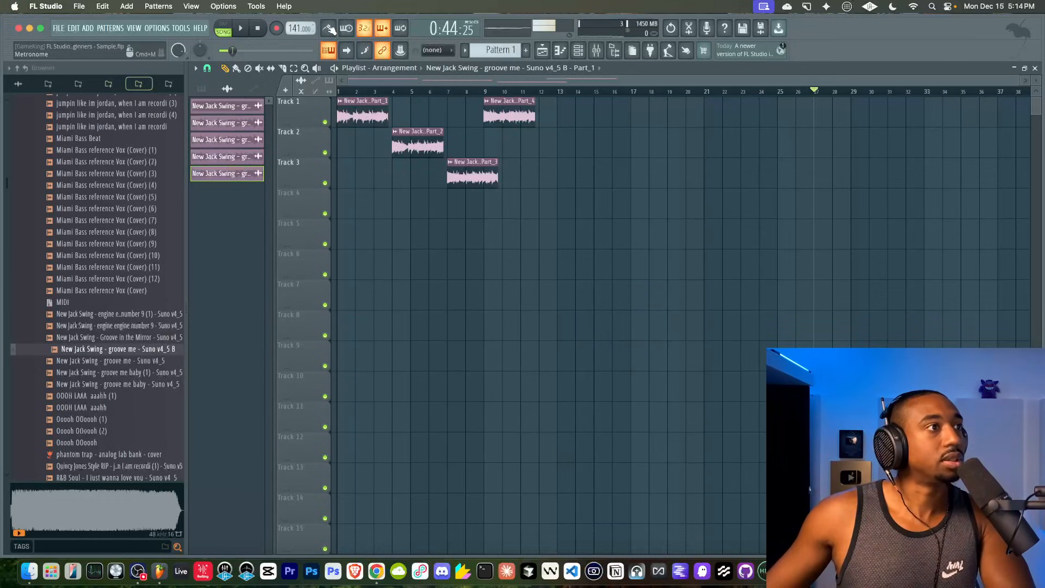
Turn on the metronome and play the slices while adjusting the project tempo to 128 BPM.
{"action": "left_click_drag", "start_coordinate": [303, 28], "coordinate": [302, 65]}
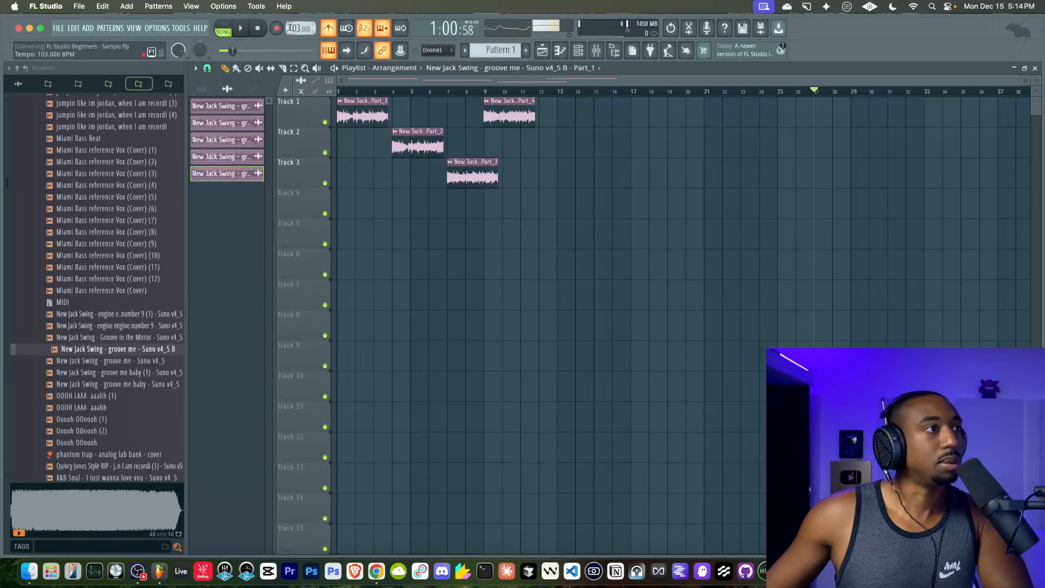
{"action": "key", "text": "space"}
{"action": "mouse_move", "coordinate": [303, 28]}
{"action": "left_mouse_down"}
{"action": "mouse_move", "coordinate": [303, 1]}
{"action": "mouse_move", "coordinate": [302, 26]}
{"action": "left_mouse_up"}
{"action": "key", "text": "space"}
{"action": "key", "text": "space"}
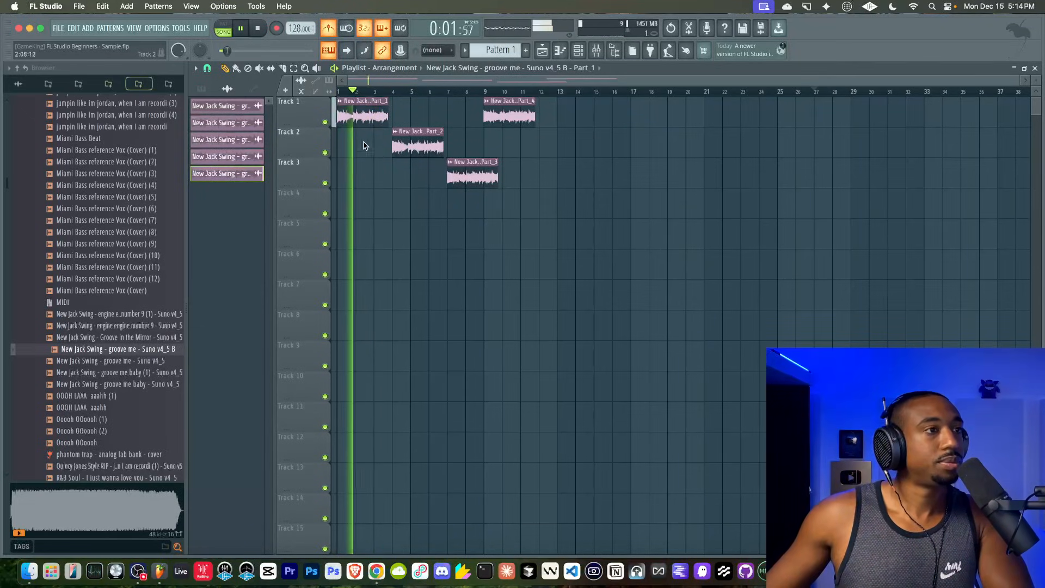
{"action": "key", "text": "space"}
Time-stretch the Part_1 slice to 2 bars and play it with the project tempo at 93 BPM.
{"action": "scroll", "coordinate": [358, 144], "scroll_direction": "up", "scroll_amount": 5}
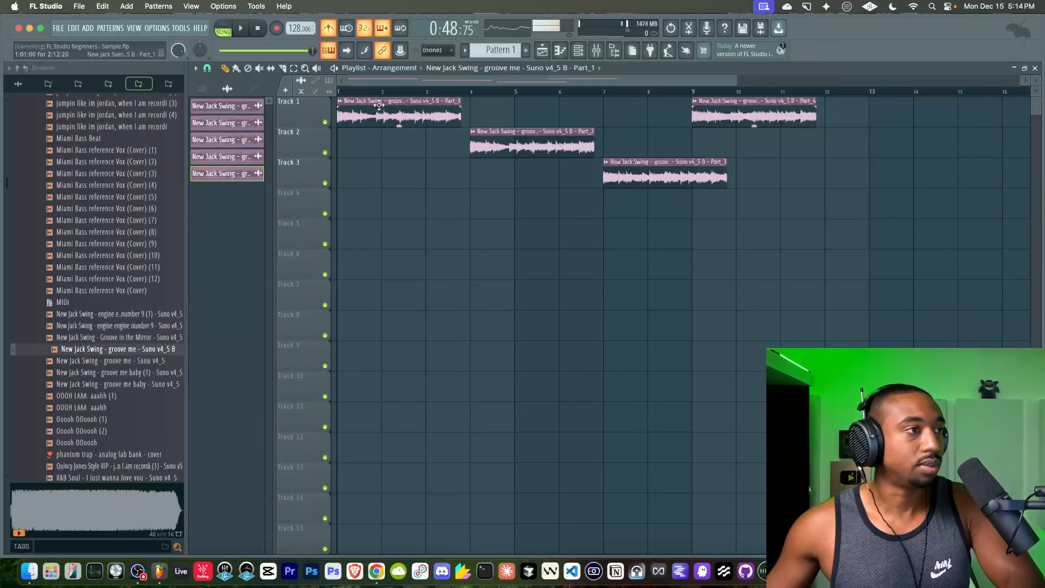
{"action": "double_click", "coordinate": [380, 105]}
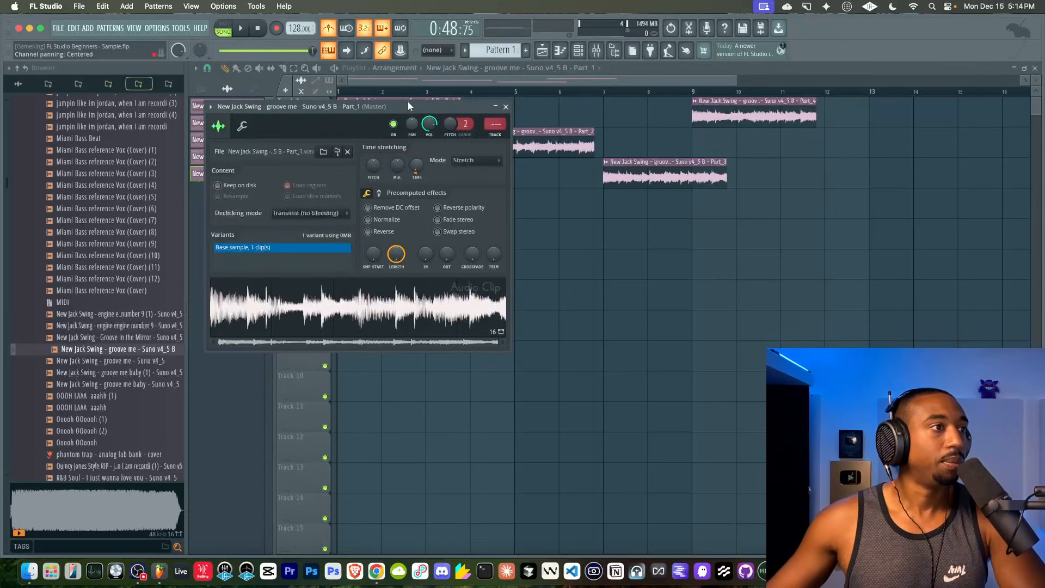
{"action": "left_click_drag", "start_coordinate": [409, 105], "coordinate": [409, 143]}
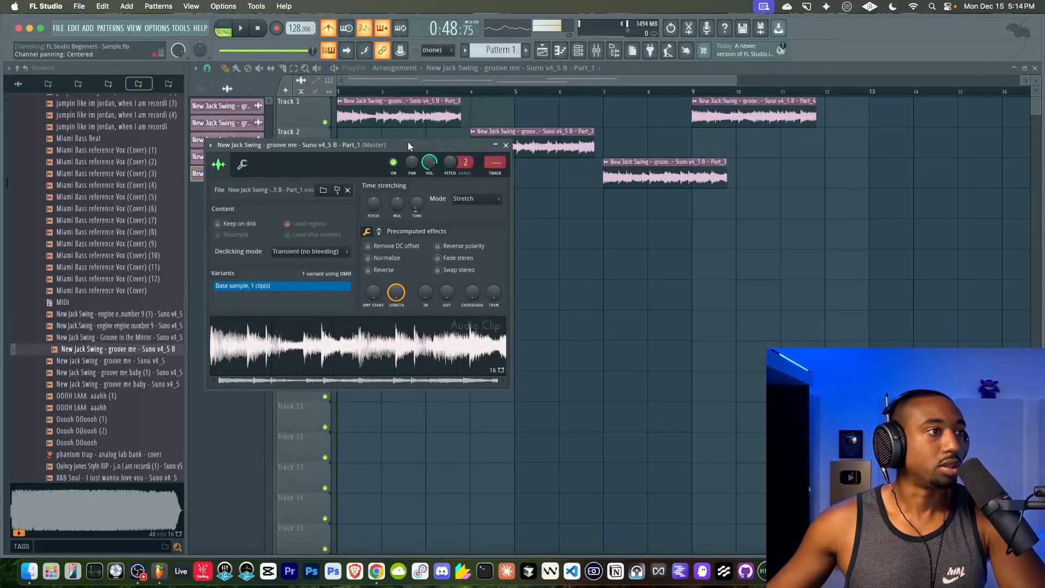
{"action": "right_click", "coordinate": [417, 202]}
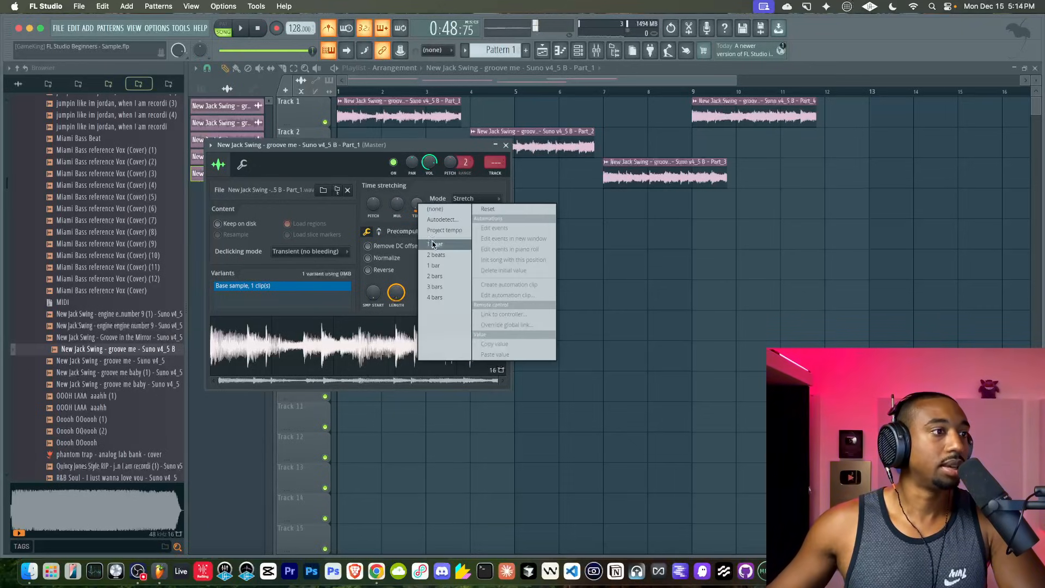
{"action": "left_click", "coordinate": [435, 276]}
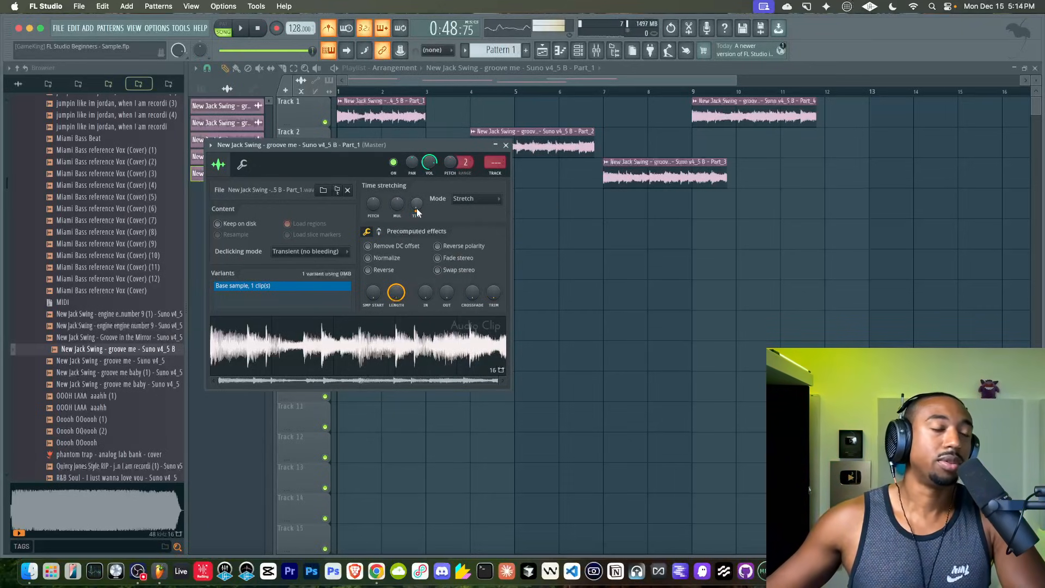
{"action": "left_click_drag", "start_coordinate": [416, 208], "coordinate": [416, 181]}
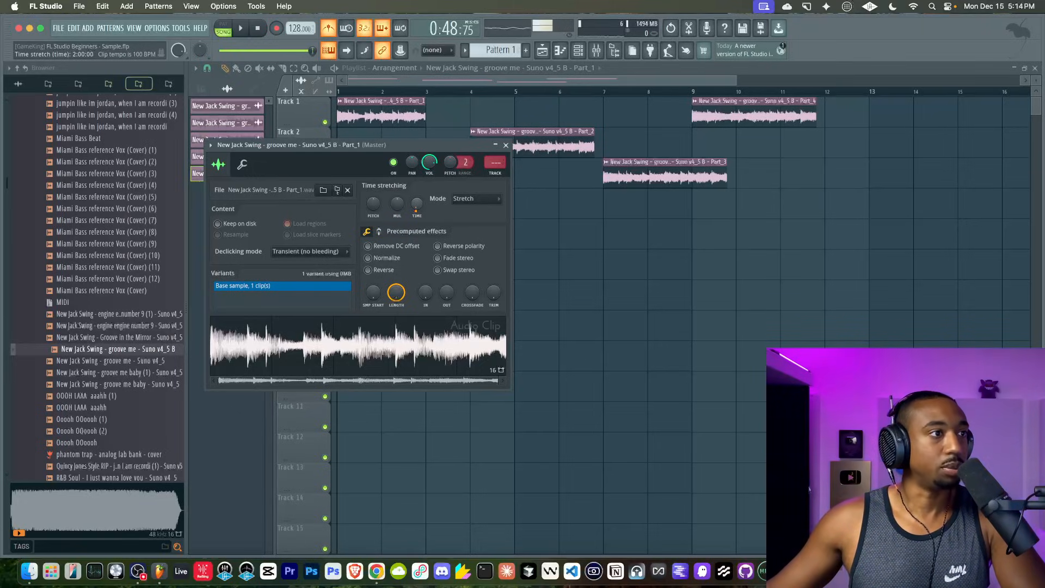
{"action": "key", "text": "space"}
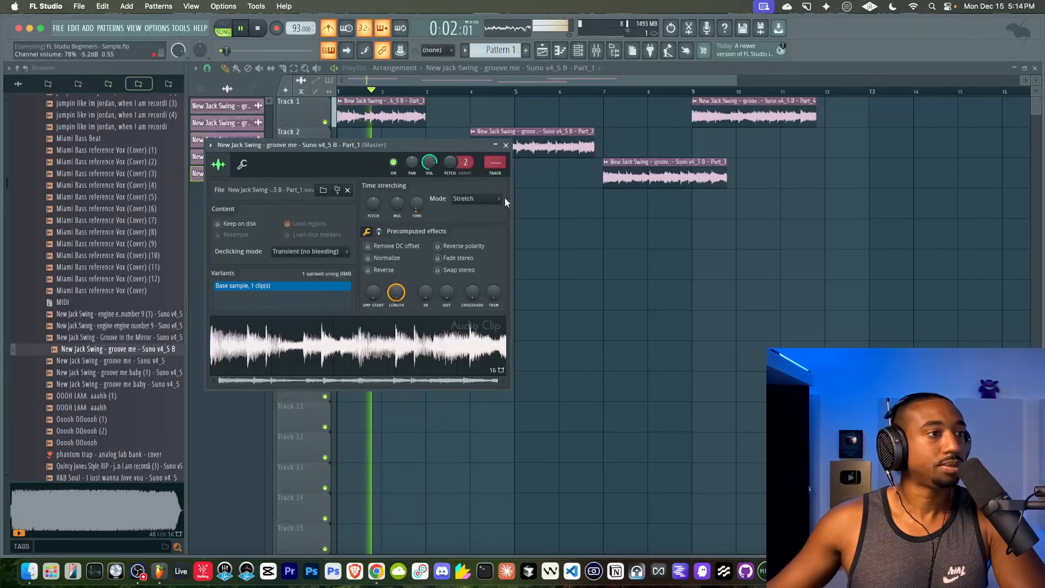
{"action": "key", "text": "Escape"}
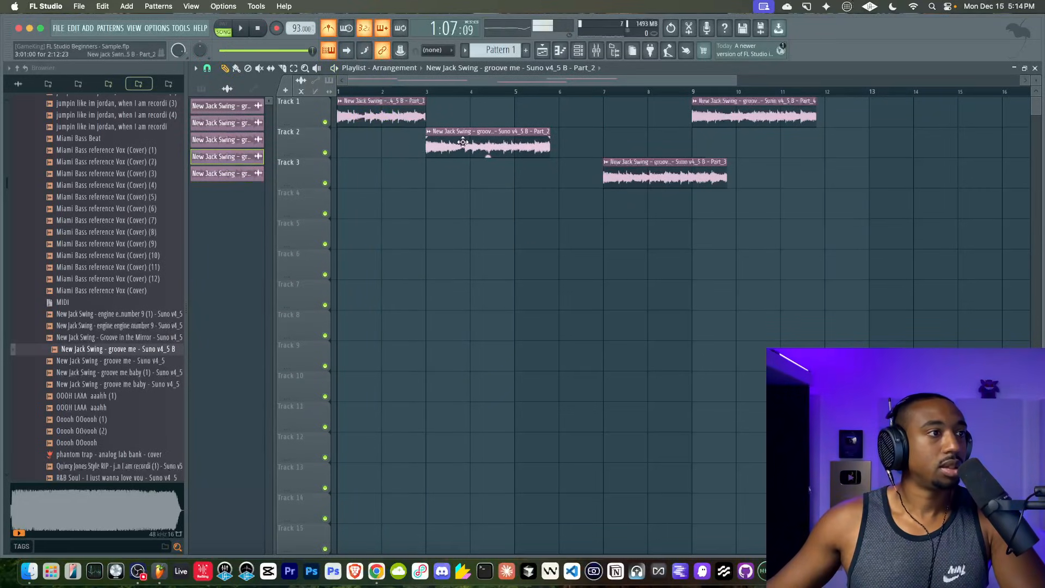
Time-stretch the Part_2 slice on Track 2 to 2 bars and close its channel settings.
{"action": "double_click", "coordinate": [462, 143]}
{"action": "left_click_drag", "start_coordinate": [448, 117], "coordinate": [441, 189]}
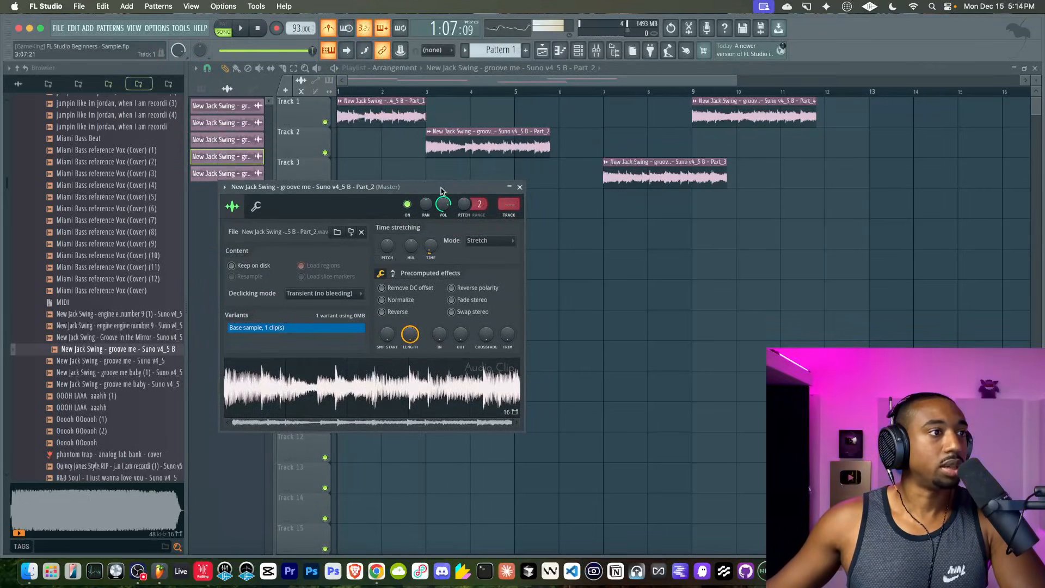
{"action": "right_click", "coordinate": [430, 254]}
{"action": "left_click", "coordinate": [462, 325]}
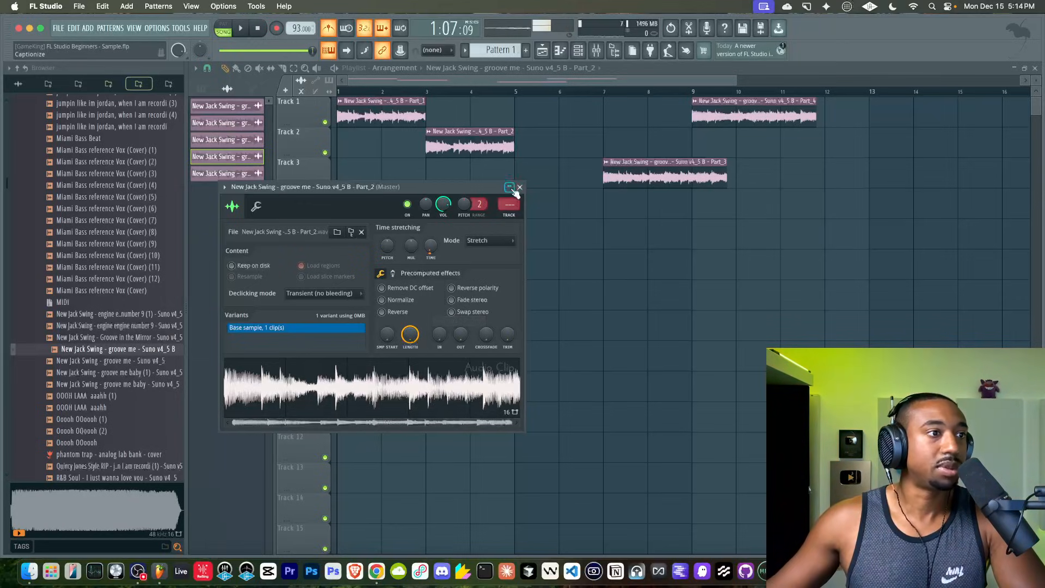
{"action": "left_click", "coordinate": [520, 186]}
Move the Part_3 slice to bar 5 on Track 1 and time-stretch it to 2 bars.
{"action": "left_click_drag", "start_coordinate": [633, 166], "coordinate": [550, 100]}
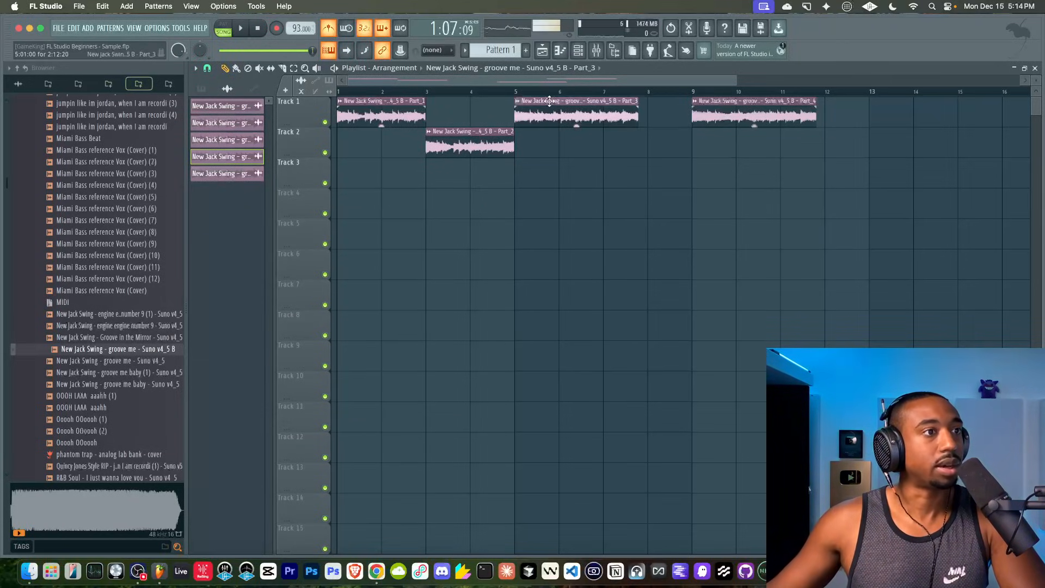
{"action": "double_click", "coordinate": [542, 104]}
{"action": "right_click", "coordinate": [446, 199]}
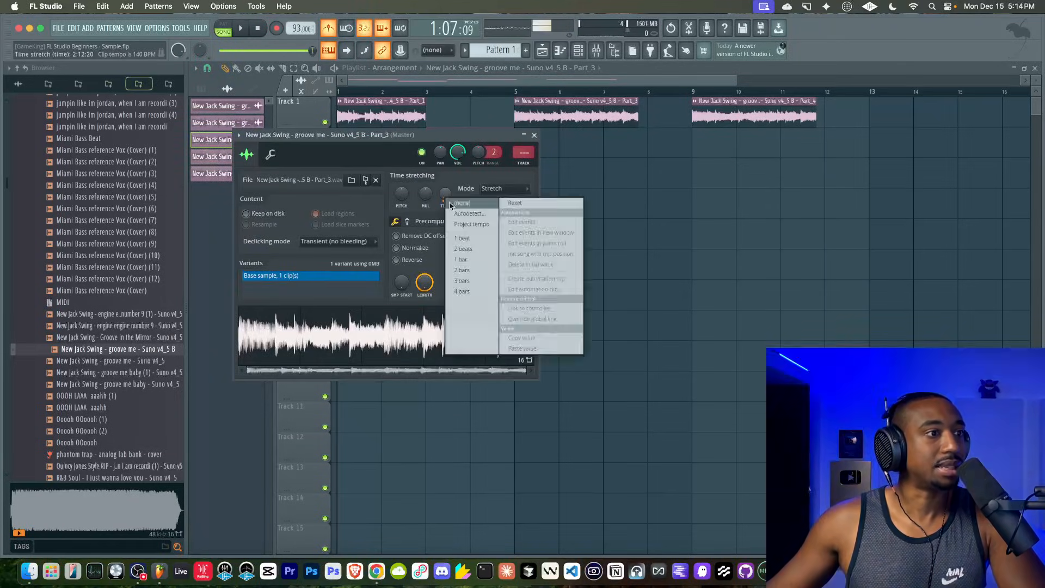
{"action": "left_click", "coordinate": [468, 269]}
{"action": "key", "text": "space"}
{"action": "left_click", "coordinate": [534, 134]}
Move the Part_4 slice to bar 7 on Track 2 and time-stretch it to 2 bars.
{"action": "left_click_drag", "start_coordinate": [728, 106], "coordinate": [640, 136]}
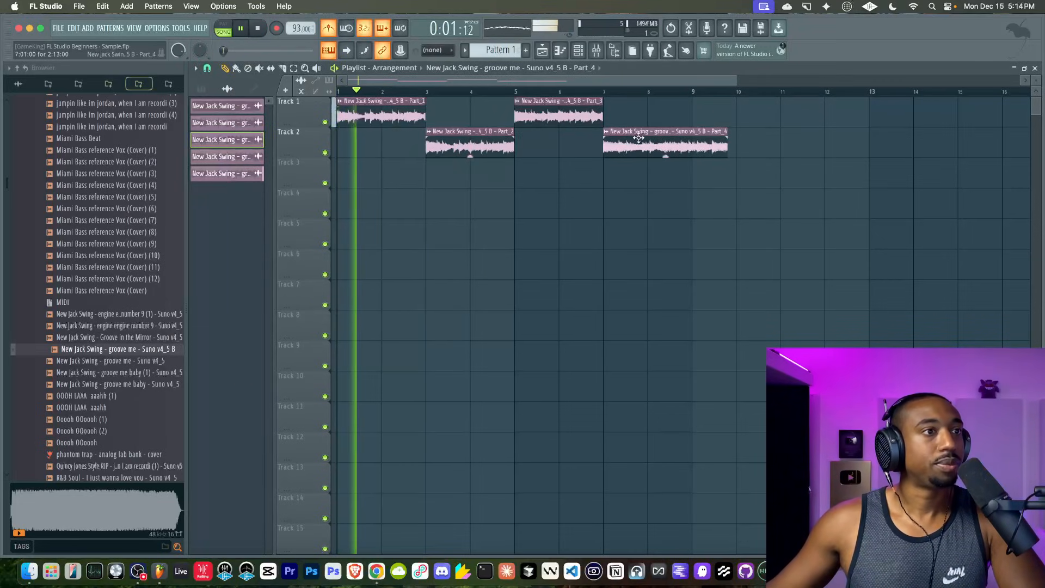
{"action": "double_click", "coordinate": [639, 137]}
{"action": "right_click", "coordinate": [460, 207]}
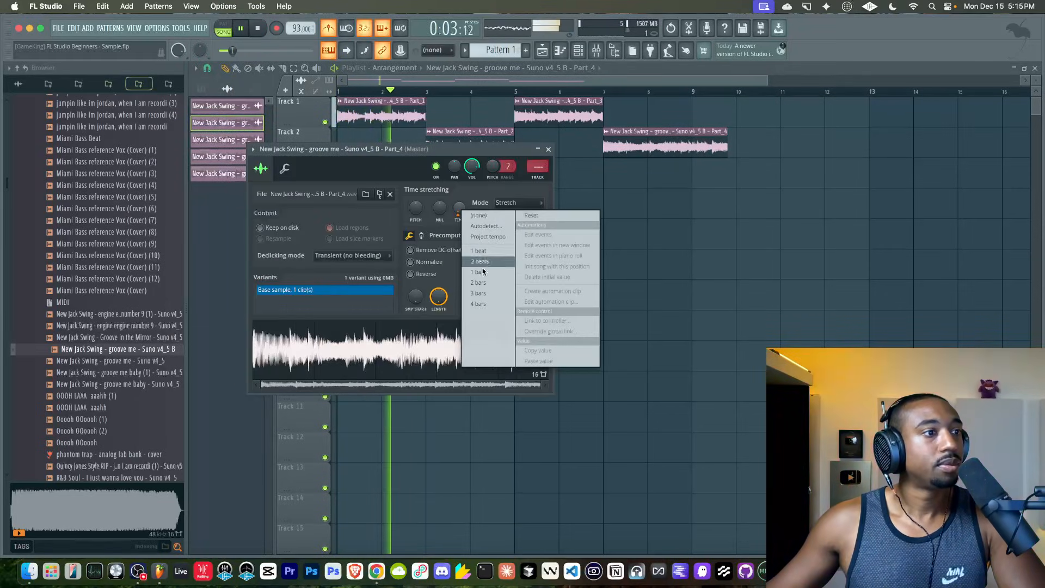
{"action": "left_click", "coordinate": [480, 284]}
{"action": "left_click", "coordinate": [548, 149]}
Play the four stretched slices from the start and hide the file browser.
{"action": "key", "text": "space"}
{"action": "key", "text": "space"}
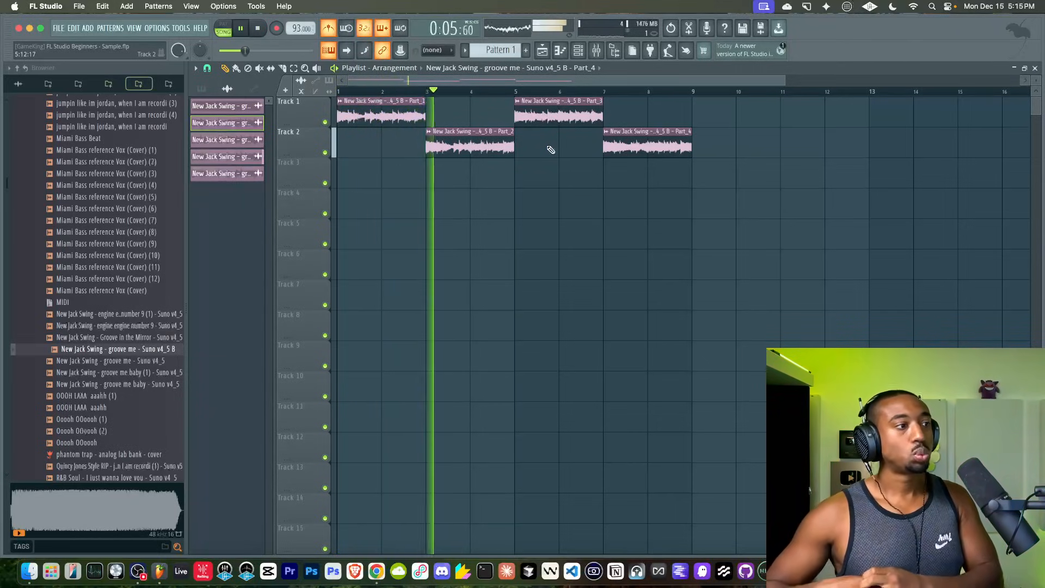
{"action": "left_click", "coordinate": [106, 115]}
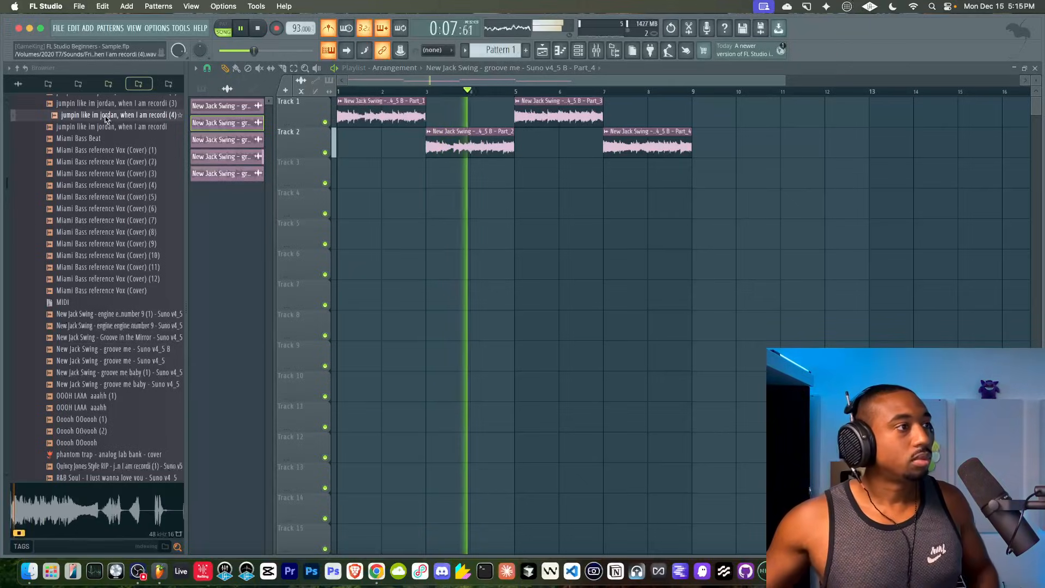
{"action": "key", "text": "space"}
{"action": "left_click", "coordinate": [17, 68]}
{"action": "key", "text": "space"}
{"action": "left_click", "coordinate": [614, 50]}
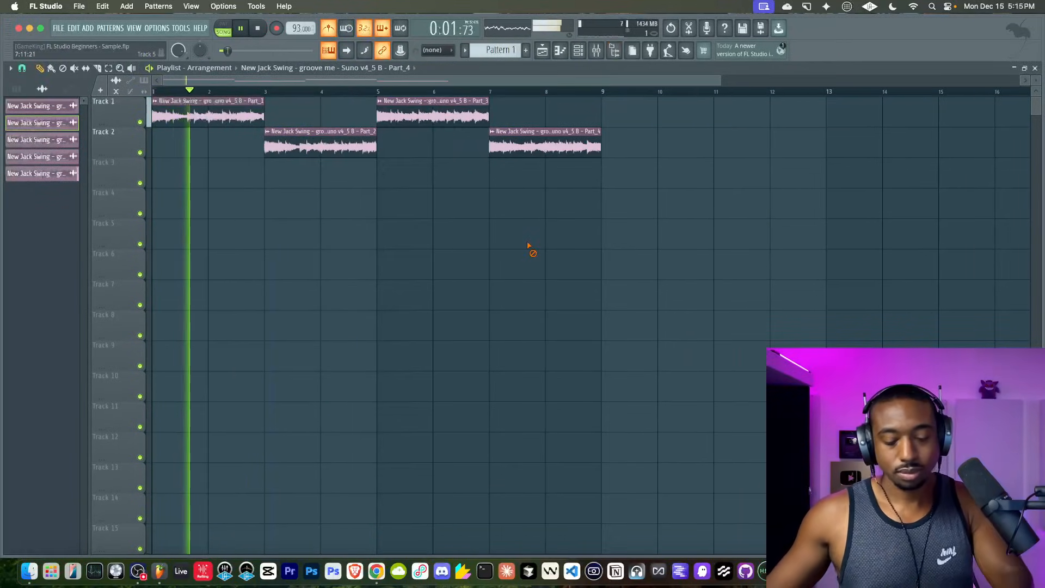
Save the project, and open the Channel rack after stopping playback.
{"action": "key", "text": "super+s"}
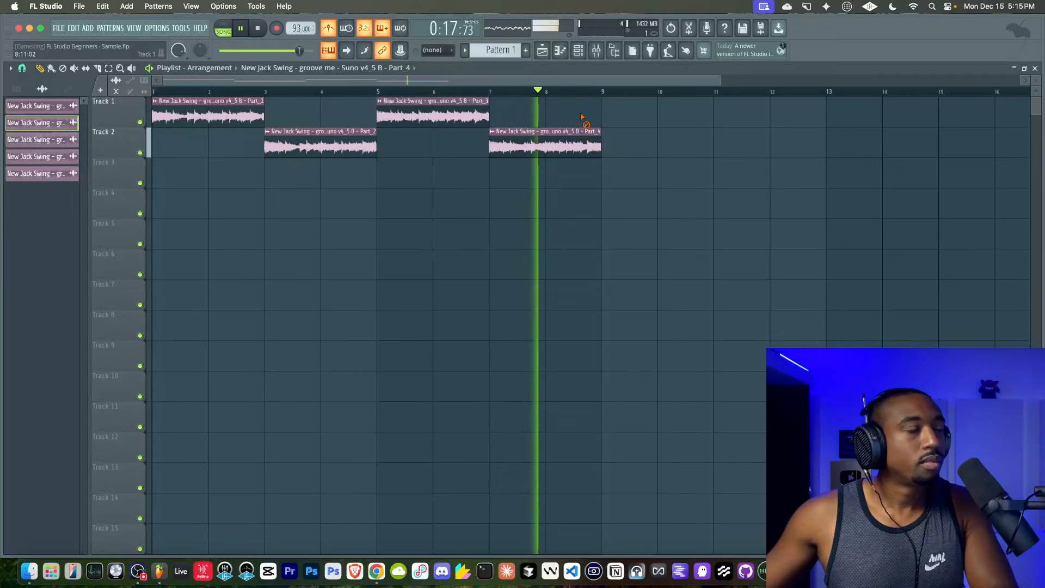
{"action": "key", "text": "space"}
{"action": "left_click", "coordinate": [580, 50]}
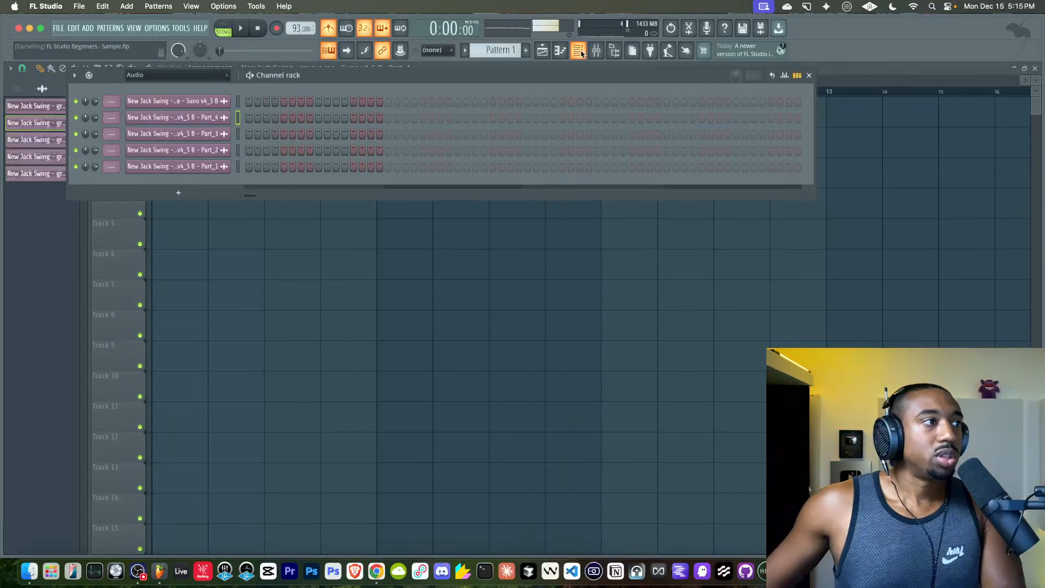
Check the Unsorted channel group in the Channel rack and return to the Audio group.
{"action": "key", "text": "F6"}
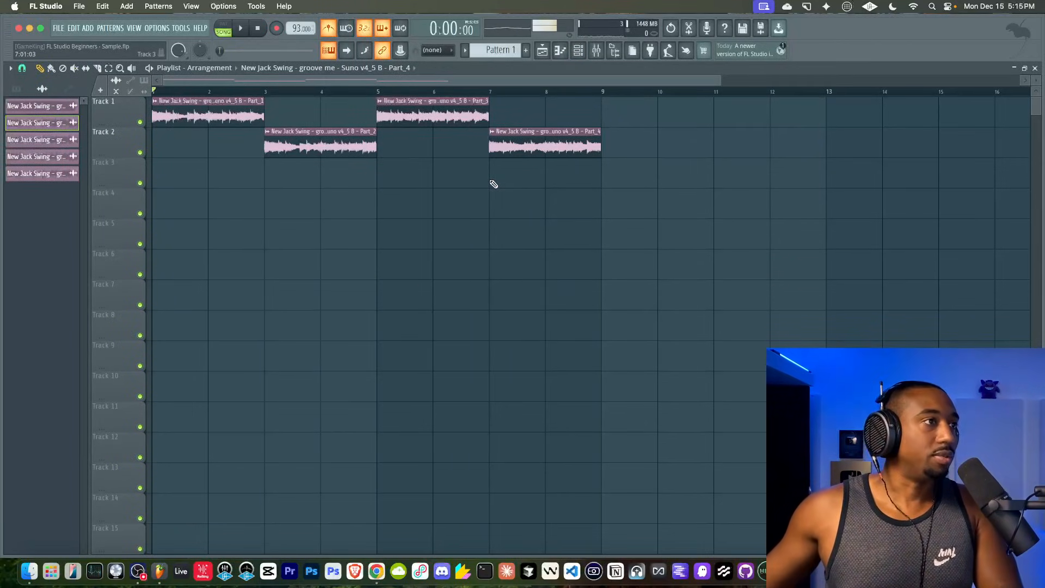
{"action": "left_click", "coordinate": [578, 53]}
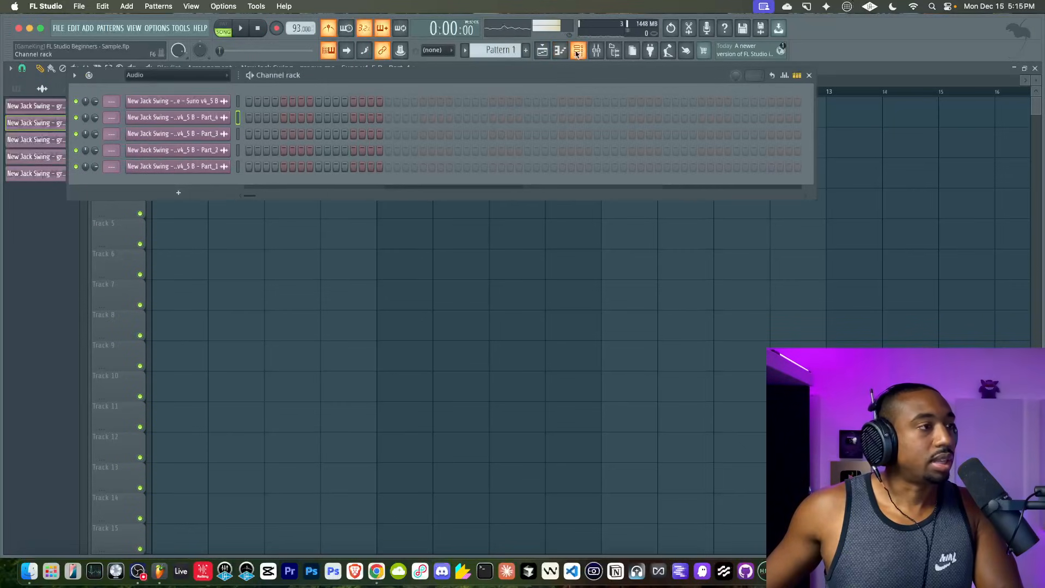
{"action": "left_click", "coordinate": [238, 149]}
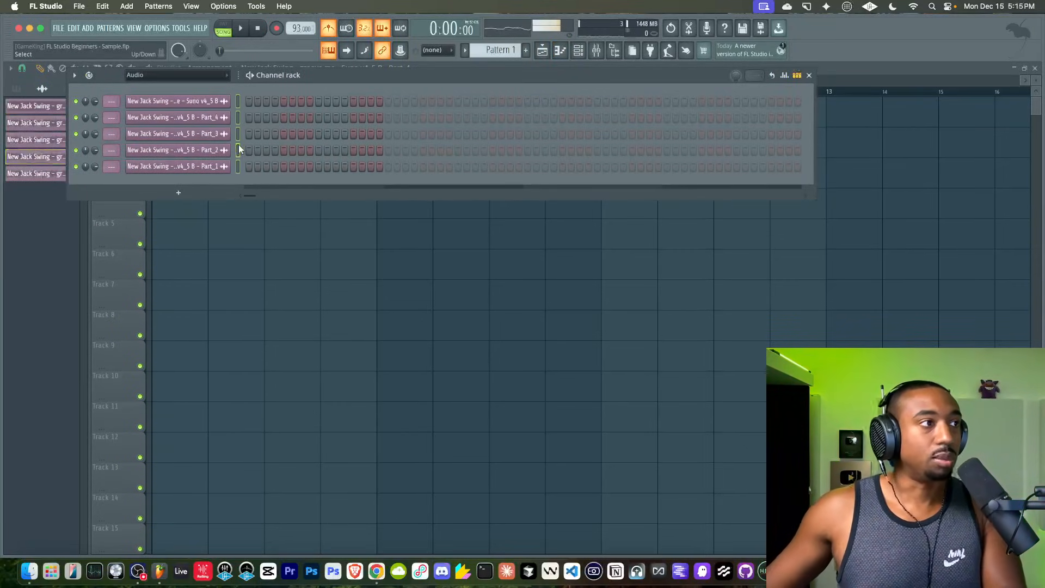
{"action": "left_click", "coordinate": [191, 76]}
{"action": "left_click", "coordinate": [163, 102]}
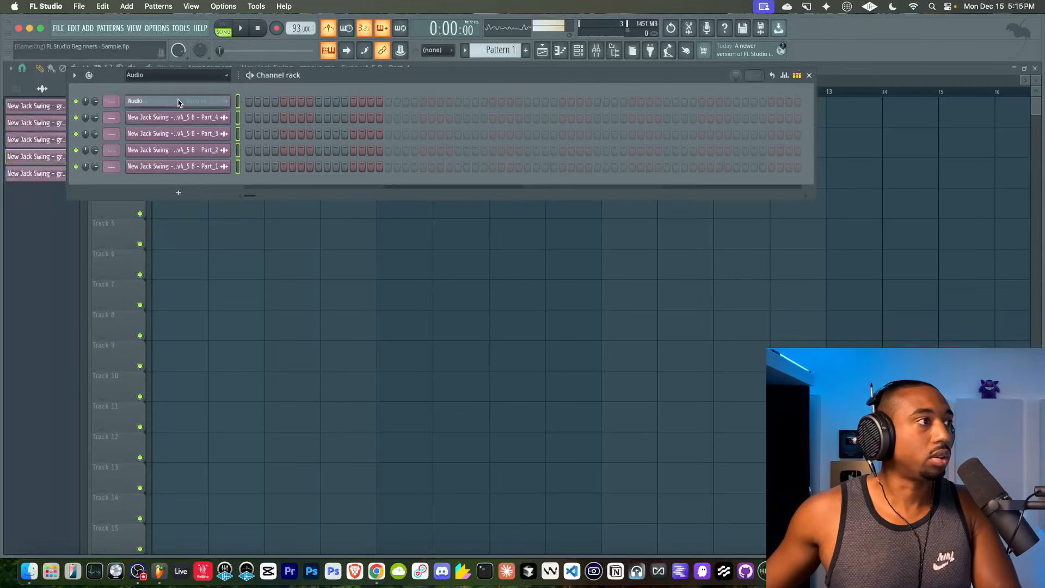
{"action": "left_click", "coordinate": [202, 76]}
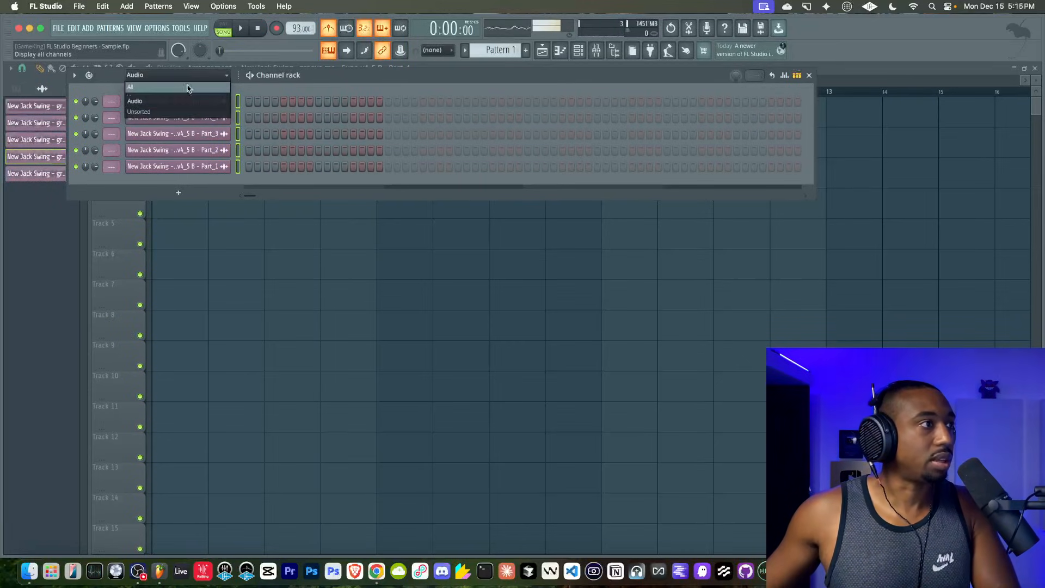
{"action": "left_click", "coordinate": [174, 112]}
{"action": "left_click", "coordinate": [172, 77]}
{"action": "left_click", "coordinate": [167, 98]}
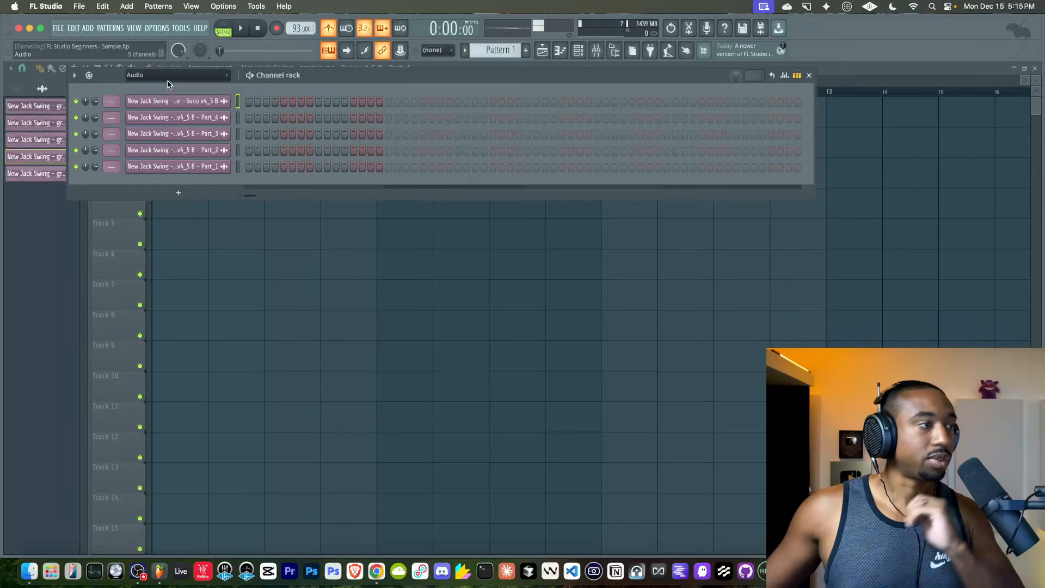
Select all five channels in the Audio group and assign them to mixer tracks 1 through 5.
{"action": "double_click", "coordinate": [237, 115]}
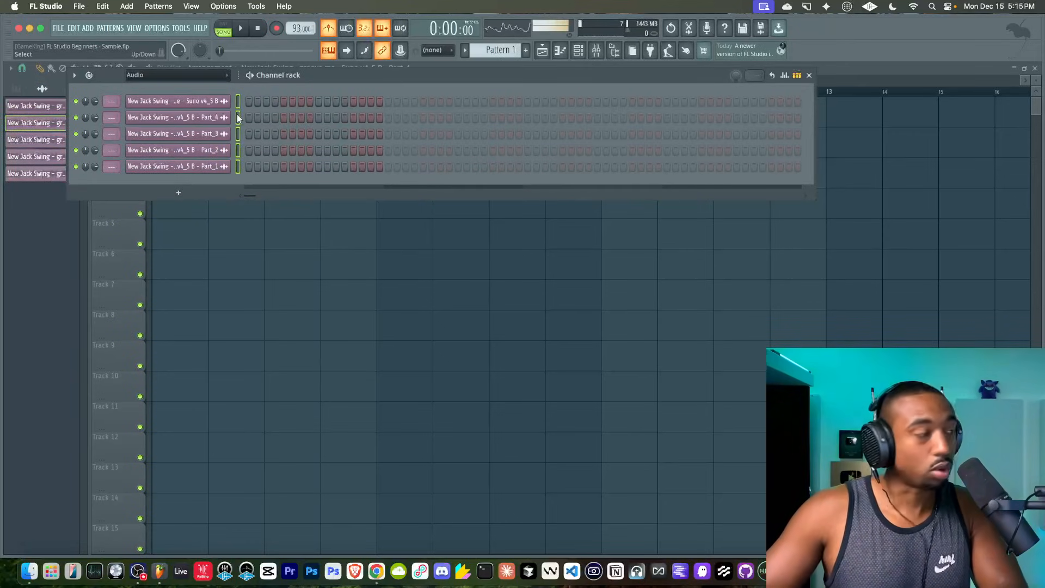
{"action": "key", "text": "super+l"}
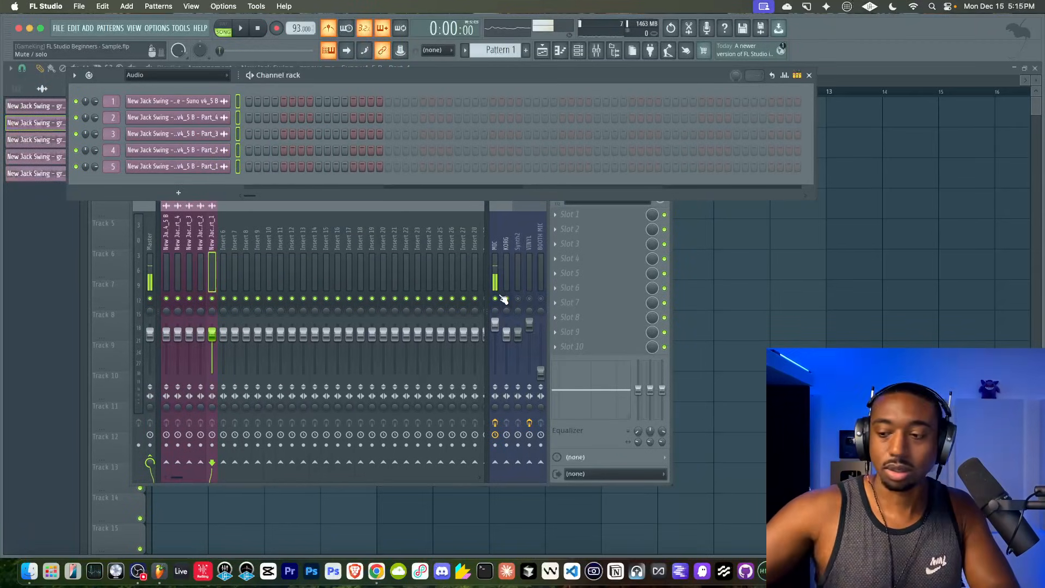
Select mixer tracks 1 through 5 and route them to Insert 6 only.
{"action": "left_click", "coordinate": [498, 244]}
{"action": "left_click", "coordinate": [221, 245]}
{"action": "left_click_drag", "start_coordinate": [212, 244], "coordinate": [156, 245]}
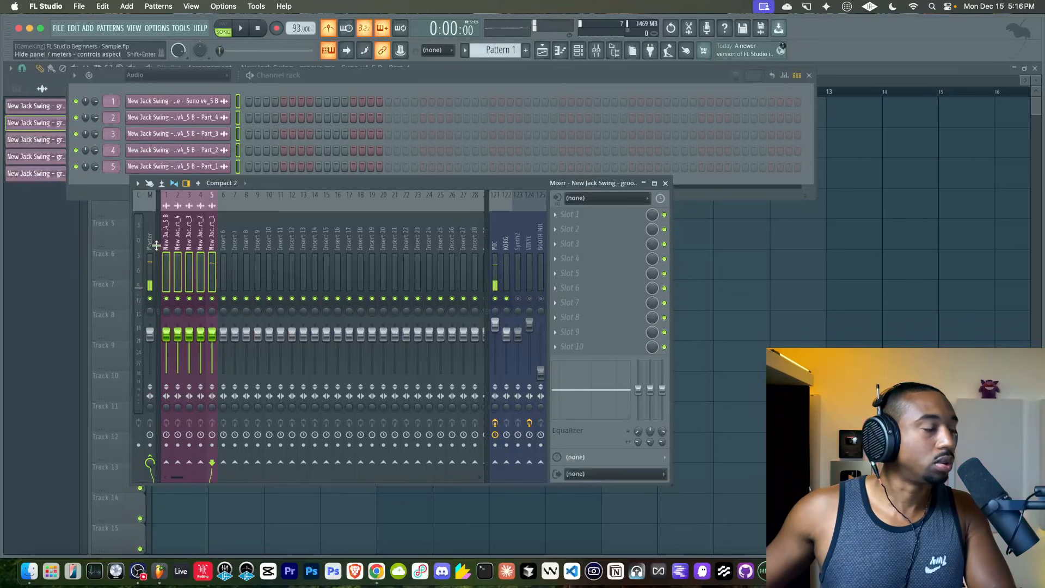
{"action": "right_click", "coordinate": [224, 463]}
{"action": "left_click", "coordinate": [244, 478]}
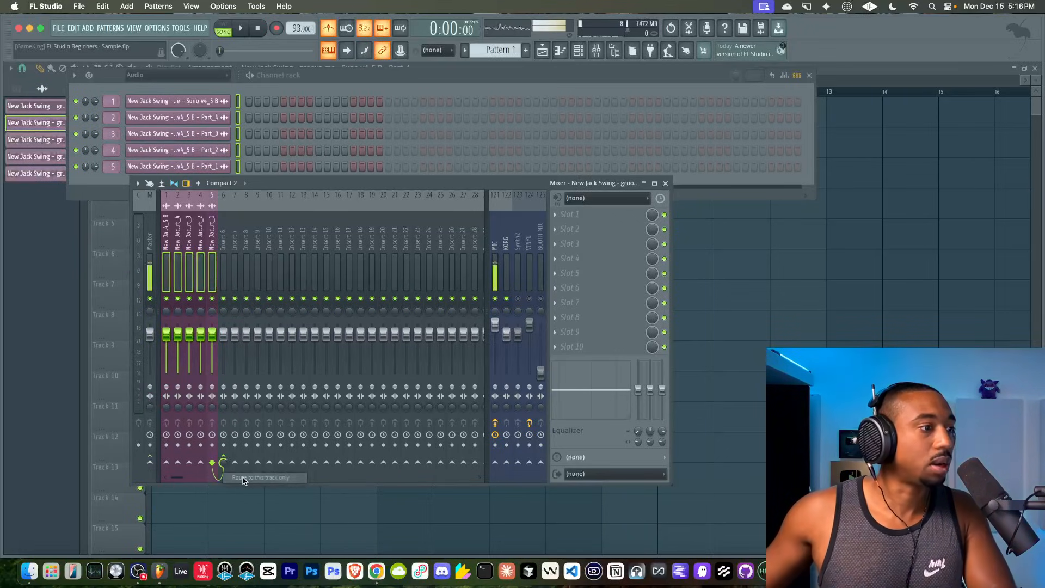
Rename the Insert 6 mixer track as Sample Group.
{"action": "right_click", "coordinate": [225, 276]}
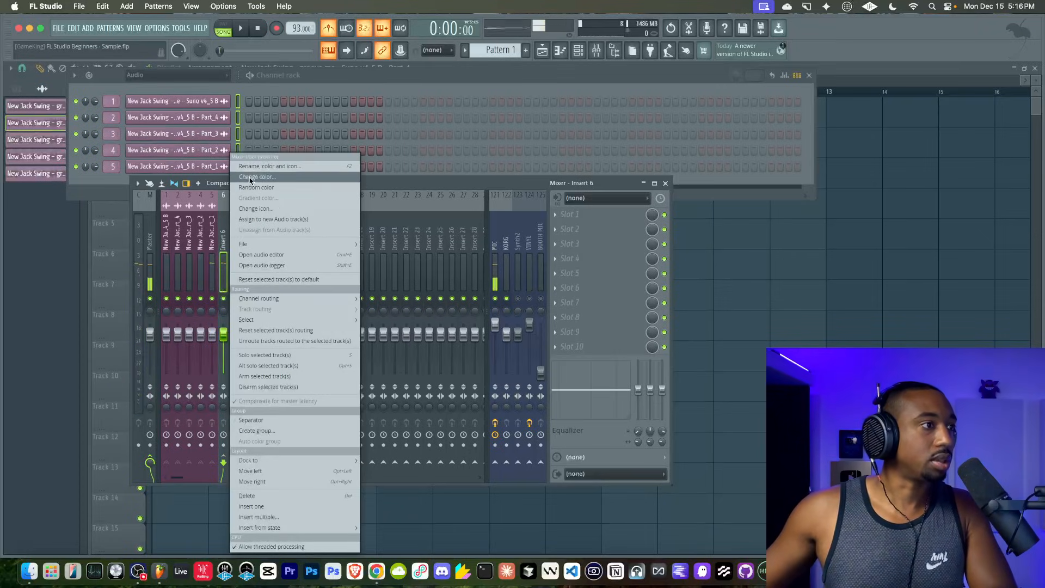
{"action": "left_click", "coordinate": [250, 168]}
{"action": "type", "text": "Sample G"}
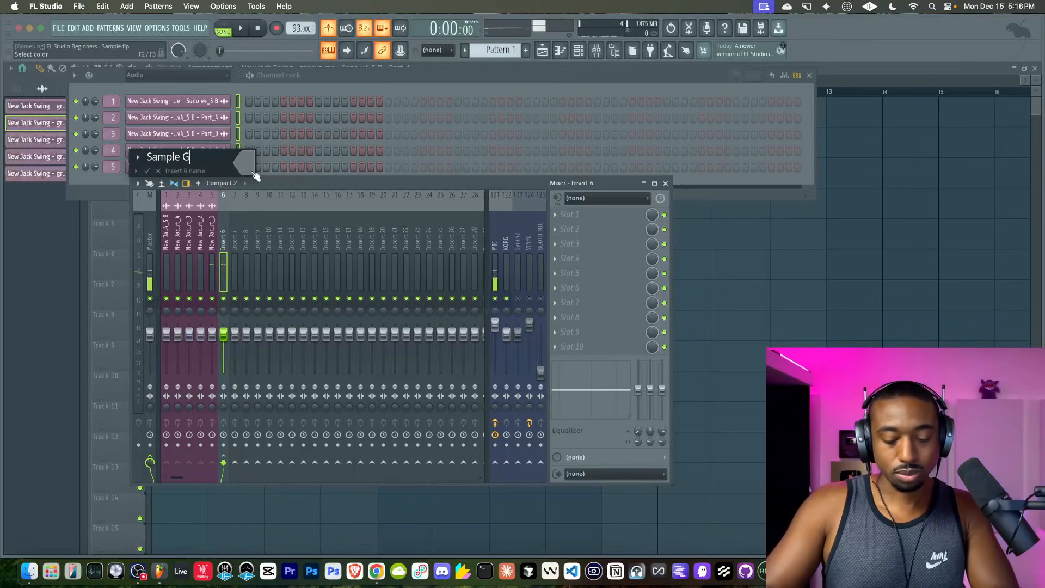
{"action": "type", "text": "roup"}
{"action": "key", "text": "Return"}
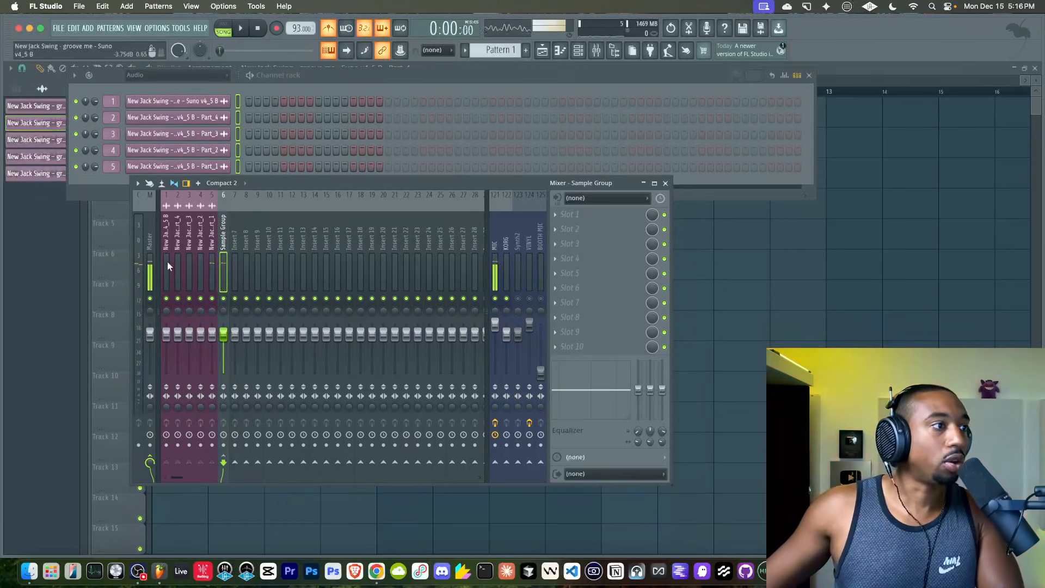
Start song playback and load Fruity Parametric EQ 2 in the Sample Group track's first effect slot.
{"action": "left_click", "coordinate": [747, 253]}
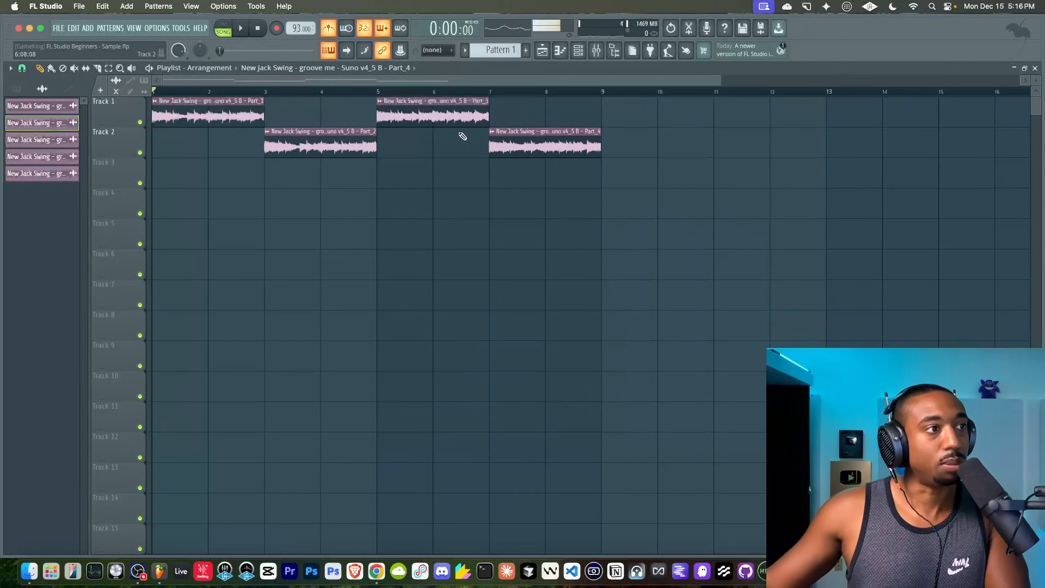
{"action": "key", "text": "space"}
{"action": "left_click", "coordinate": [596, 50]}
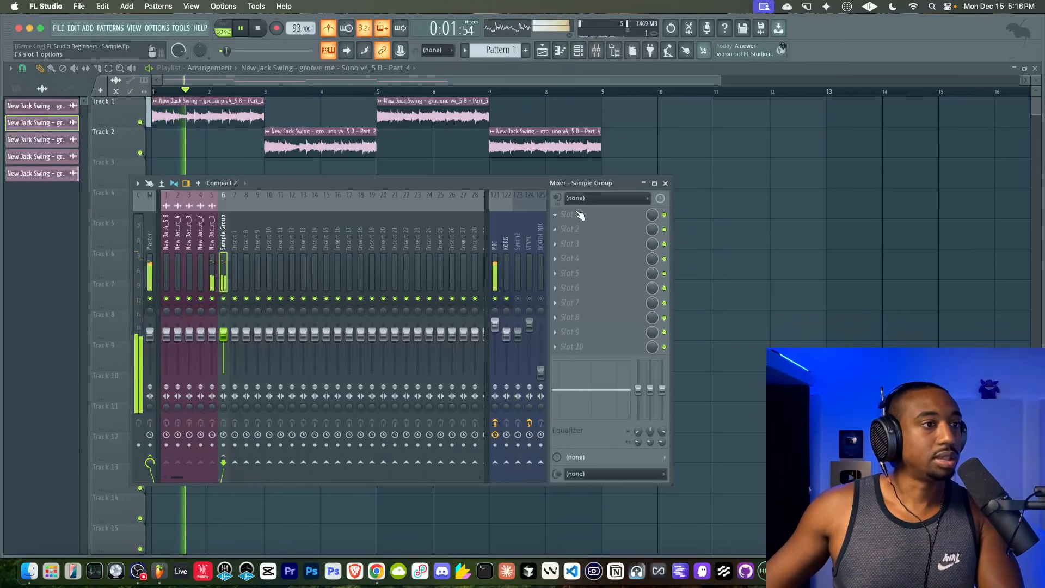
{"action": "left_click", "coordinate": [570, 229]}
{"action": "left_click", "coordinate": [326, 437]}
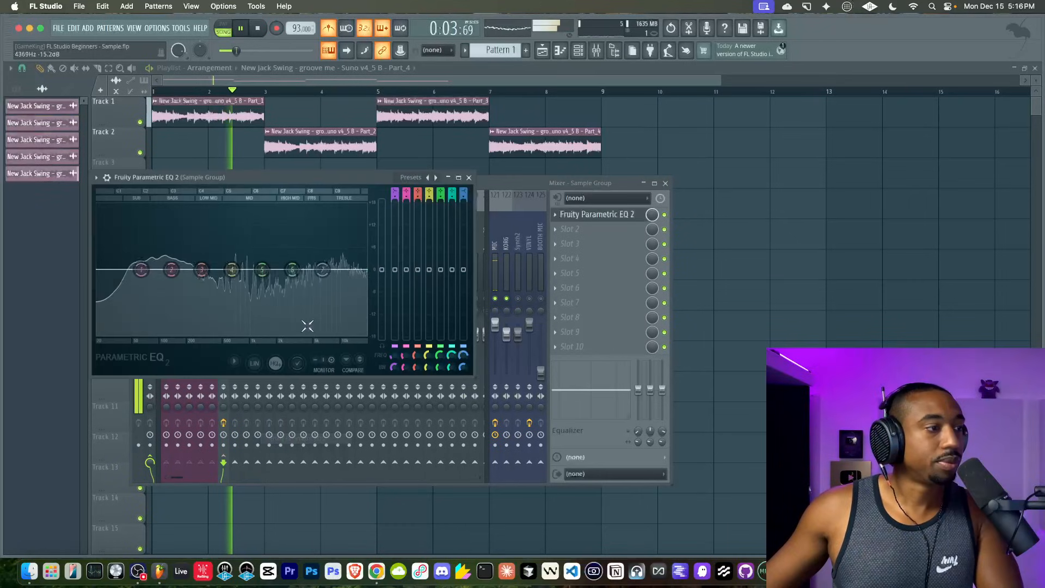
Cut the lows with EQ band 1 and the highs with band 7 at about 1646 Hz and -18 dB, replay, and close the EQ.
{"action": "left_click_drag", "start_coordinate": [174, 280], "coordinate": [169, 341]}
{"action": "left_click_drag", "start_coordinate": [323, 270], "coordinate": [303, 329]}
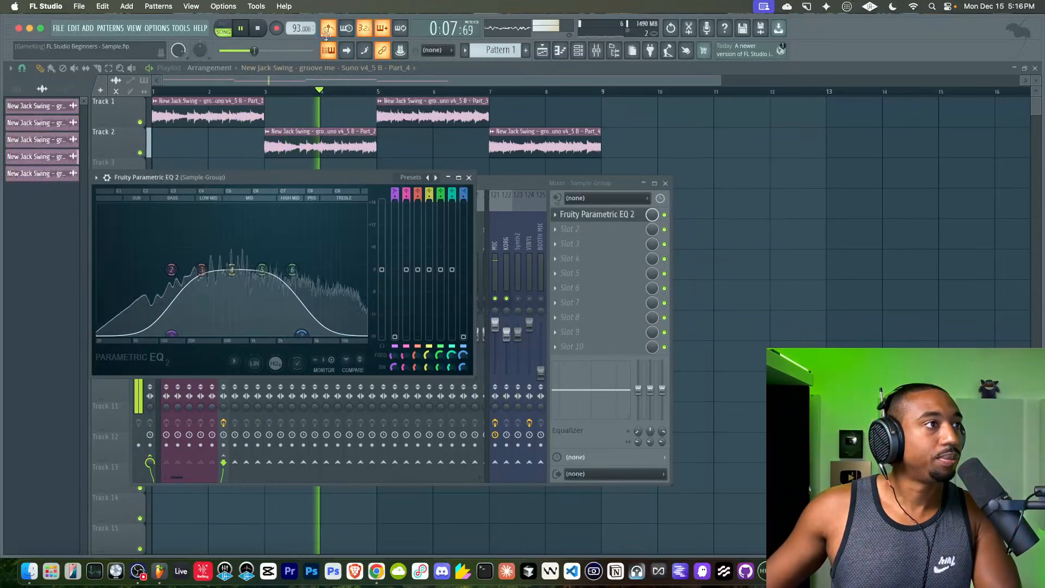
{"action": "left_click_drag", "start_coordinate": [178, 335], "coordinate": [187, 336]}
{"action": "left_click_drag", "start_coordinate": [304, 330], "coordinate": [270, 334]}
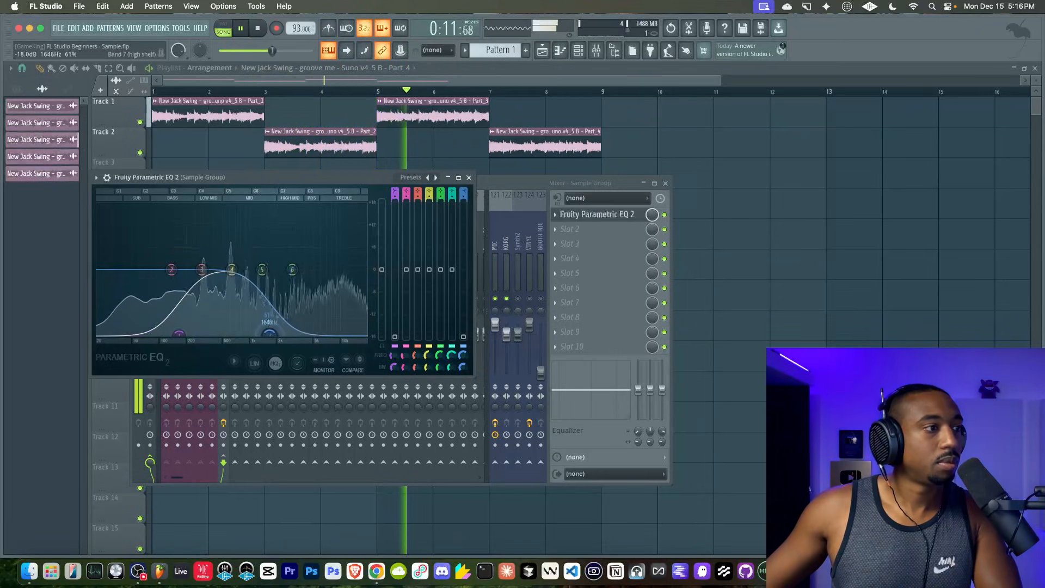
{"action": "key", "text": "space"}
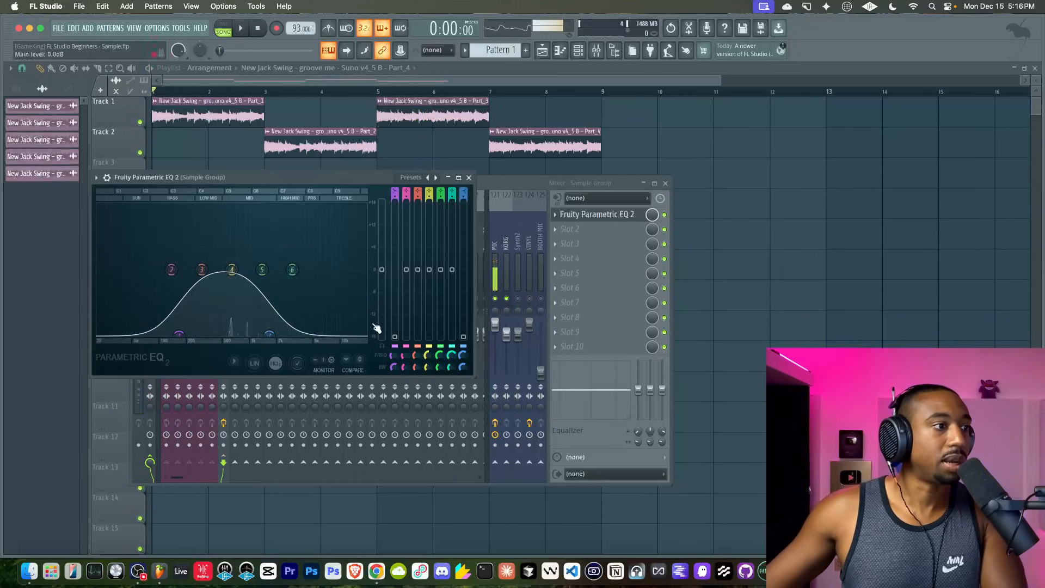
{"action": "key", "text": "space"}
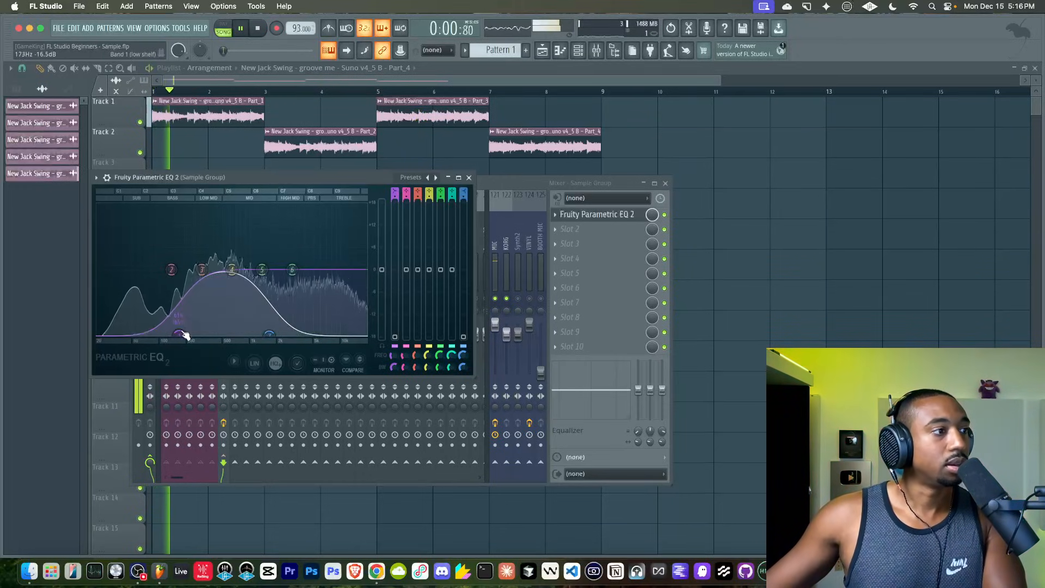
{"action": "left_click", "coordinate": [468, 178]}
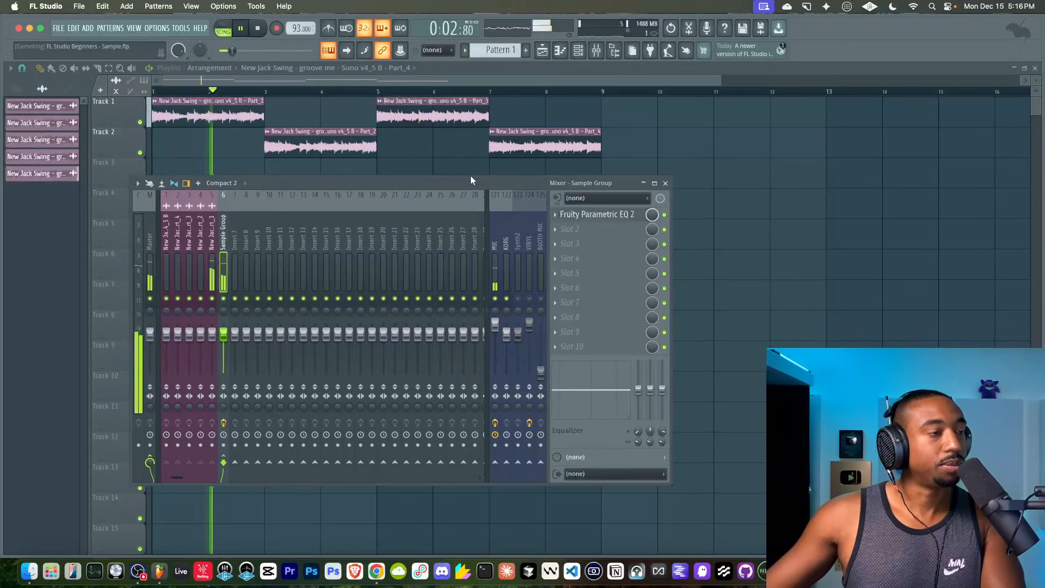
Load Fruity Reeverb 2 in the Sample Group's second slot, with early reflections at 125% and the dry level fully down.
{"action": "left_click", "coordinate": [576, 229]}
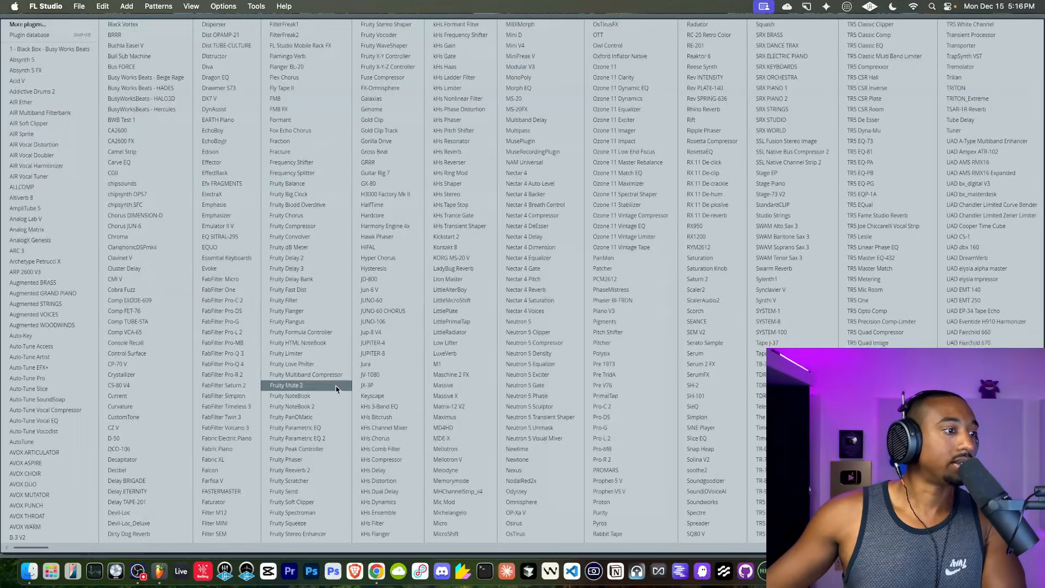
{"action": "left_click", "coordinate": [325, 472]}
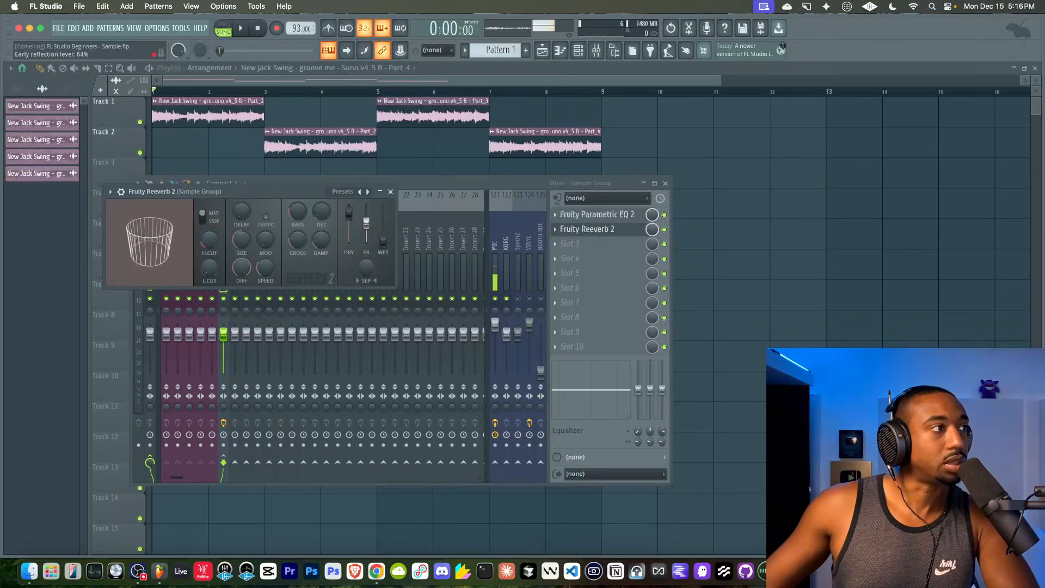
{"action": "left_click_drag", "start_coordinate": [367, 223], "coordinate": [349, 240]}
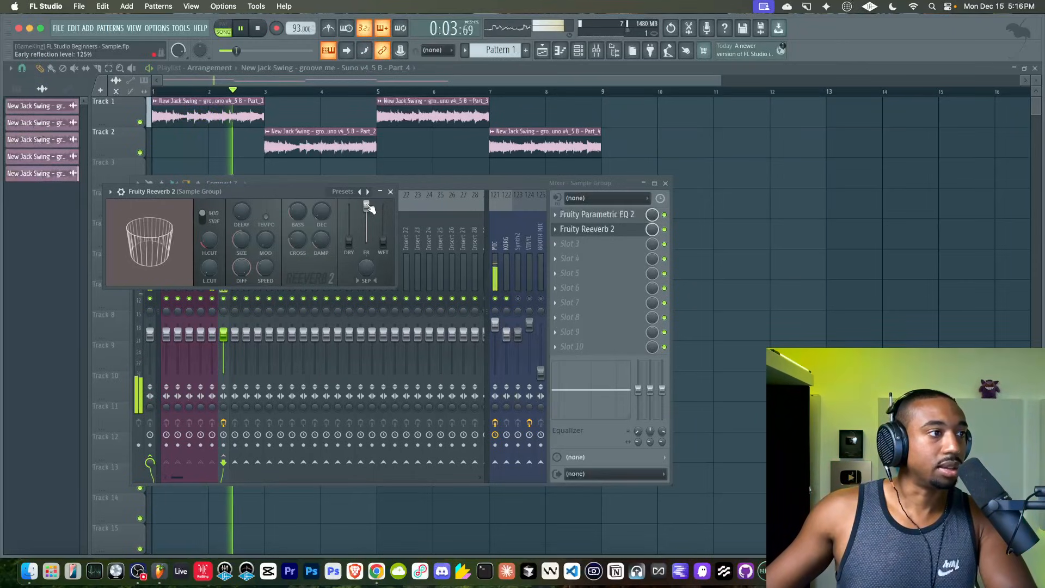
Save the project, set the reverb's dry level to about 86%, and close the reverb and mixer before stopping playback.
{"action": "key", "text": "super+s"}
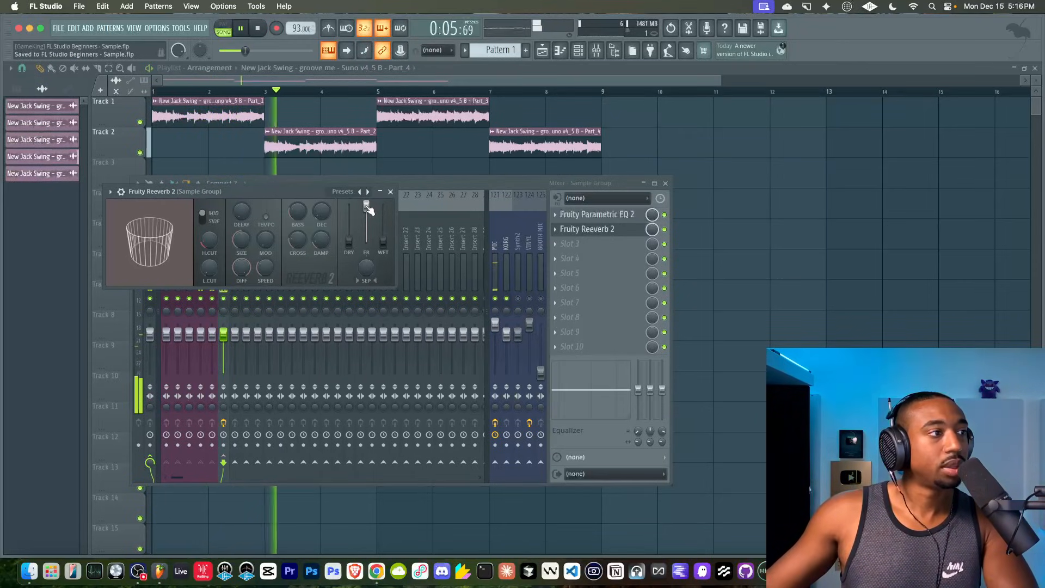
{"action": "left_click_drag", "start_coordinate": [349, 241], "coordinate": [349, 222]}
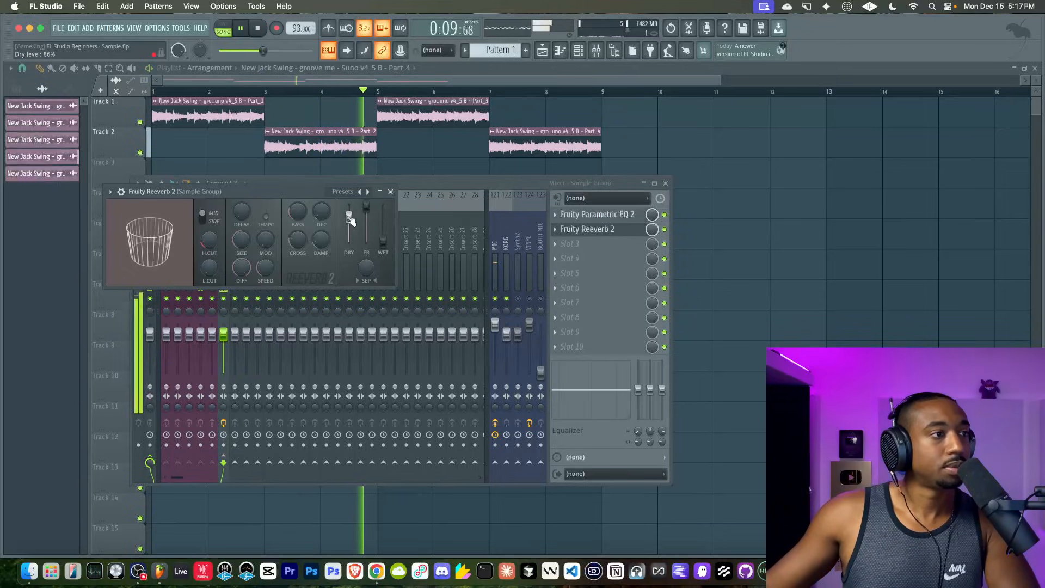
{"action": "left_click", "coordinate": [390, 192]}
{"action": "left_click", "coordinate": [665, 183]}
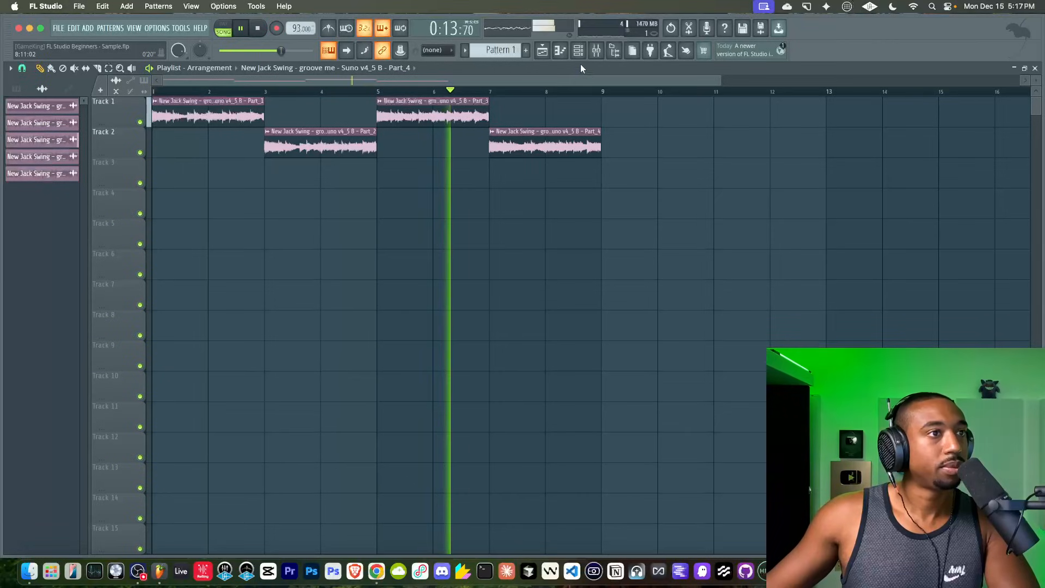
{"action": "key", "text": "space"}
Move the Part_2 and Part_4 slices from Track 2 up to Track 1.
{"action": "scroll", "coordinate": [605, 97], "scroll_direction": "down", "scroll_amount": 2}
{"action": "left_click_drag", "start_coordinate": [536, 155], "coordinate": [260, 148]}
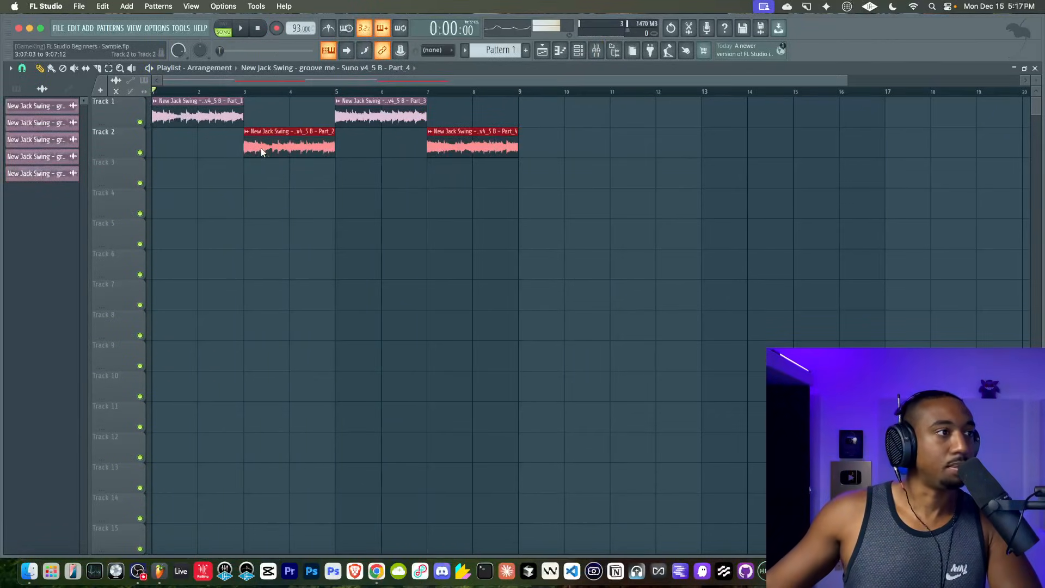
{"action": "key", "text": "shift+Up"}
Duplicate the four slices in bars 1 to 8 on Track 1 to start at bar 9, and play the arrangement.
{"action": "scroll", "coordinate": [267, 157], "scroll_direction": "down", "scroll_amount": 3}
{"action": "left_click_drag", "start_coordinate": [428, 92], "coordinate": [179, 102]}
{"action": "key", "text": "space"}
{"action": "left_click_drag", "start_coordinate": [375, 91], "coordinate": [86, 91]}
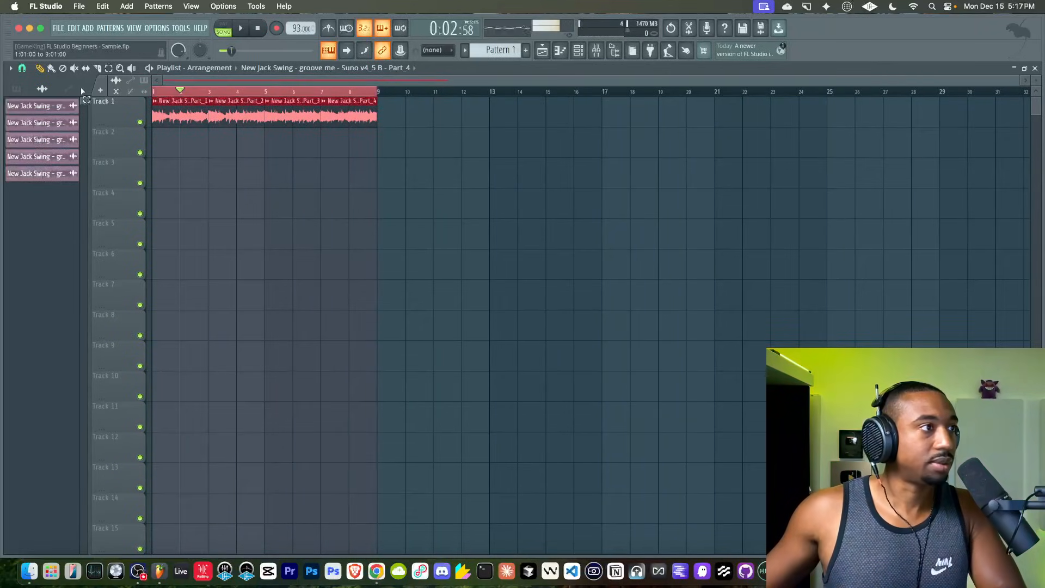
{"action": "left_click_drag", "start_coordinate": [401, 156], "coordinate": [138, 120]}
{"action": "scroll", "coordinate": [284, 152], "scroll_direction": "down", "scroll_amount": 2}
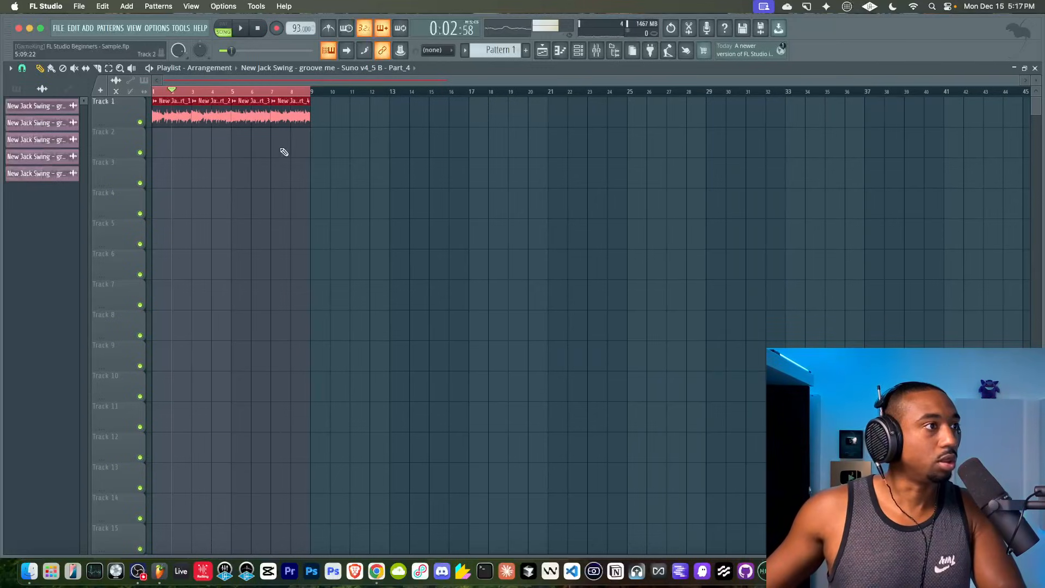
{"action": "key", "text": "ctrl+b"}
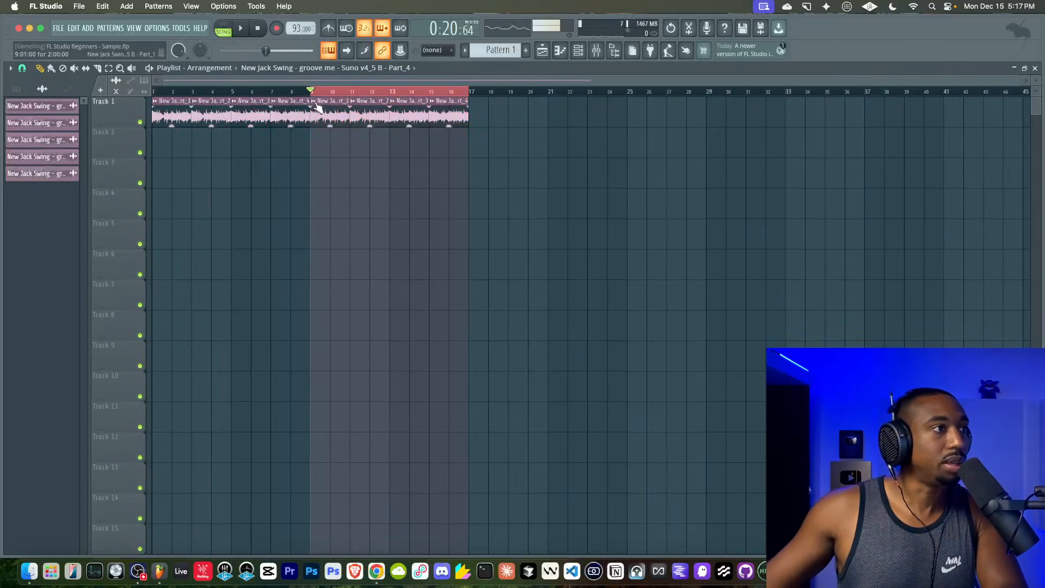
{"action": "left_click", "coordinate": [315, 90]}
{"action": "key", "text": "space"}
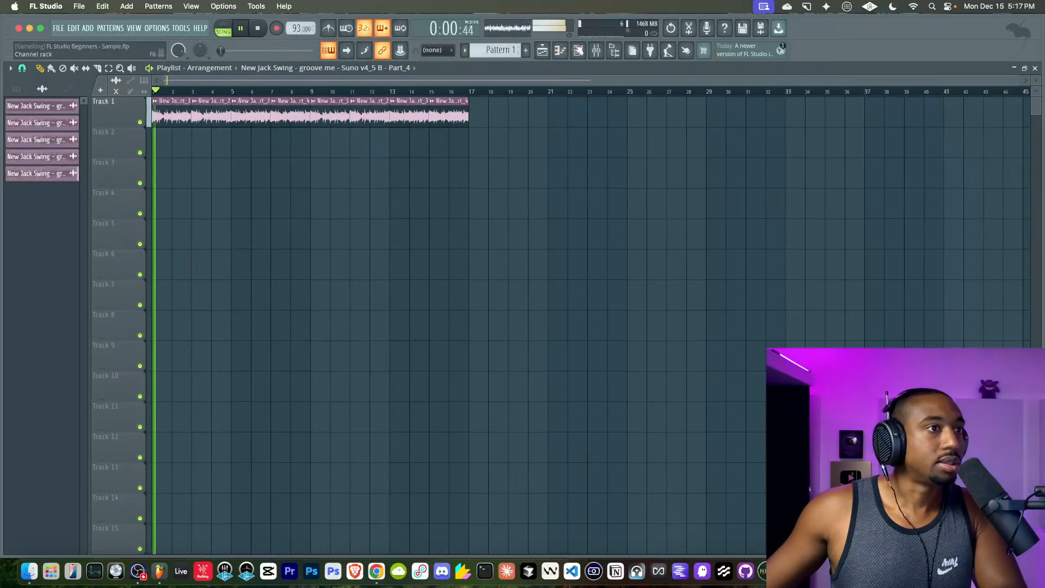
Show the channel rack and browser, stop playback, and open the Black Friday Bonuses folder inside Busy Works Beats Projects.
{"action": "left_click", "coordinate": [596, 50]}
{"action": "left_click", "coordinate": [614, 50]}
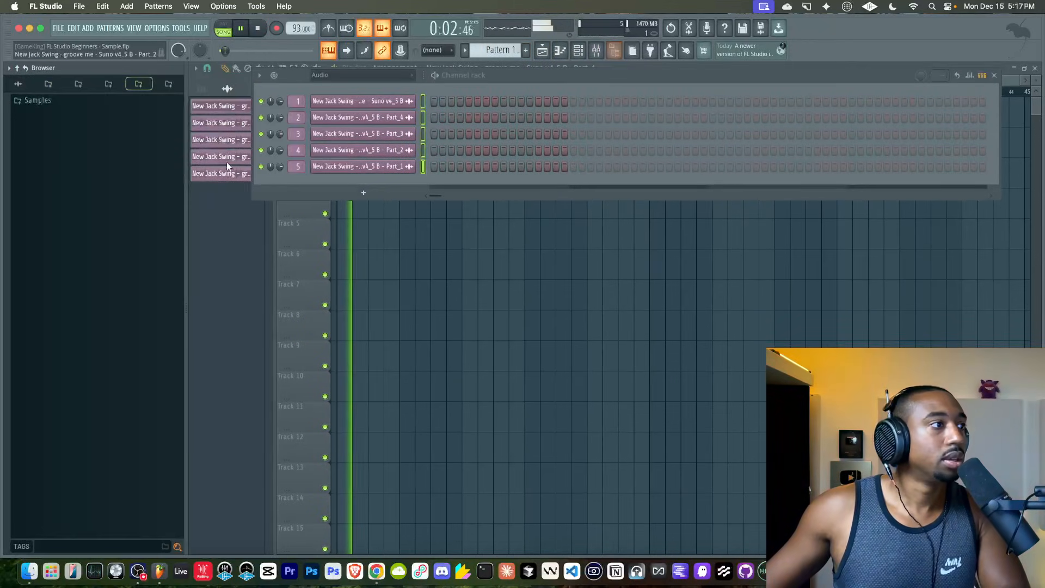
{"action": "key", "text": "space"}
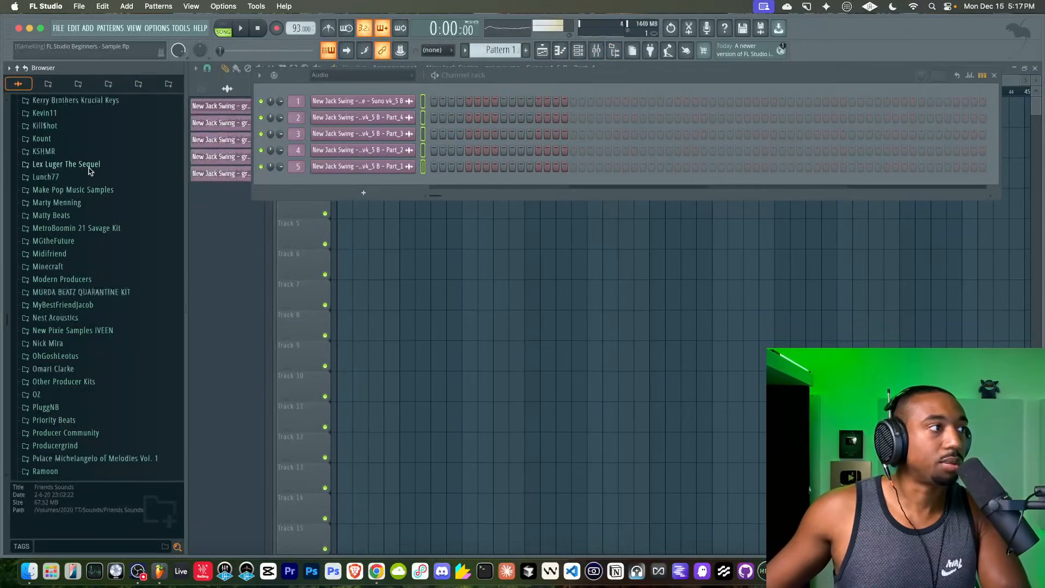
{"action": "scroll", "coordinate": [90, 171], "scroll_direction": "up", "scroll_amount": 10}
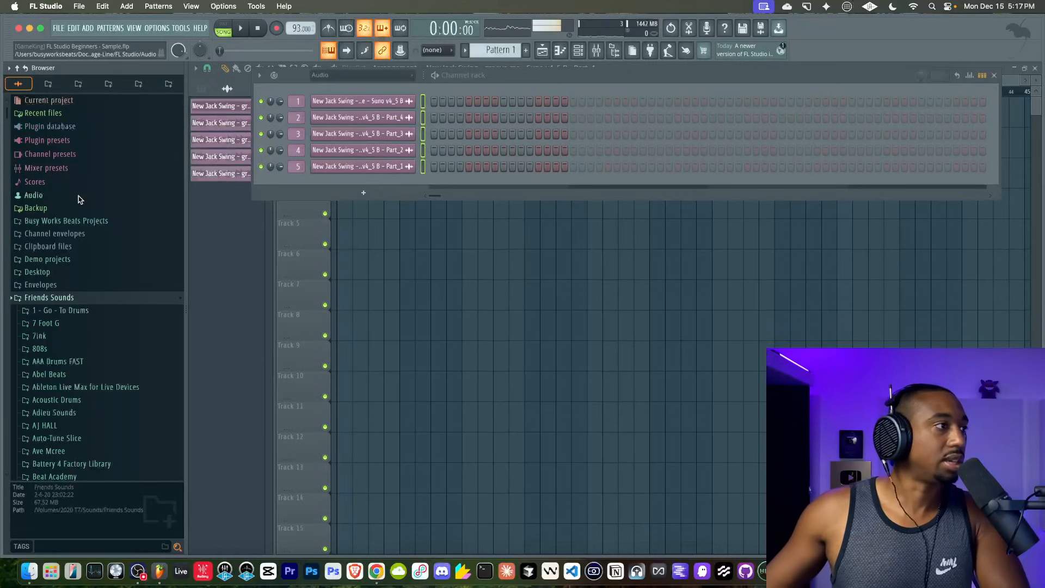
{"action": "left_click", "coordinate": [86, 220]}
{"action": "left_click", "coordinate": [86, 246]}
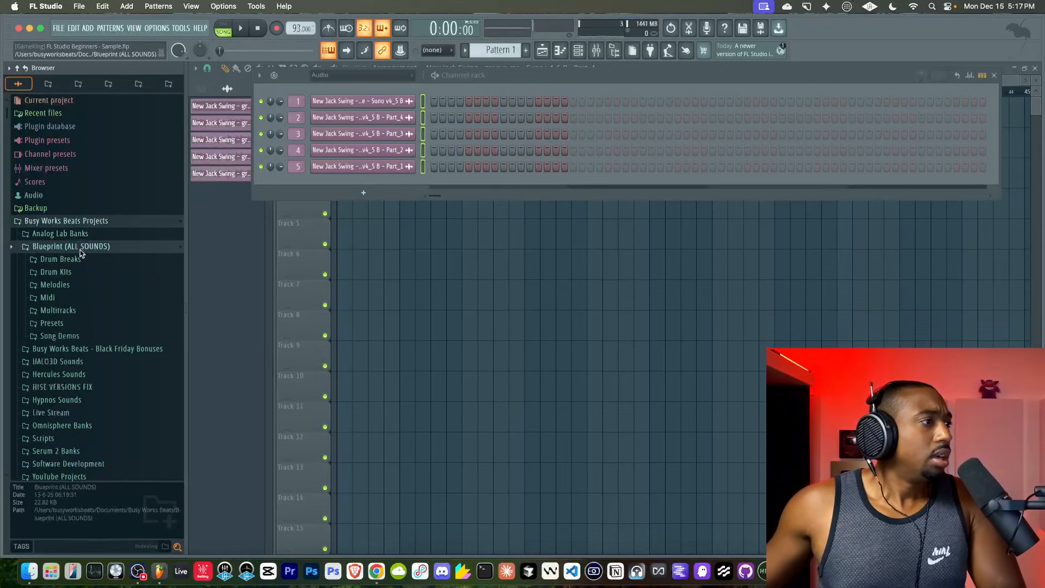
{"action": "left_click", "coordinate": [85, 247]}
{"action": "left_click", "coordinate": [85, 259]}
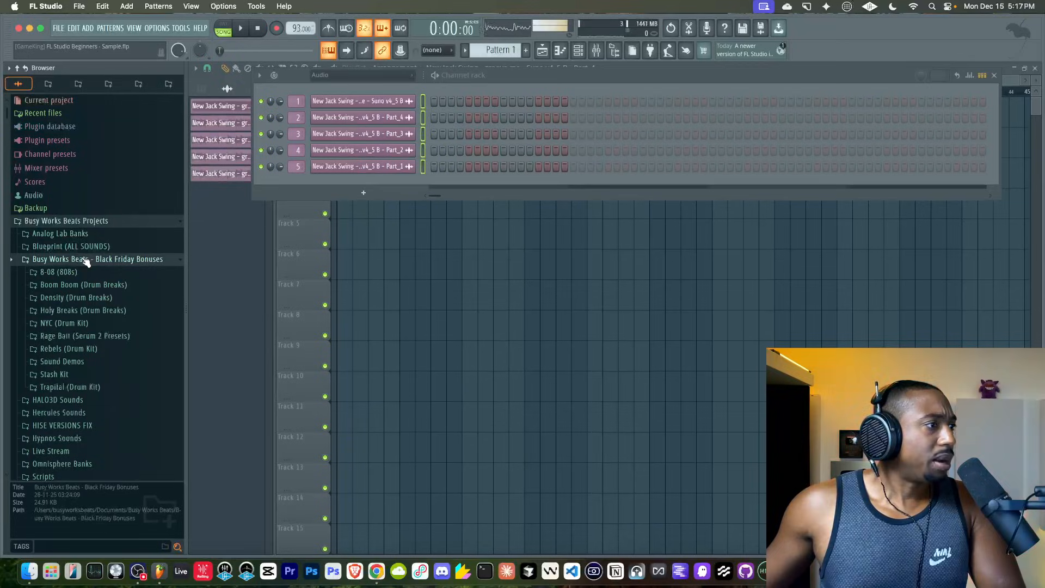
Open the NYC drum kit's Drum Breaks folder and preview 85BPM Boom Bap_1 while the arrangement plays.
{"action": "left_click", "coordinate": [81, 323]}
{"action": "left_click", "coordinate": [76, 335]}
{"action": "key", "text": "space"}
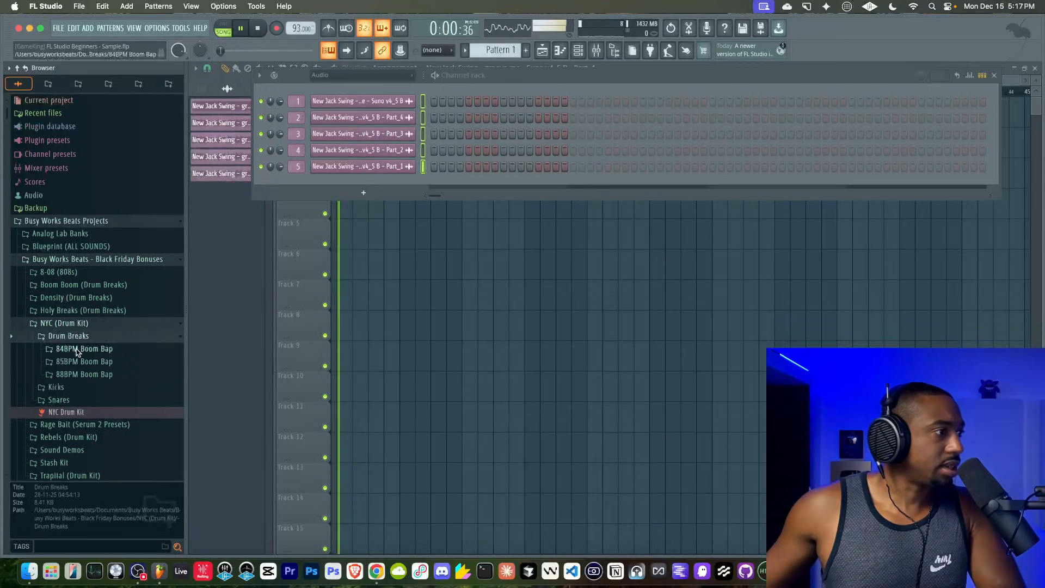
{"action": "left_click", "coordinate": [83, 361]}
{"action": "left_click", "coordinate": [84, 374]}
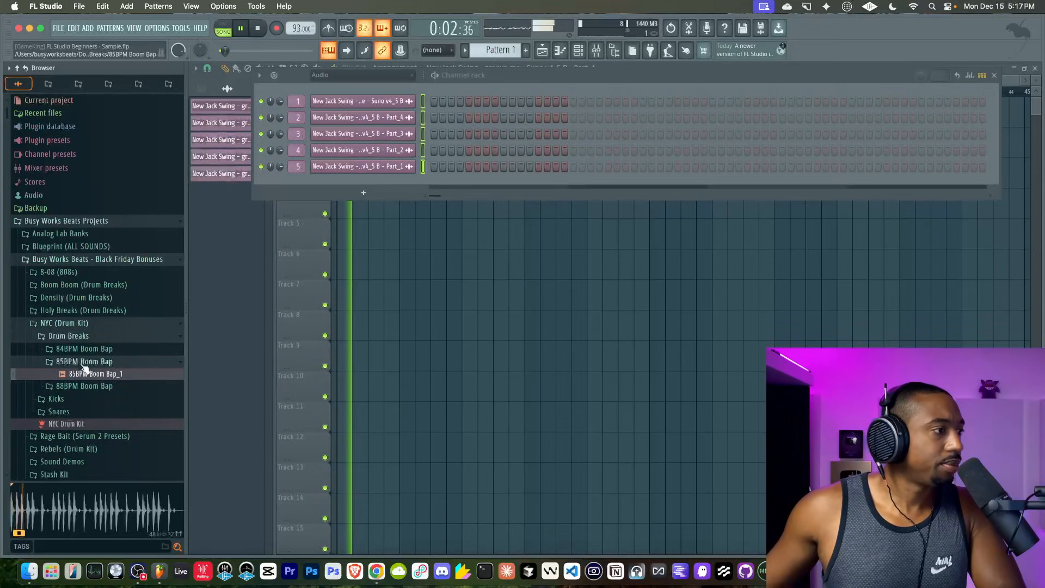
Load 85BPM Boom Bap_1 into a new Slicex channel and auto-slice the break at its hits.
{"action": "right_click", "coordinate": [84, 376]}
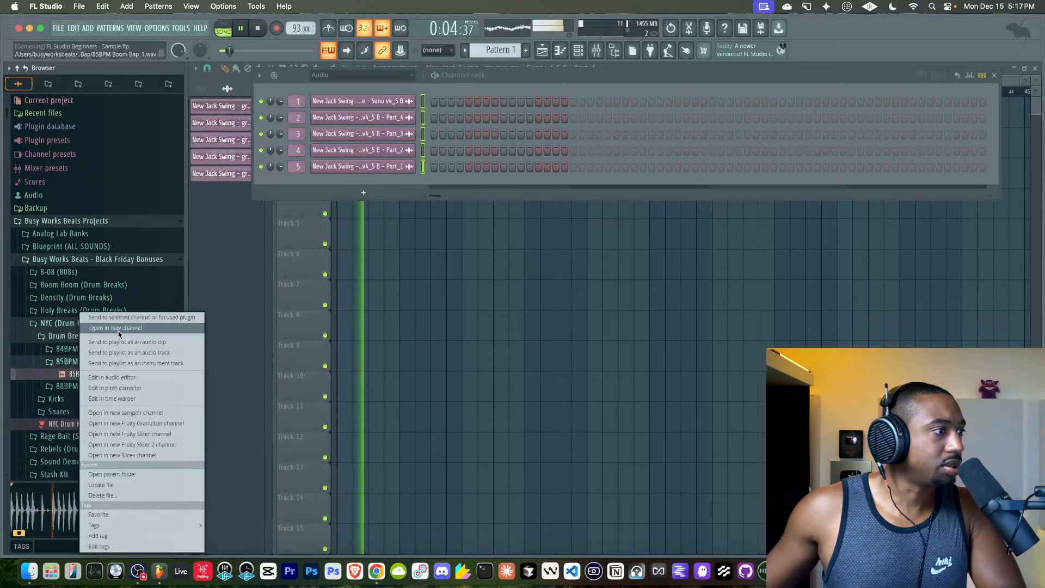
{"action": "left_click", "coordinate": [123, 455]}
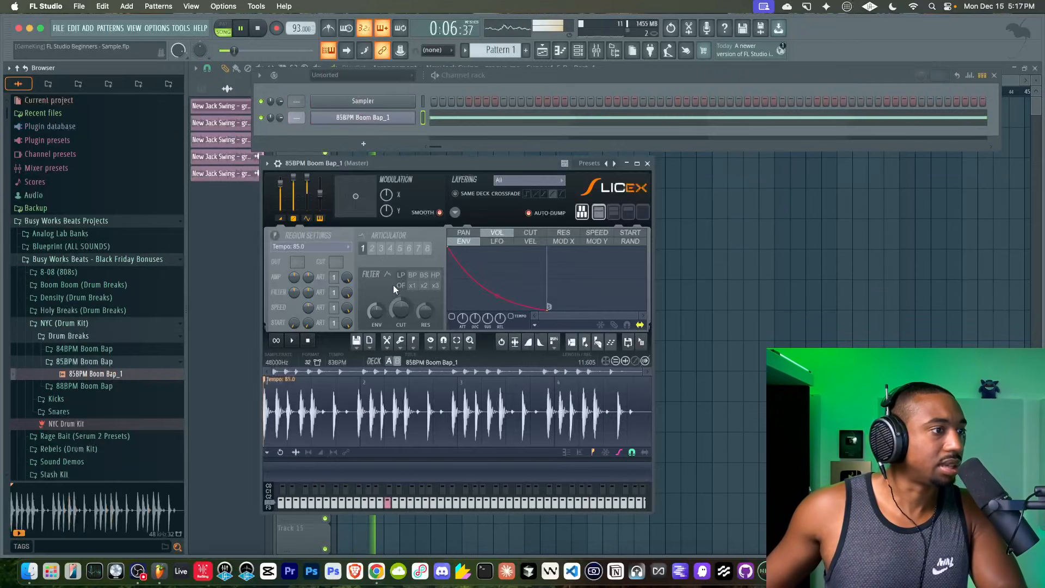
{"action": "left_click", "coordinate": [598, 343]}
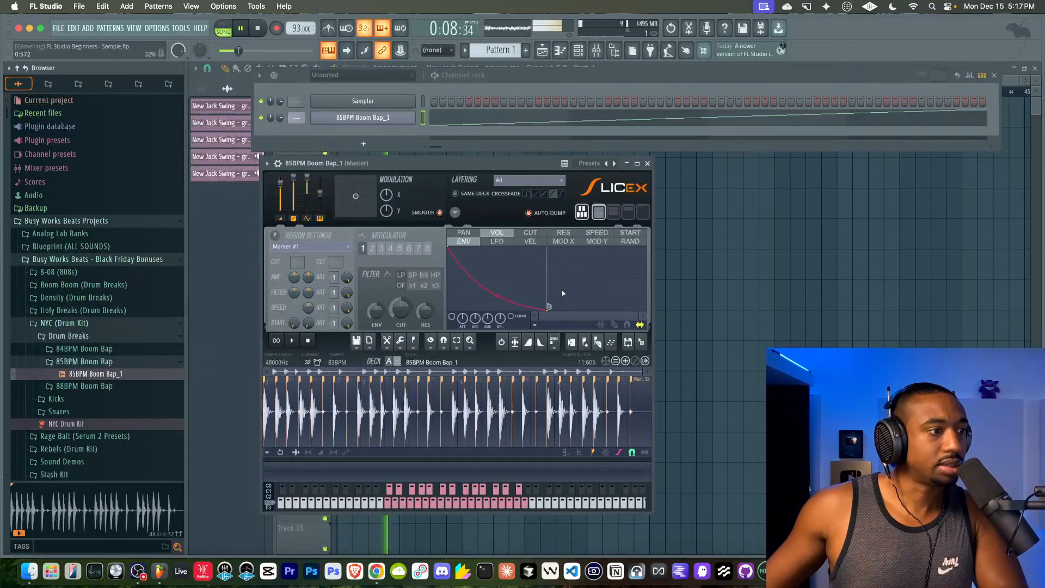
{"action": "left_click", "coordinate": [730, 279]}
{"action": "key", "text": "space"}
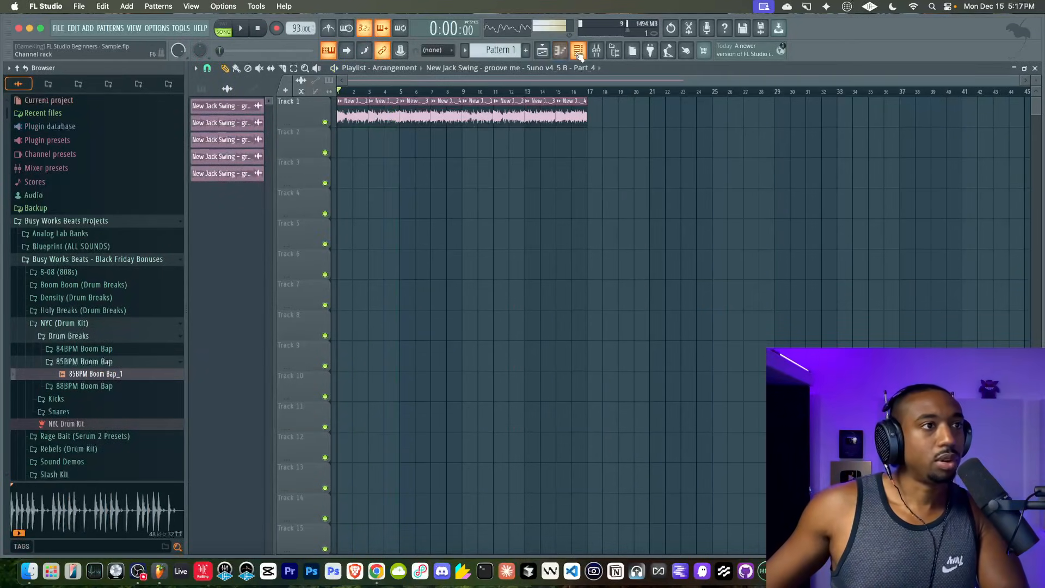
Route the 85BPM Boom Bap_1 channel to mixer track 7 and save the project.
{"action": "left_click", "coordinate": [578, 52]}
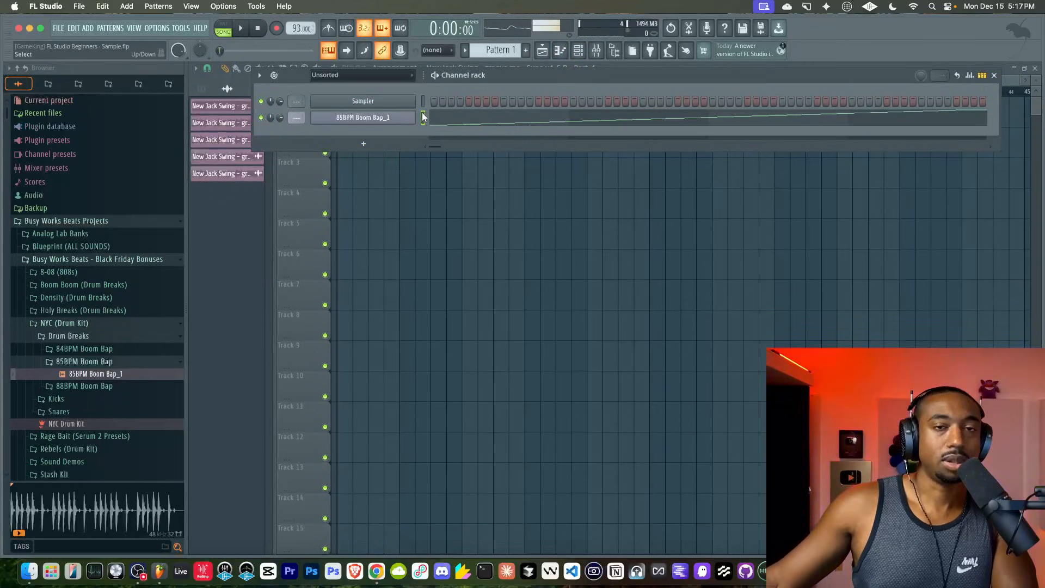
{"action": "double_click", "coordinate": [422, 115]}
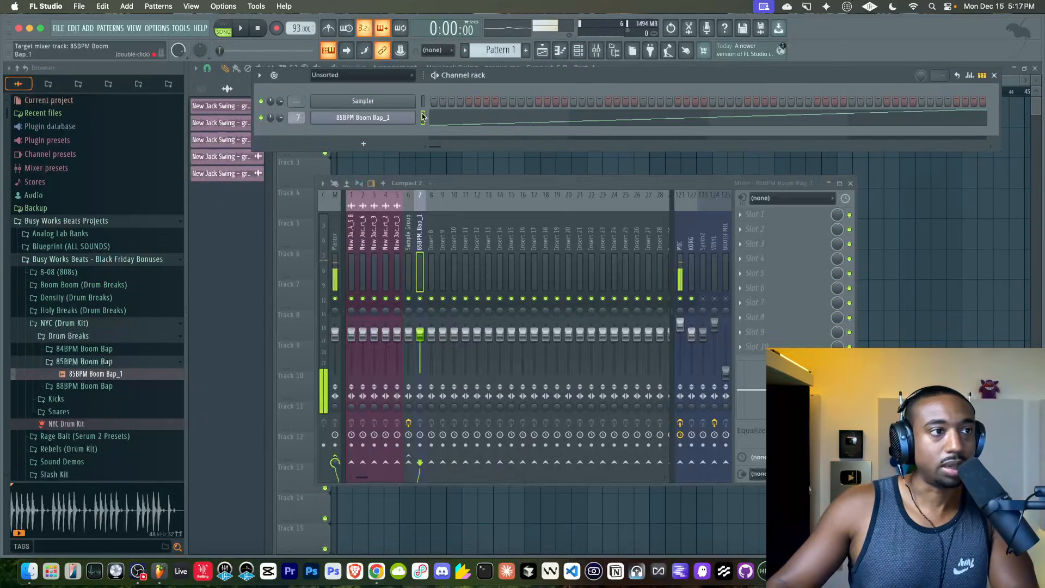
{"action": "left_click", "coordinate": [424, 157]}
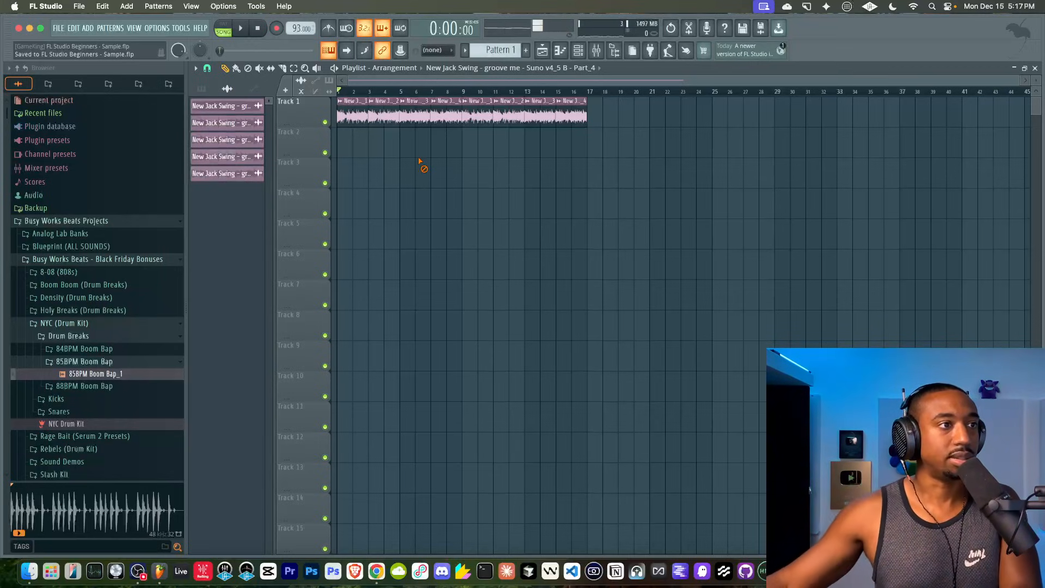
Clear the automatically dumped slice notes from the 85BPM Boom Bap_1 channel and open its Slicex window.
{"action": "key", "text": "F6"}
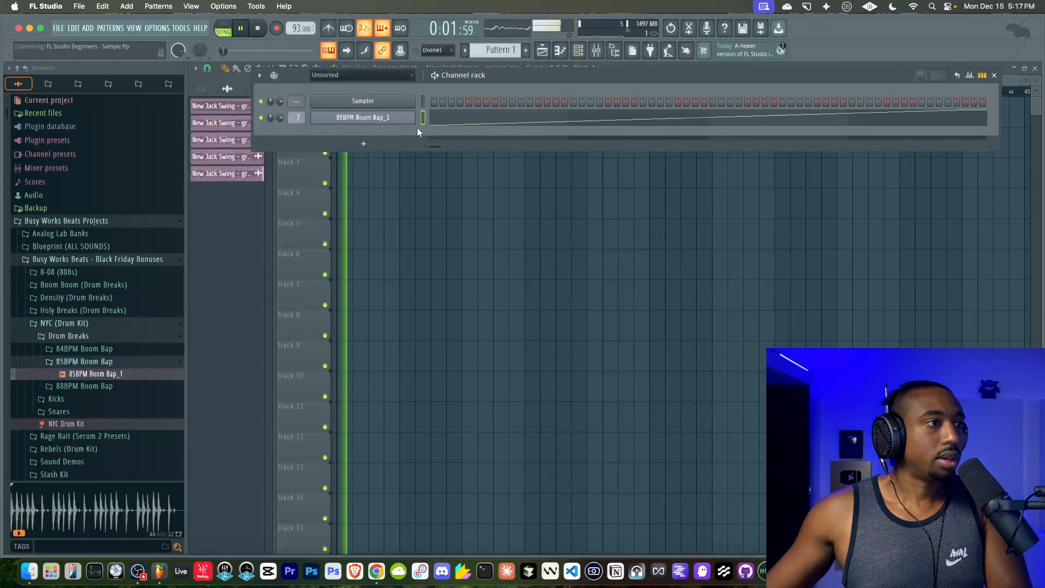
{"action": "left_click", "coordinate": [414, 117]}
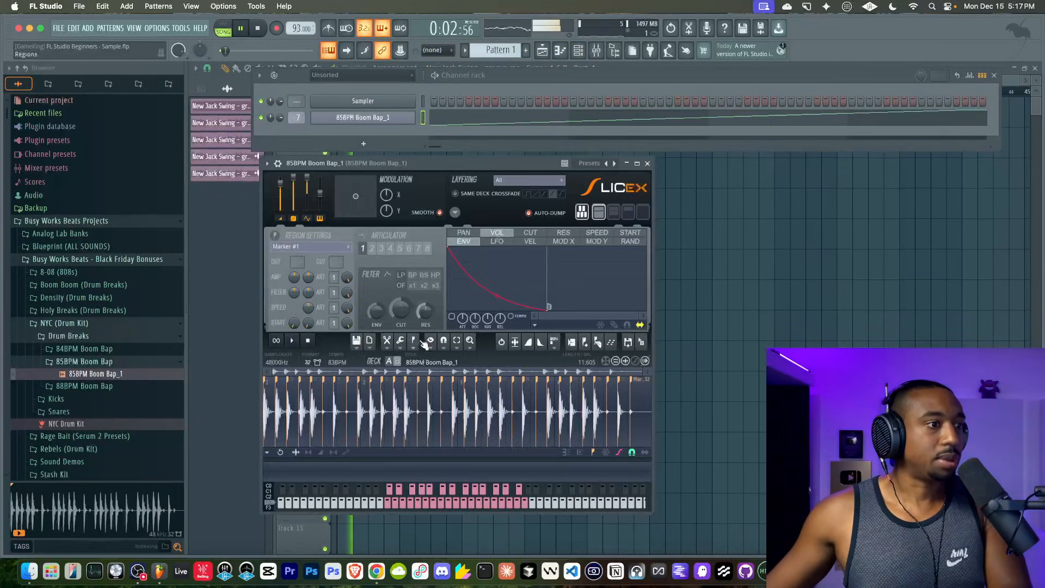
{"action": "left_click", "coordinate": [649, 163]}
{"action": "left_click", "coordinate": [393, 119]}
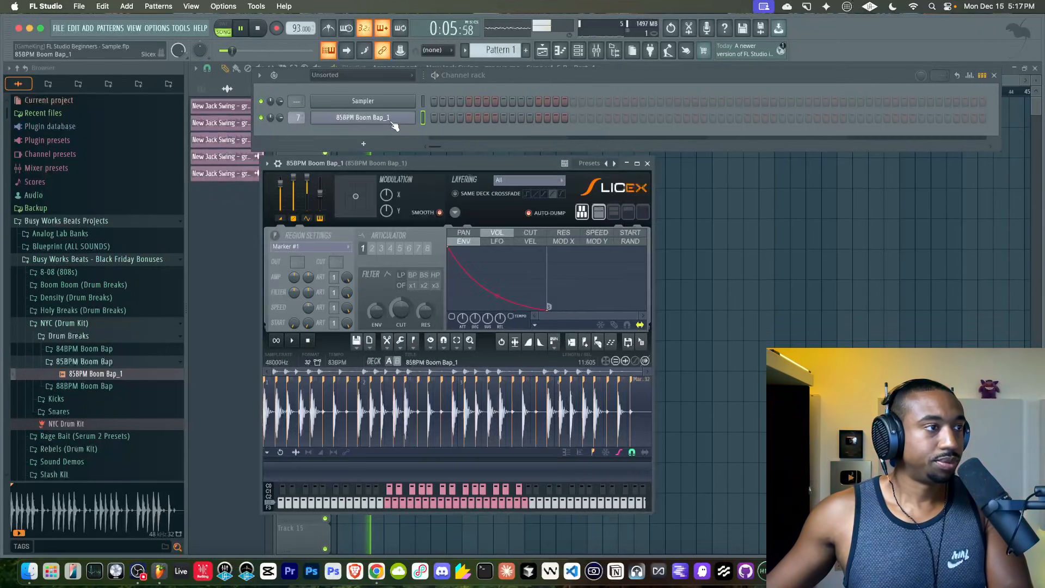
Check the mixer levels and the MIDI input and output settings while the arrangement plays.
{"action": "left_click", "coordinate": [596, 54]}
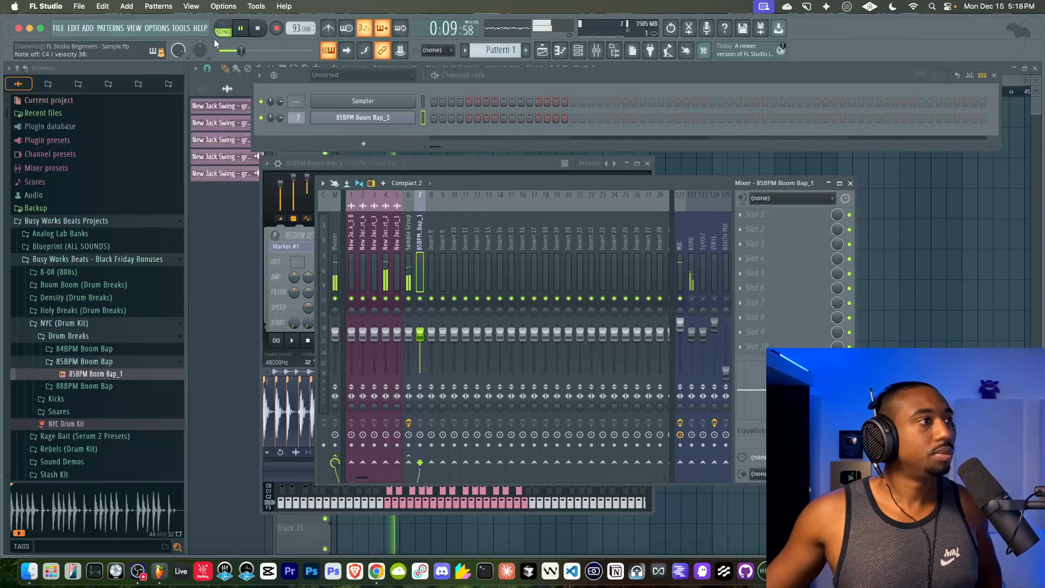
{"action": "left_click", "coordinate": [181, 28]}
{"action": "mouse_move", "coordinate": [158, 28]}
{"action": "left_click", "coordinate": [170, 50]}
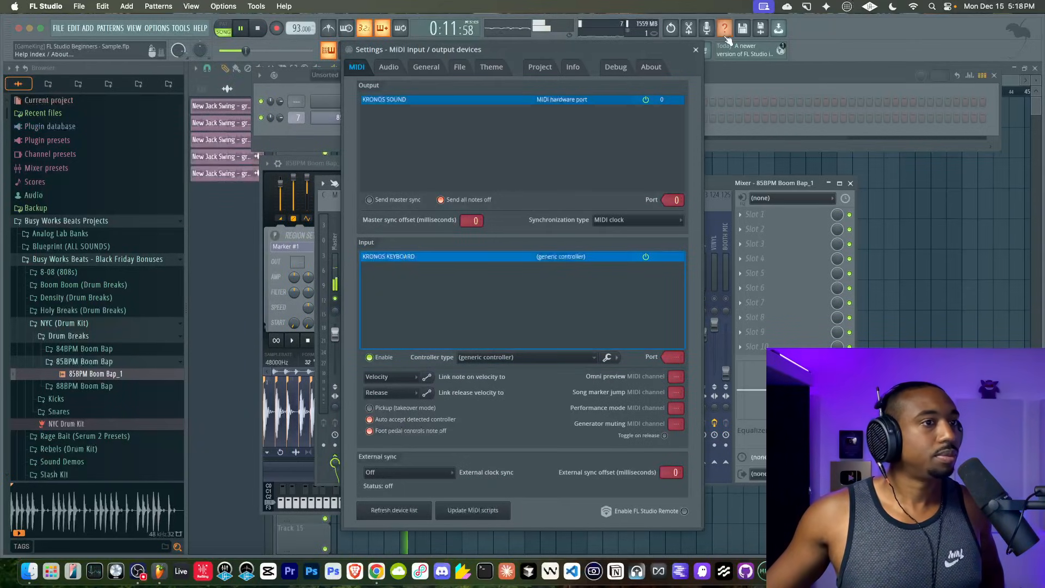
{"action": "left_click", "coordinate": [696, 49]}
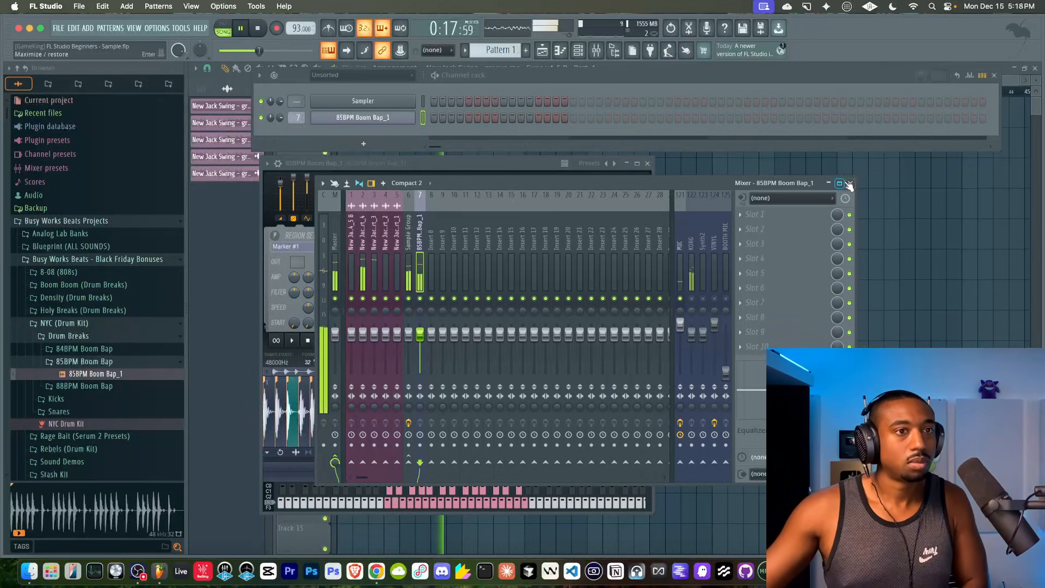
{"action": "left_click", "coordinate": [849, 184]}
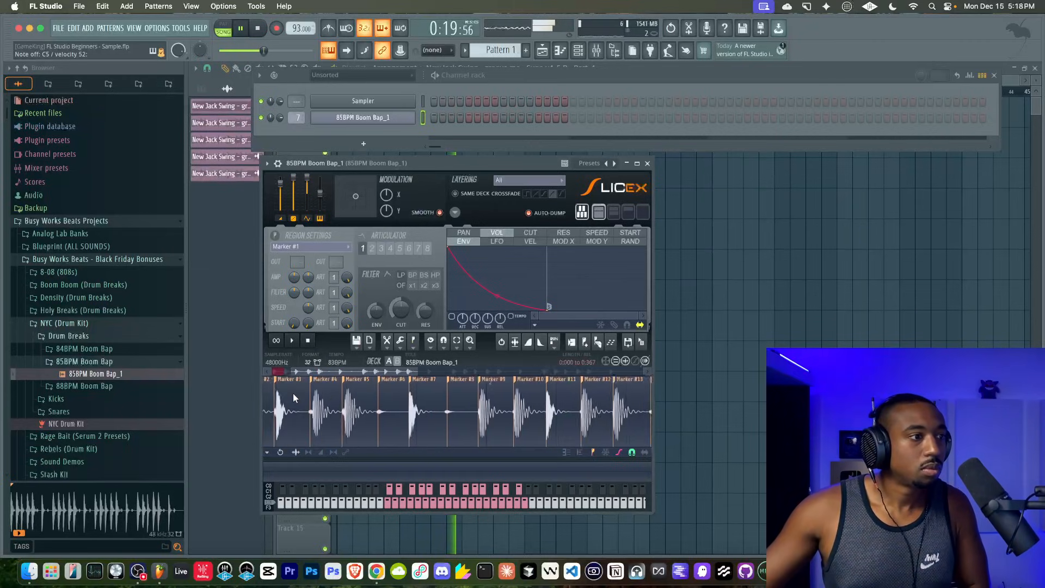
Move the start of the Marker #3 slice to 0.721, right at the hit's attack, and close Slicex.
{"action": "scroll", "coordinate": [293, 398], "scroll_direction": "left", "scroll_amount": 3}
{"action": "scroll", "coordinate": [293, 398], "scroll_direction": "up", "scroll_amount": 2}
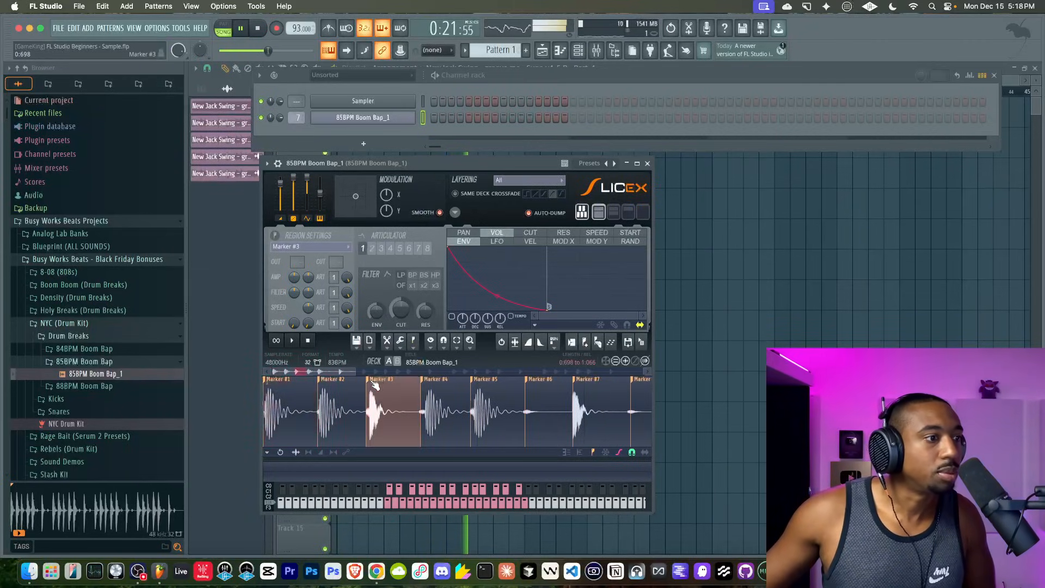
{"action": "scroll", "coordinate": [374, 385], "scroll_direction": "up", "scroll_amount": 4}
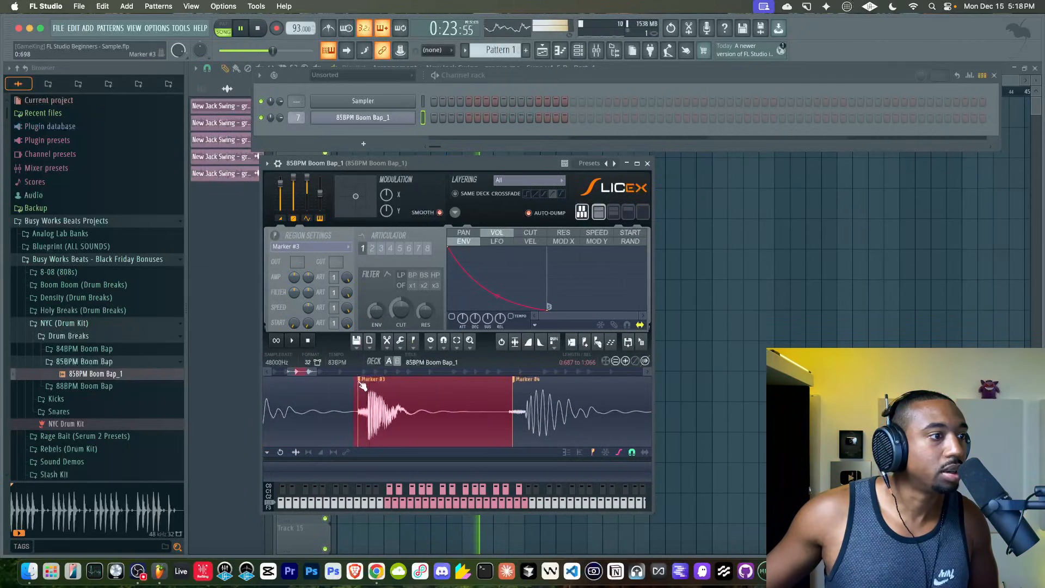
{"action": "left_click_drag", "start_coordinate": [360, 378], "coordinate": [366, 378]}
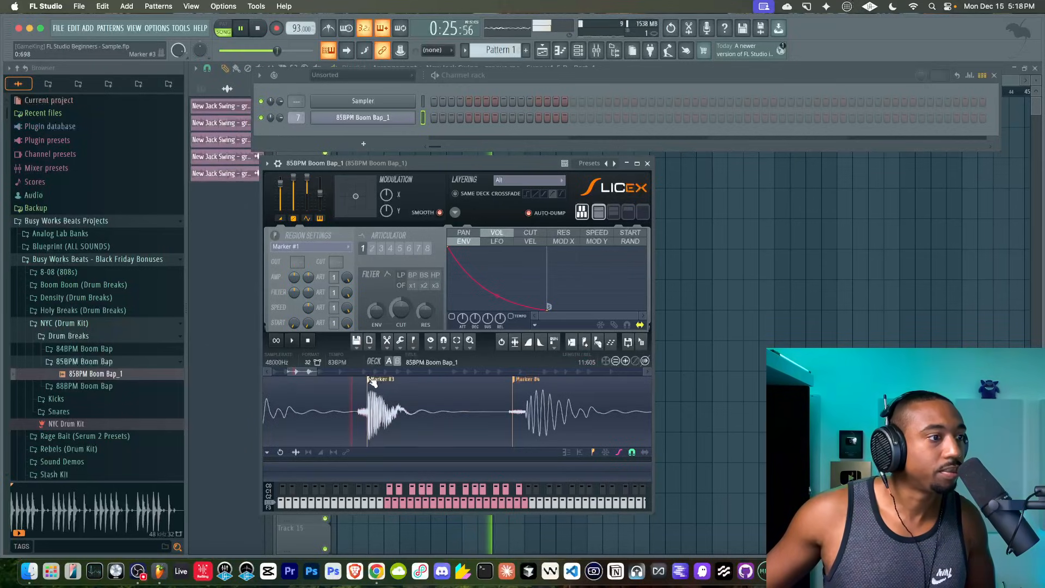
{"action": "scroll", "coordinate": [373, 383], "scroll_direction": "down", "scroll_amount": 3}
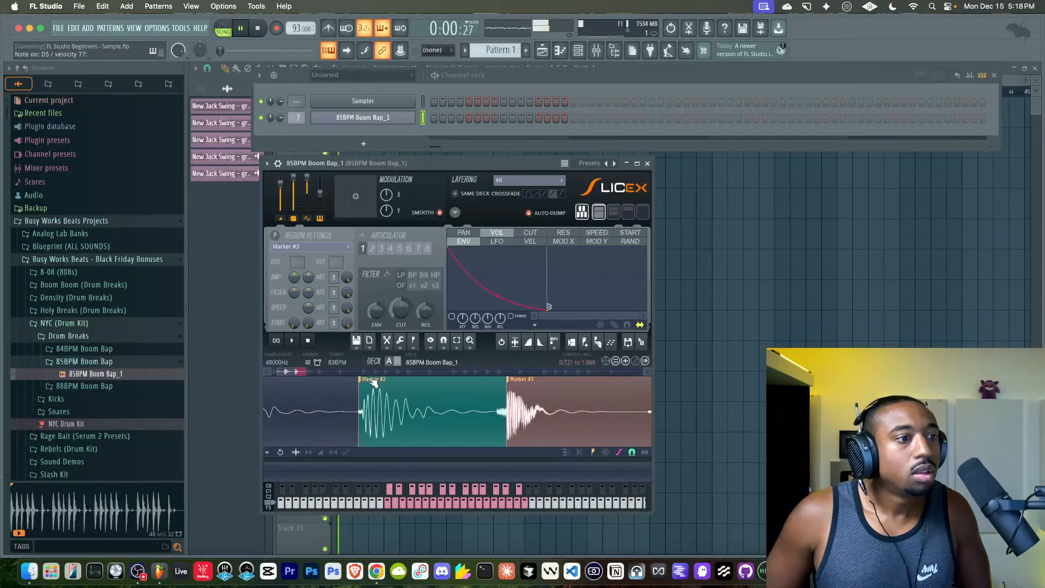
{"action": "left_click", "coordinate": [648, 165]}
{"action": "key", "text": "Escape"}
Try to record a first take of the Boom Bap slices over the arrangement.
{"action": "key", "text": "space"}
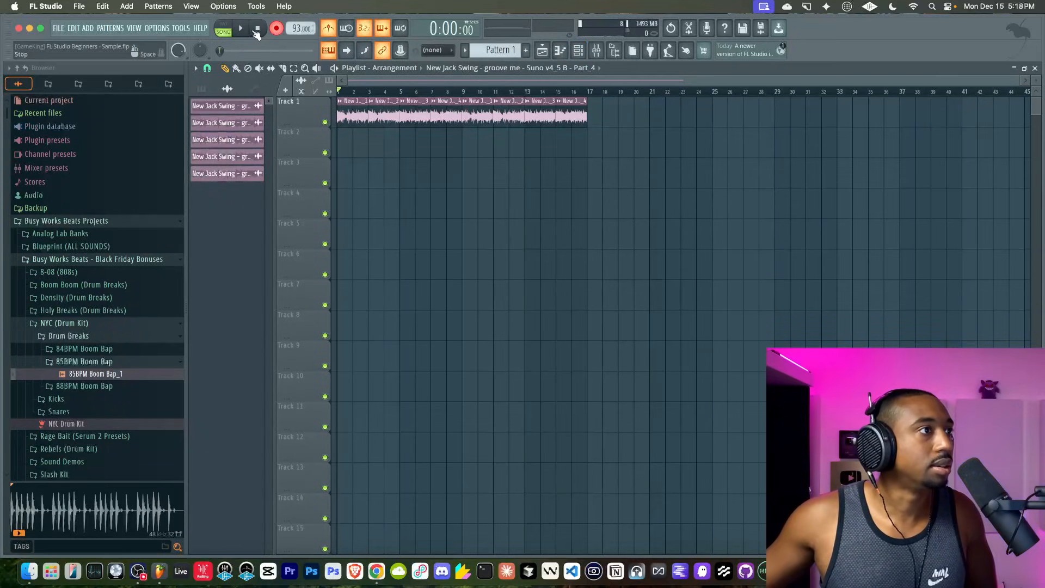
{"action": "left_click", "coordinate": [242, 30]}
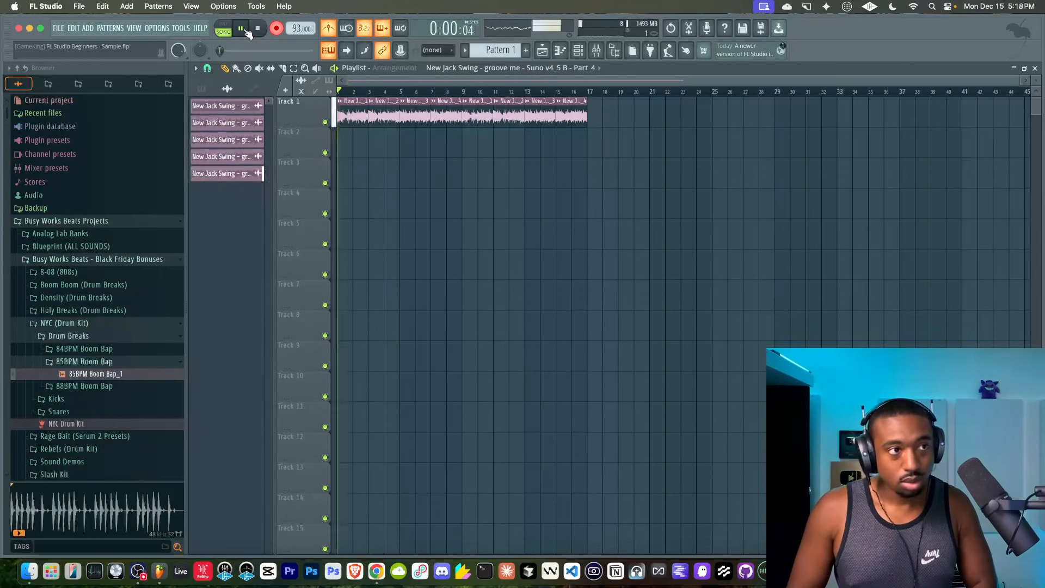
{"action": "key", "text": "space"}
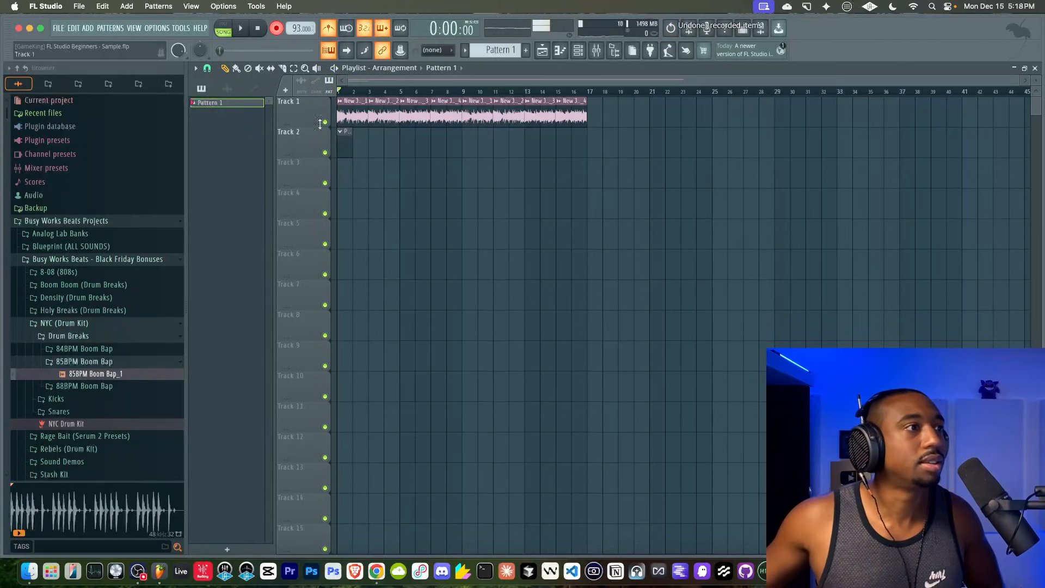
Open the empty piano roll of the 85BPM Boom Bap_1 channel and audition its Marker #1 slice.
{"action": "left_click", "coordinate": [579, 50]}
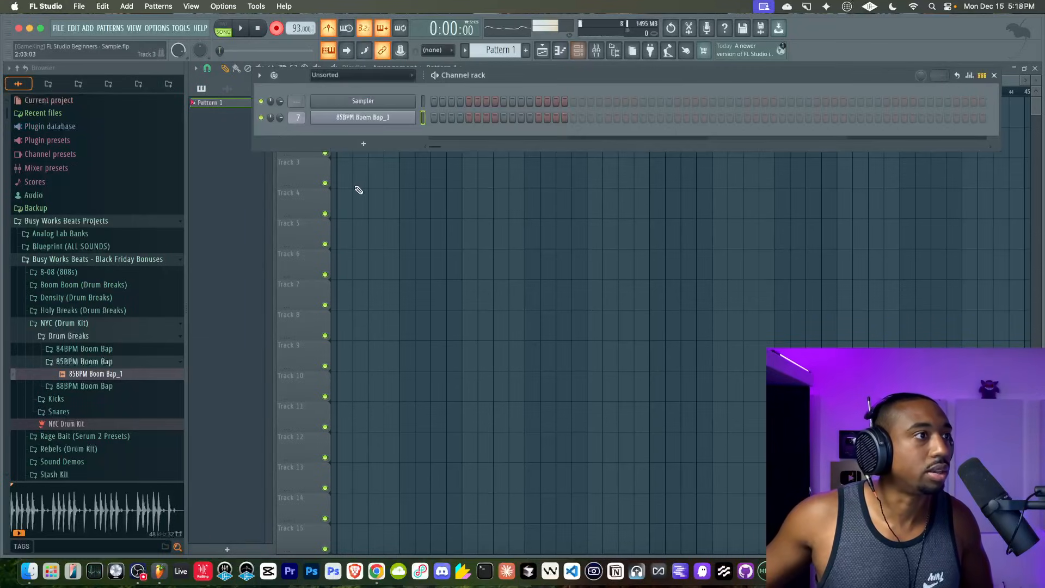
{"action": "right_click", "coordinate": [404, 116]}
{"action": "left_click", "coordinate": [438, 117]}
{"action": "left_click", "coordinate": [212, 419]}
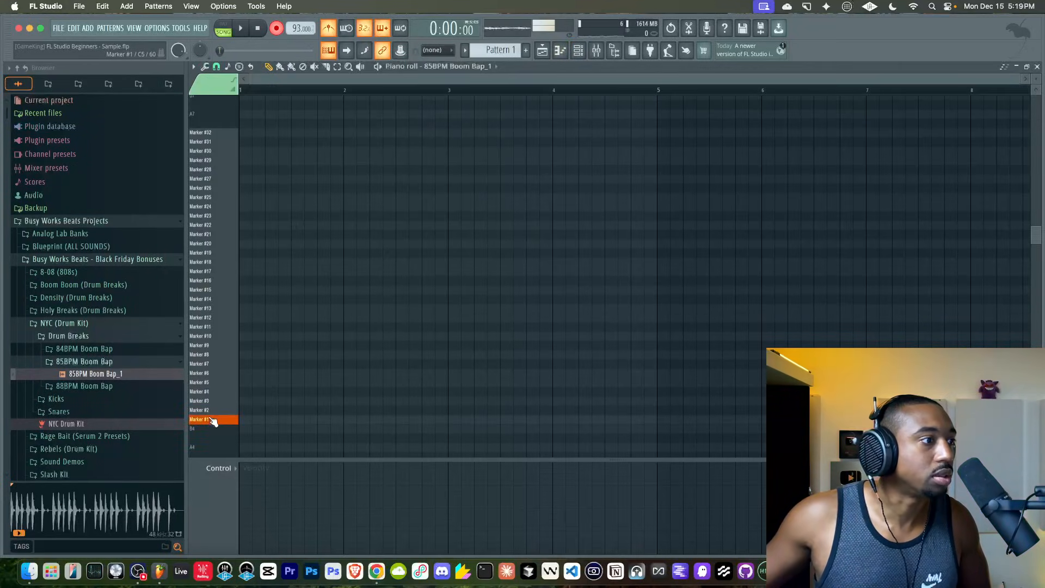
{"action": "left_click", "coordinate": [548, 56]}
Record an eight-bar drum pattern with the Boom Bap slices over the arrangement, starting at bar 1.
{"action": "left_click", "coordinate": [595, 50]}
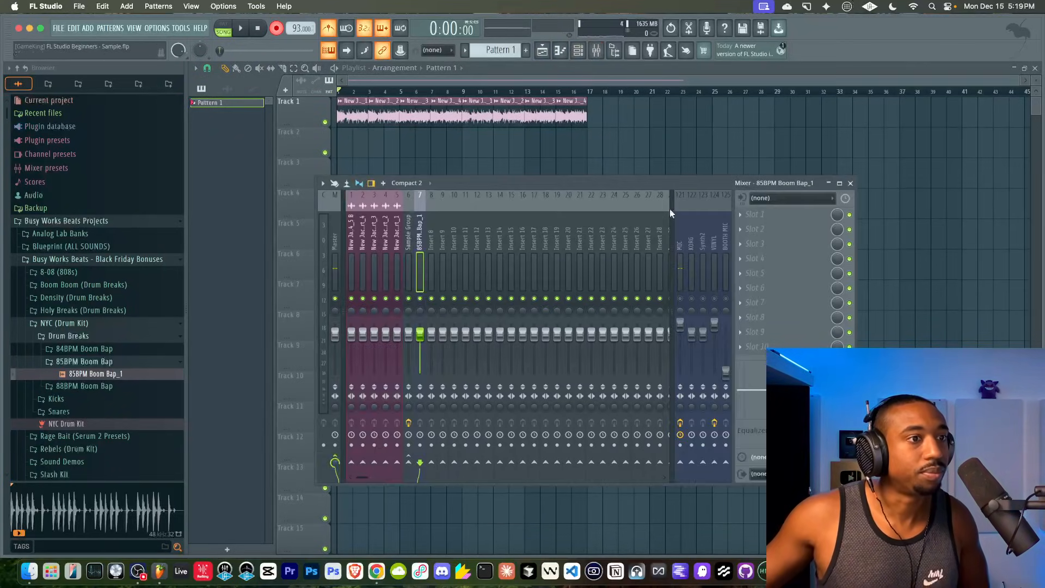
{"action": "key", "text": "F9"}
{"action": "left_click", "coordinate": [240, 27]}
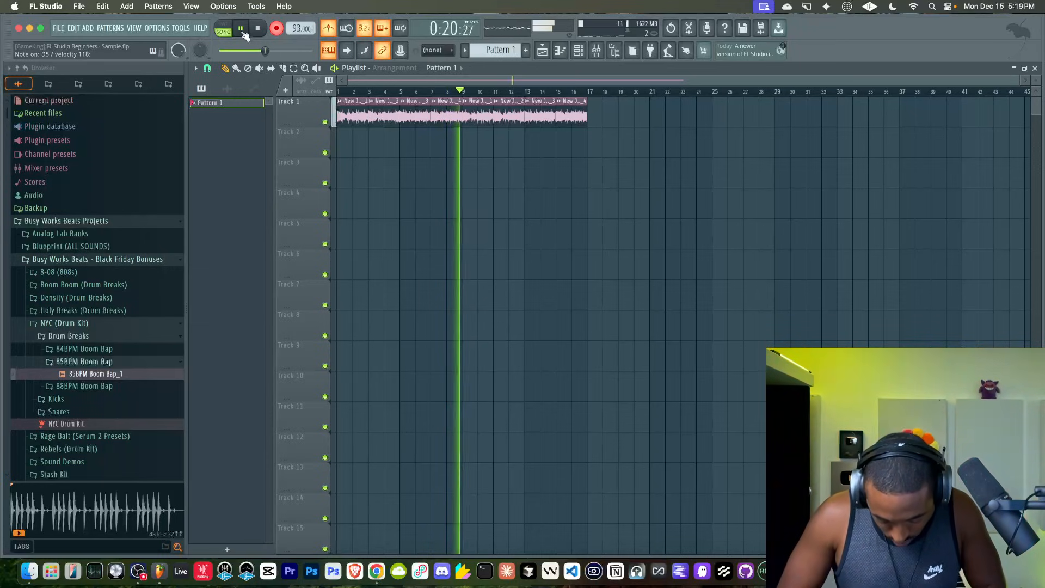
{"action": "key", "text": "space"}
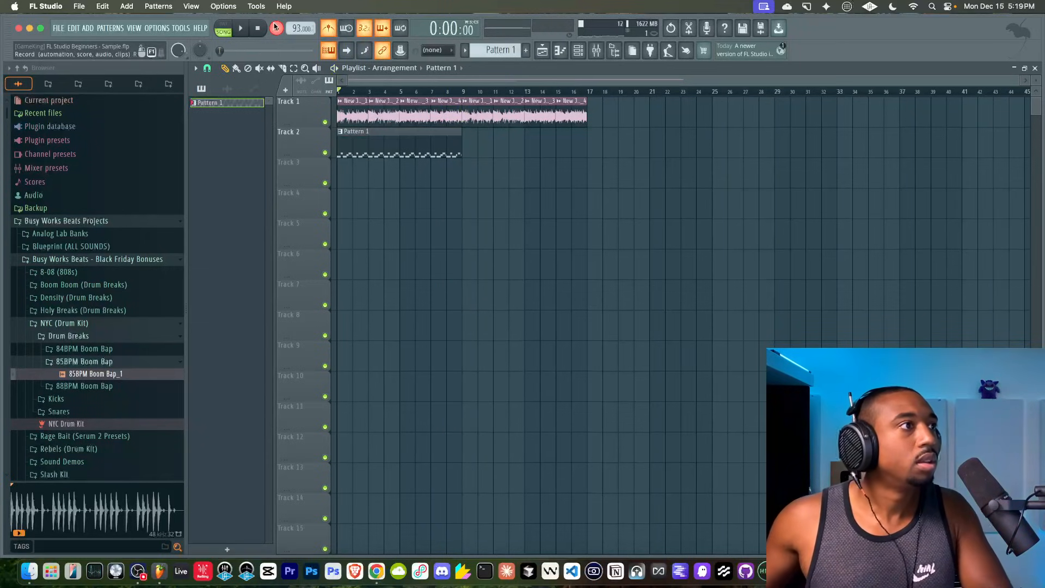
Play the recorded drum pattern against the sample and open its notes in the piano roll.
{"action": "key", "text": "F9"}
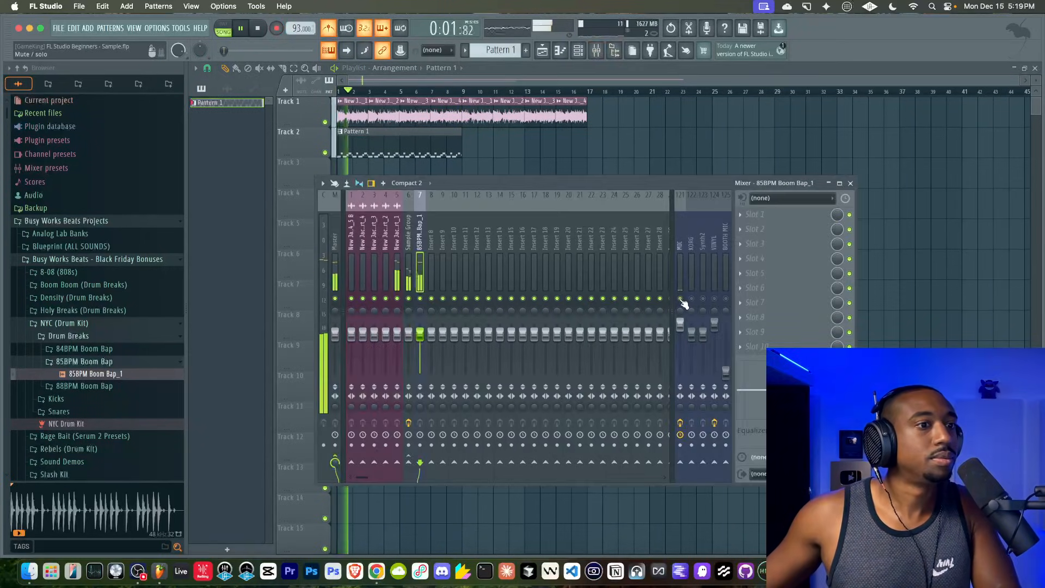
{"action": "key", "text": "F9"}
{"action": "key", "text": "space"}
{"action": "double_click", "coordinate": [409, 143]}
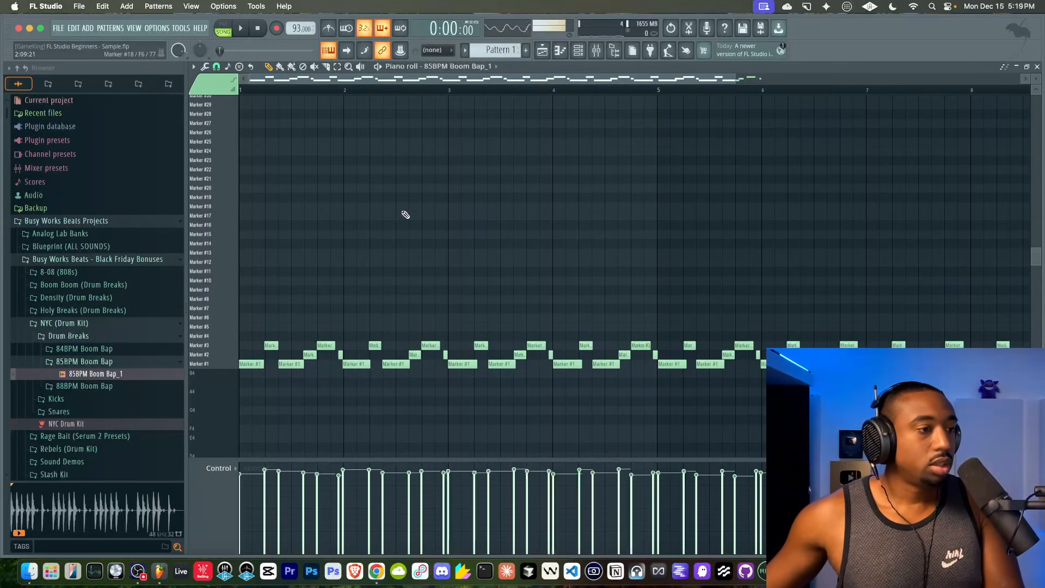
Play the recorded drum pattern from the start to check its timing.
{"action": "key", "text": "alt+q"}
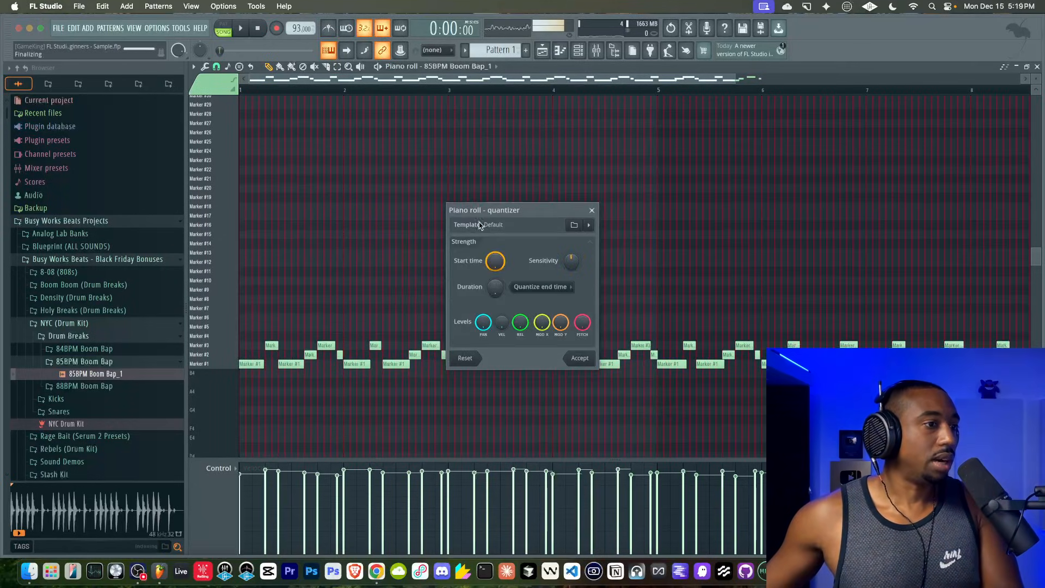
{"action": "left_click", "coordinate": [592, 211]}
{"action": "key", "text": "space"}
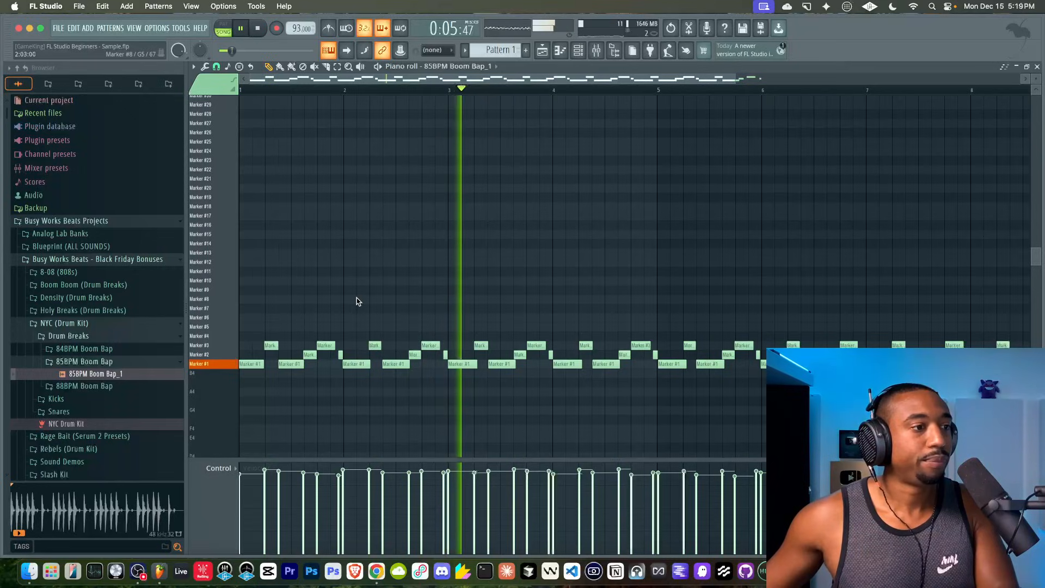
{"action": "key", "text": "space"}
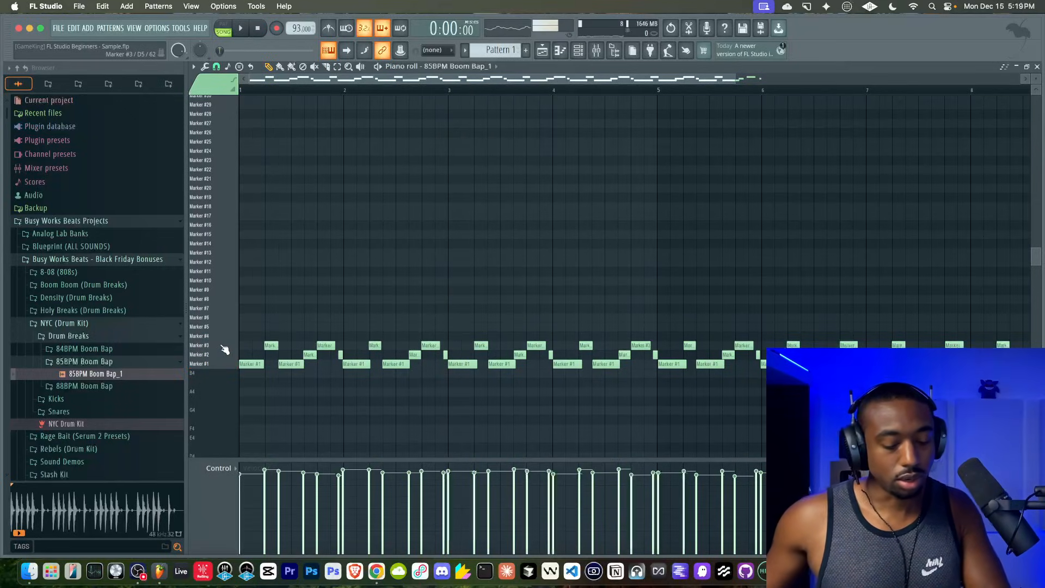
Try quantizing only the Marker #3 and Marker #1 notes with the Default template, then undo it.
{"action": "left_click", "coordinate": [223, 347]}
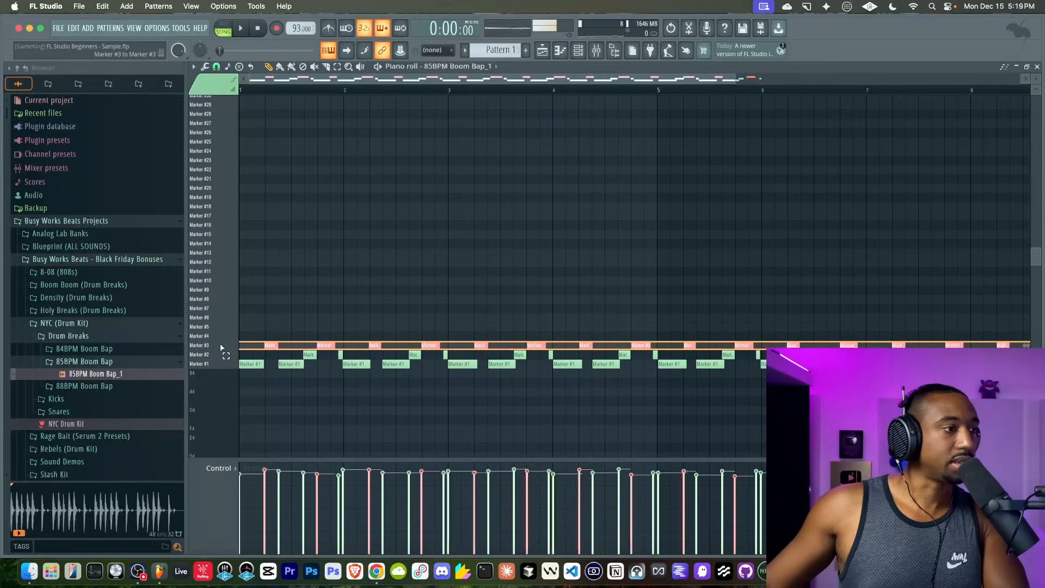
{"action": "left_click", "coordinate": [201, 365], "text": "shift"}
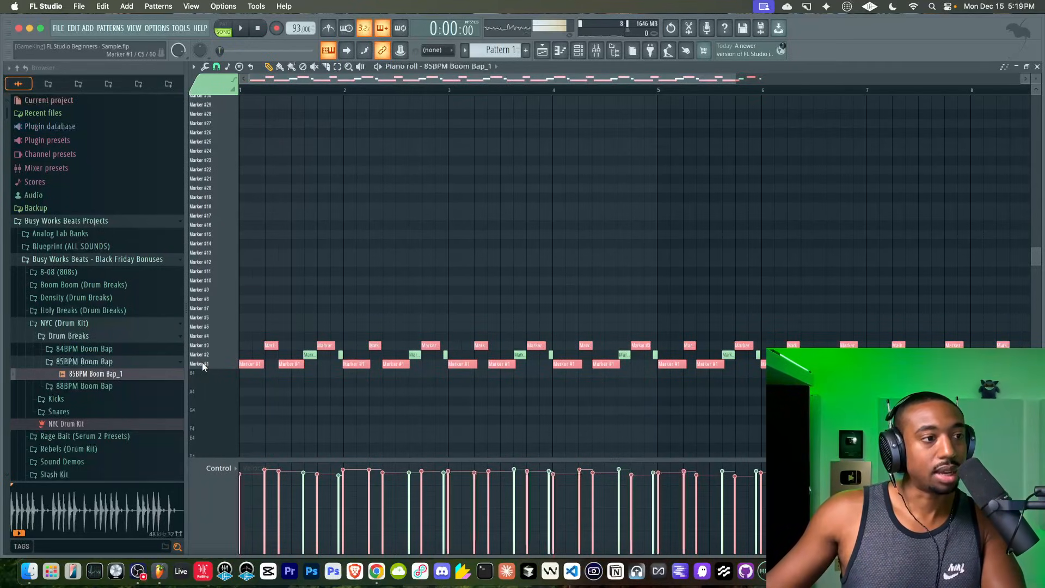
{"action": "key", "text": "alt+q"}
{"action": "left_click", "coordinate": [578, 357]}
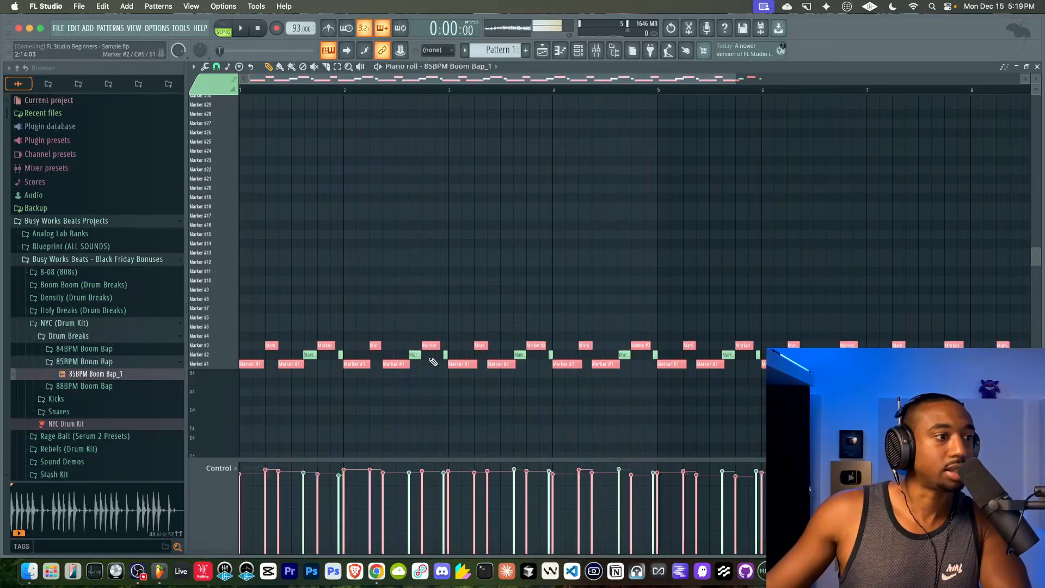
{"action": "left_click", "coordinate": [274, 356]}
{"action": "key", "text": "space"}
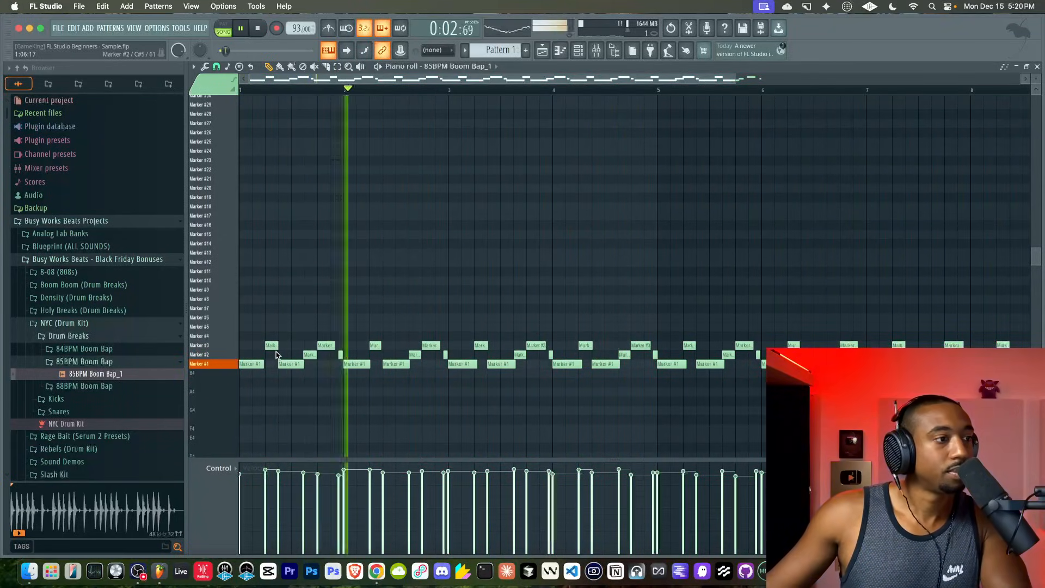
{"action": "key", "text": "space"}
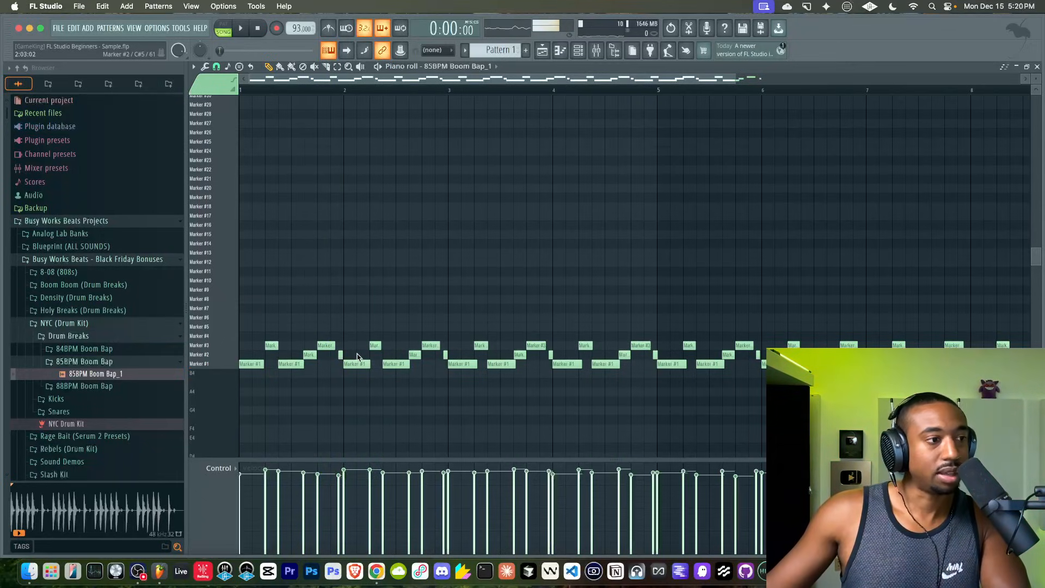
{"action": "key", "text": "super+z"}
{"action": "key", "text": "super+z"}
Set the 85BPM Boom Bap_1 channel's volume to 84% while the beat plays.
{"action": "left_click", "coordinate": [387, 280]}
{"action": "key", "text": "space"}
{"action": "left_click", "coordinate": [578, 51]}
{"action": "left_click_drag", "start_coordinate": [279, 117], "coordinate": [280, 113]}
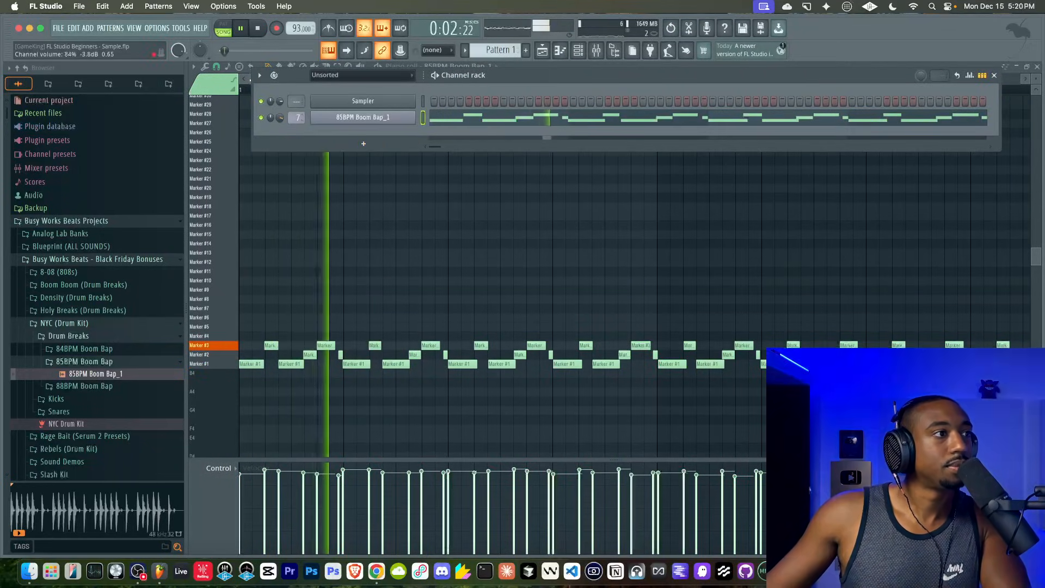
{"action": "right_click", "coordinate": [290, 200]}
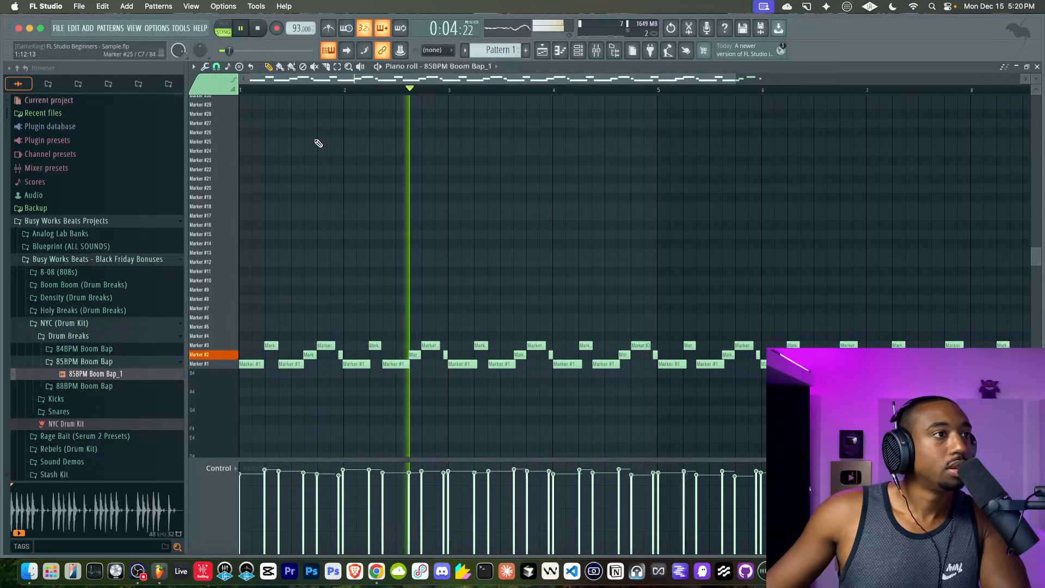
{"action": "key", "text": "space"}
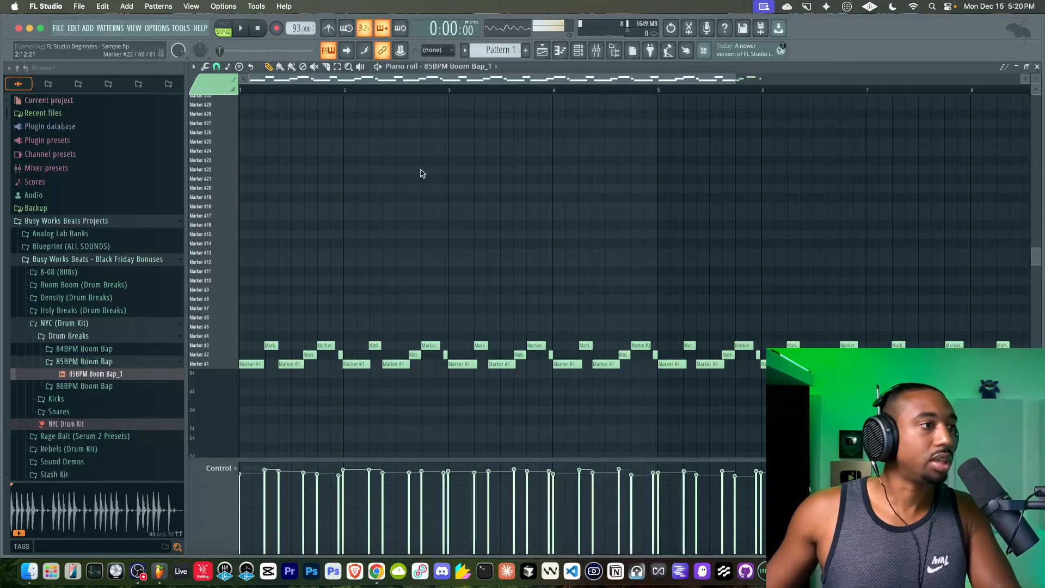
Start quantizing all the drum notes and browse the quantizer templates to the MPC60 Quantize folder inside Scores.
{"action": "key", "text": "alt+q"}
{"action": "left_click", "coordinate": [574, 225]}
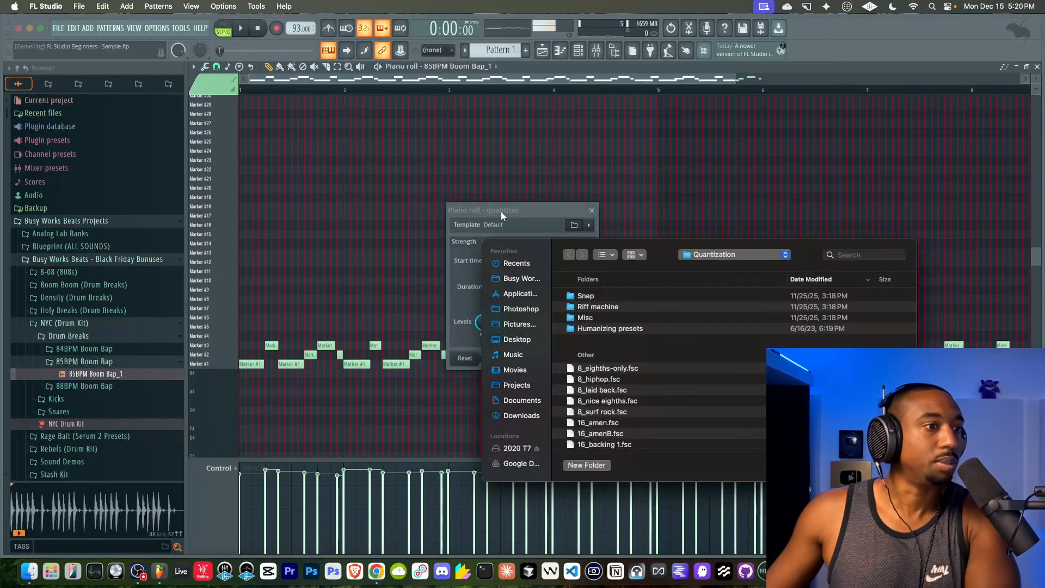
{"action": "left_click", "coordinate": [704, 255]}
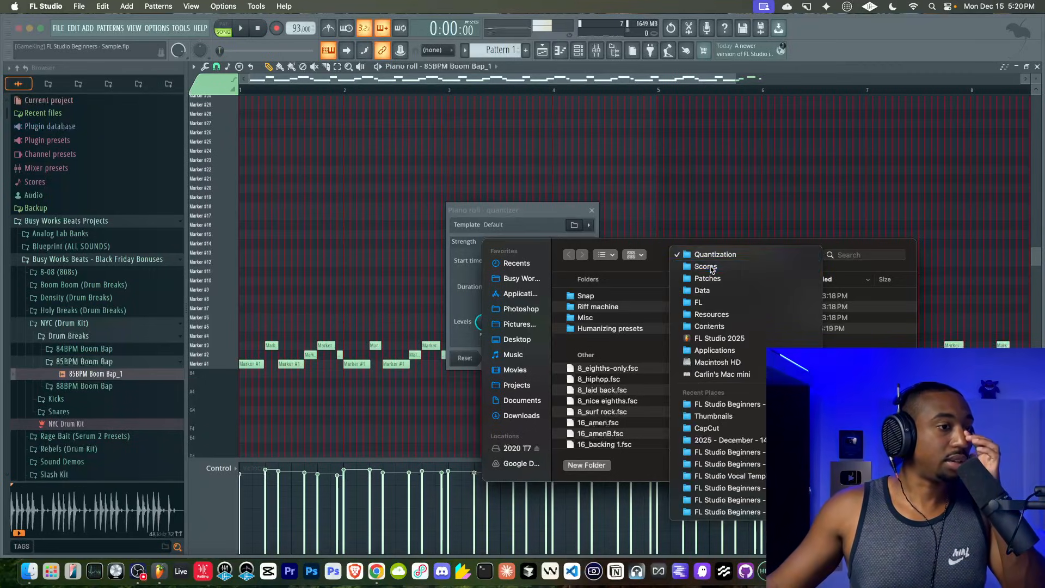
{"action": "left_click", "coordinate": [709, 267]}
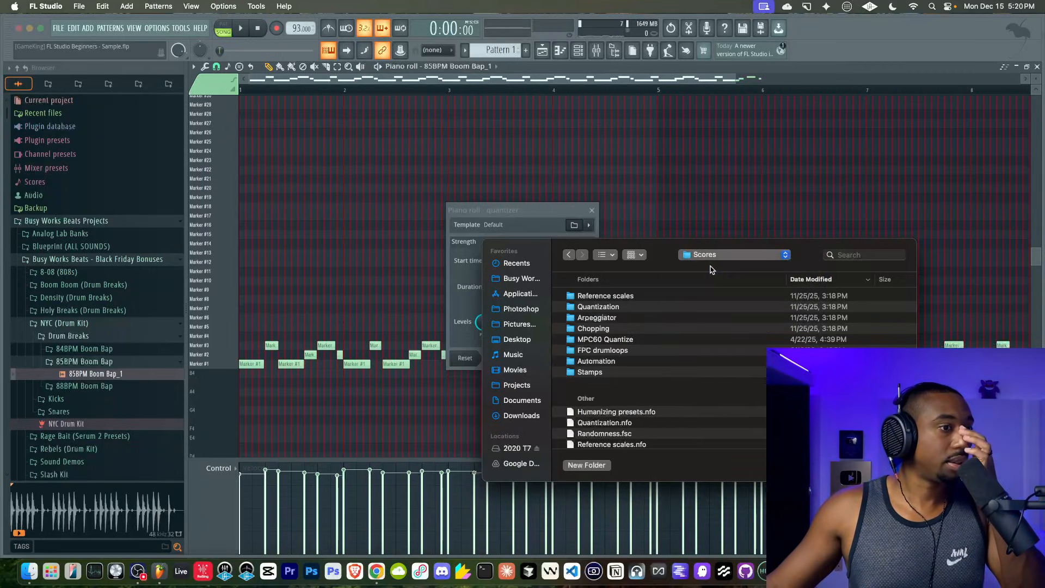
{"action": "double_click", "coordinate": [638, 341]}
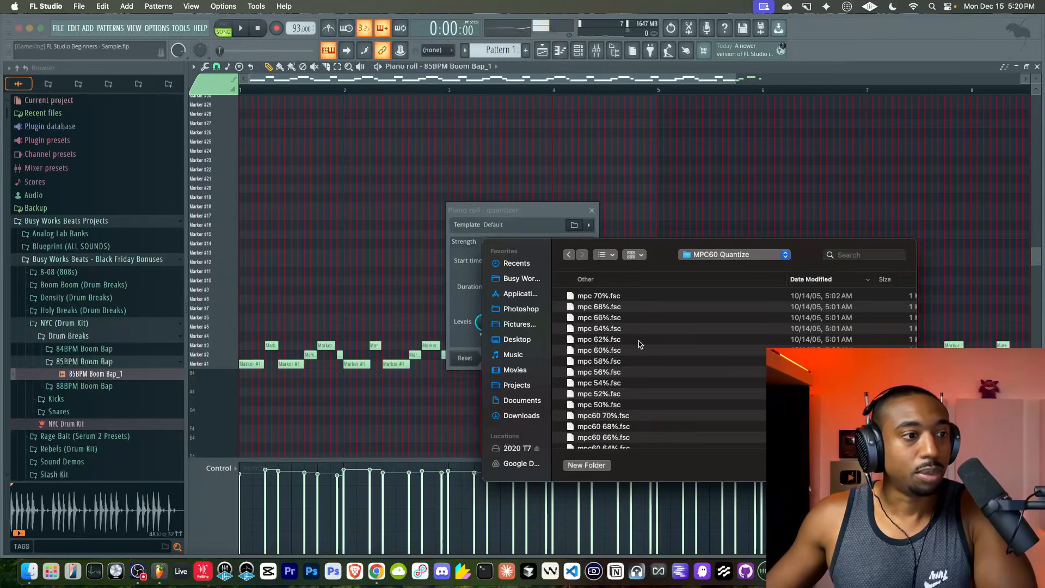
{"action": "left_click", "coordinate": [706, 260]}
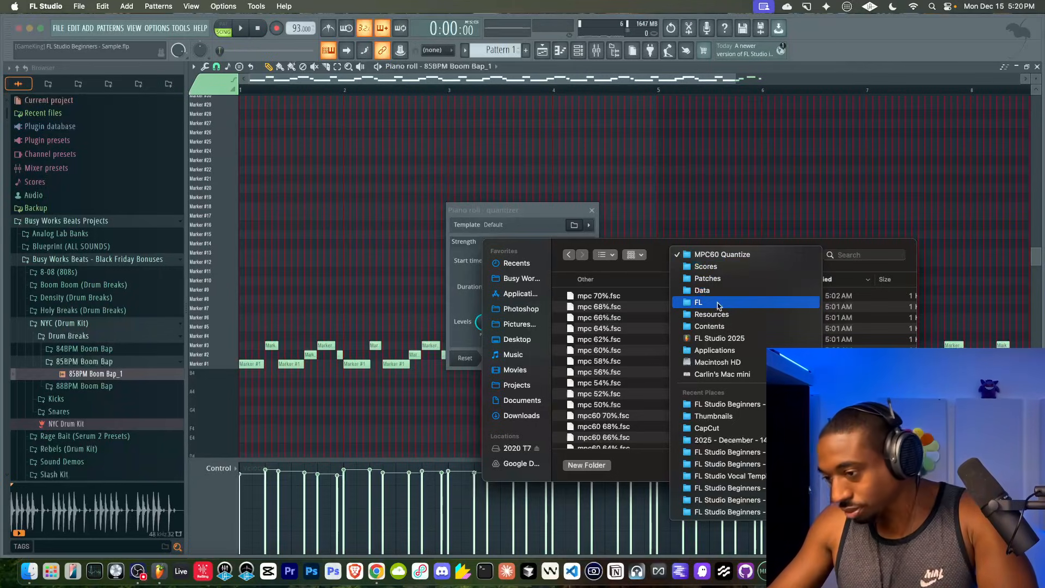
Load the mpc 62%.fsc template and quantize the drum notes with it, listening to the groove.
{"action": "left_click", "coordinate": [623, 354]}
{"action": "key", "text": "Up"}
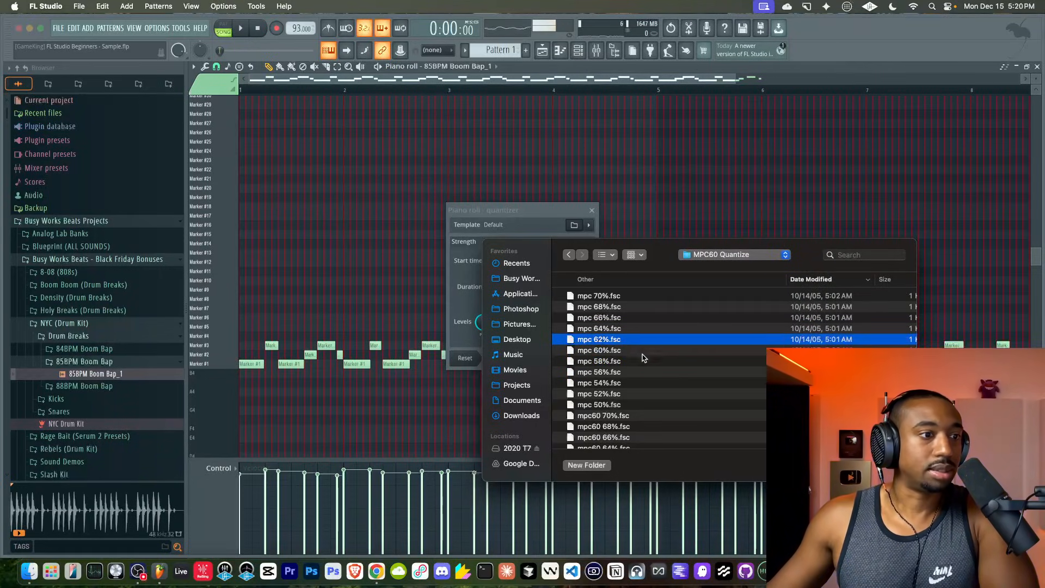
{"action": "key", "text": "Return"}
{"action": "key", "text": "space"}
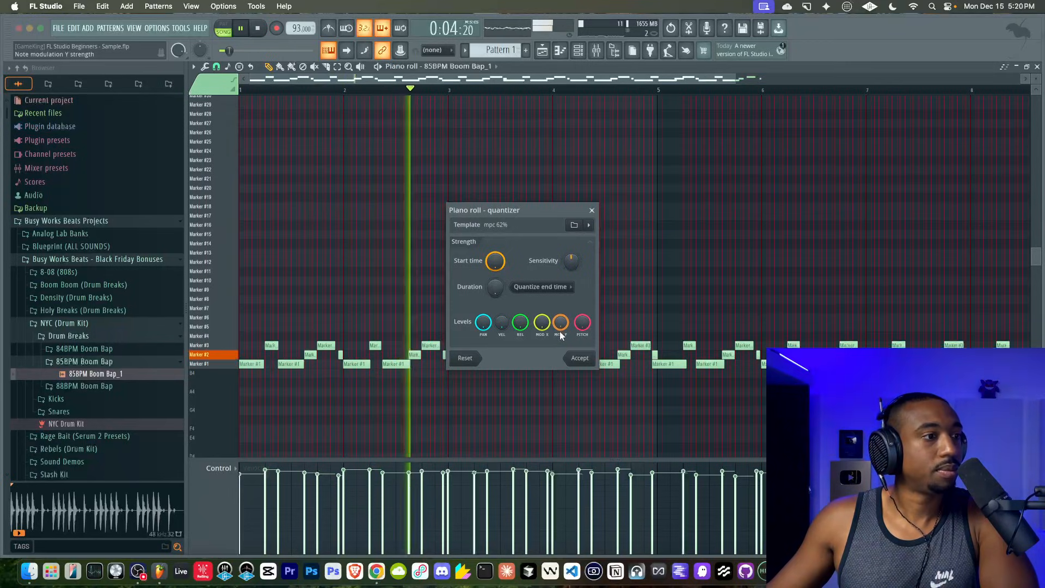
{"action": "left_click", "coordinate": [580, 357]}
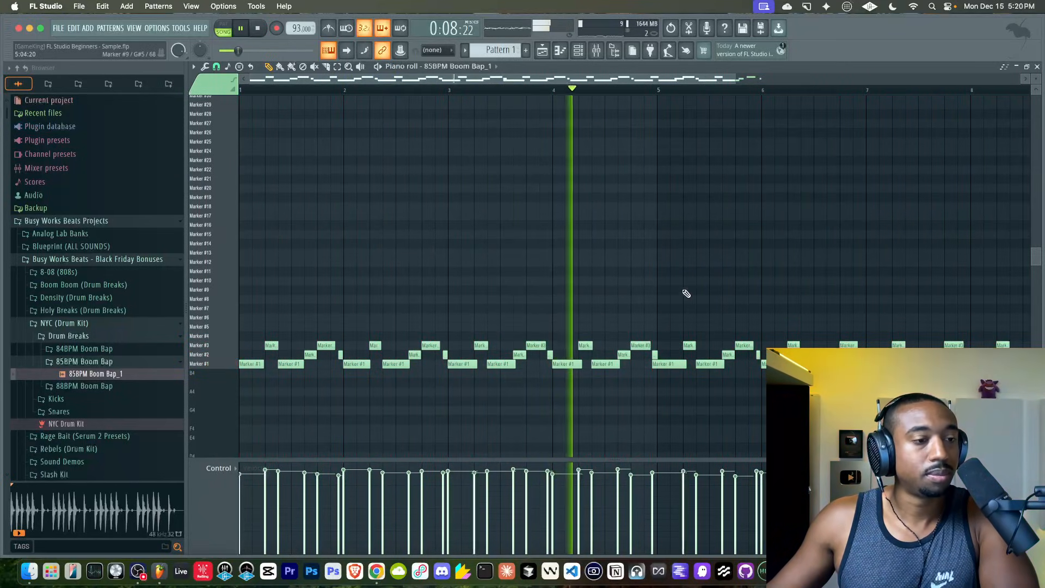
Return to the Playlist, save the project and restart playback of the arrangement.
{"action": "left_click", "coordinate": [1037, 67]}
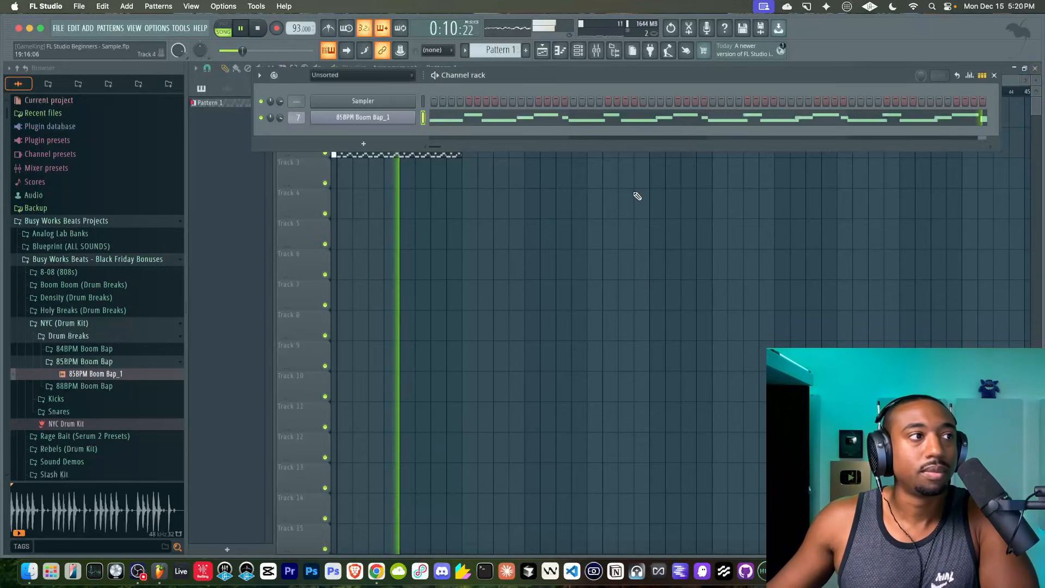
{"action": "key", "text": "space"}
{"action": "right_click", "coordinate": [581, 199]}
{"action": "key", "text": "super+s"}
{"action": "key", "text": "space"}
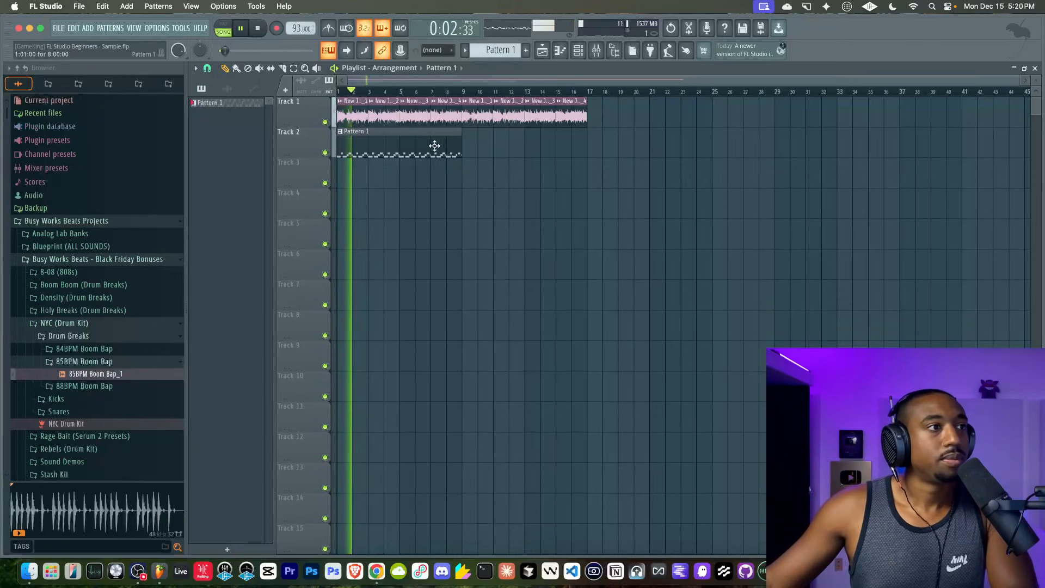
Duplicate the Pattern 1 drum clip on Track 2 to bar 9 so the drums cover all 16 bars.
{"action": "left_click_drag", "start_coordinate": [446, 148], "coordinate": [411, 149]}
{"action": "left_click_drag", "start_coordinate": [345, 146], "coordinate": [467, 147]}
{"action": "left_click", "coordinate": [467, 177], "text": "super"}
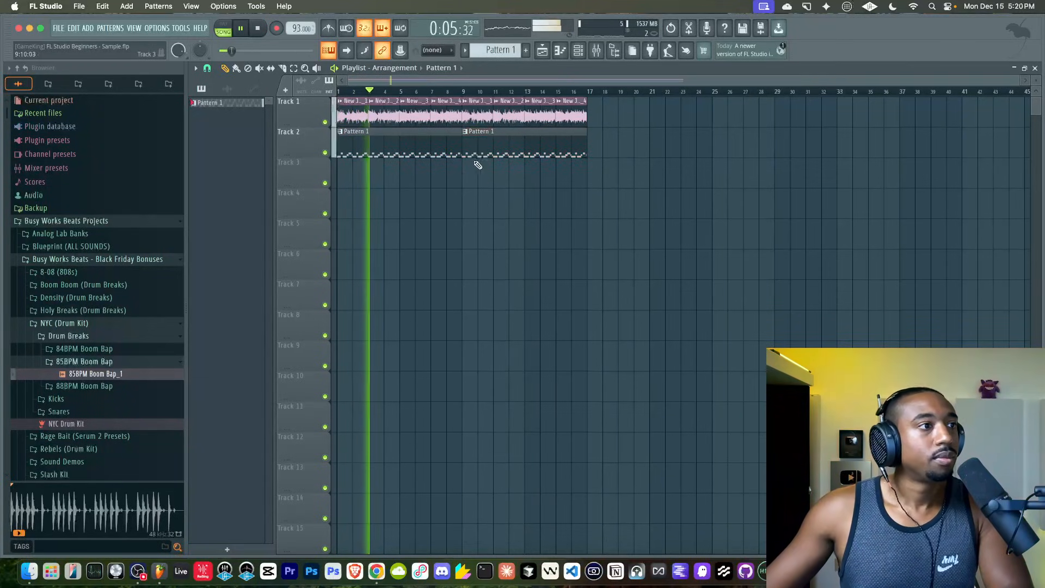
Check the sample and drum track levels in the mixer during playback.
{"action": "left_click", "coordinate": [597, 50]}
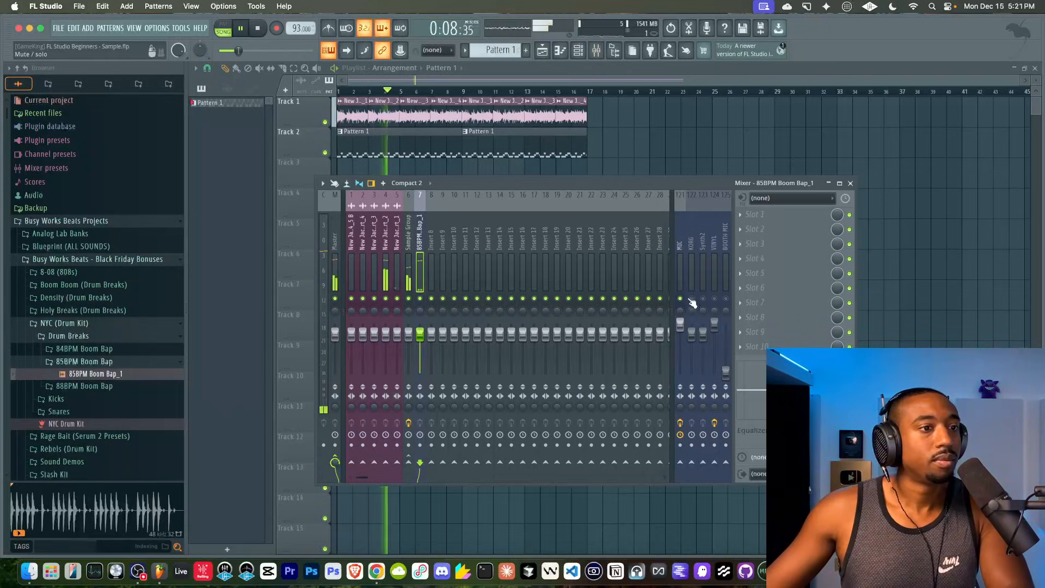
{"action": "key", "text": "F9"}
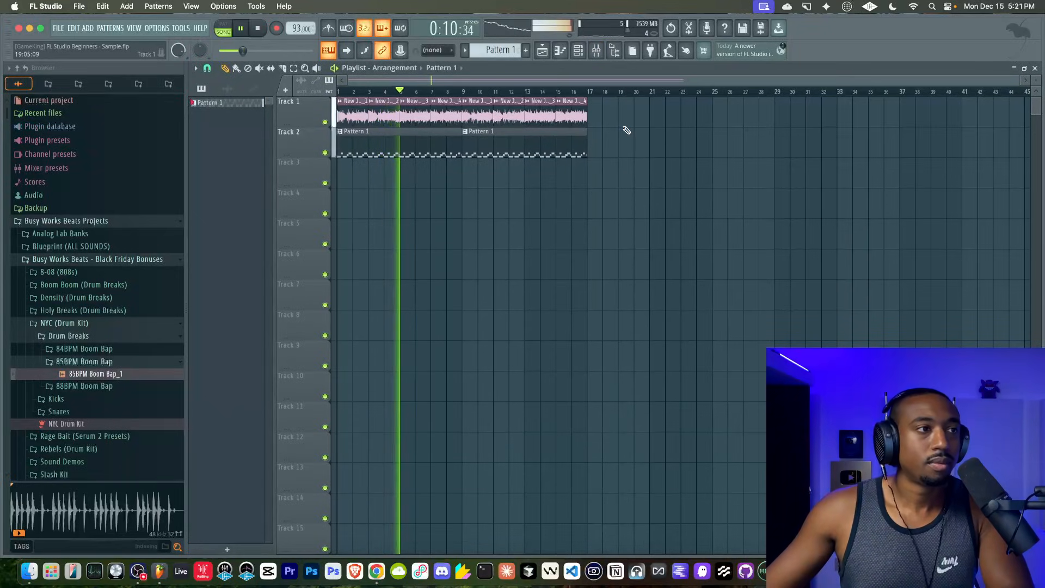
{"action": "left_click", "coordinate": [597, 50]}
{"action": "key", "text": "F9"}
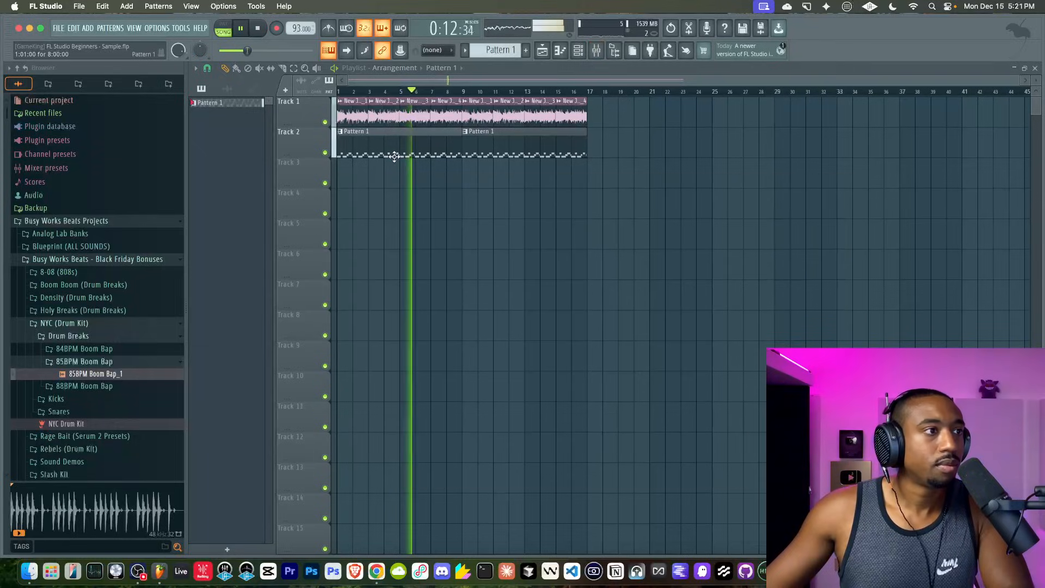
Open Pattern 1's drum notes and move the early Marker #1 note before bar 5 onto the start of bar 5.
{"action": "double_click", "coordinate": [396, 155]}
{"action": "scroll", "coordinate": [359, 336], "scroll_direction": "up", "scroll_amount": 4}
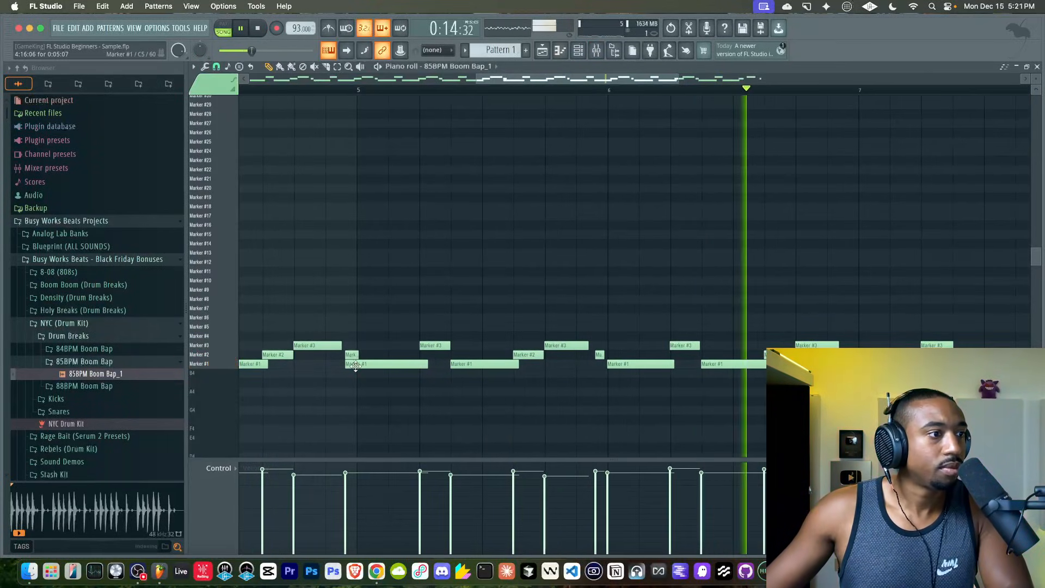
{"action": "mouse_move", "coordinate": [364, 365]}
{"action": "left_mouse_down"}
{"action": "mouse_move", "coordinate": [392, 363]}
{"action": "mouse_move", "coordinate": [376, 365]}
{"action": "left_mouse_up"}
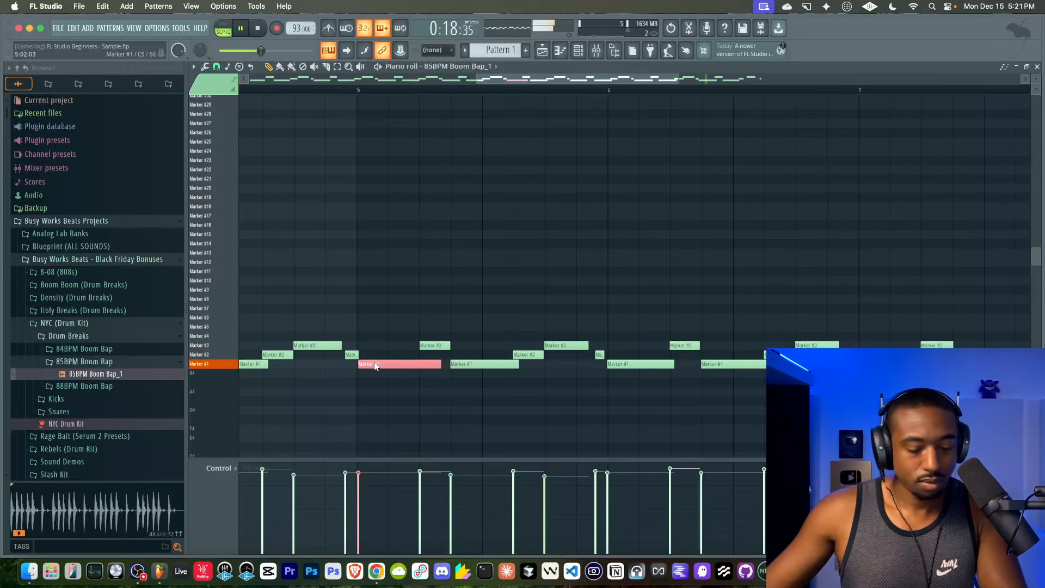
{"action": "key", "text": "alt+q"}
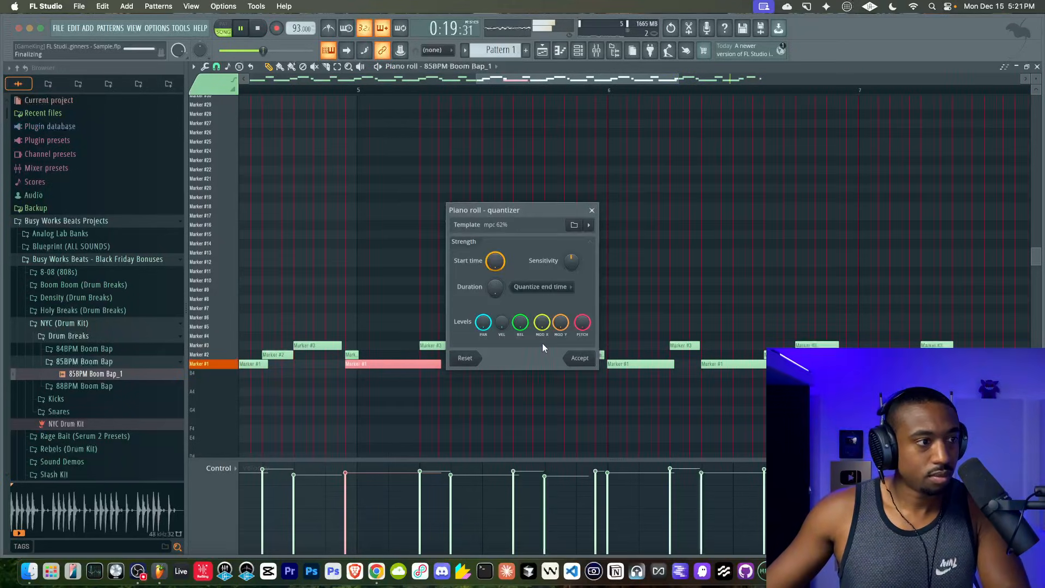
{"action": "left_click", "coordinate": [580, 359]}
{"action": "left_click_drag", "start_coordinate": [360, 366], "coordinate": [374, 365]}
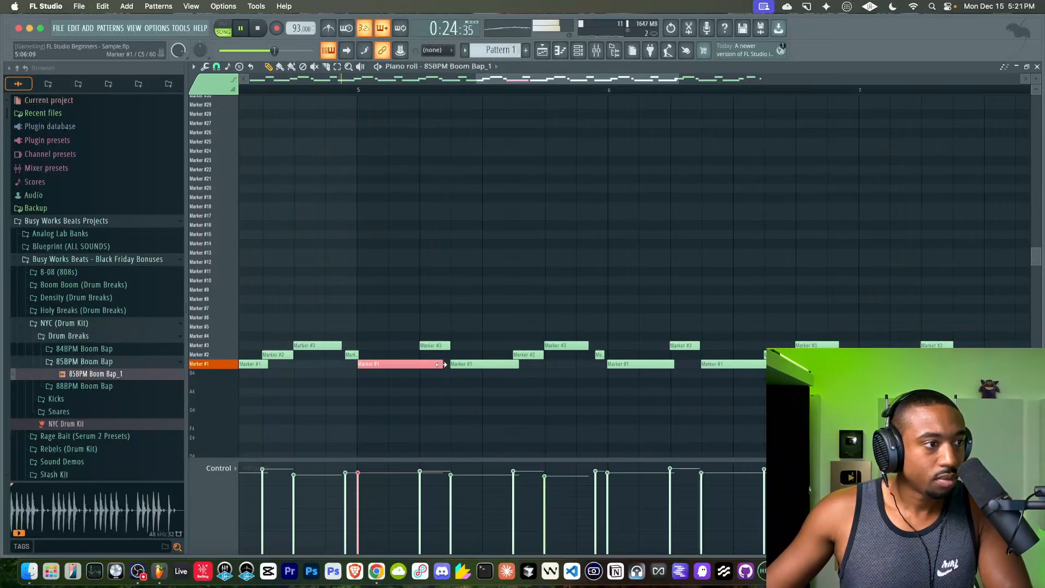
Replay the drums from just before bar 5 to check the corrected note against the sample.
{"action": "left_click", "coordinate": [319, 91]}
{"action": "left_click", "coordinate": [295, 91]}
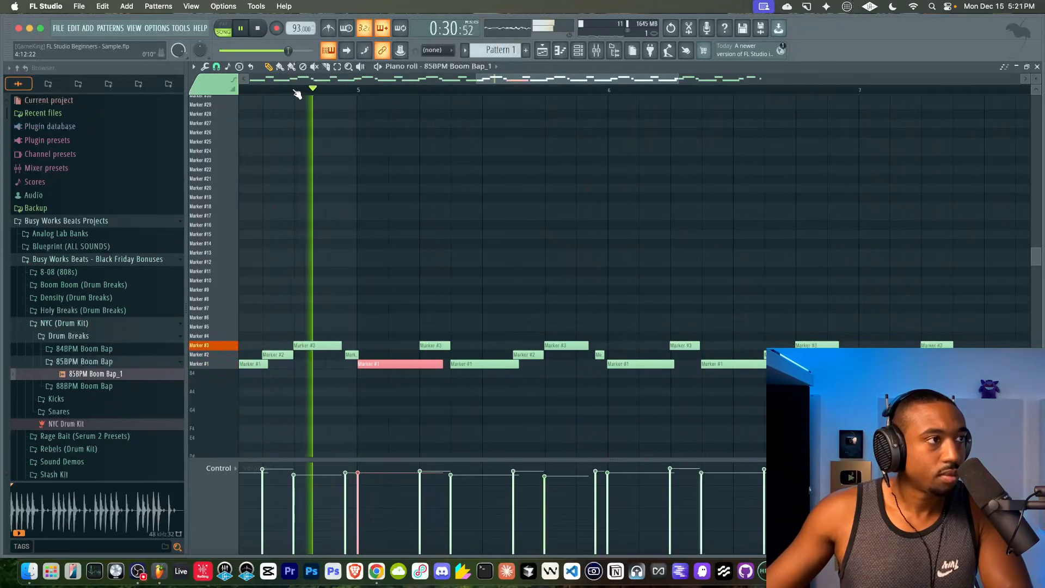
{"action": "left_click", "coordinate": [294, 92]}
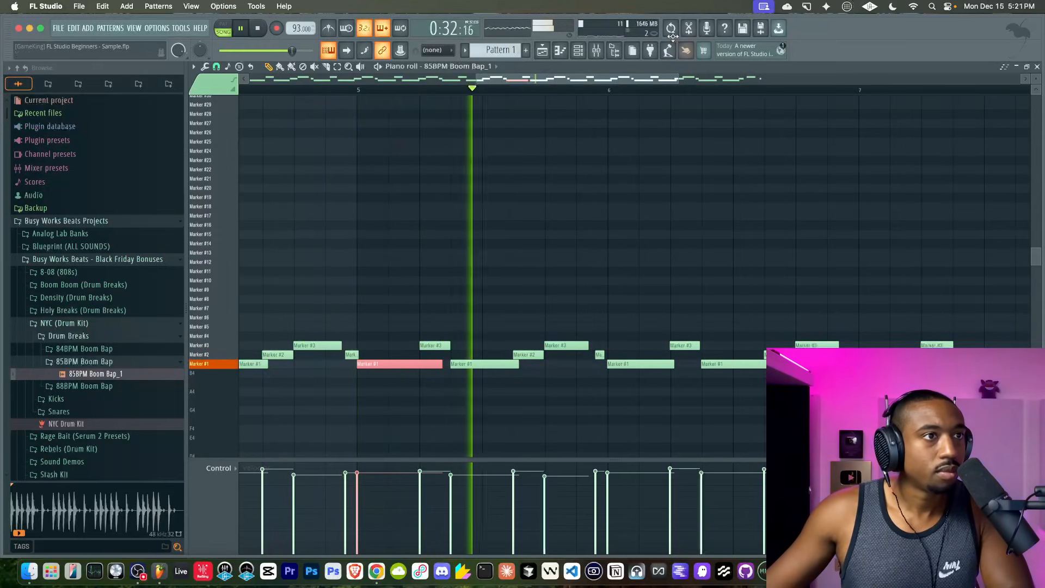
{"action": "left_click", "coordinate": [596, 50]}
{"action": "left_click", "coordinate": [852, 183]}
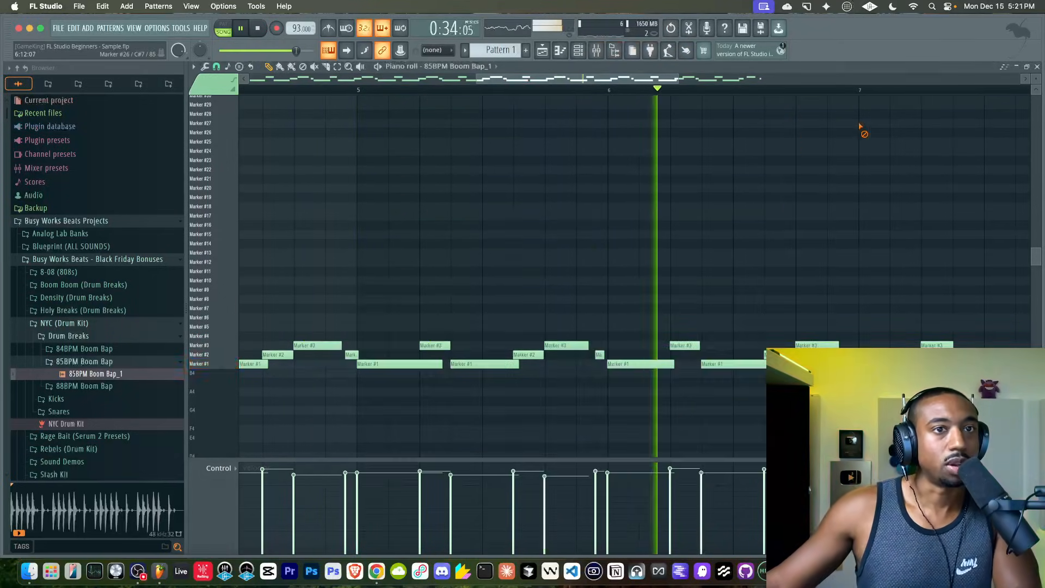
Return to the Playlist, bring up the Channel rack, stop playback and switch to the empty Pattern 2.
{"action": "left_click", "coordinate": [1037, 66]}
{"action": "right_click", "coordinate": [896, 321]}
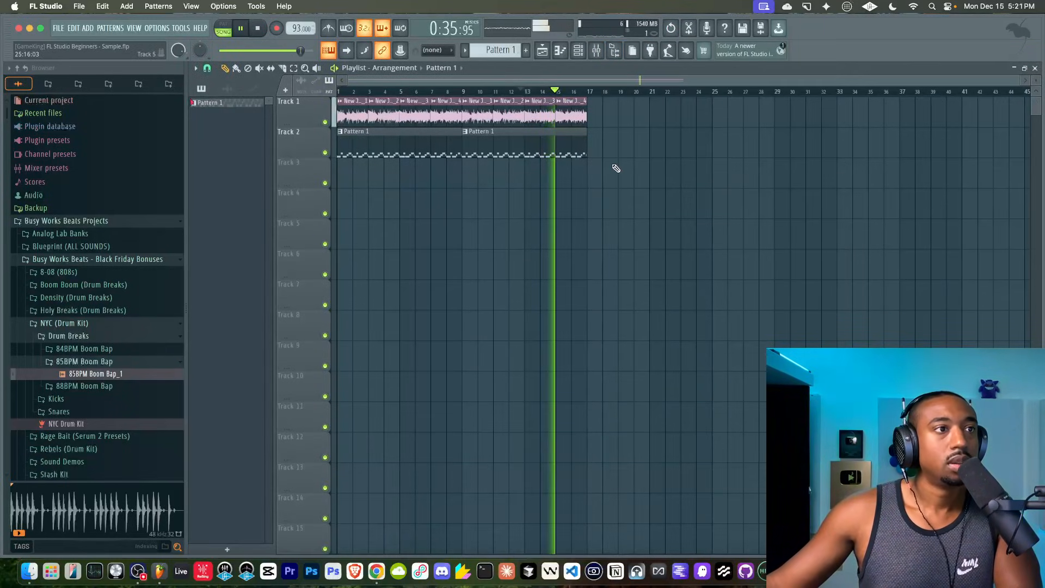
{"action": "left_click", "coordinate": [578, 51]}
{"action": "key", "text": "space"}
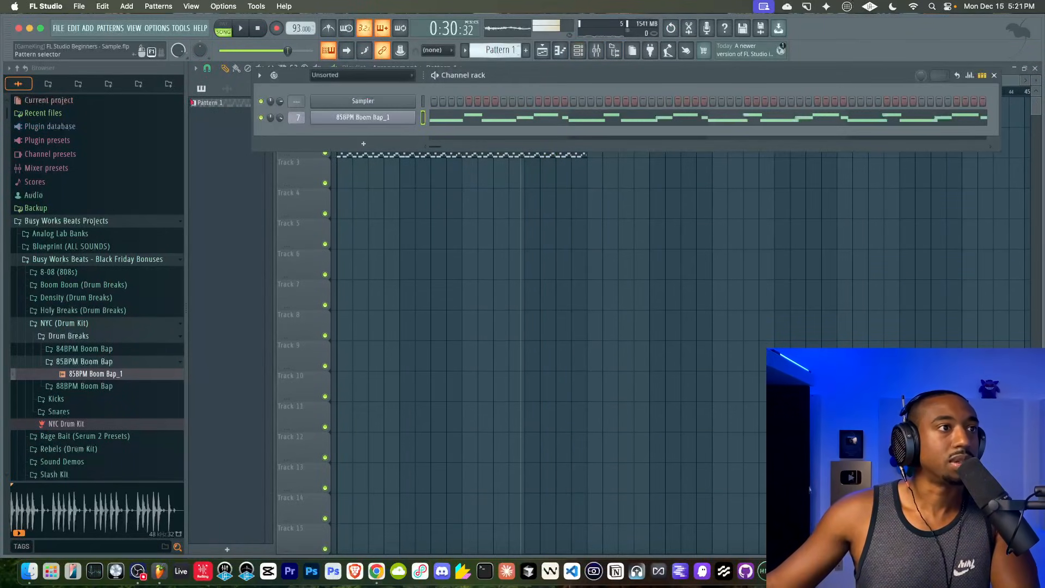
{"action": "scroll", "coordinate": [495, 50], "scroll_direction": "down", "scroll_amount": 1}
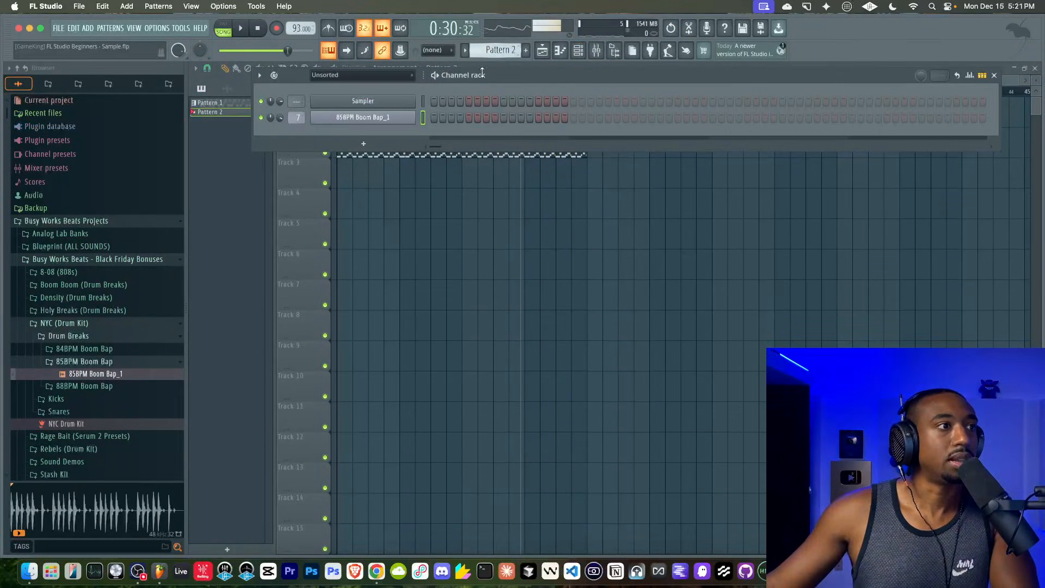
Delete the unused Sampler channel and add a Scaler2 instrument channel for the new pattern.
{"action": "right_click", "coordinate": [364, 104]}
{"action": "left_click", "coordinate": [464, 249]}
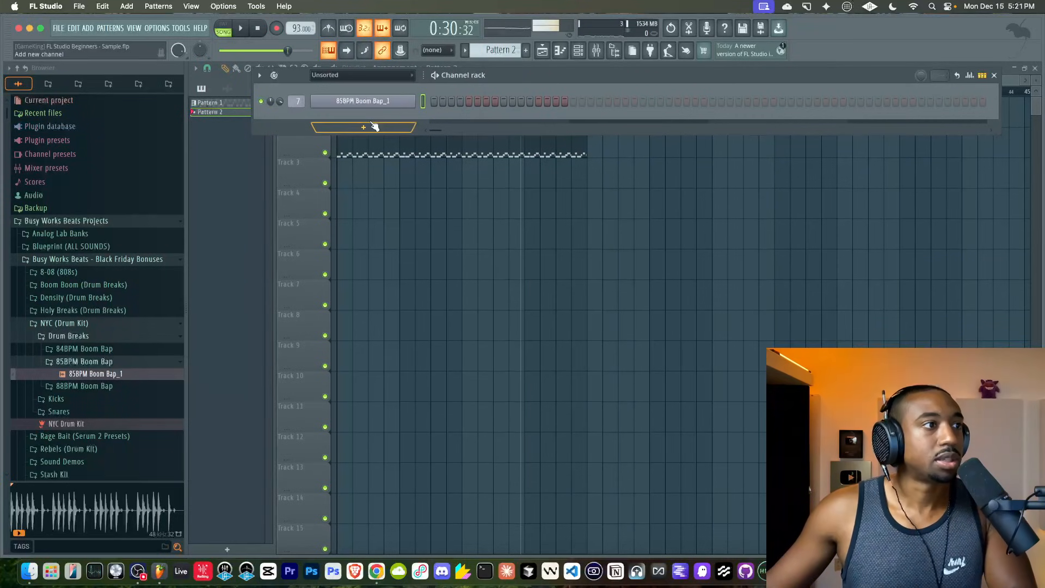
{"action": "left_click", "coordinate": [374, 127]}
{"action": "left_click", "coordinate": [593, 333]}
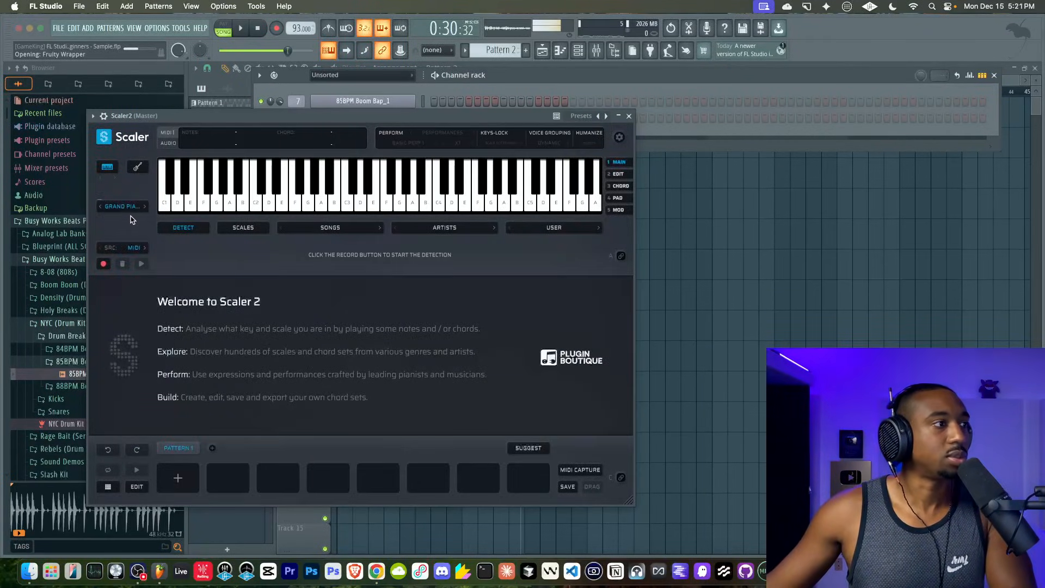
{"action": "left_click_drag", "start_coordinate": [257, 120], "coordinate": [317, 119]}
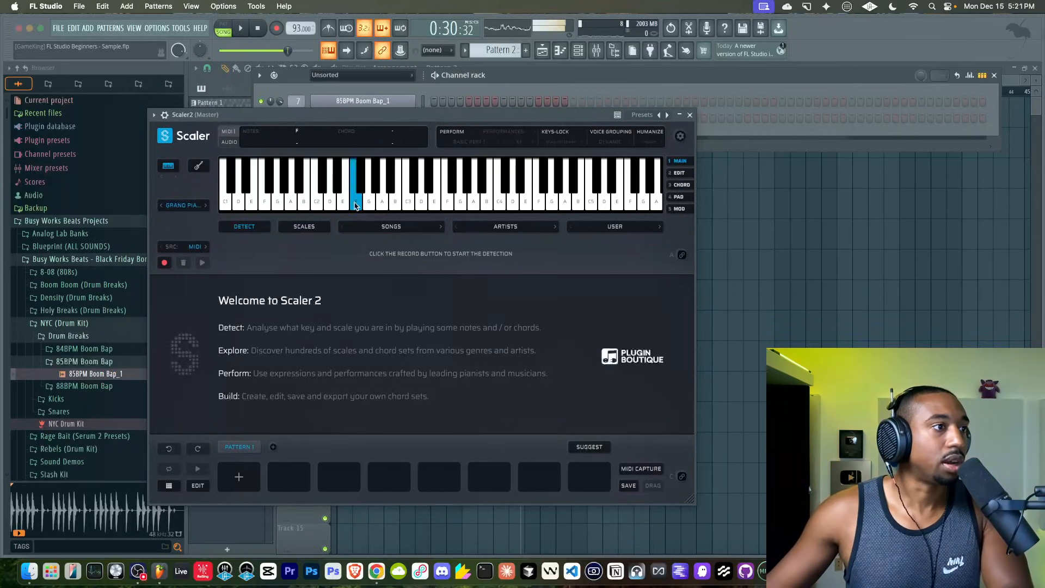
Save the project and record single notes matched to the sample in Scaler2 to detect the scale.
{"action": "key", "text": "super+s"}
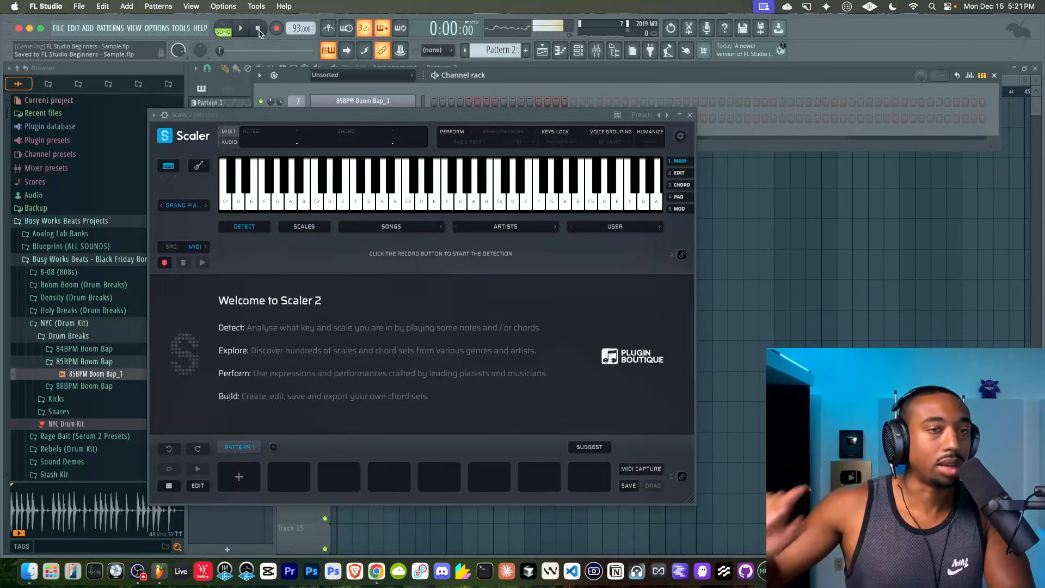
{"action": "left_click", "coordinate": [428, 184]}
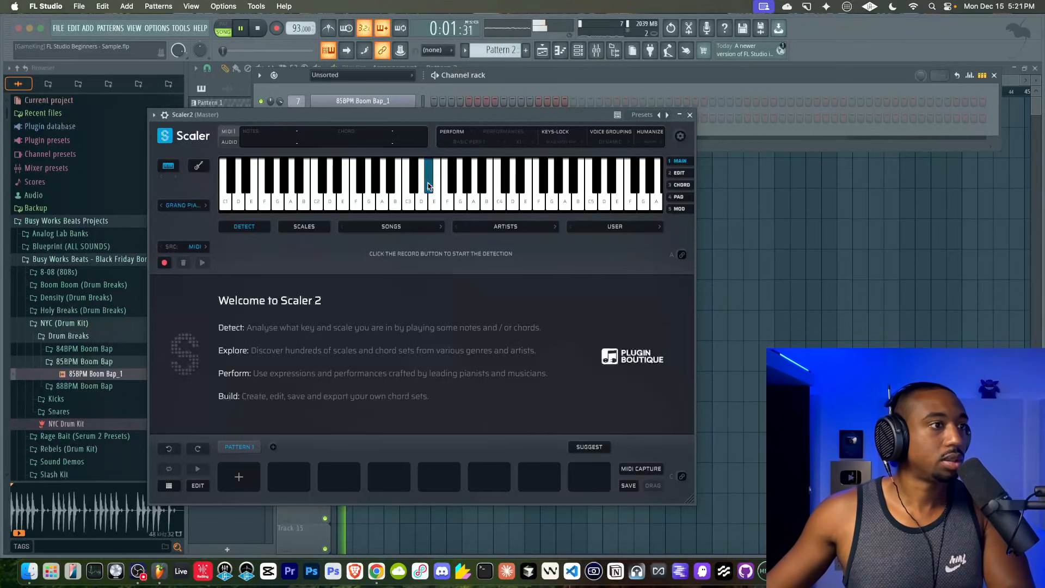
{"action": "left_click", "coordinate": [165, 263]}
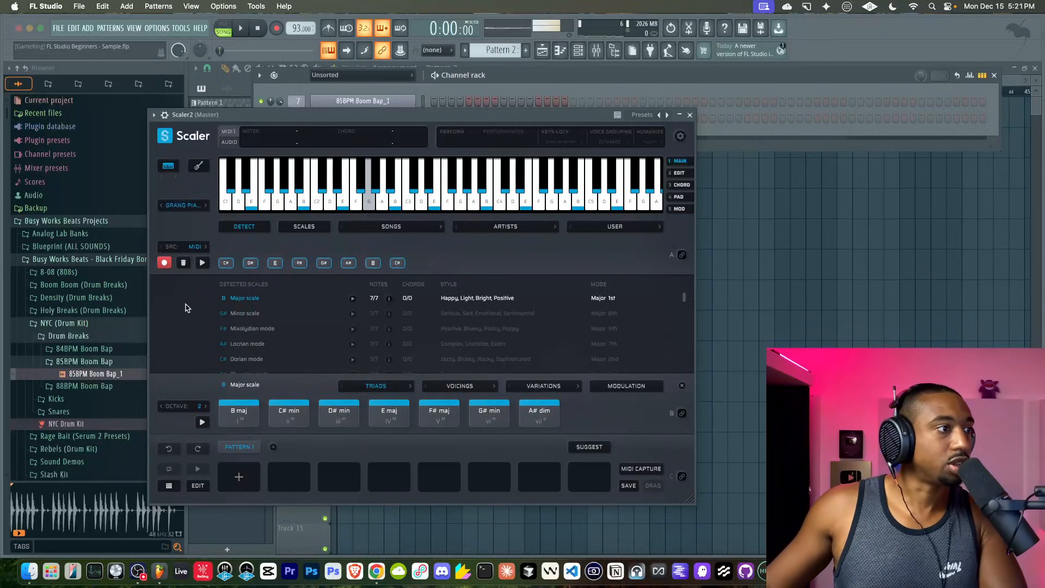
{"action": "left_click", "coordinate": [164, 264]}
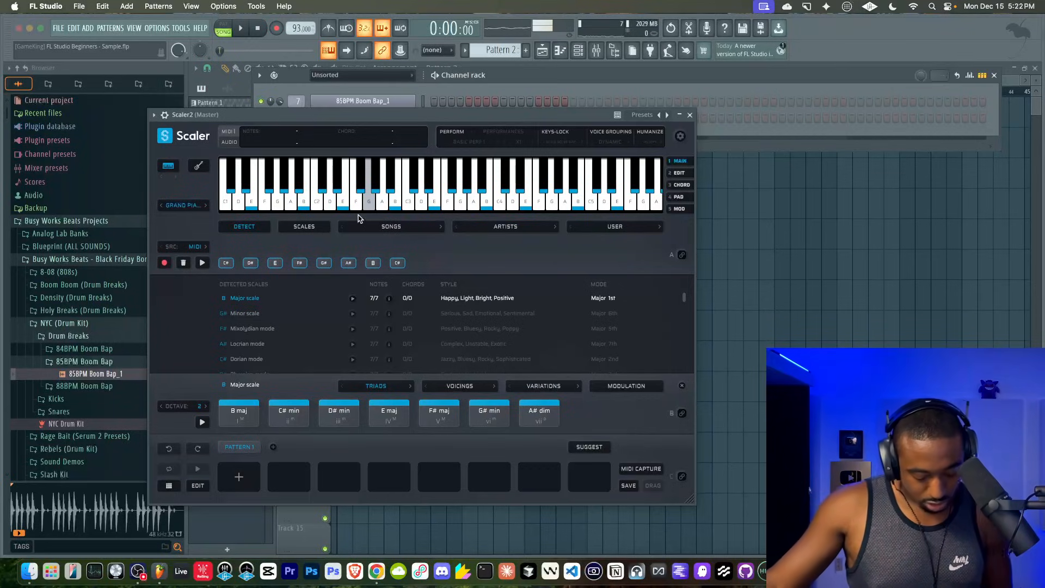
Play the arrangement while trying G# octaves in Scaler2, and close the plugin and Channel rack before stopping playback.
{"action": "left_click", "coordinate": [241, 29]}
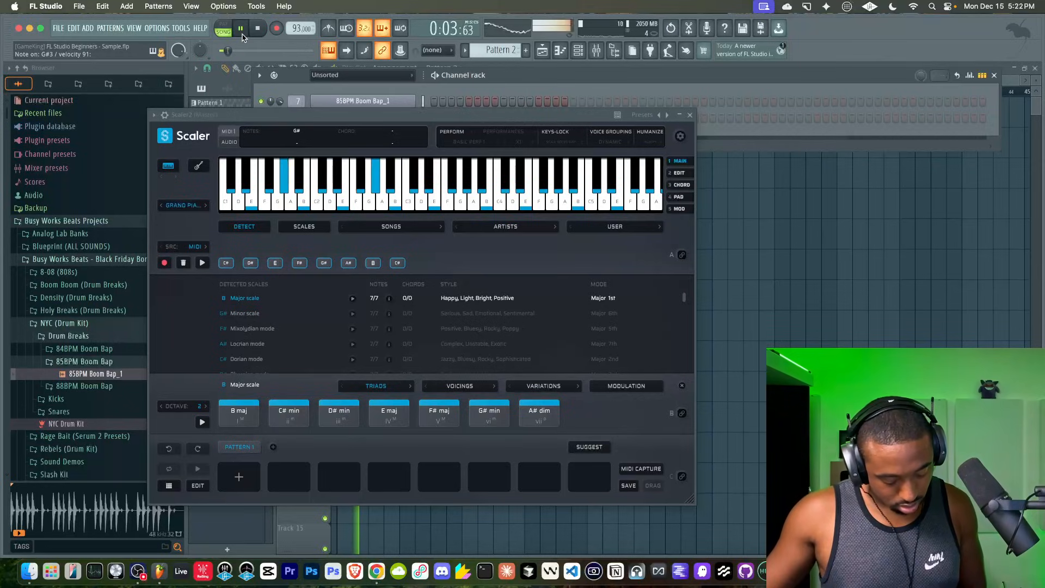
{"action": "left_click", "coordinate": [259, 27]}
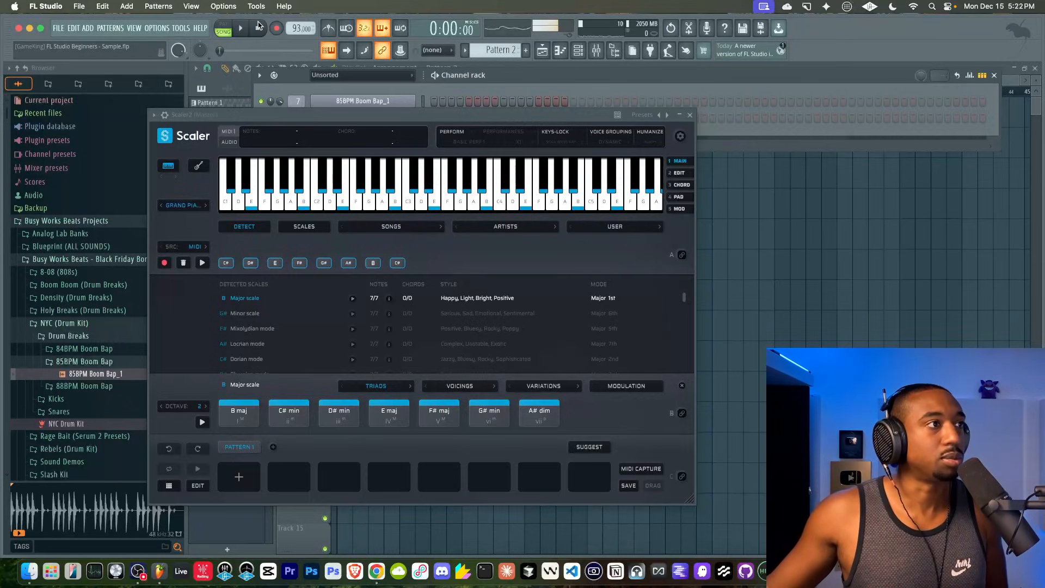
{"action": "left_click", "coordinate": [241, 29]}
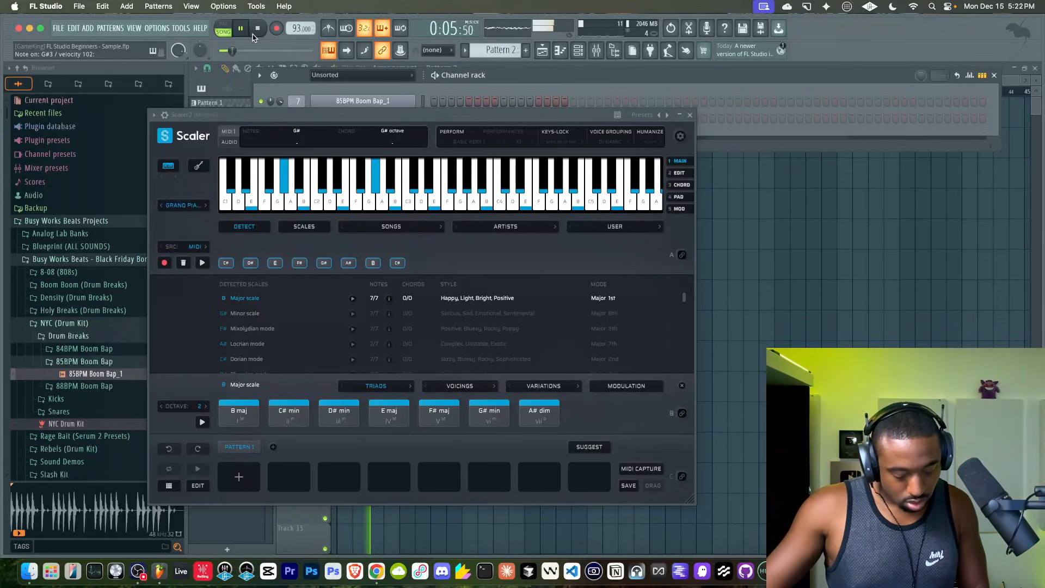
{"action": "left_click", "coordinate": [689, 114]}
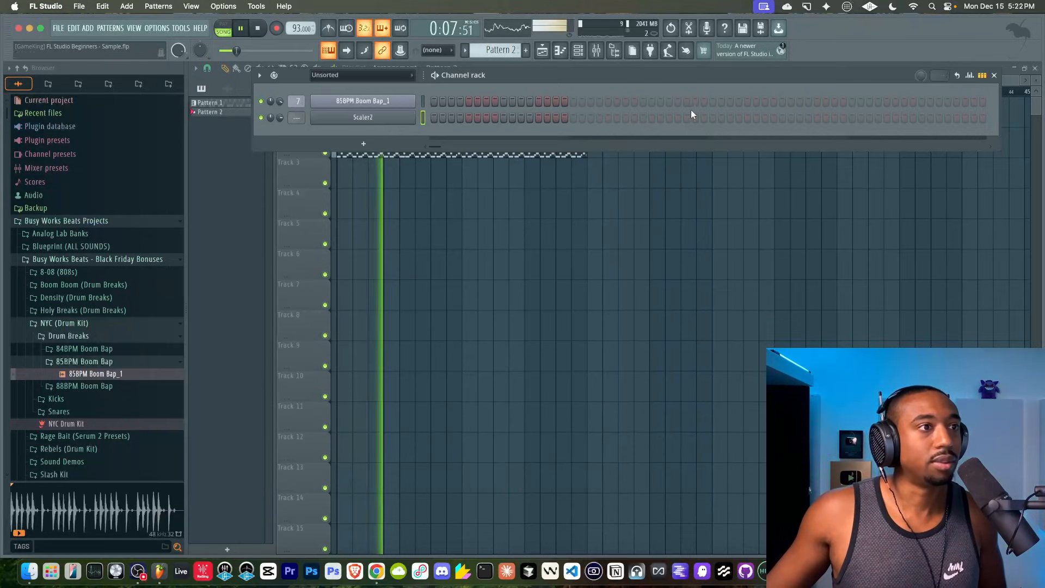
{"action": "left_click", "coordinate": [424, 222]}
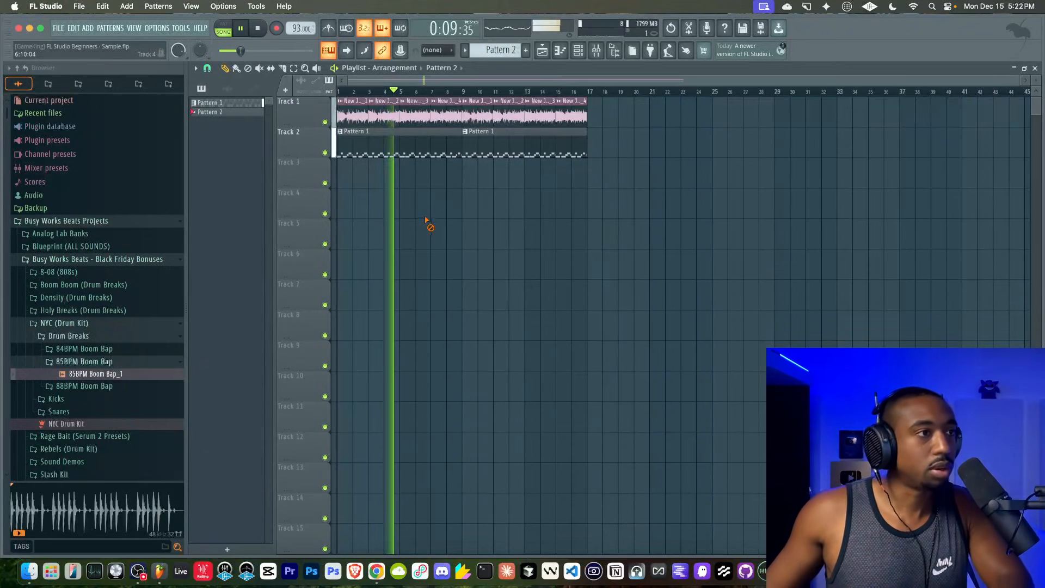
{"action": "key", "text": "space"}
Add a FLEX channel with the Yamaha C7 preset from Essential Pianos and try it against the arrangement's playback.
{"action": "left_click", "coordinate": [578, 52]}
{"action": "mouse_move", "coordinate": [501, 53]}
{"action": "left_mouse_down"}
{"action": "mouse_move", "coordinate": [500, 63]}
{"action": "mouse_move", "coordinate": [501, 55]}
{"action": "left_mouse_up"}
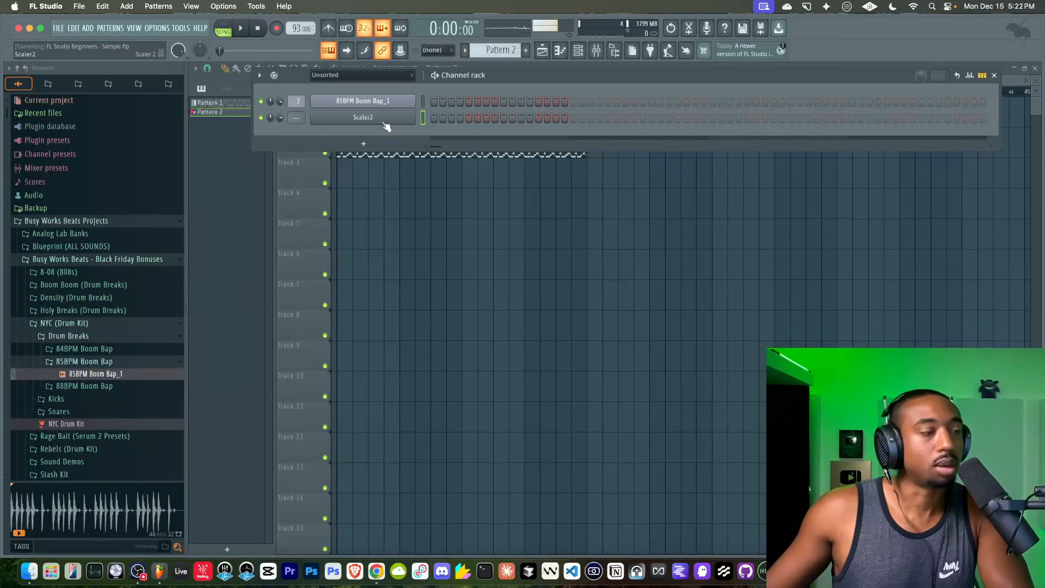
{"action": "left_click", "coordinate": [383, 147]}
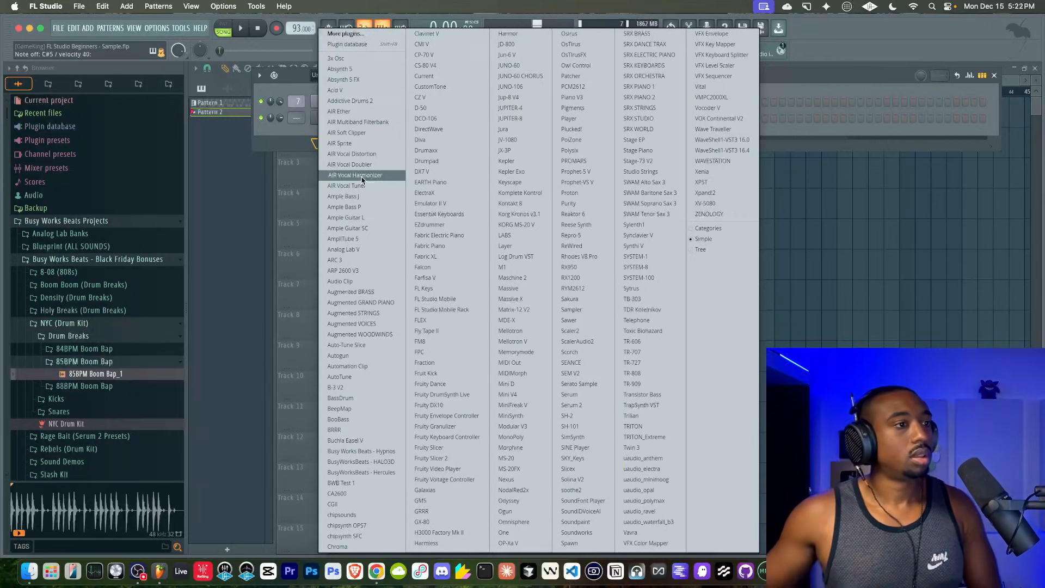
{"action": "left_click", "coordinate": [428, 320]}
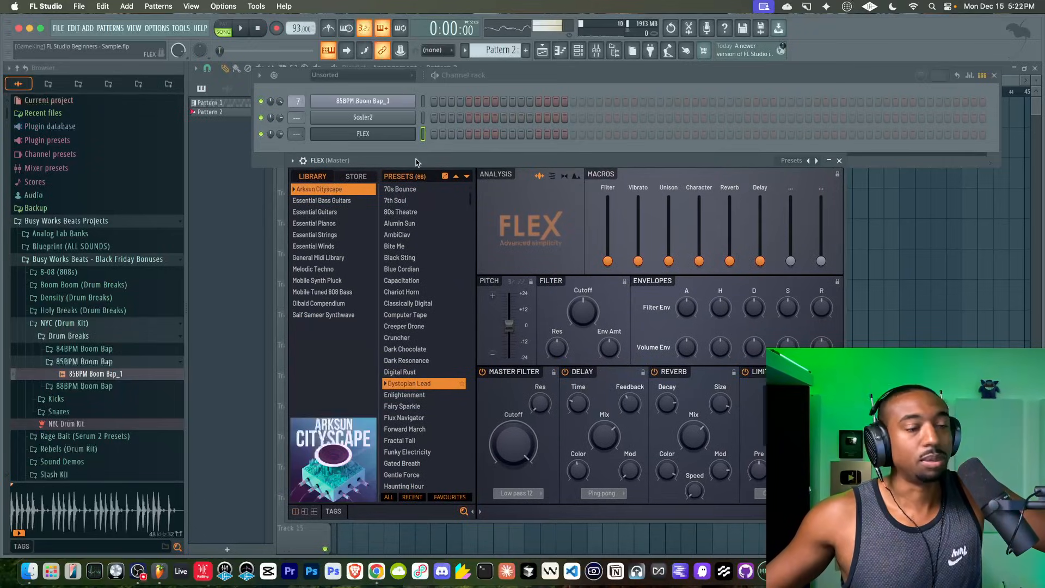
{"action": "left_click", "coordinate": [325, 224]}
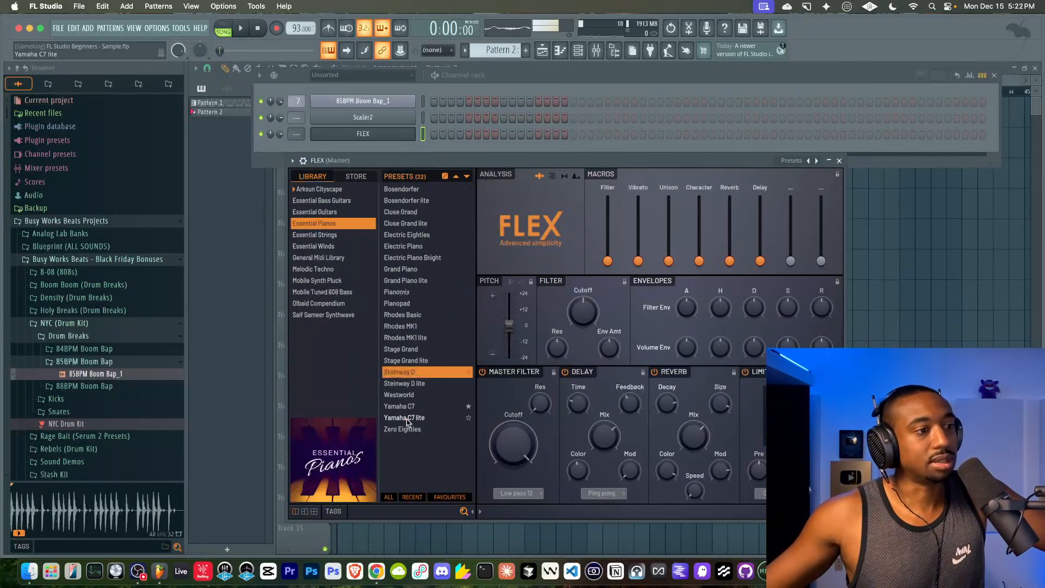
{"action": "left_click", "coordinate": [419, 405]}
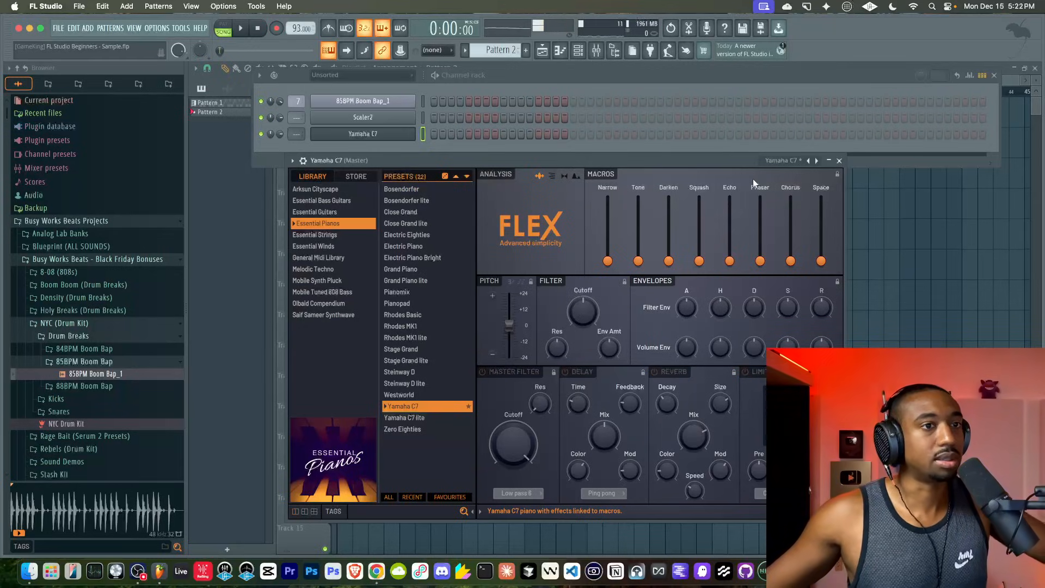
{"action": "key", "text": "space"}
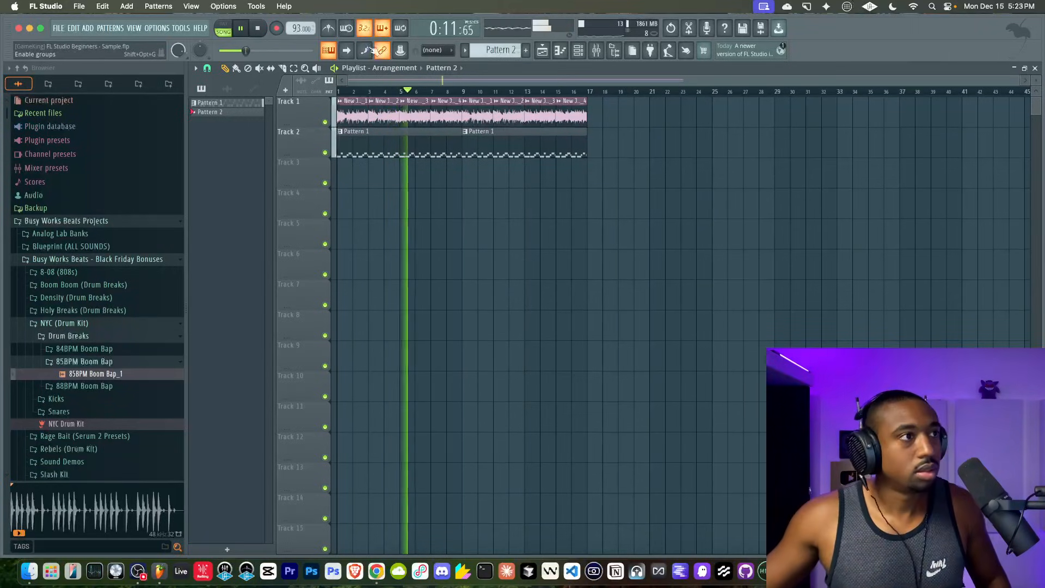
{"action": "key", "text": "space"}
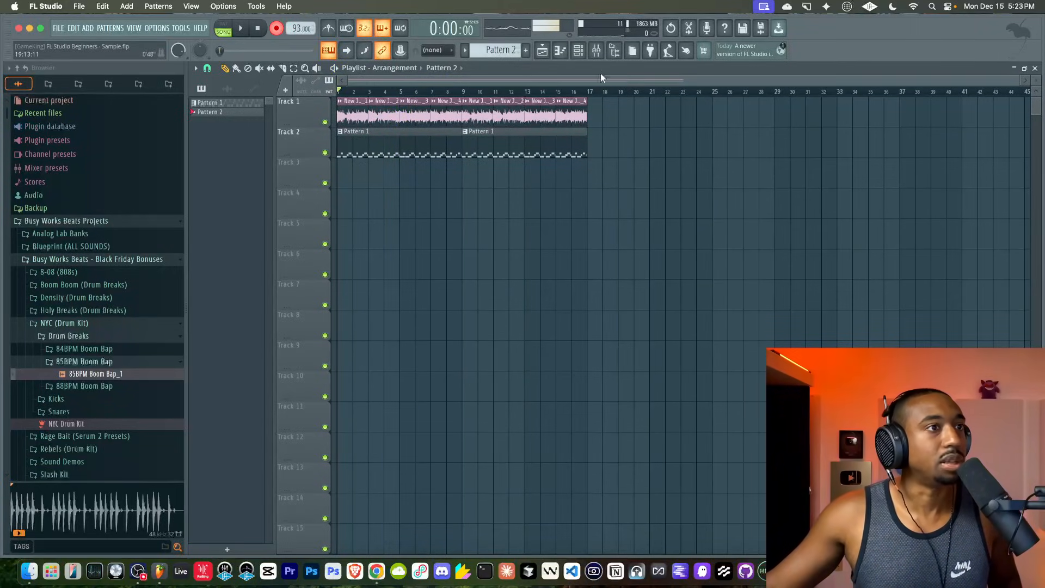
Review the piano octaves and chords on the Yamaha C7 Piano roll keys, check its mixer track, and return to the Playlist.
{"action": "left_click", "coordinate": [578, 50]}
{"action": "right_click", "coordinate": [407, 134]}
{"action": "left_click", "coordinate": [438, 134]}
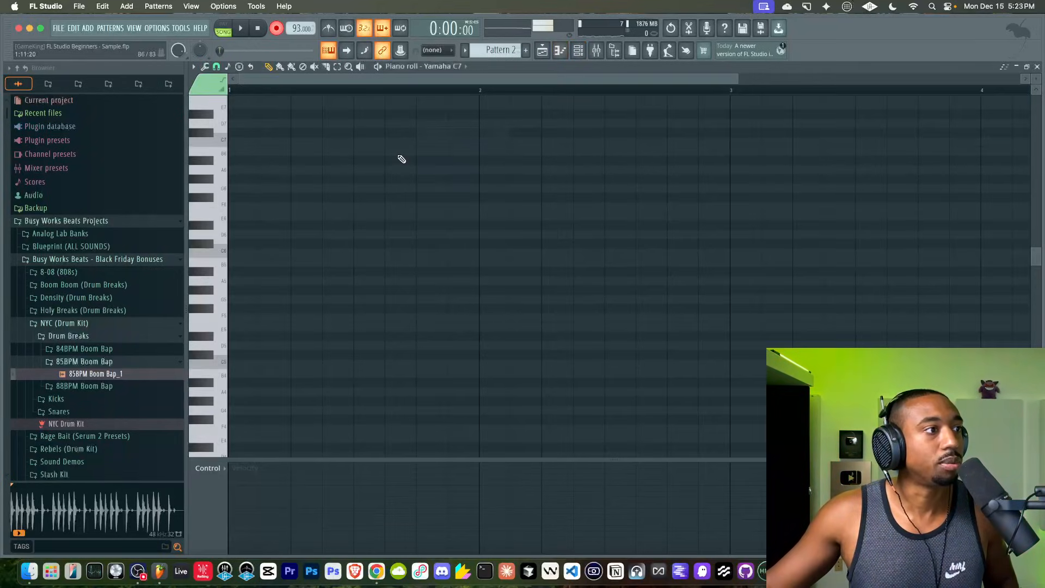
{"action": "scroll", "coordinate": [350, 248], "scroll_direction": "down", "scroll_amount": 10}
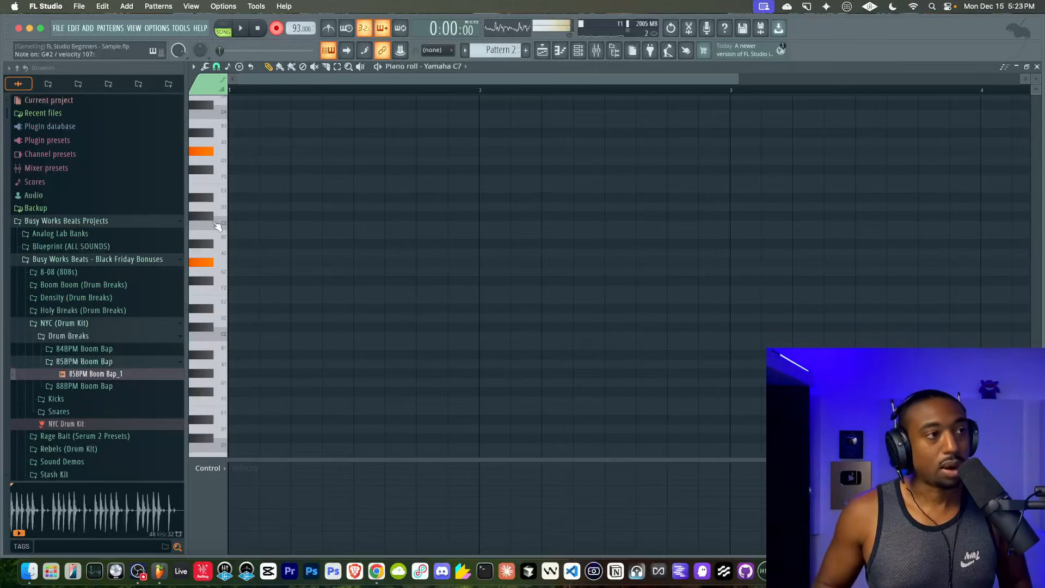
{"action": "scroll", "coordinate": [217, 226], "scroll_direction": "up", "scroll_amount": 6}
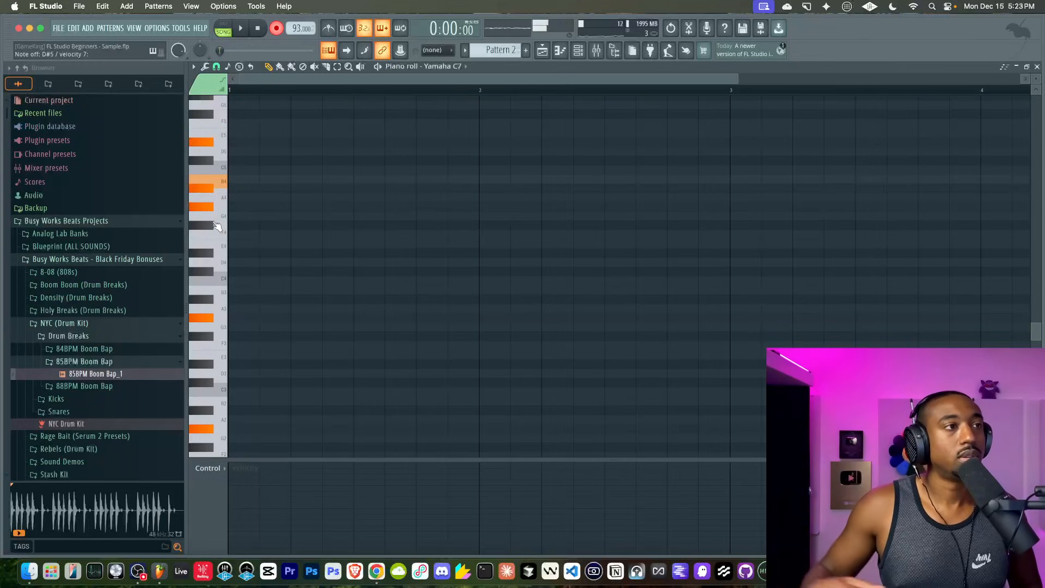
{"action": "key", "text": "F9"}
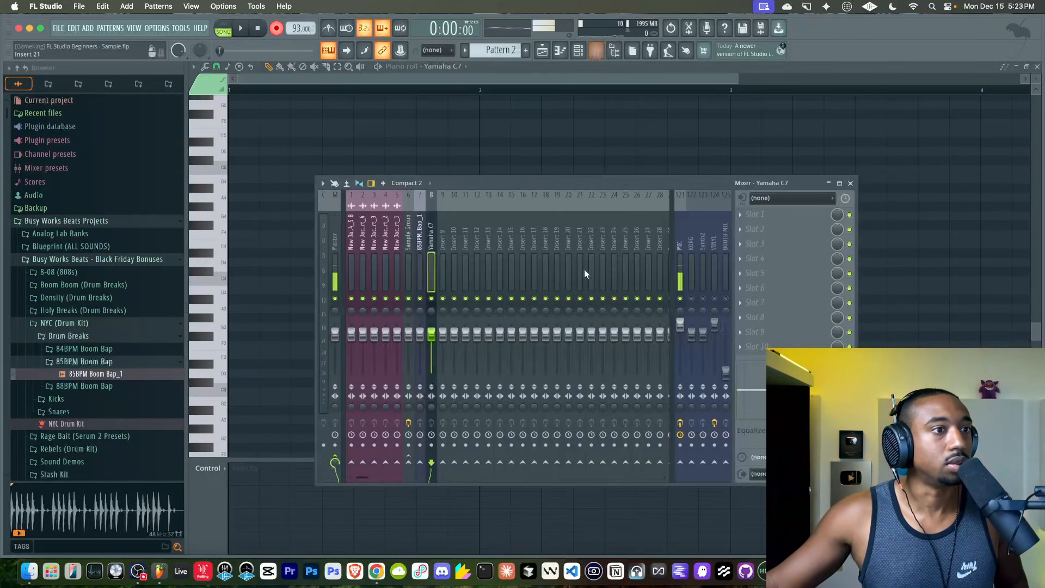
{"action": "left_click", "coordinate": [853, 184]}
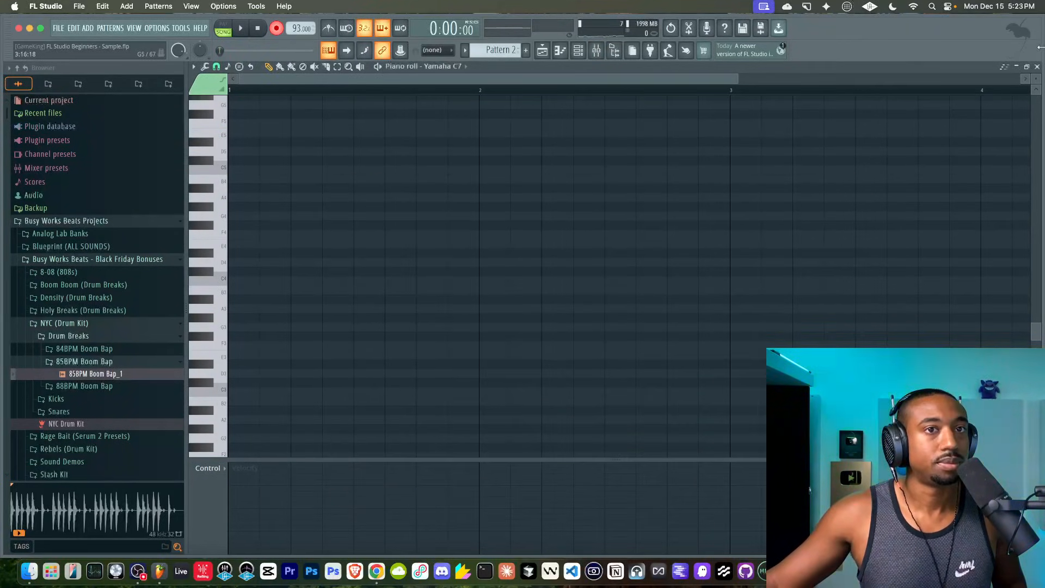
{"action": "left_click", "coordinate": [1037, 67]}
{"action": "left_click", "coordinate": [992, 73]}
{"action": "left_click", "coordinate": [240, 30]}
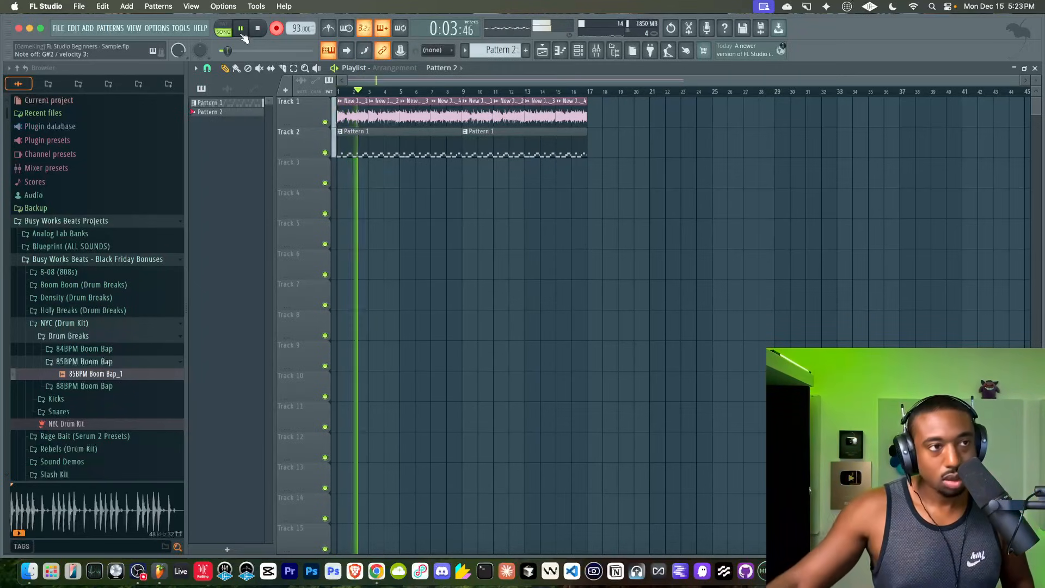
{"action": "key", "text": "space"}
{"action": "key", "text": "F9"}
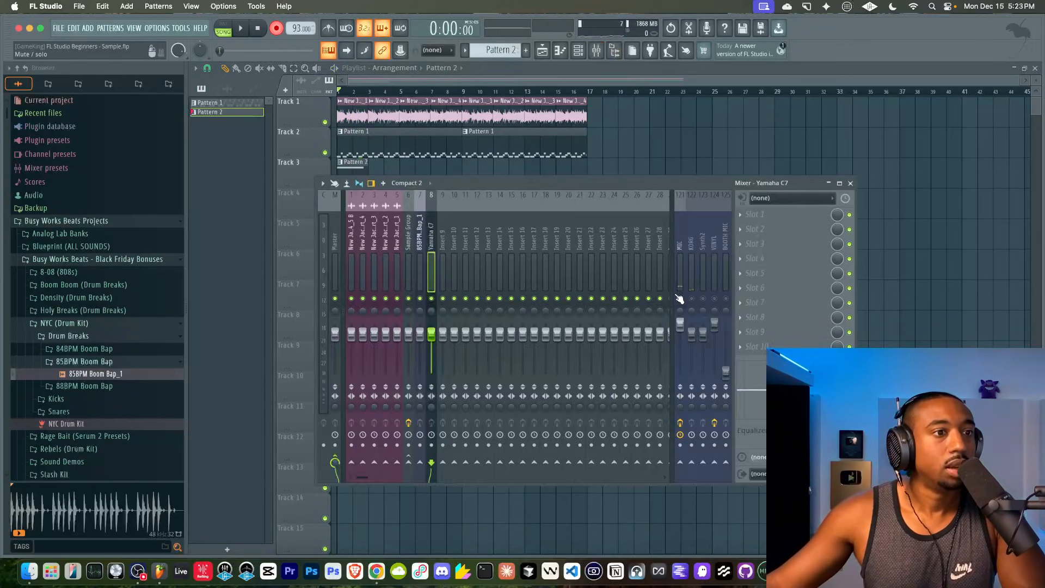
{"action": "key", "text": "F9"}
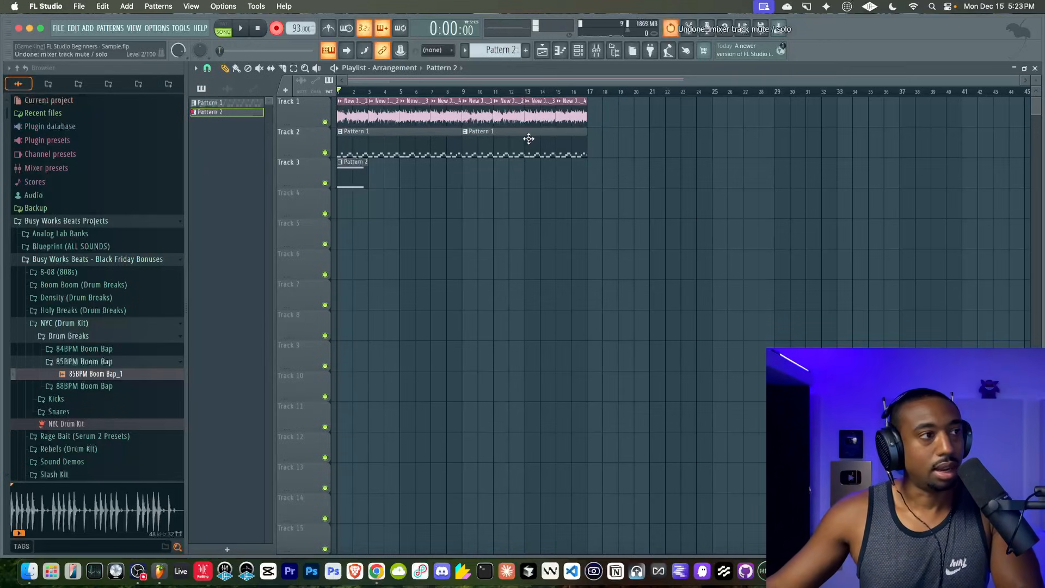
{"action": "key", "text": "F9"}
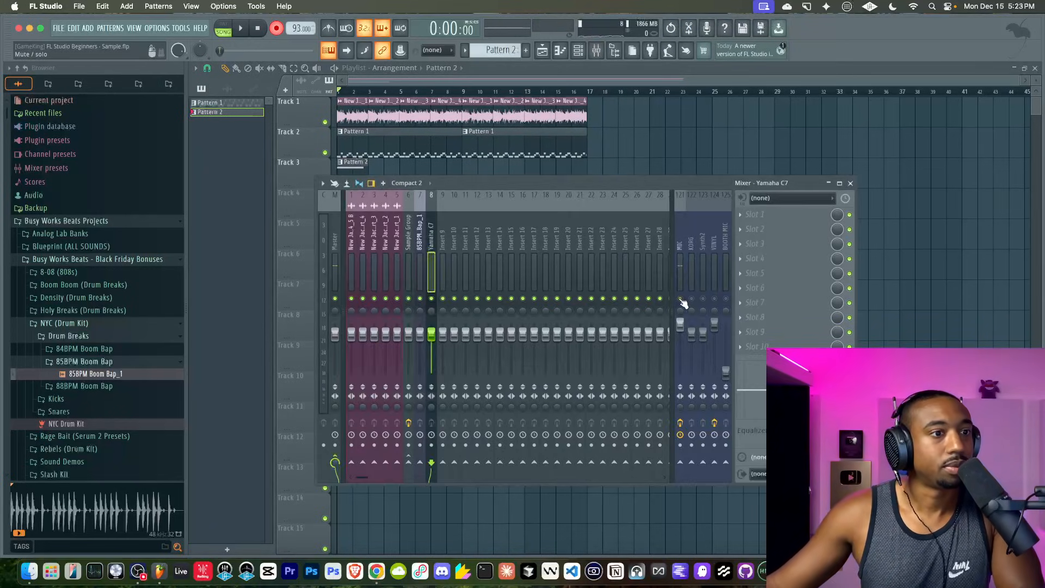
{"action": "key", "text": "F9"}
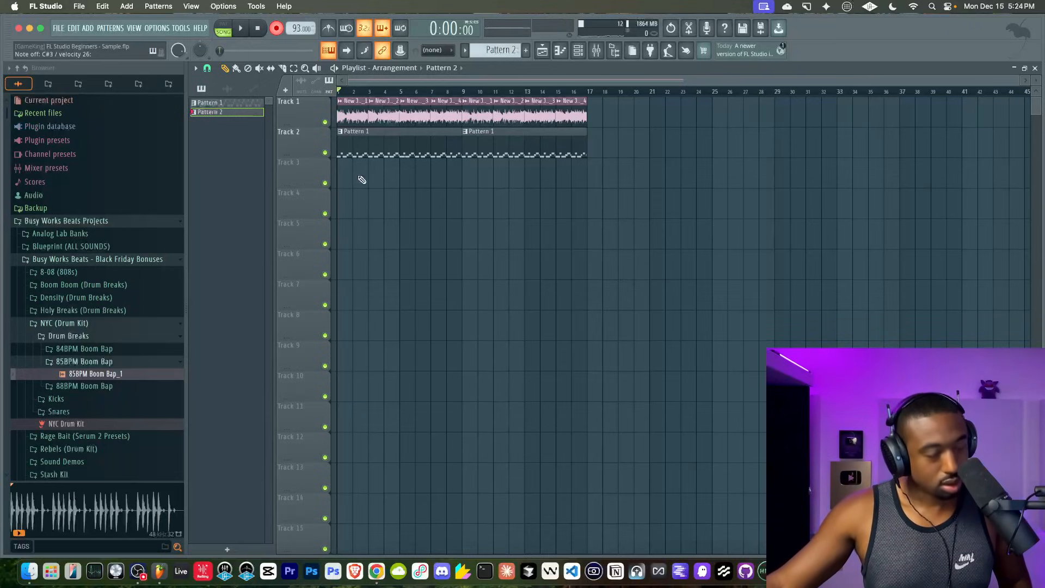
{"action": "key", "text": "F6"}
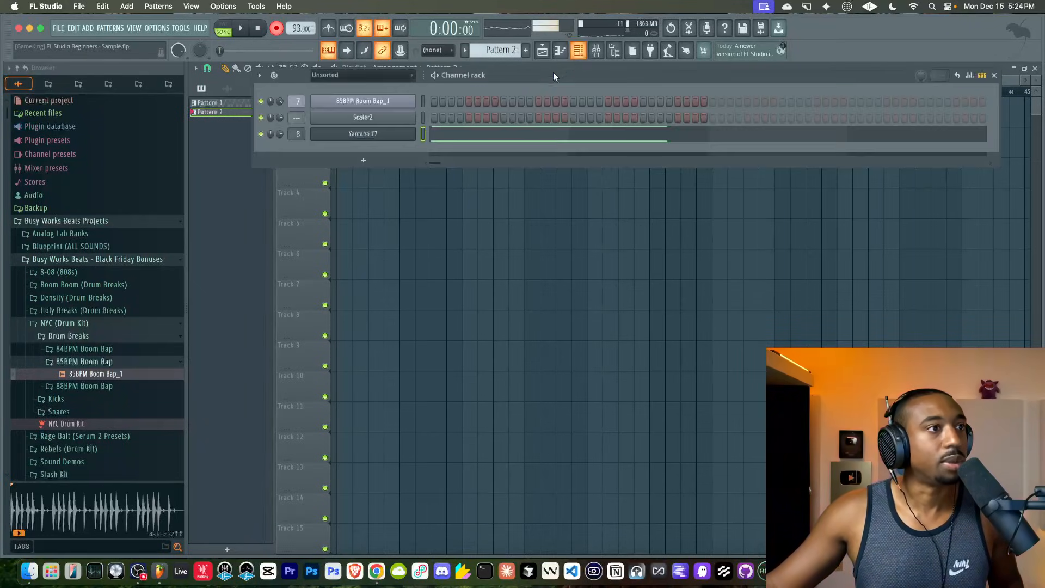
{"action": "key", "text": "super+x"}
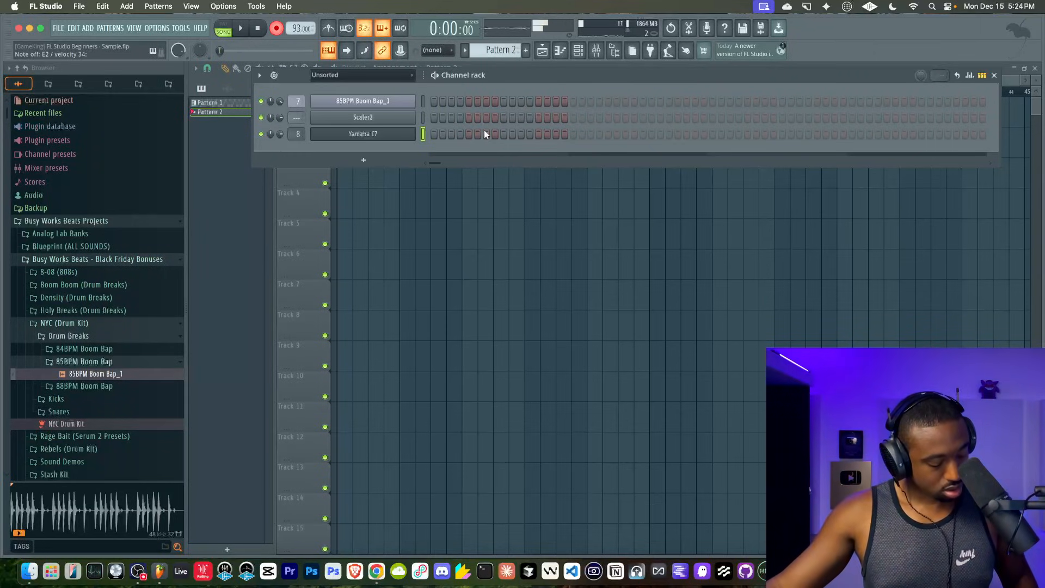
Record an eight-bar Yamaha C7 part of low octaves and higher chords into Pattern 2, and open the recorded notes with recording disarmed.
{"action": "left_click", "coordinate": [242, 28]}
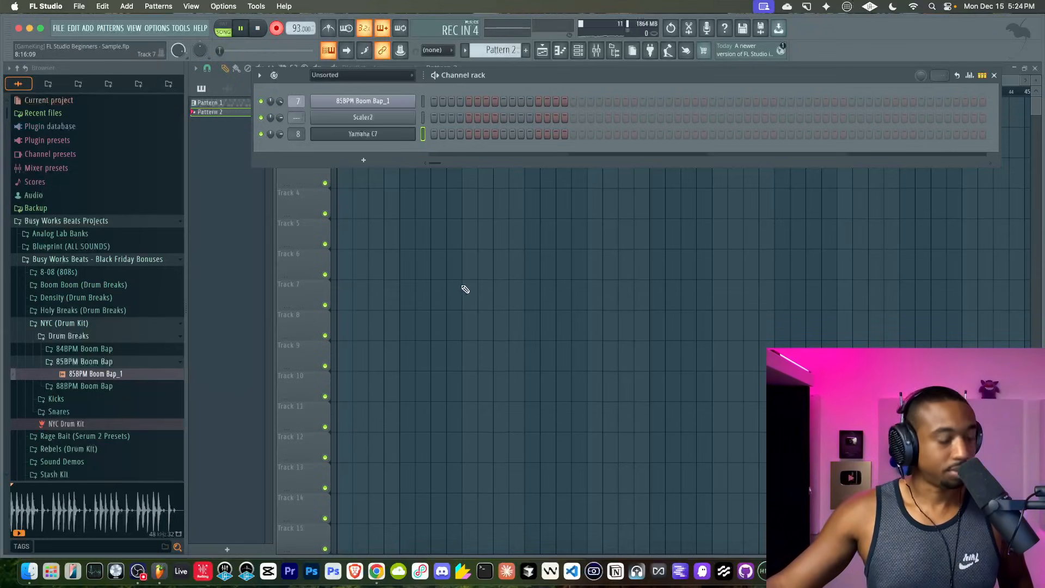
{"action": "key", "text": "F6"}
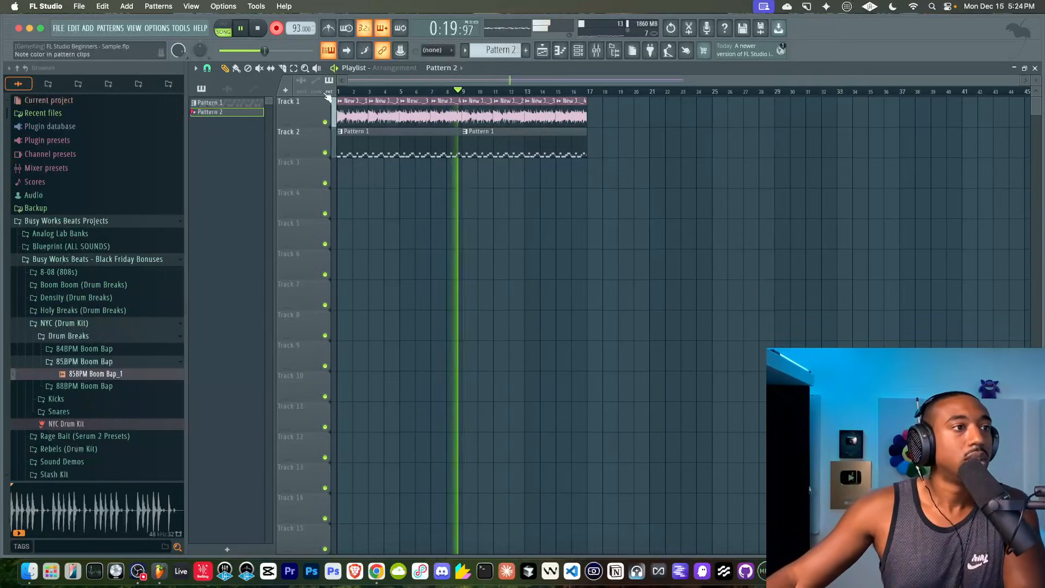
{"action": "key", "text": "space"}
{"action": "left_click", "coordinate": [277, 28]}
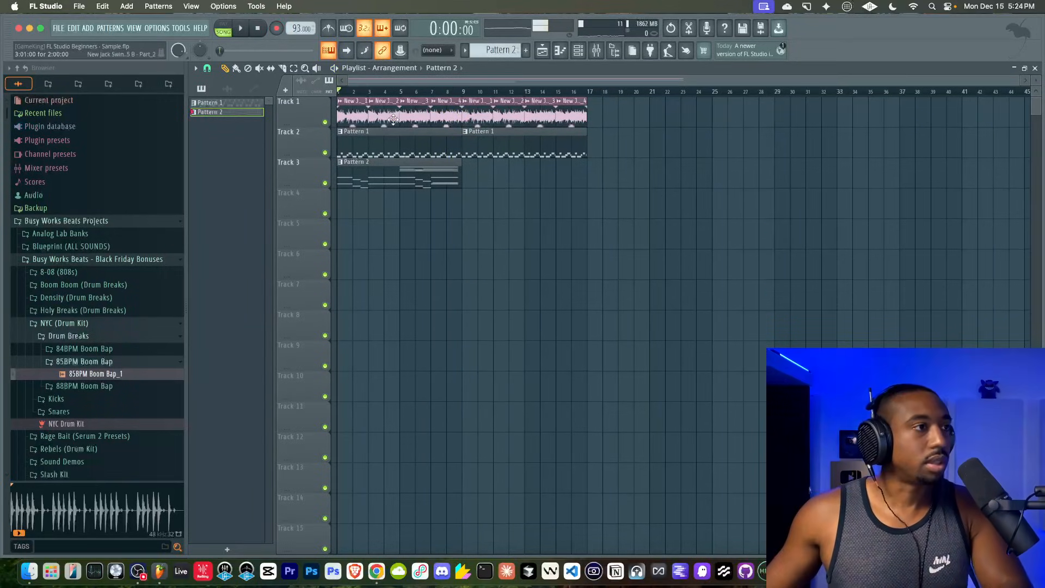
{"action": "double_click", "coordinate": [385, 172]}
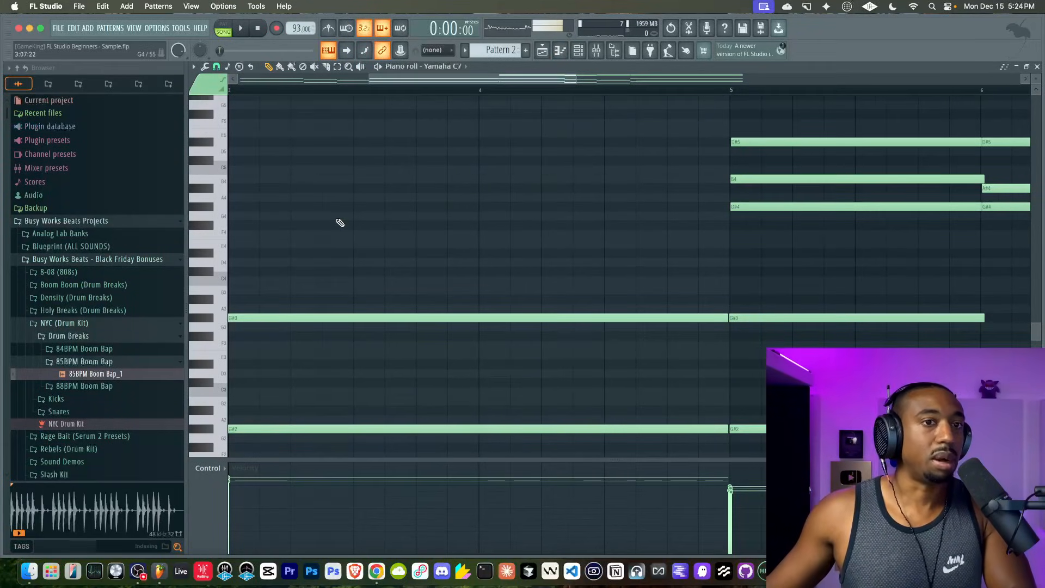
Delete the stray A#2 notes at the start of bar 7 in the recorded Yamaha C7 part.
{"action": "scroll", "coordinate": [340, 222], "scroll_direction": "down", "scroll_amount": 8}
{"action": "scroll", "coordinate": [467, 282], "scroll_direction": "down", "scroll_amount": 6}
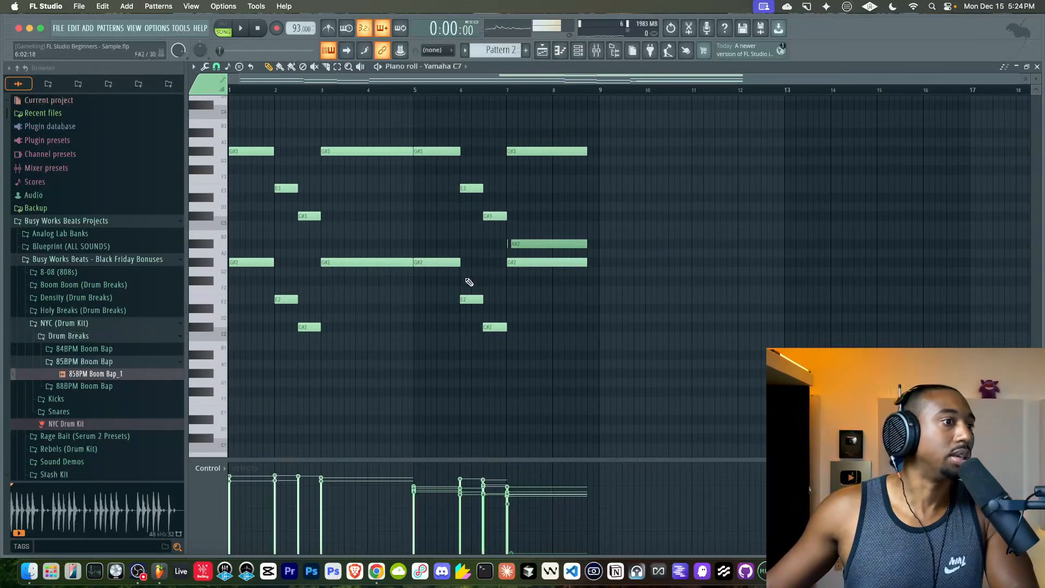
{"action": "scroll", "coordinate": [509, 256], "scroll_direction": "up", "scroll_amount": 4}
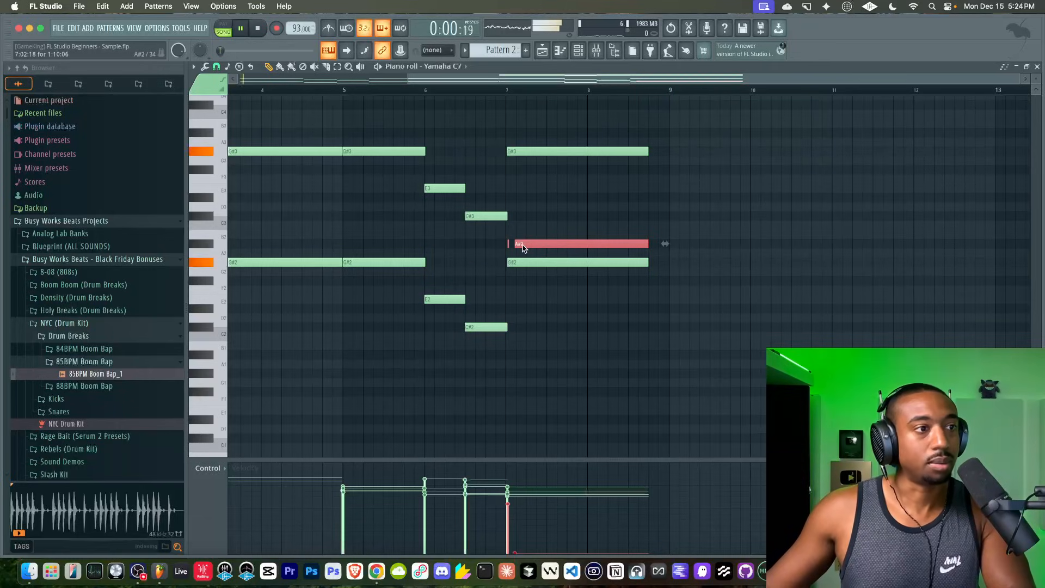
{"action": "scroll", "coordinate": [497, 247], "scroll_direction": "left", "scroll_amount": 5}
{"action": "scroll", "coordinate": [497, 247], "scroll_direction": "up", "scroll_amount": 2}
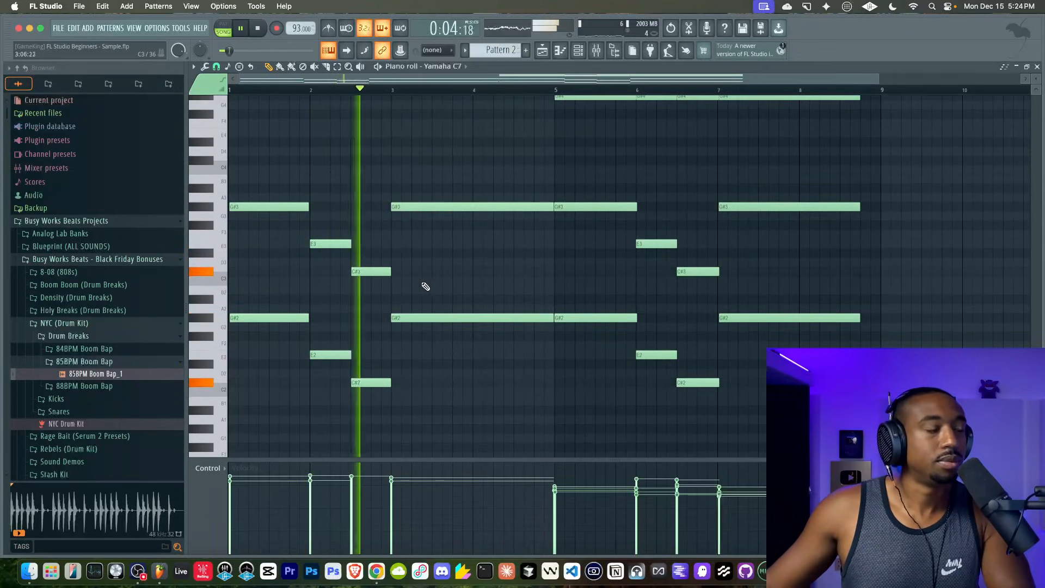
Play the Yamaha C7 part into bar 5, reviewing the low octaves and upper chords, and stop playback.
{"action": "scroll", "coordinate": [423, 278], "scroll_direction": "down", "scroll_amount": 2}
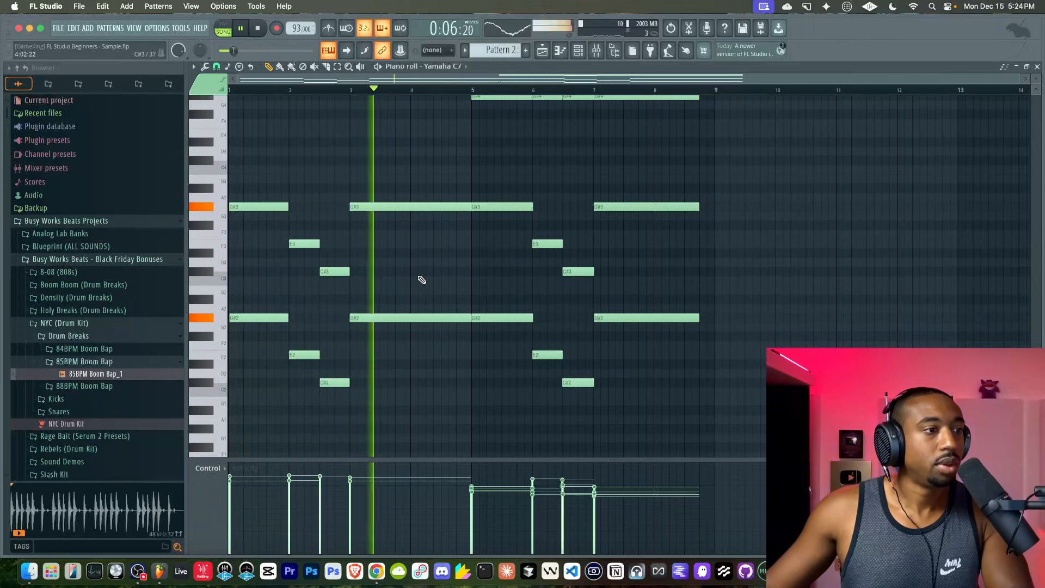
{"action": "scroll", "coordinate": [423, 279], "scroll_direction": "up", "scroll_amount": 4}
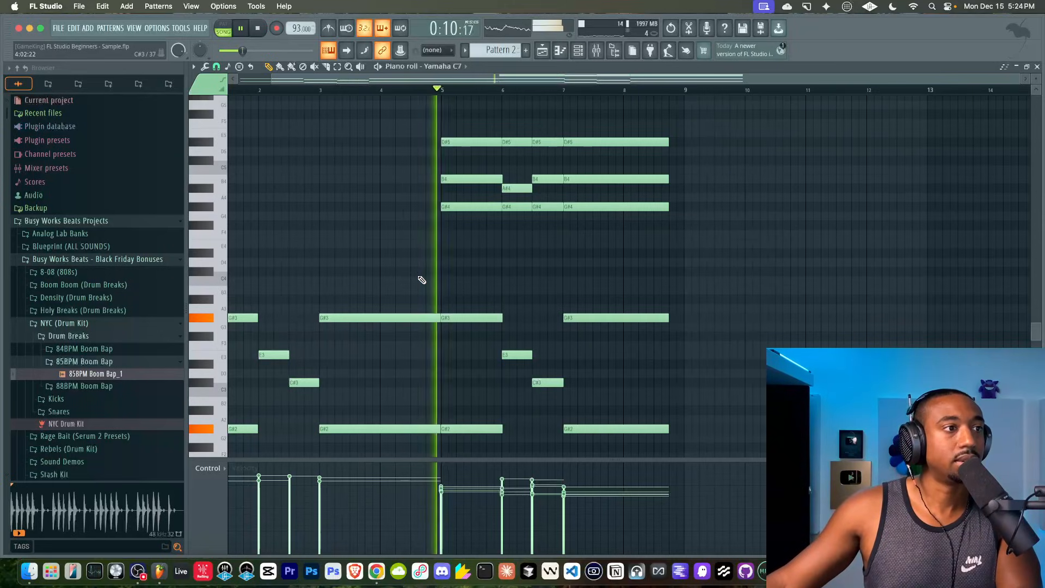
{"action": "scroll", "coordinate": [420, 262], "scroll_direction": "down", "scroll_amount": 2}
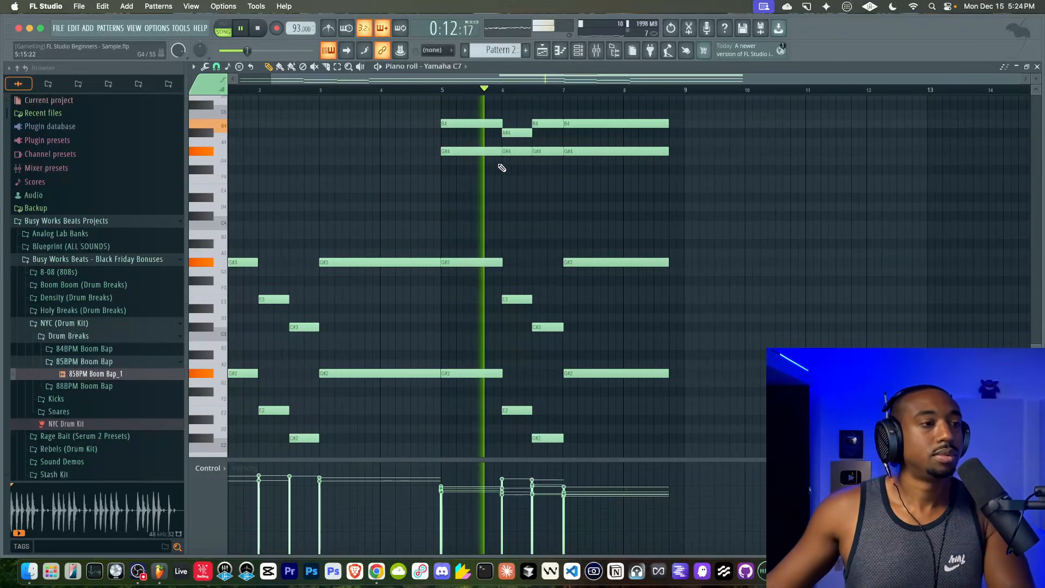
{"action": "scroll", "coordinate": [517, 148], "scroll_direction": "up", "scroll_amount": 2}
{"action": "scroll", "coordinate": [515, 158], "scroll_direction": "up", "scroll_amount": 1}
{"action": "key", "text": "space"}
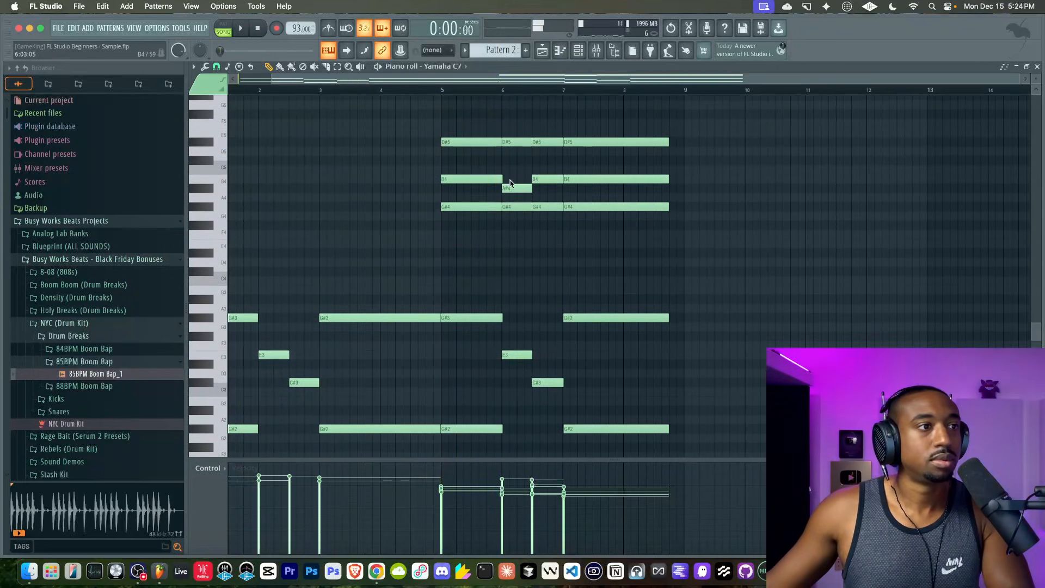
Move the middle notes of both bar 6 chords to C#5 and the second chord's lowest note to A#4, auditioning the changes.
{"action": "left_click_drag", "start_coordinate": [506, 182], "coordinate": [509, 161]}
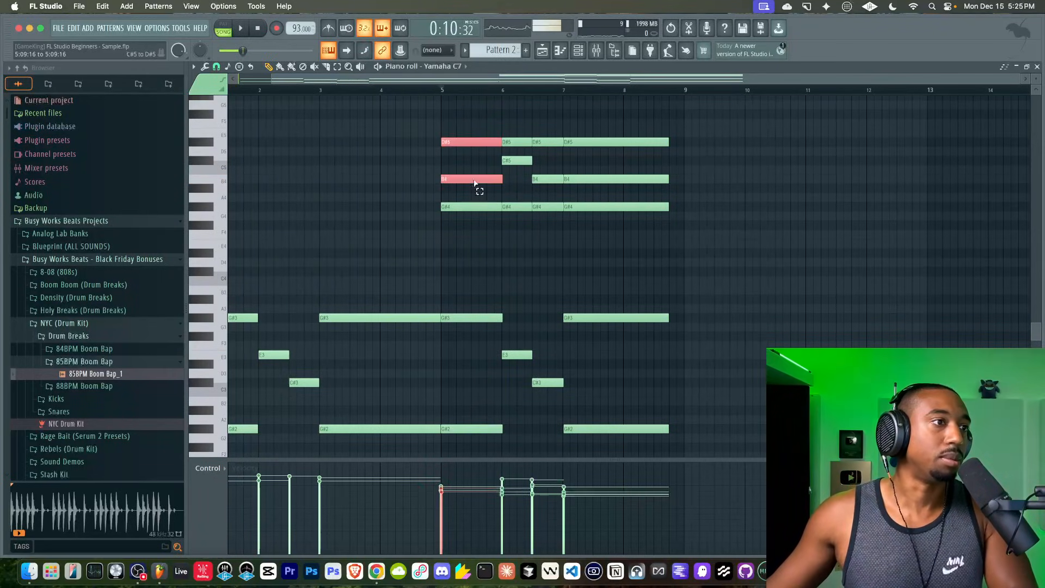
{"action": "left_click_drag", "start_coordinate": [524, 222], "coordinate": [514, 93]}
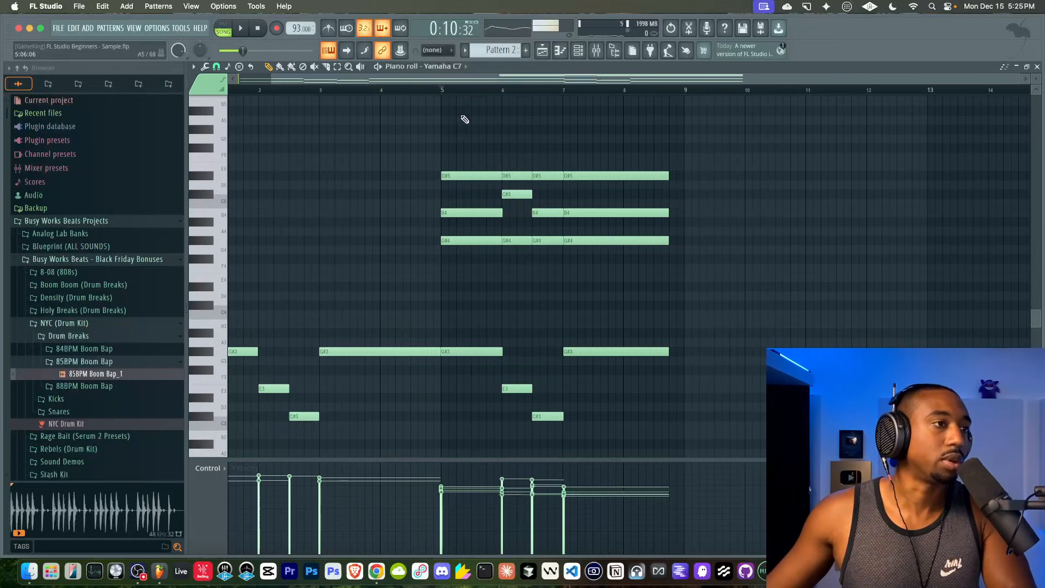
{"action": "left_click", "coordinate": [431, 91]}
{"action": "key", "text": "space"}
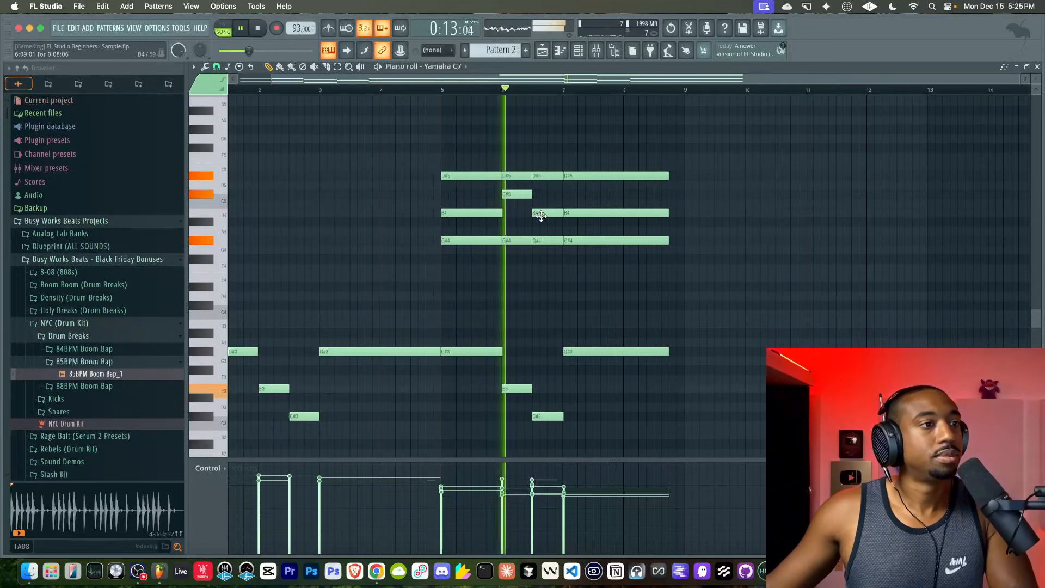
{"action": "key", "text": "space"}
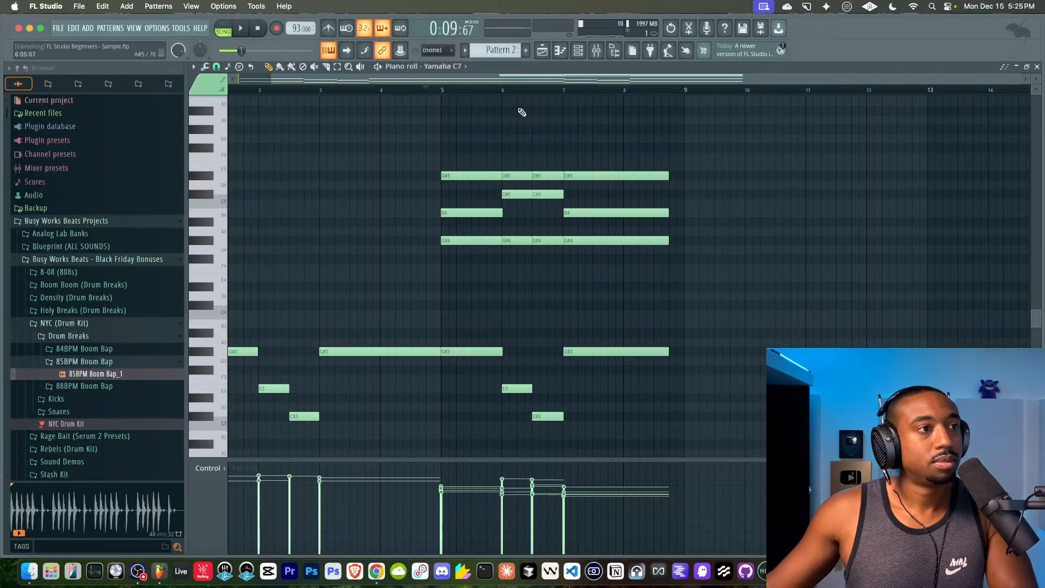
{"action": "left_click_drag", "start_coordinate": [541, 240], "coordinate": [542, 222]}
{"action": "key", "text": "space"}
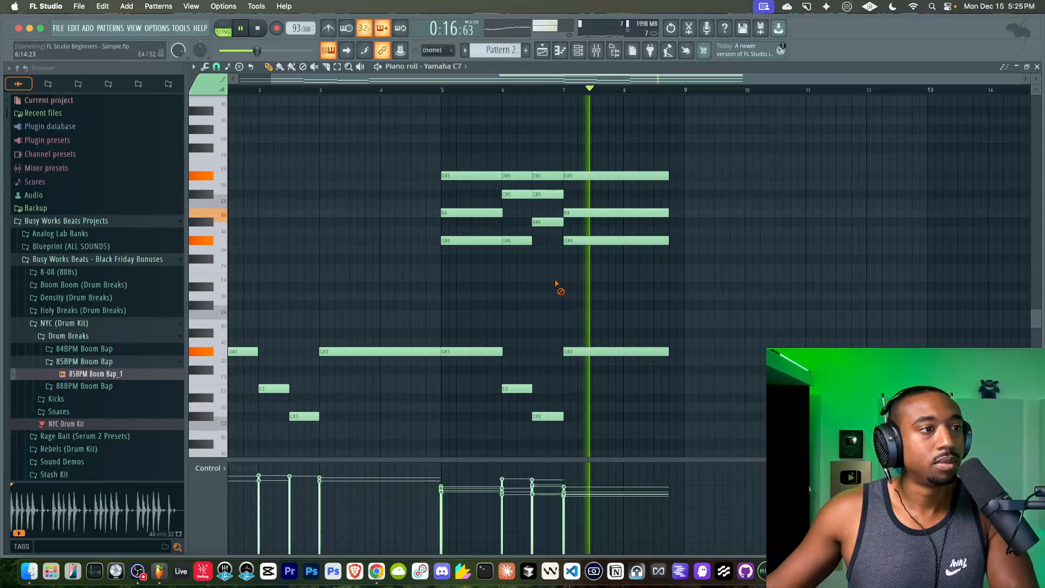
Quantize the Yamaha C7 notes with the mpc 62% template, and place a second Pattern 2 clip at bar 9 on Track 3.
{"action": "left_click_drag", "start_coordinate": [649, 134], "coordinate": [633, 476]}
{"action": "right_click", "coordinate": [617, 424]}
{"action": "key", "text": "alt+q"}
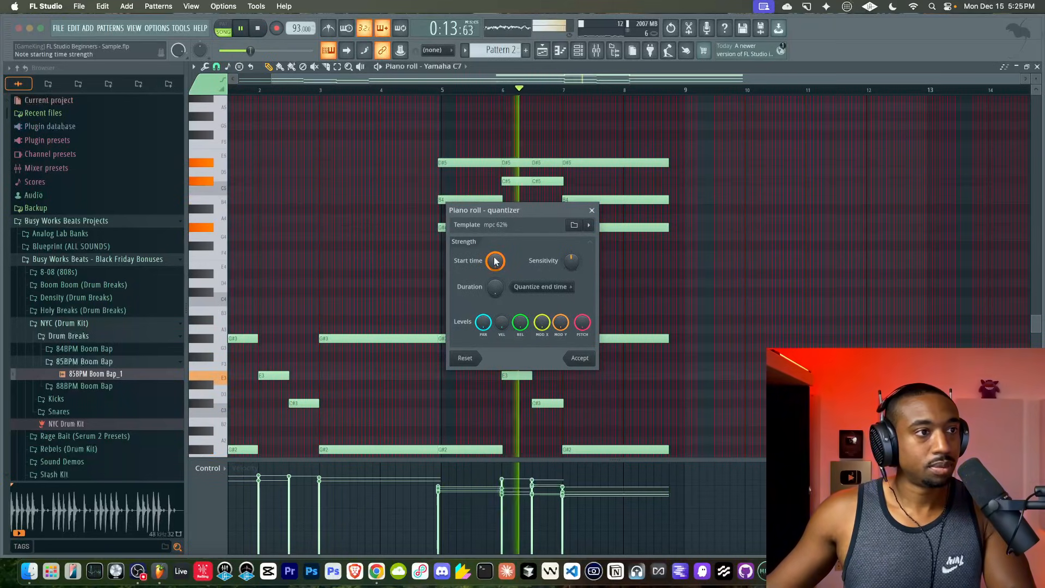
{"action": "left_click", "coordinate": [580, 354]}
{"action": "key", "text": "F5"}
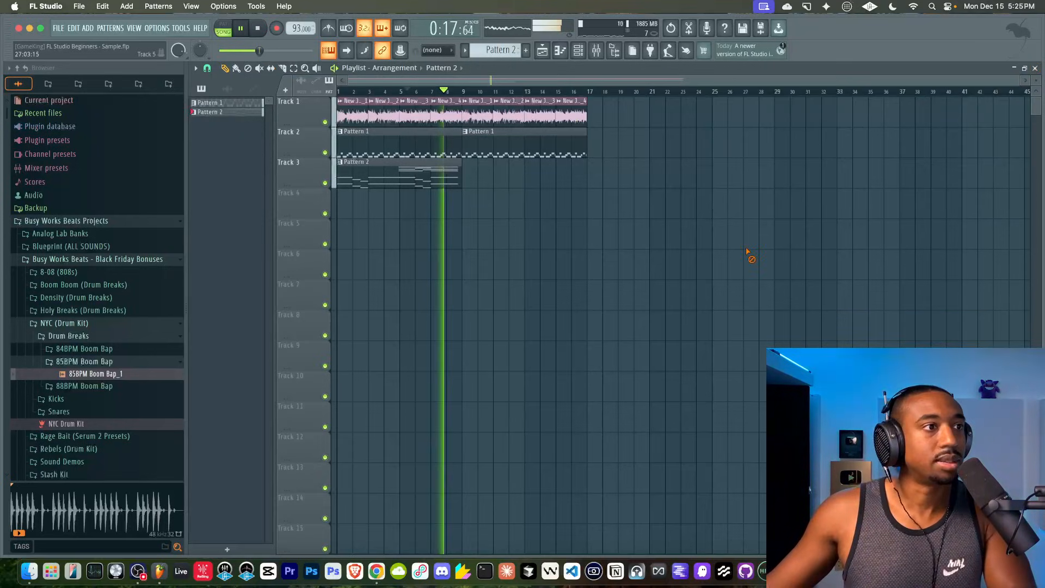
{"action": "left_click", "coordinate": [494, 186]}
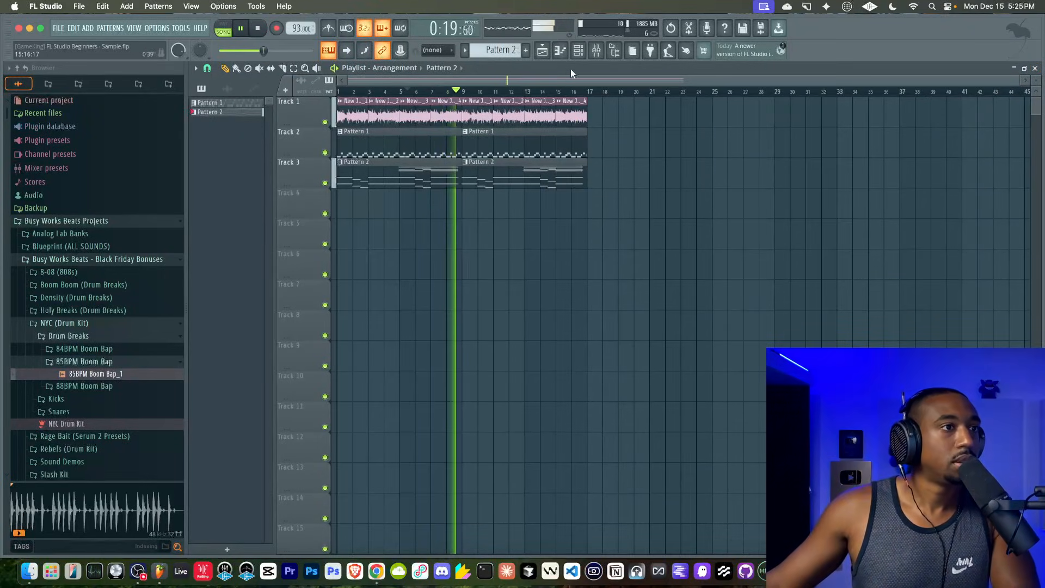
Add a Sawer channel with the FG Analog Funk preset from Leads and raise its channel volume to 100%.
{"action": "left_click", "coordinate": [580, 52]}
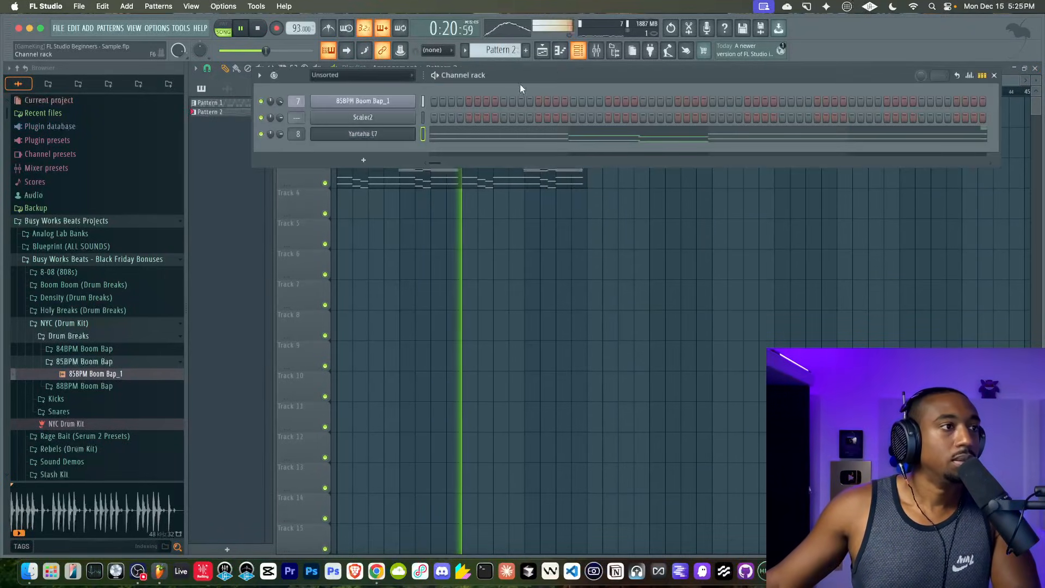
{"action": "left_click", "coordinate": [374, 160]}
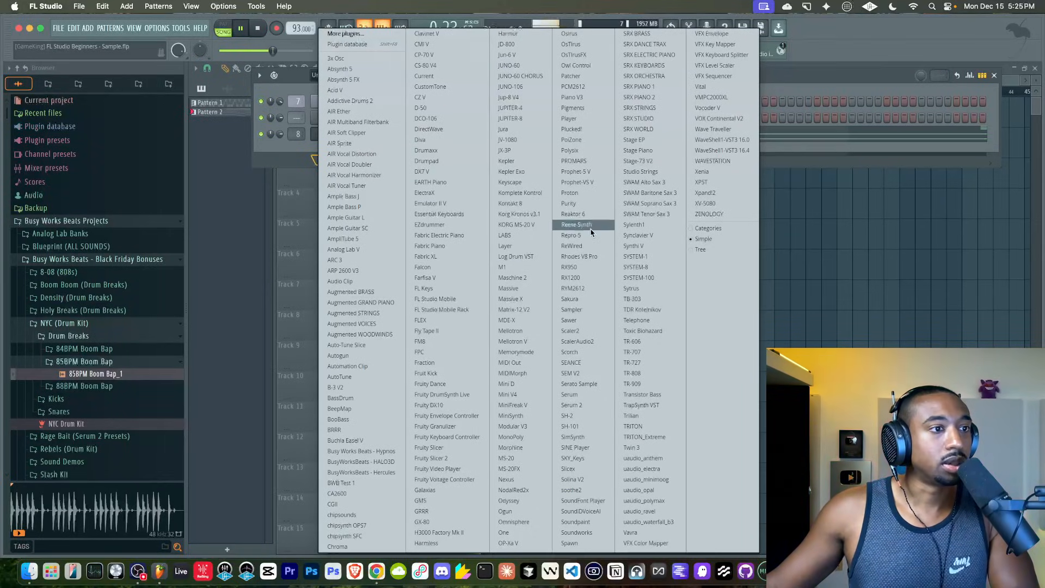
{"action": "left_click", "coordinate": [569, 321]}
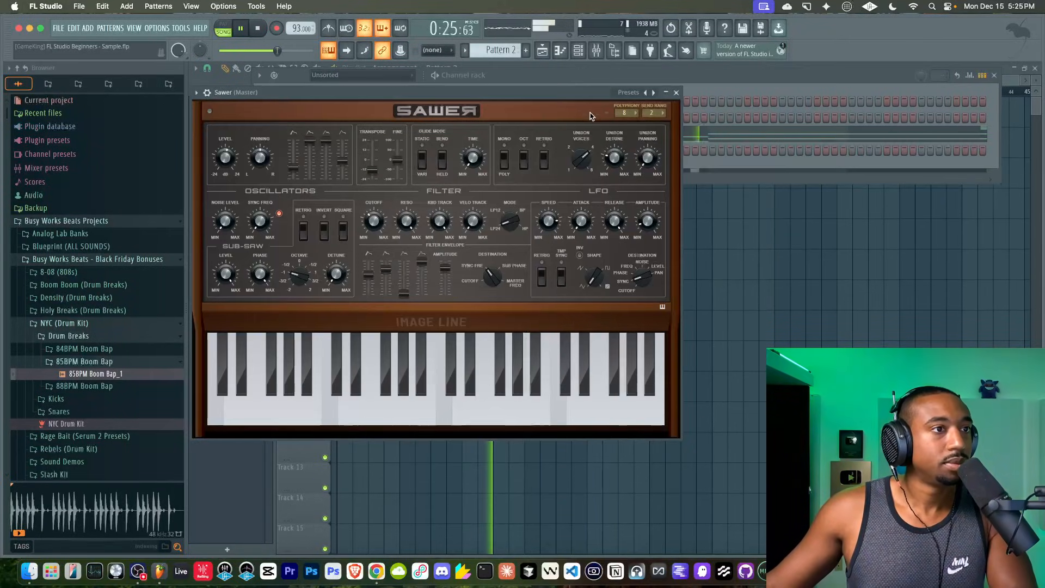
{"action": "left_click", "coordinate": [628, 93]}
{"action": "mouse_move", "coordinate": [639, 155]}
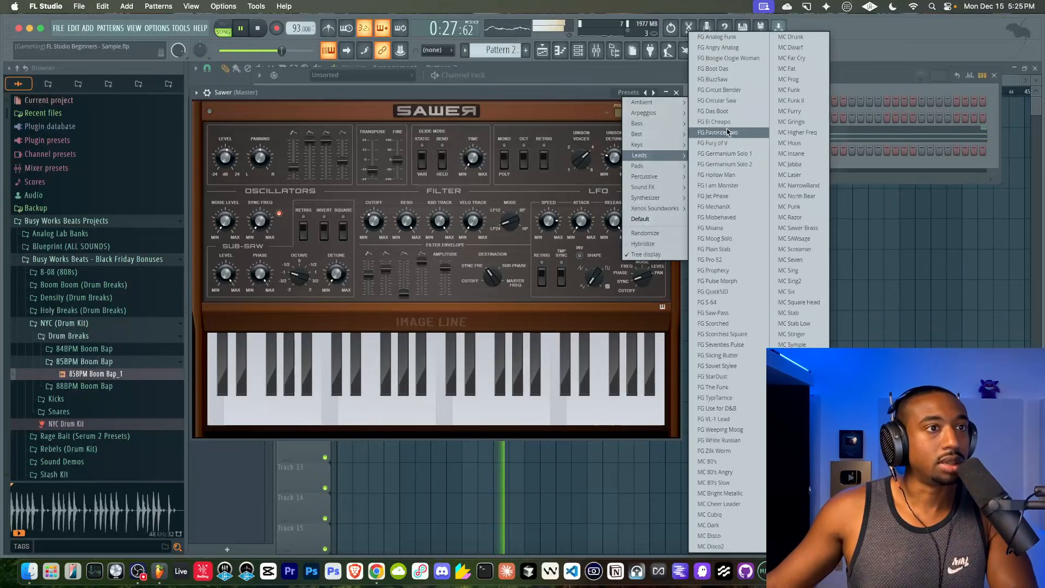
{"action": "left_click", "coordinate": [715, 38]}
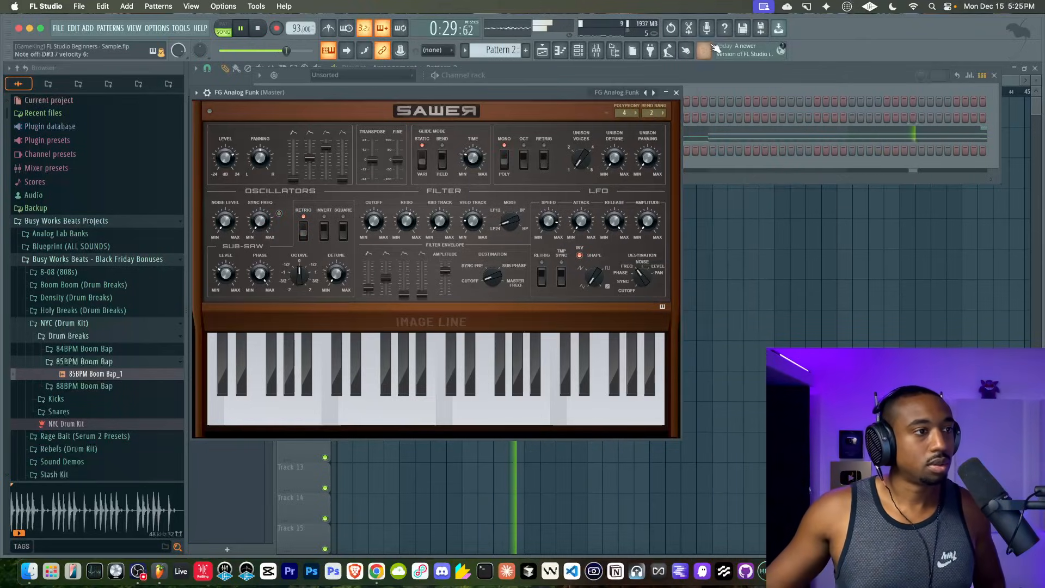
{"action": "left_click", "coordinate": [676, 92]}
{"action": "left_click_drag", "start_coordinate": [282, 152], "coordinate": [282, 123]}
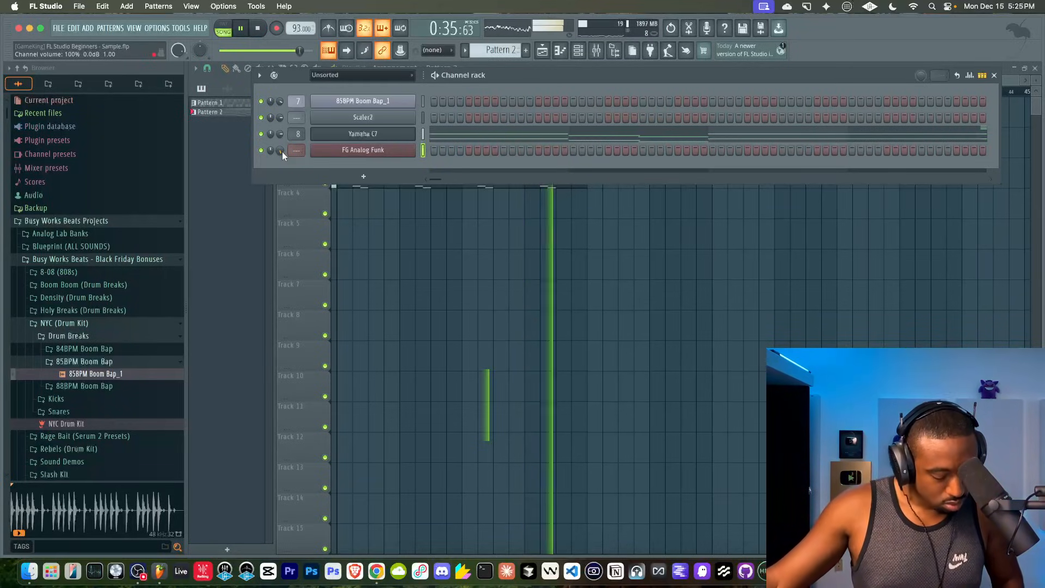
Switch to Pattern 3 and turn off the delay in the FG Analog Funk synth.
{"action": "scroll", "coordinate": [504, 47], "scroll_direction": "up", "scroll_amount": 1}
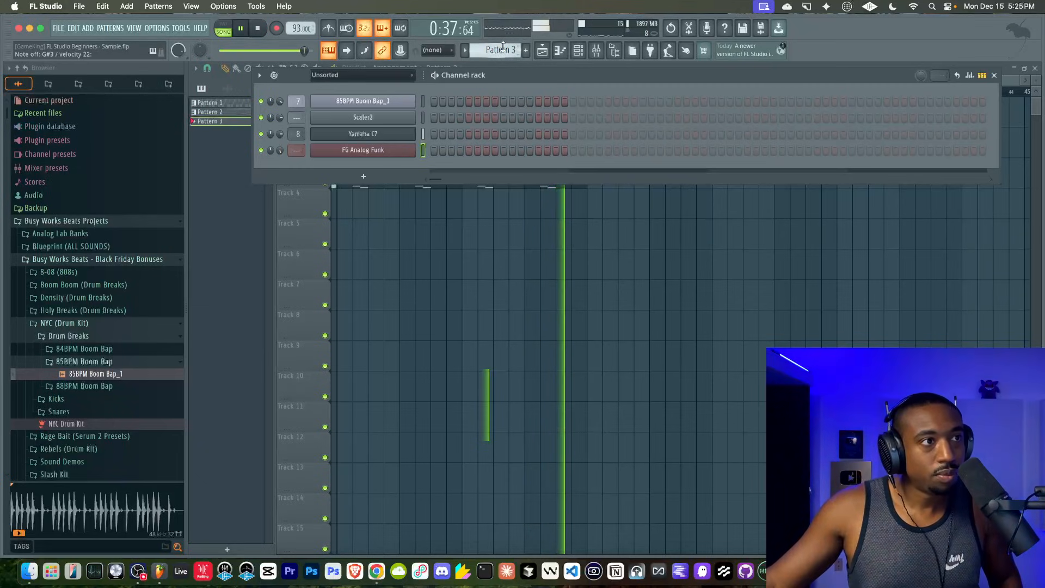
{"action": "left_click", "coordinate": [412, 154]}
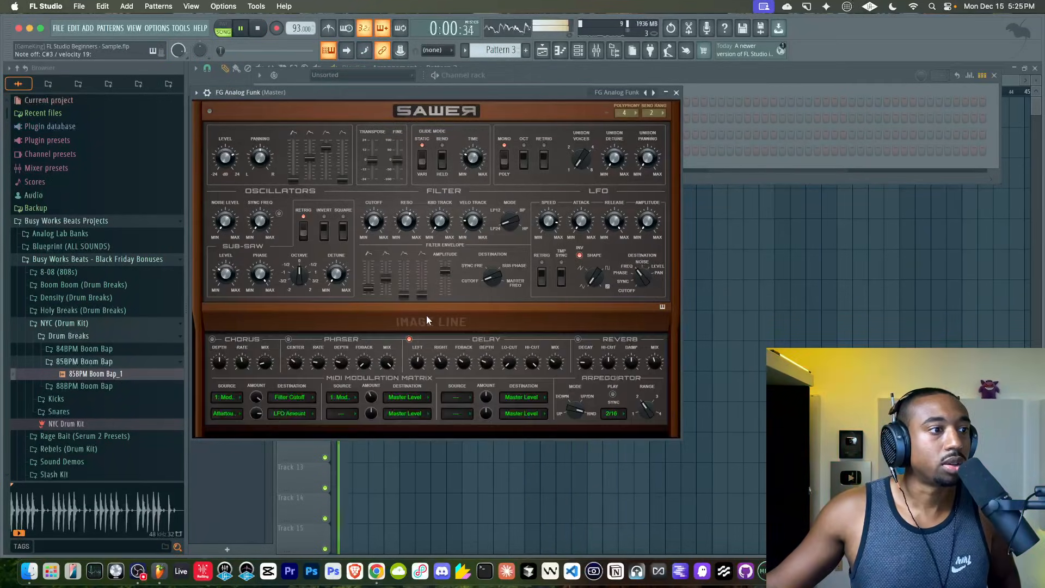
{"action": "left_click", "coordinate": [409, 339]}
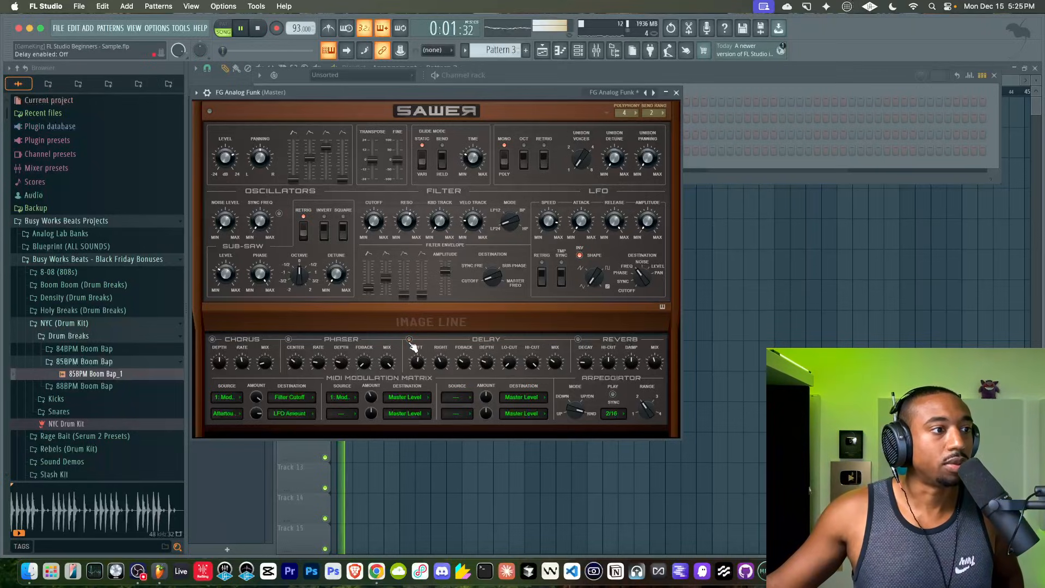
{"action": "left_click", "coordinate": [675, 93]}
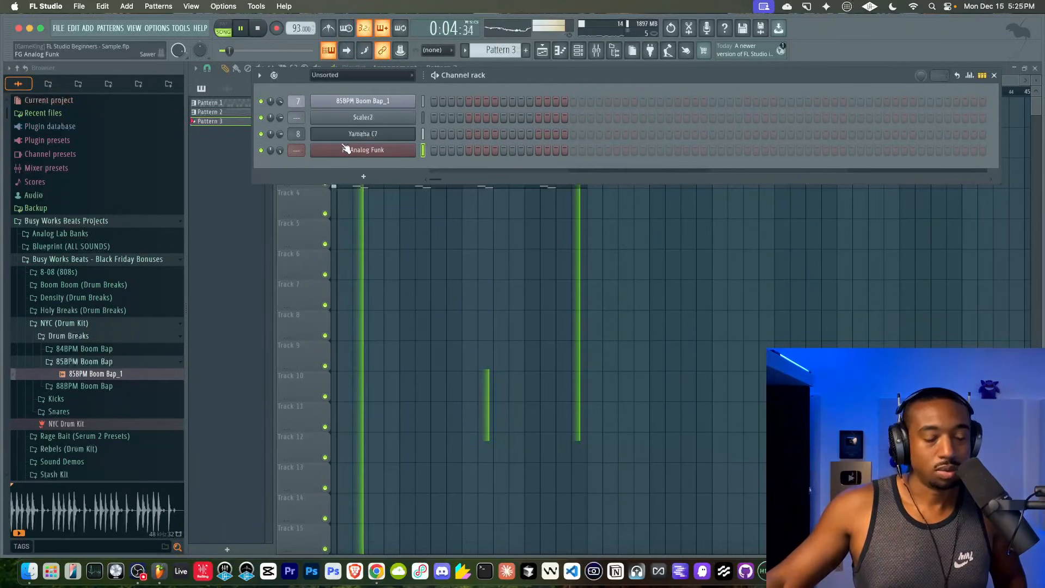
Route FG Analog Funk to mixer track 9 and record its part into Pattern 3 on Track 4 of the Playlist.
{"action": "key", "text": "ctrl+l"}
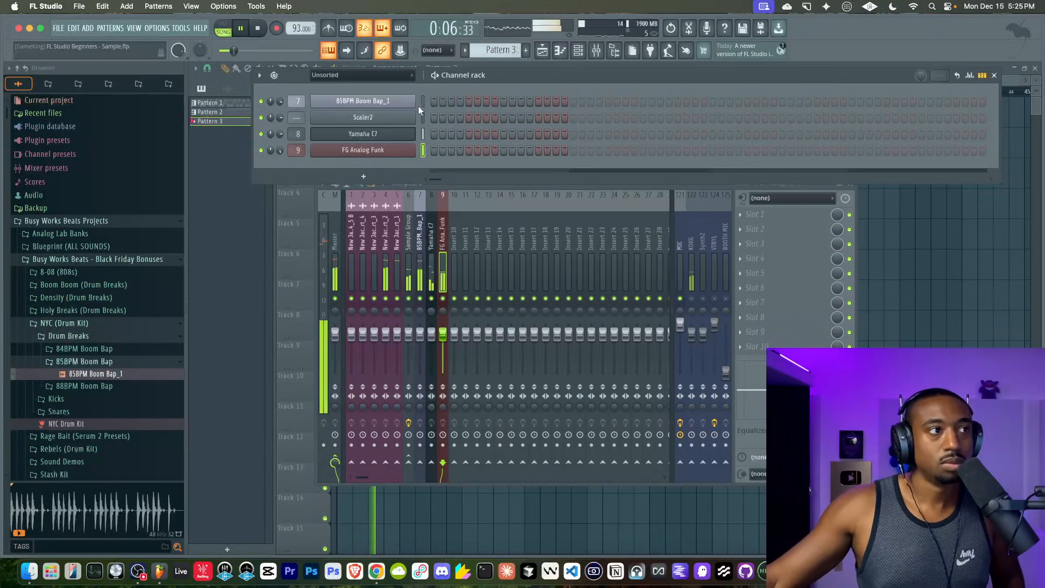
{"action": "key", "text": "F12"}
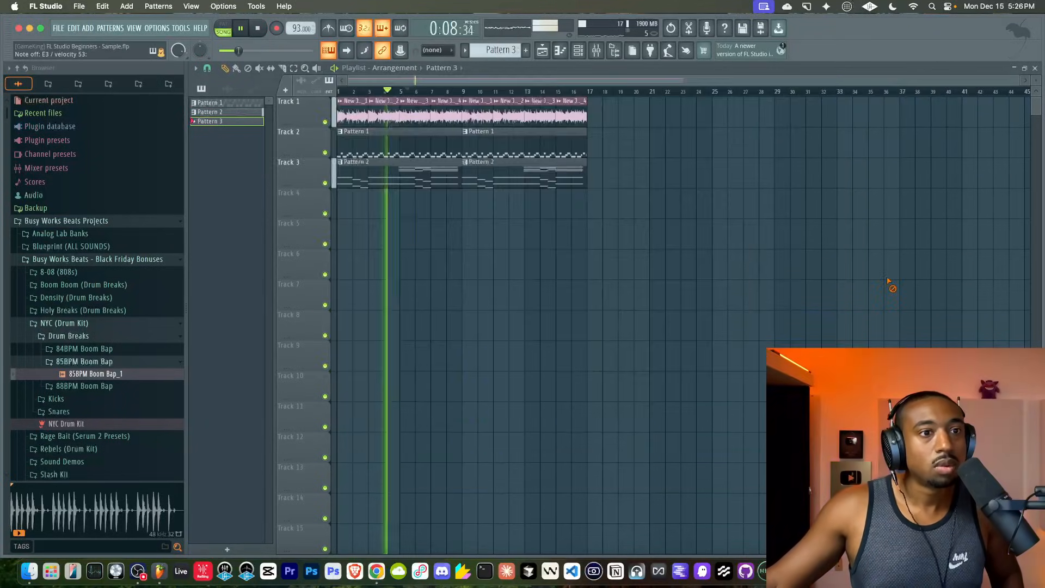
{"action": "left_click", "coordinate": [255, 28]}
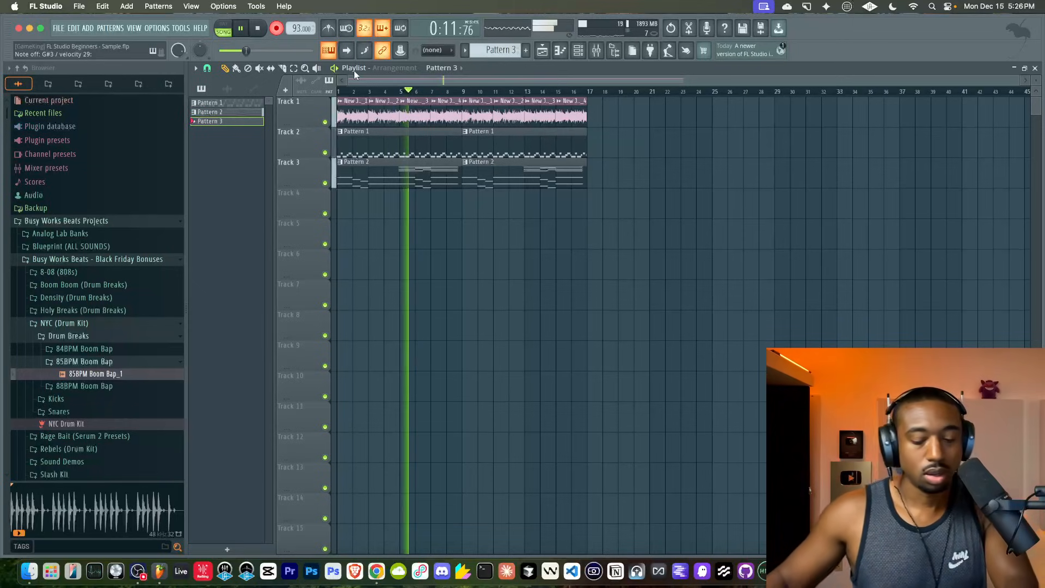
{"action": "key", "text": "space"}
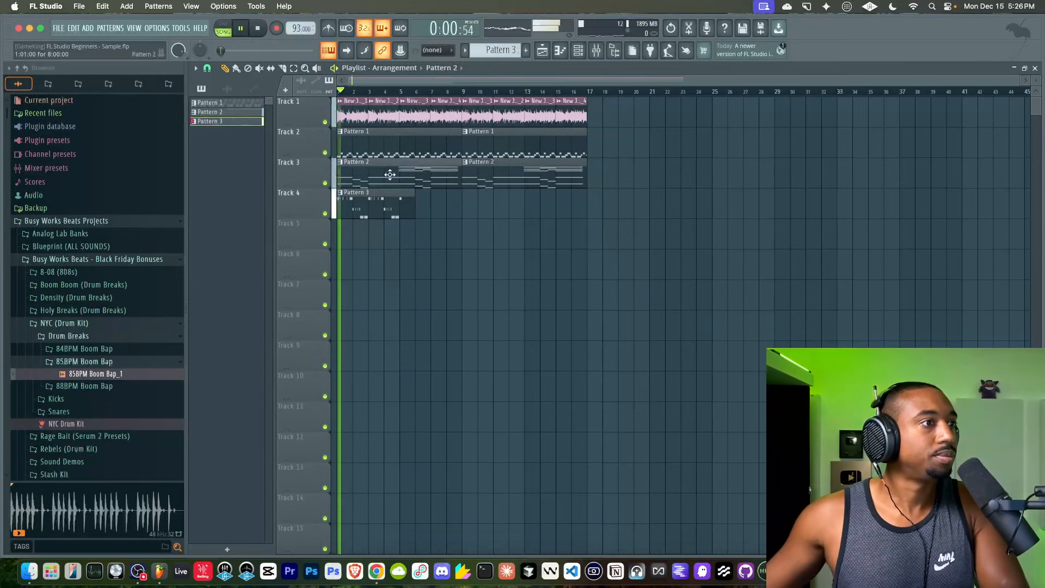
Save the project while reviewing Pattern 2's Yamaha C7 notes during playback, and return to the Playlist.
{"action": "double_click", "coordinate": [390, 175]}
{"action": "left_click_drag", "start_coordinate": [353, 463], "coordinate": [353, 463]}
{"action": "right_click", "coordinate": [364, 319]}
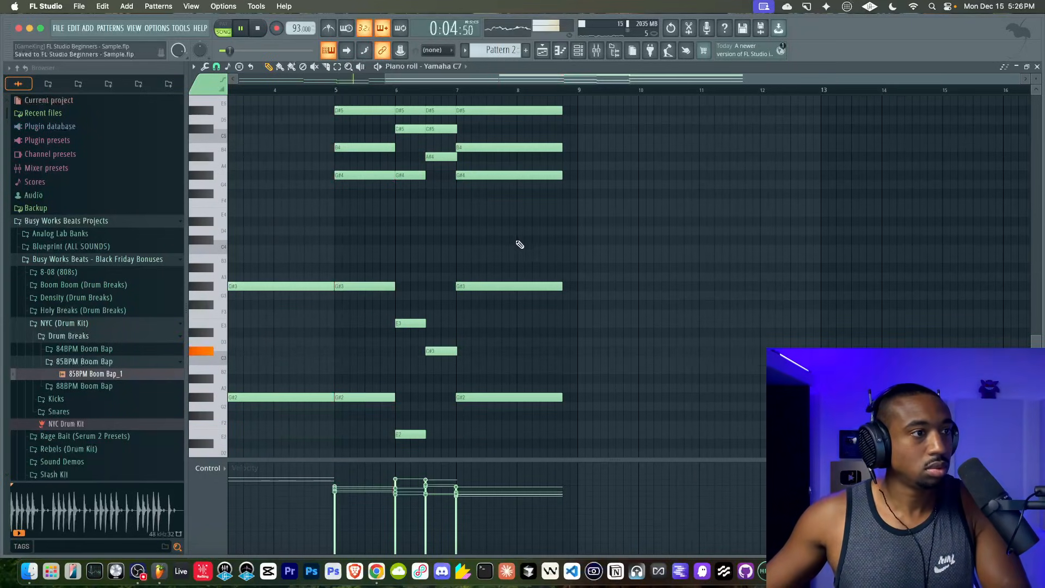
{"action": "left_click", "coordinate": [543, 51]}
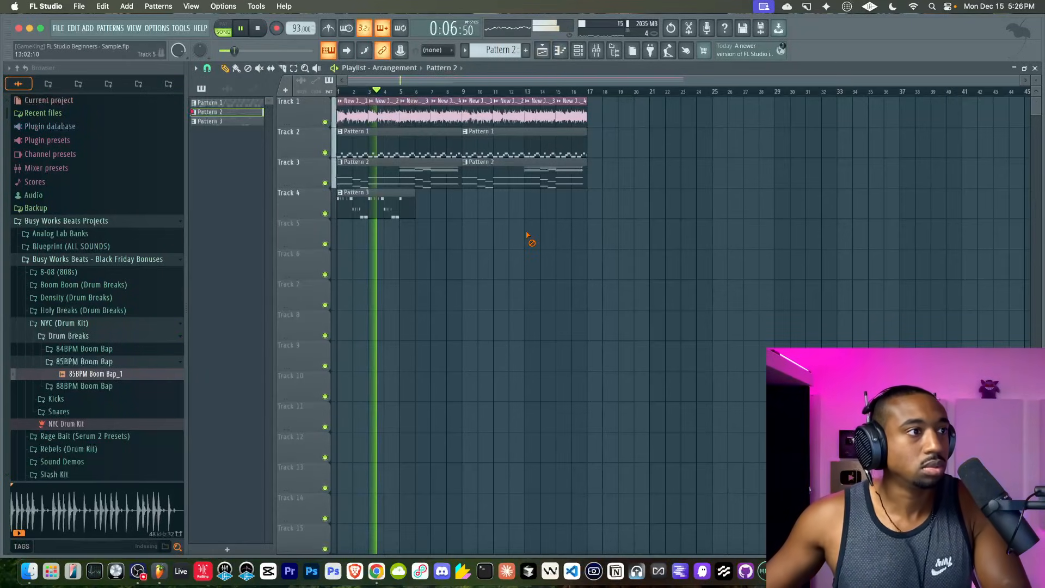
Trim the Pattern 3 clip on Track 4 to four bars and duplicate it at bar 5.
{"action": "key", "text": "space"}
{"action": "scroll", "coordinate": [390, 148], "scroll_direction": "up", "scroll_amount": 3}
{"action": "scroll", "coordinate": [389, 149], "scroll_direction": "left", "scroll_amount": 3}
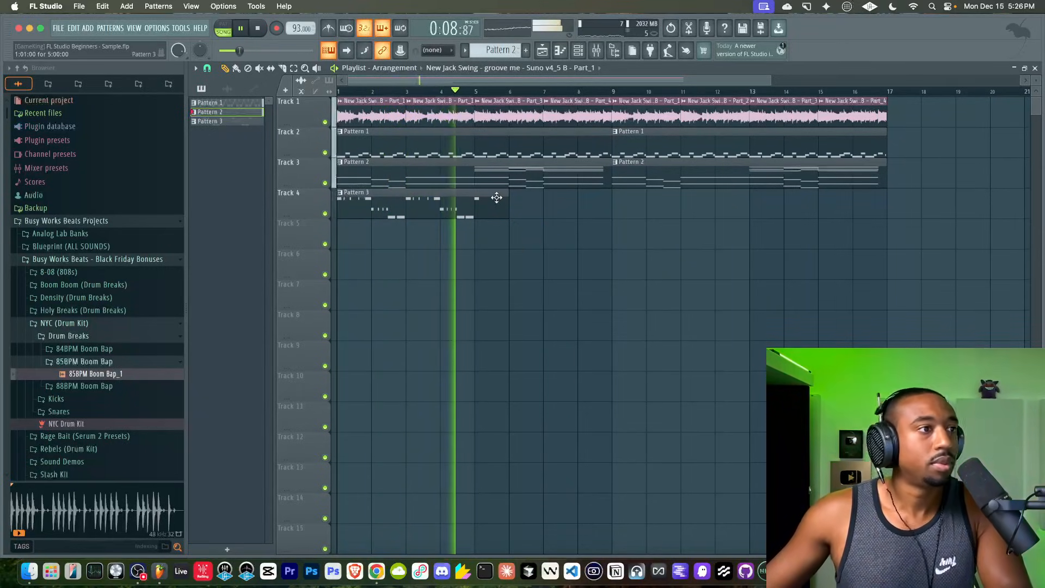
{"action": "left_click_drag", "start_coordinate": [509, 205], "coordinate": [423, 205]}
{"action": "key", "text": "super+b"}
{"action": "right_click", "coordinate": [559, 285]}
{"action": "key", "text": "space"}
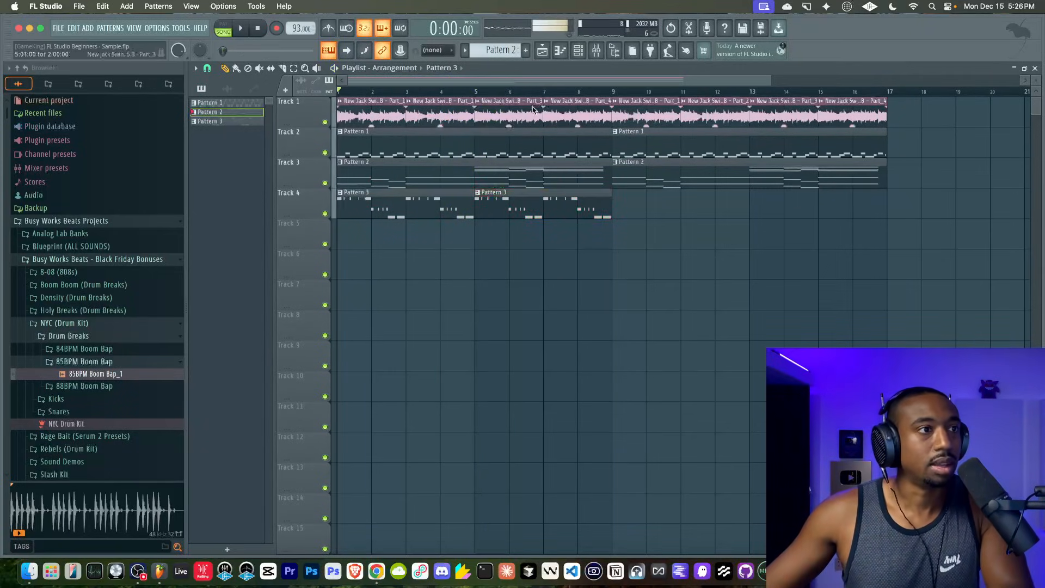
Replace the Track 1 sample slices from bar 9 onward with a duplicate of the slices in bars 1 to 8.
{"action": "left_click_drag", "start_coordinate": [654, 115], "coordinate": [890, 116]}
{"action": "key", "text": "Delete"}
{"action": "key", "text": "space"}
{"action": "left_click", "coordinate": [654, 113], "text": "super"}
{"action": "left_click_drag", "start_coordinate": [653, 113], "coordinate": [320, 114]}
{"action": "key", "text": "super+b"}
{"action": "right_click", "coordinate": [541, 280]}
In the Sample Group's Fruity Parametric EQ 2, lower the band 7 high shelf to about -10.3 dB.
{"action": "left_click", "coordinate": [597, 51]}
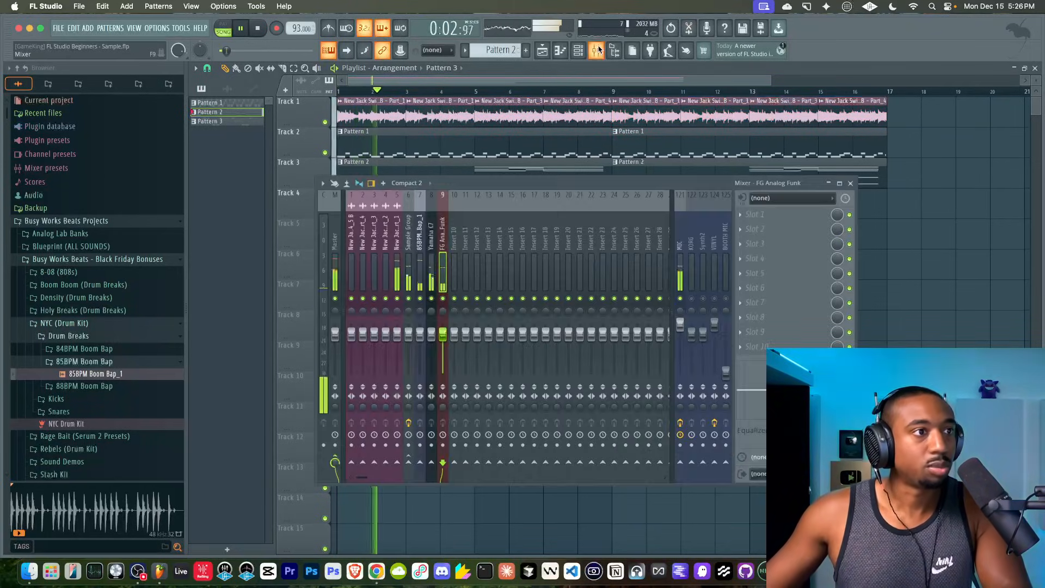
{"action": "left_click", "coordinate": [411, 245]}
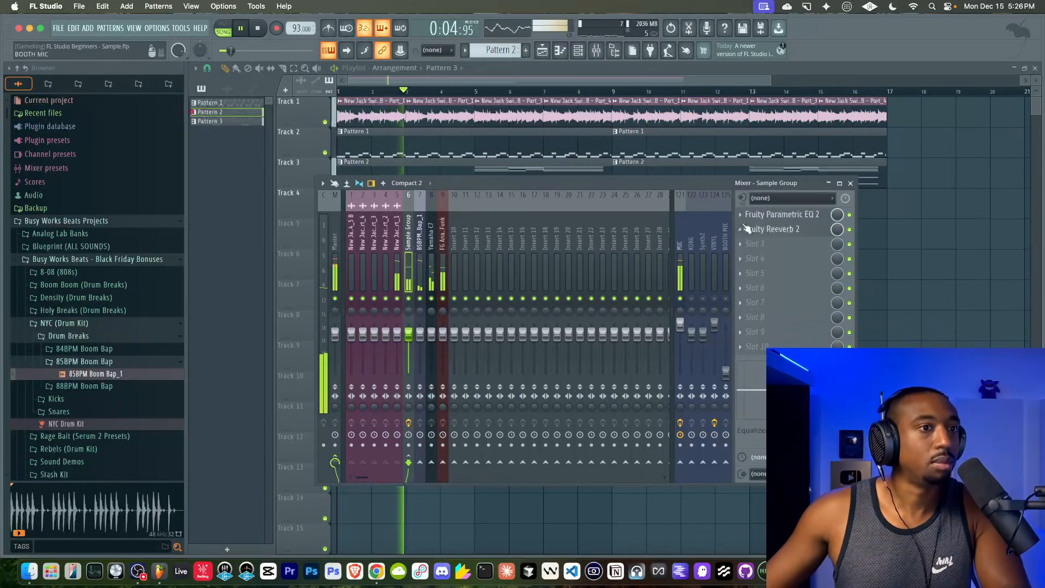
{"action": "left_click", "coordinate": [782, 214]}
{"action": "left_click_drag", "start_coordinate": [648, 337], "coordinate": [649, 306]}
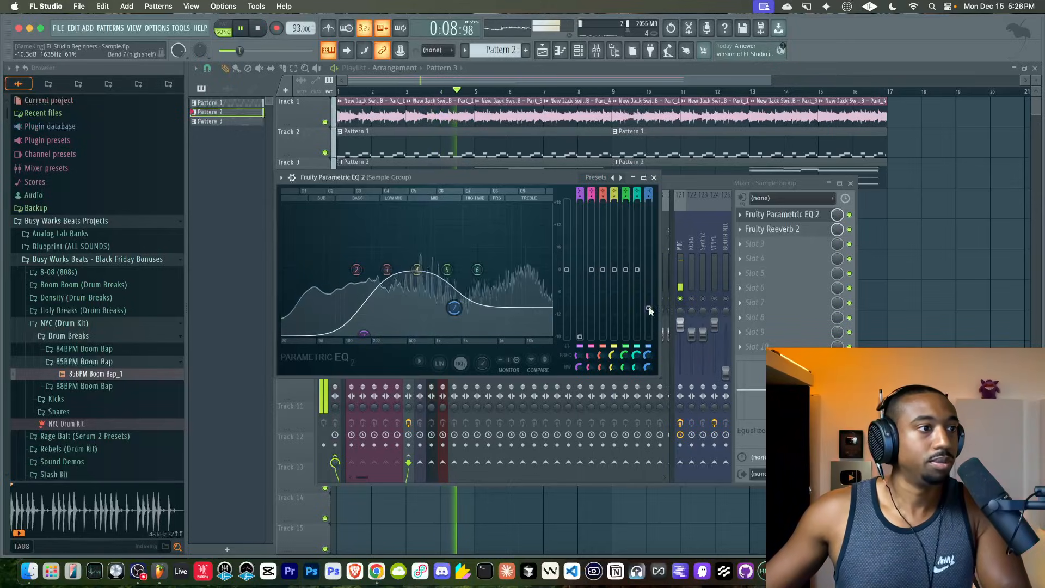
{"action": "left_click", "coordinate": [655, 178]}
{"action": "left_click", "coordinate": [850, 183]}
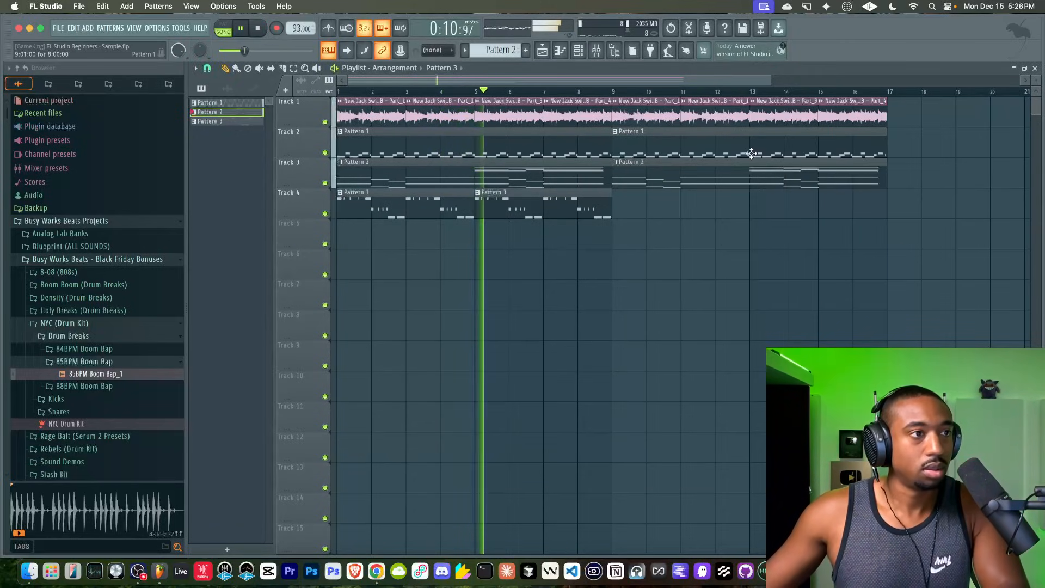
In the Sample Group's Fruity Reeverb 2, lower the wet level below 36% and set the decay time to about 11.9 sec.
{"action": "left_click", "coordinate": [596, 51]}
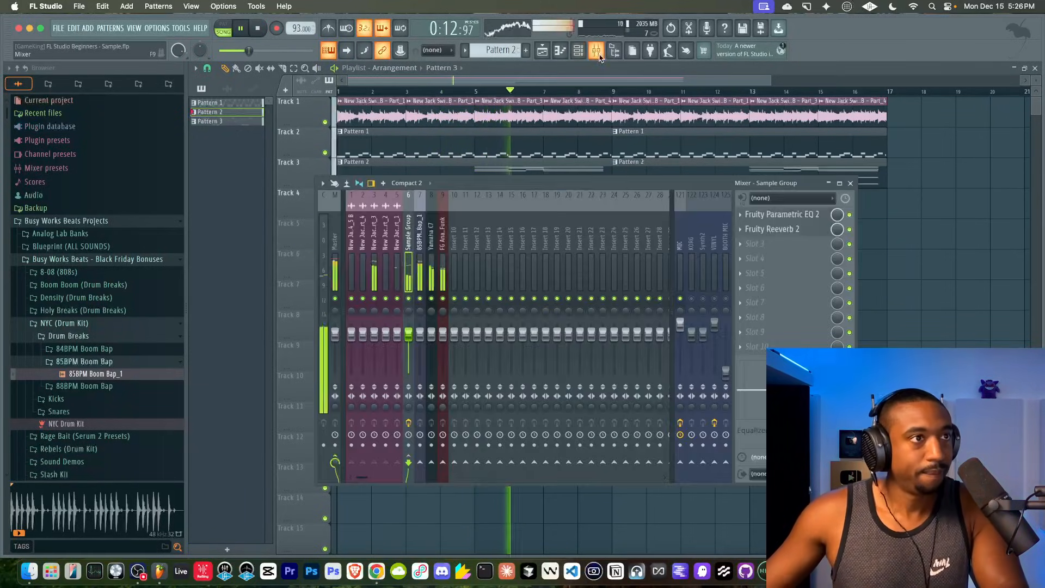
{"action": "left_click", "coordinate": [762, 229]}
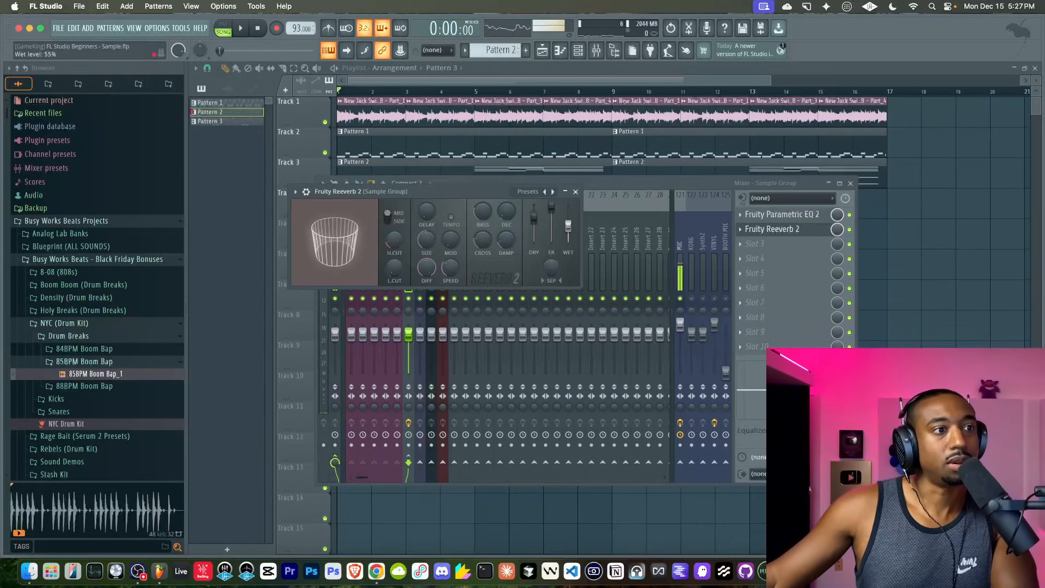
{"action": "key", "text": "space"}
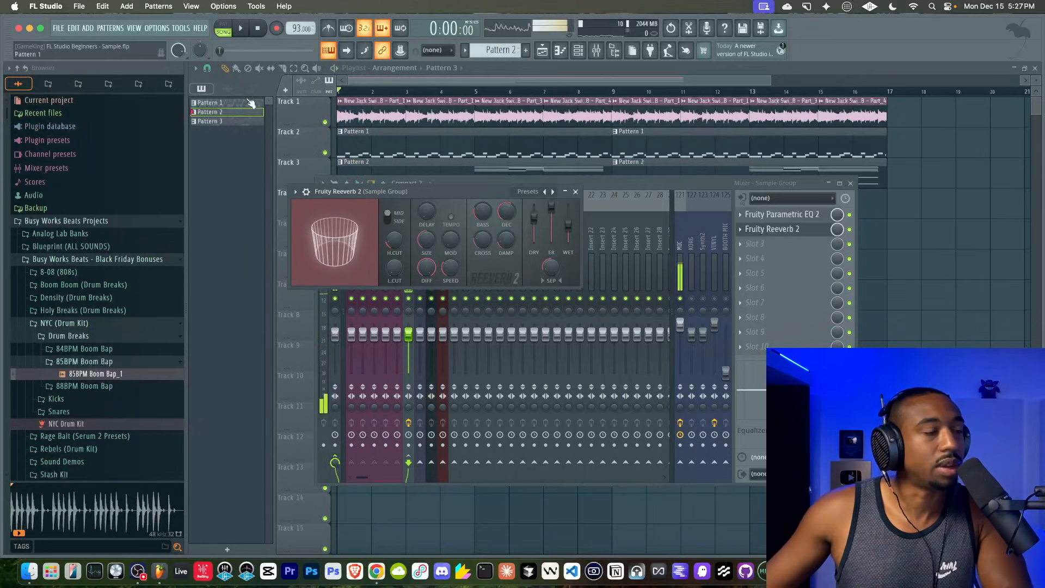
{"action": "key", "text": "space"}
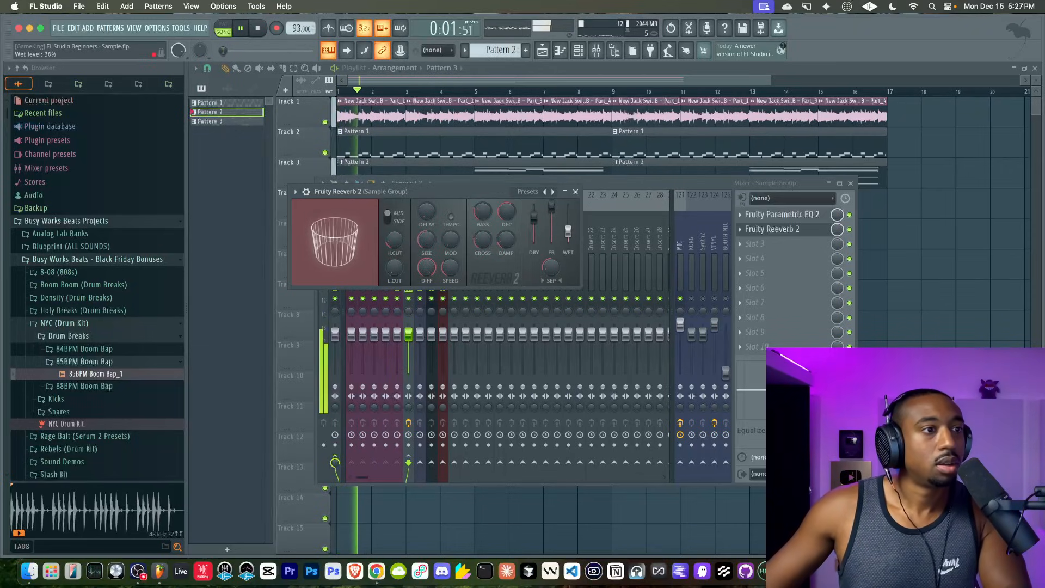
{"action": "left_click_drag", "start_coordinate": [569, 233], "coordinate": [568, 236]}
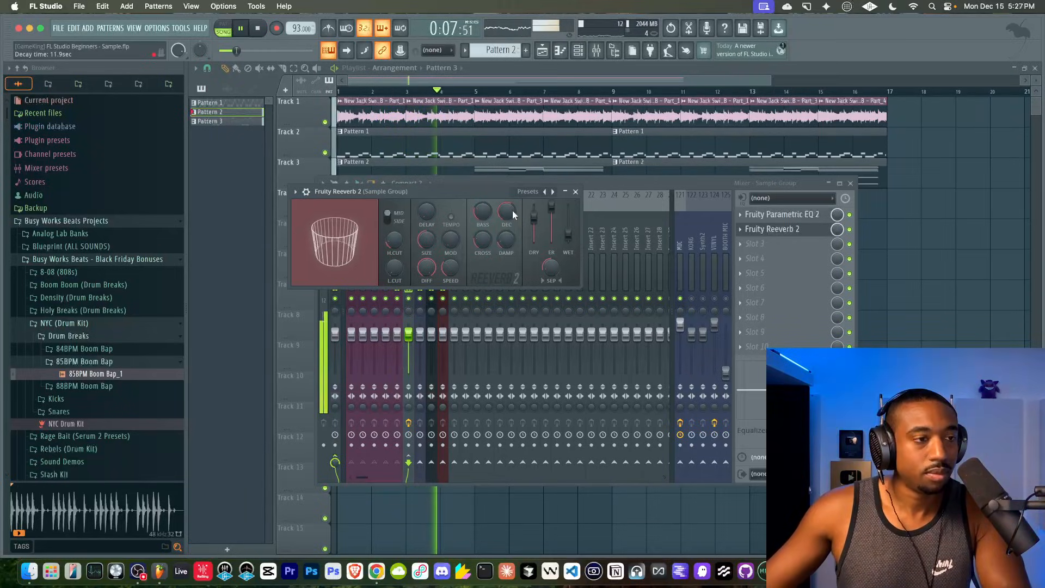
{"action": "right_click", "coordinate": [891, 312]}
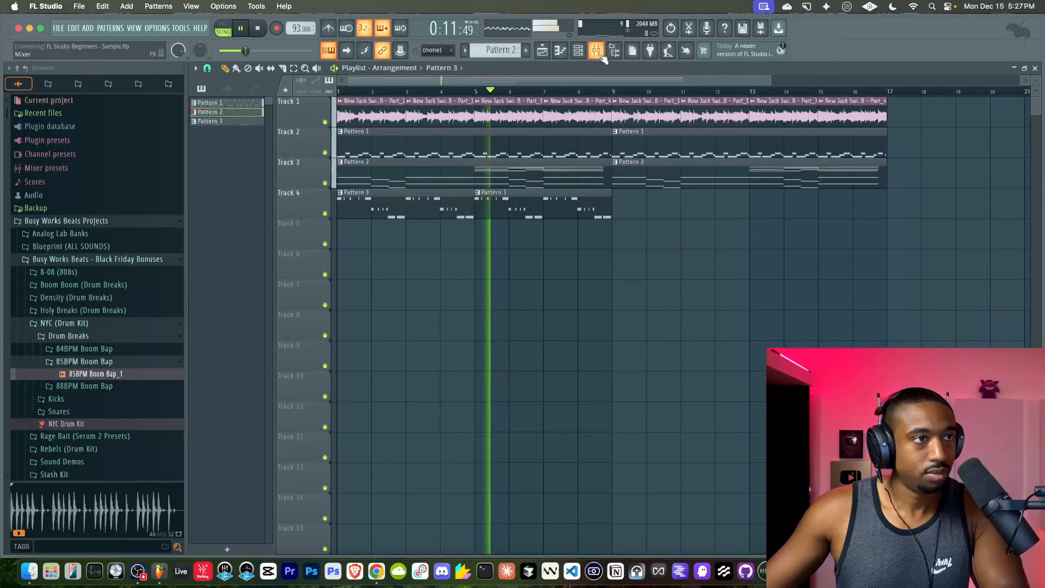
Audition FG Angry Analog on the Sawer channel, and load the FG 1982 preset from the Bass category.
{"action": "left_click", "coordinate": [578, 51]}
{"action": "left_click", "coordinate": [369, 151]}
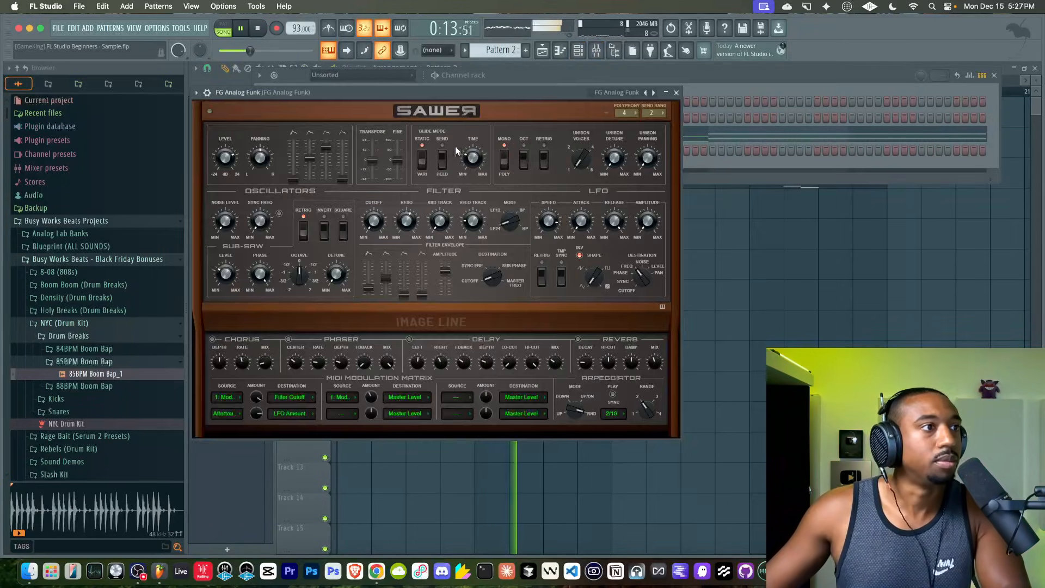
{"action": "left_click", "coordinate": [654, 93]}
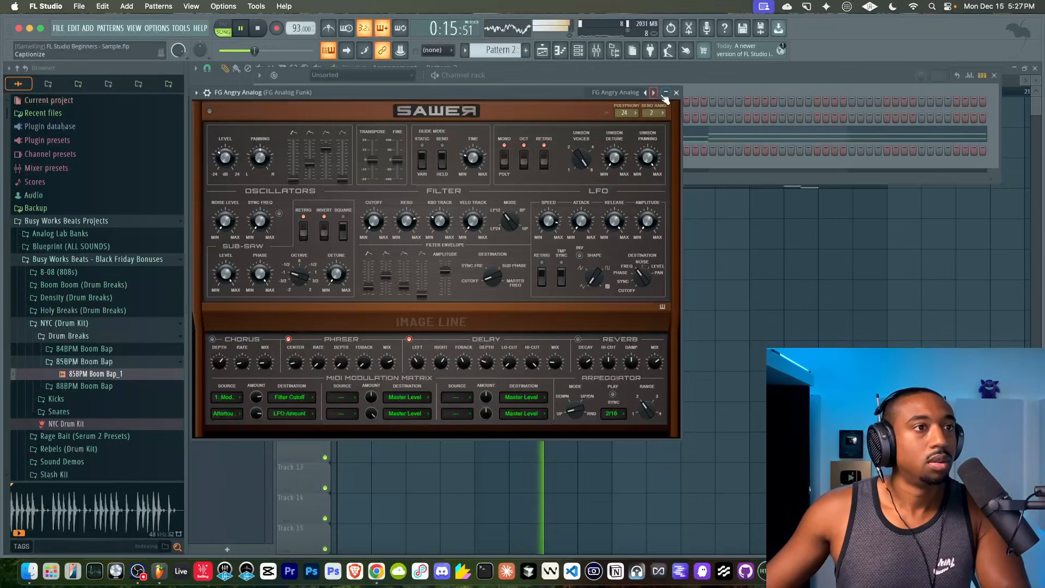
{"action": "left_click", "coordinate": [665, 92]}
{"action": "left_click", "coordinate": [360, 148]}
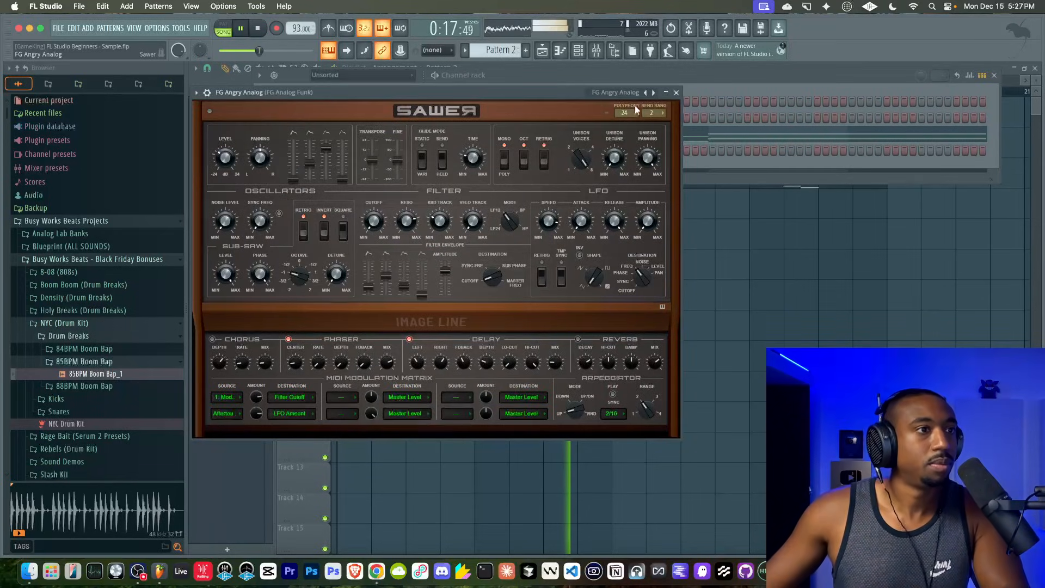
{"action": "left_click", "coordinate": [626, 94]}
{"action": "mouse_move", "coordinate": [653, 121]}
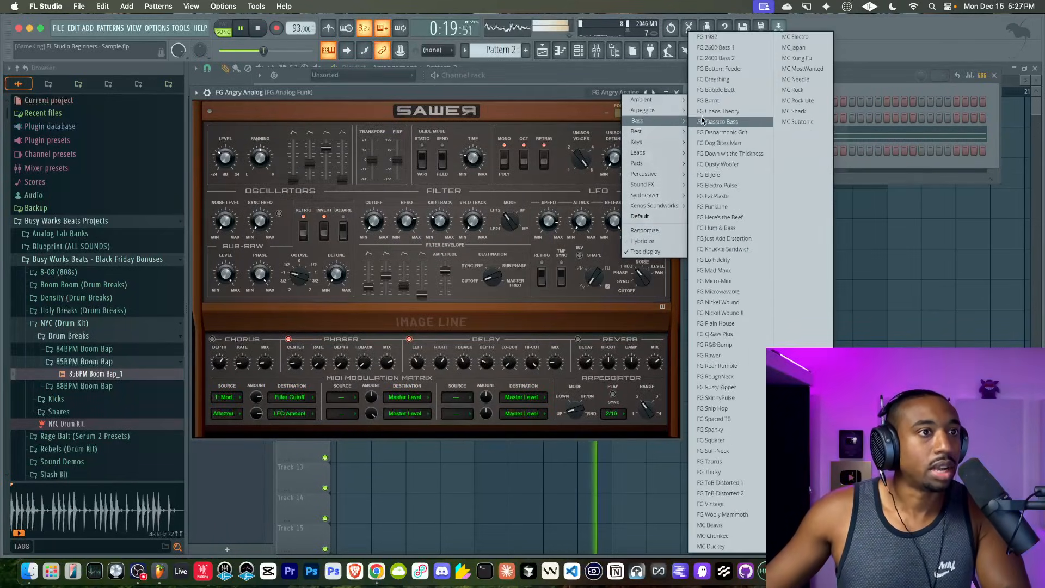
{"action": "left_click", "coordinate": [709, 38]}
{"action": "left_click", "coordinate": [665, 93]}
Duplicate both Pattern 3 clips on Track 4 so the synth part also covers bars 9 to 16.
{"action": "key", "text": "space"}
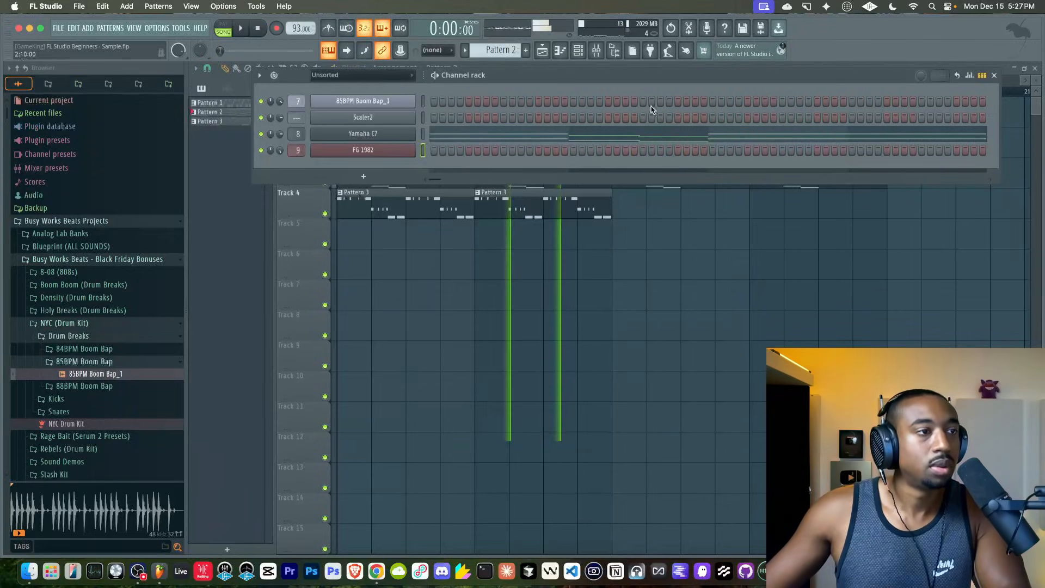
{"action": "key", "text": "space"}
{"action": "key", "text": "F6"}
{"action": "left_click_drag", "start_coordinate": [560, 241], "coordinate": [398, 203]}
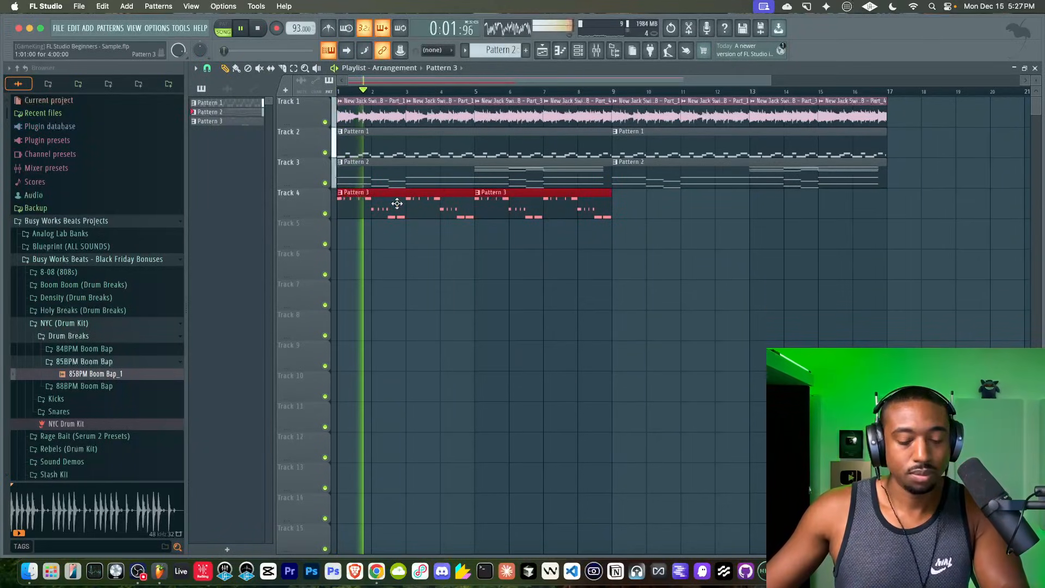
{"action": "key", "text": "super+b"}
{"action": "left_click", "coordinate": [461, 249], "text": "super"}
Set the decay time of the Sample Group's Fruity Reeverb 2 to about 6.3 sec and return to the Playlist.
{"action": "key", "text": "F6"}
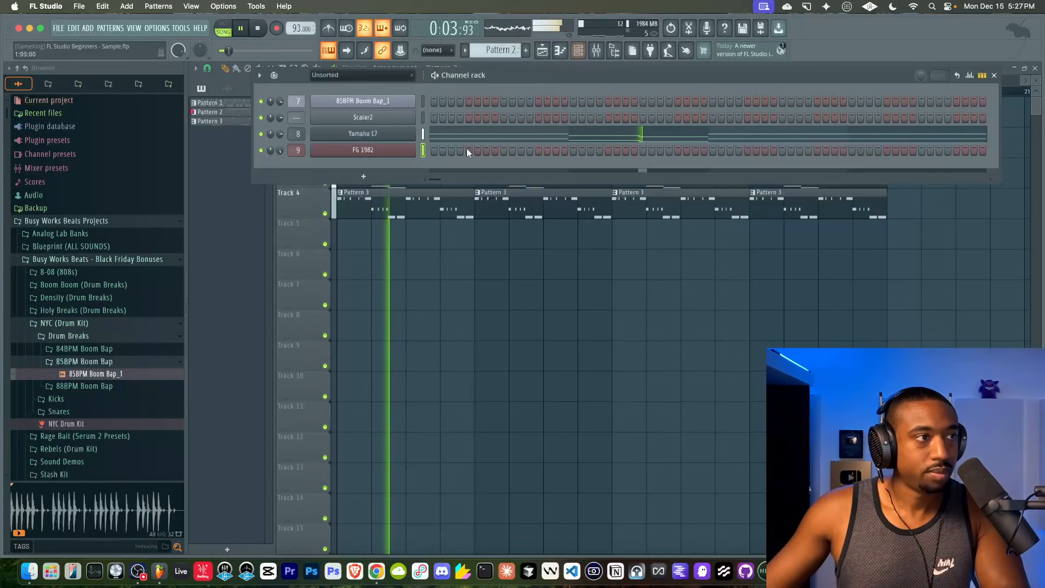
{"action": "left_click", "coordinate": [596, 50]}
{"action": "left_click", "coordinate": [409, 248]}
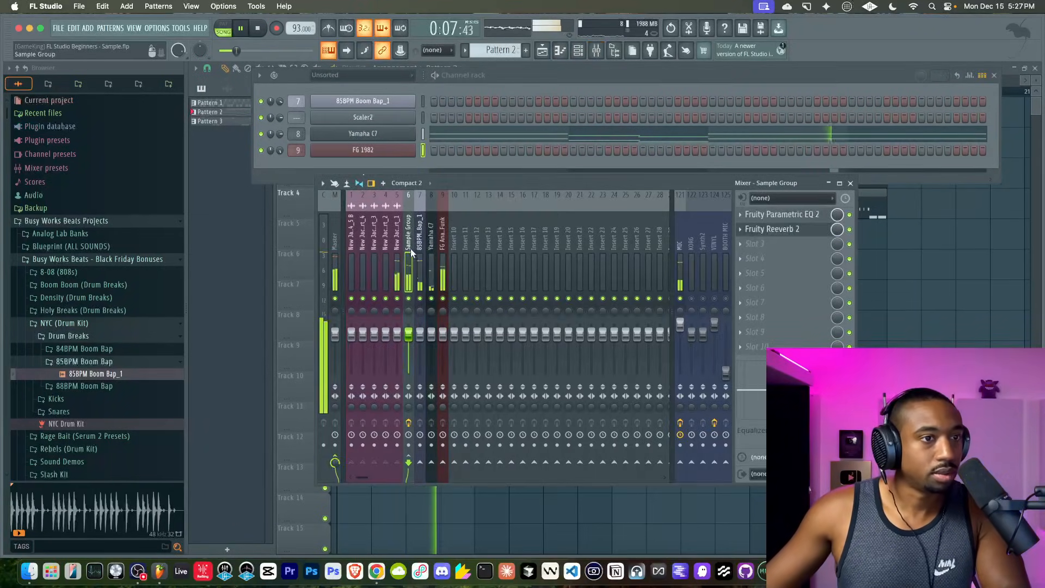
{"action": "left_click", "coordinate": [776, 229]}
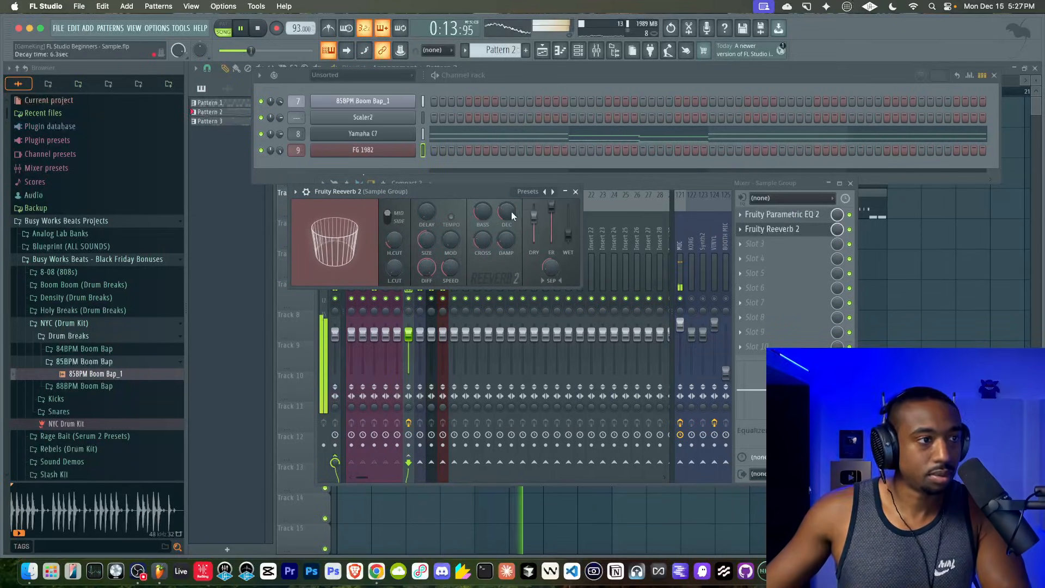
{"action": "left_click", "coordinate": [576, 191]}
{"action": "key", "text": "F5"}
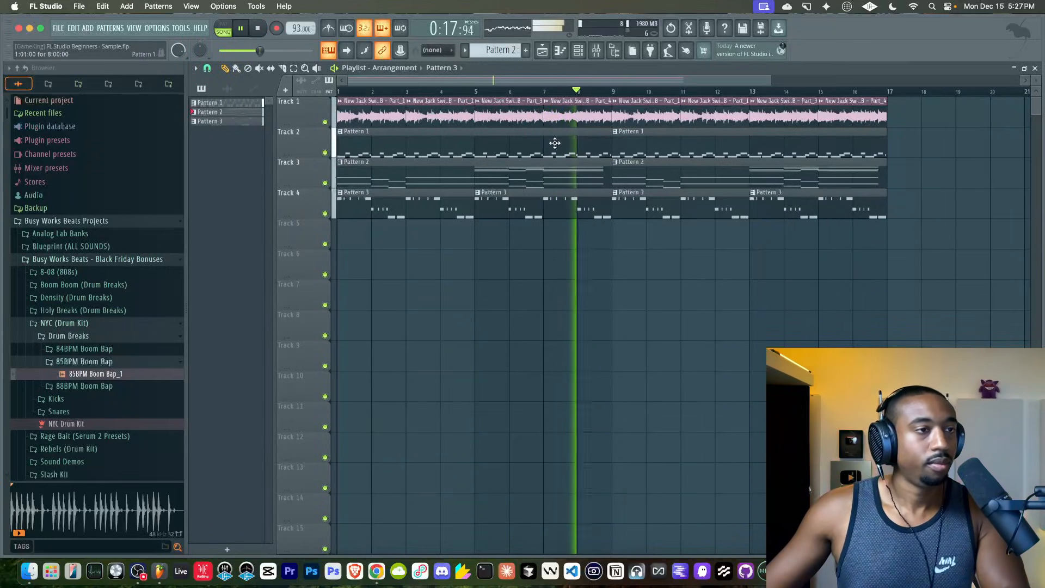
Check the FG 1982 synth and delete the second Pattern 2 clip, starting at bar 9 on Track 3.
{"action": "left_click", "coordinate": [576, 53]}
{"action": "left_click", "coordinate": [391, 150]}
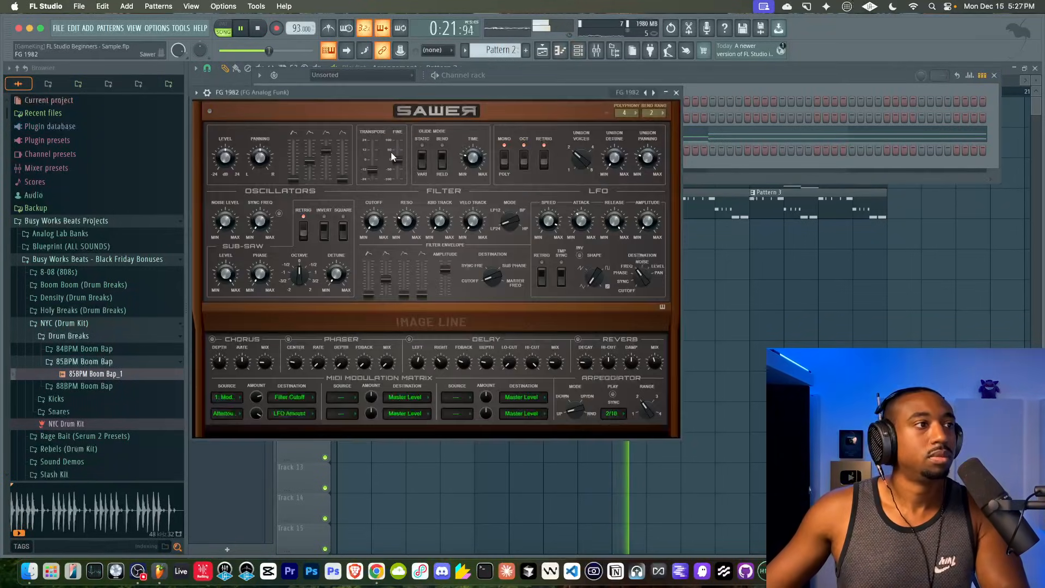
{"action": "right_click", "coordinate": [741, 251]}
{"action": "right_click", "coordinate": [658, 177]}
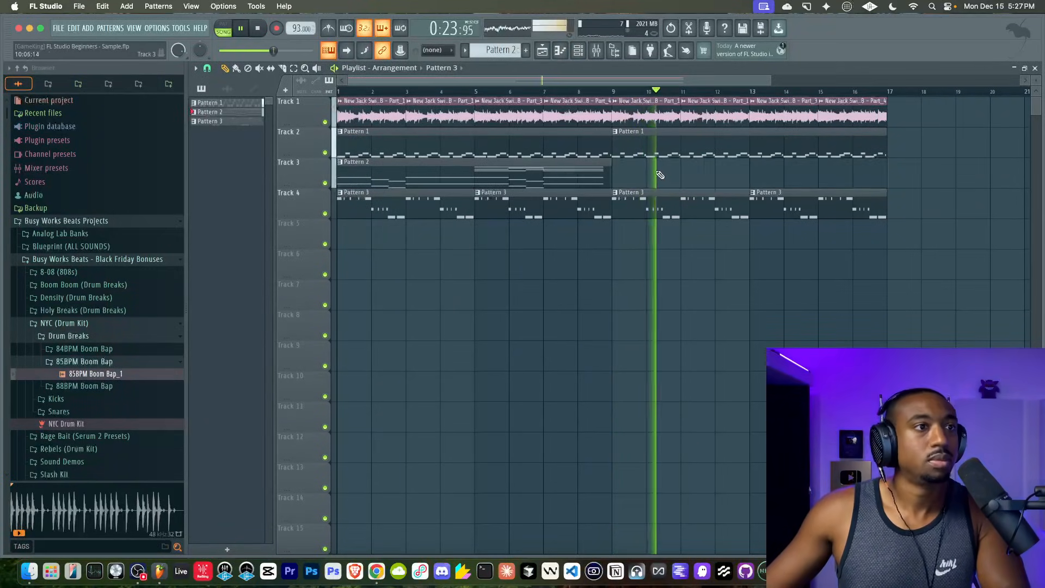
Audition the Bass presets following FG 1982 on the Sawer channel, stepping through FG Bubble Butt to FG Burnt.
{"action": "left_click", "coordinate": [579, 50]}
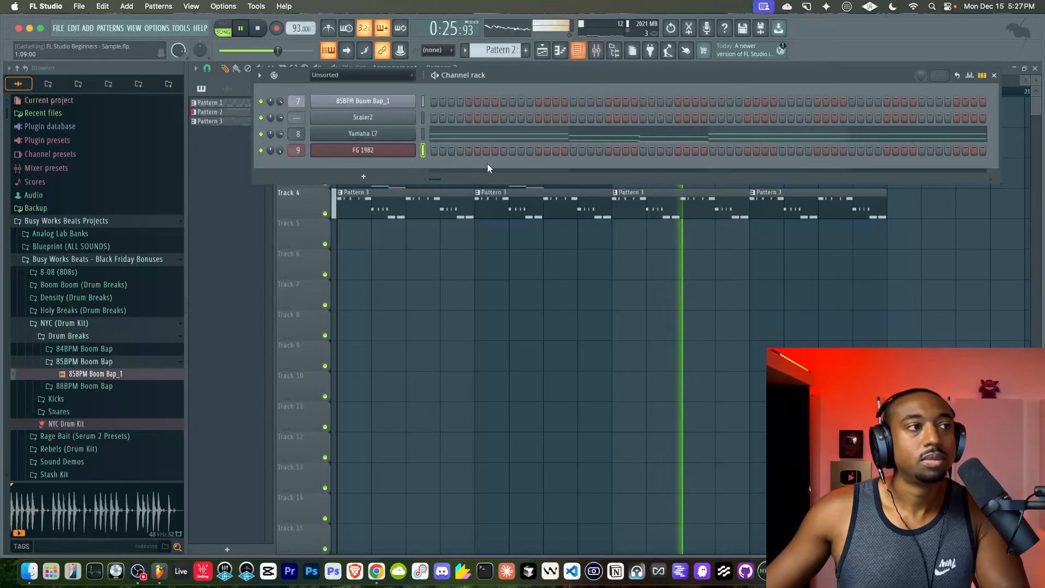
{"action": "left_click", "coordinate": [422, 147]}
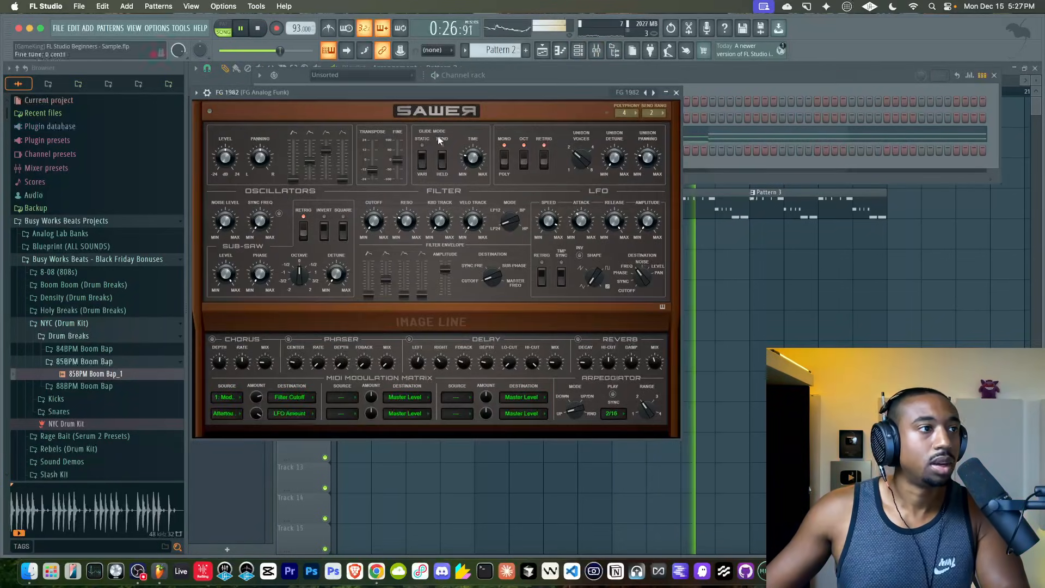
{"action": "left_click", "coordinate": [654, 93]}
{"action": "left_click", "coordinate": [653, 95]}
{"action": "left_click", "coordinate": [653, 95]}
{"action": "left_click", "coordinate": [653, 94]}
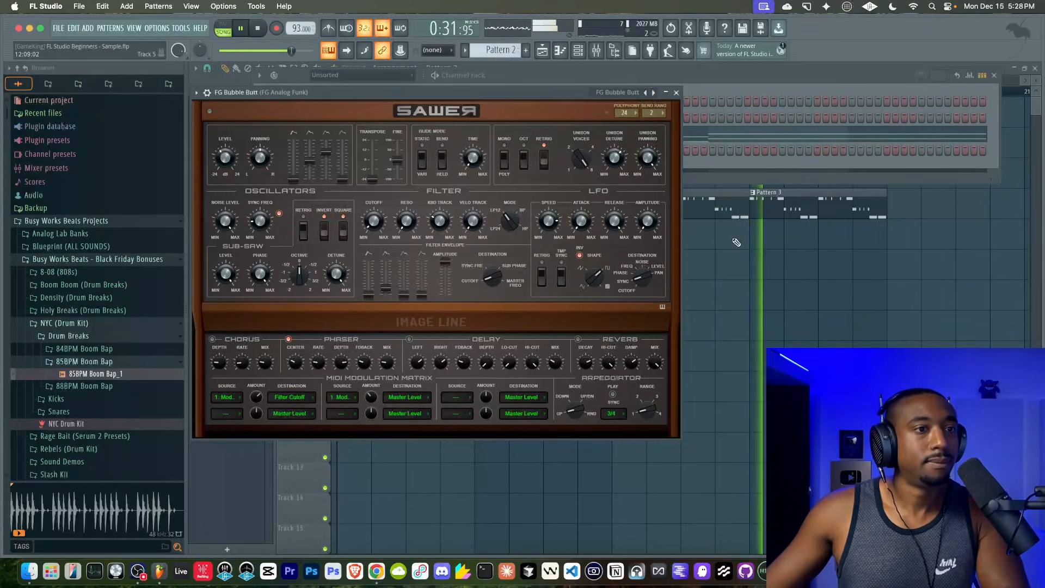
{"action": "left_click", "coordinate": [653, 95]}
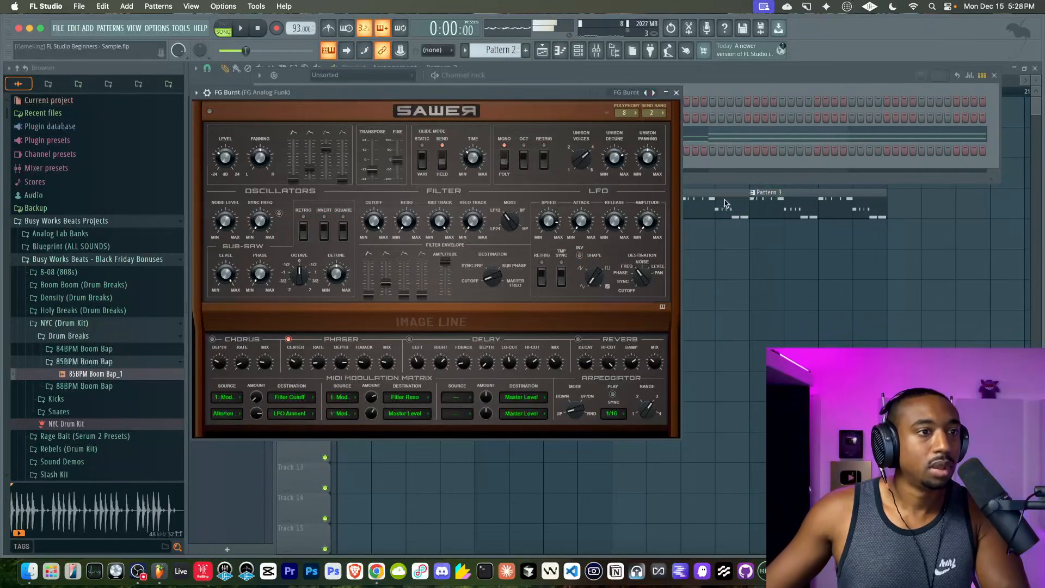
Transpose Pattern 3's synth notes up one octave in the Piano roll and return to the Playlist.
{"action": "double_click", "coordinate": [724, 203]}
{"action": "key", "text": "ctrl+Up"}
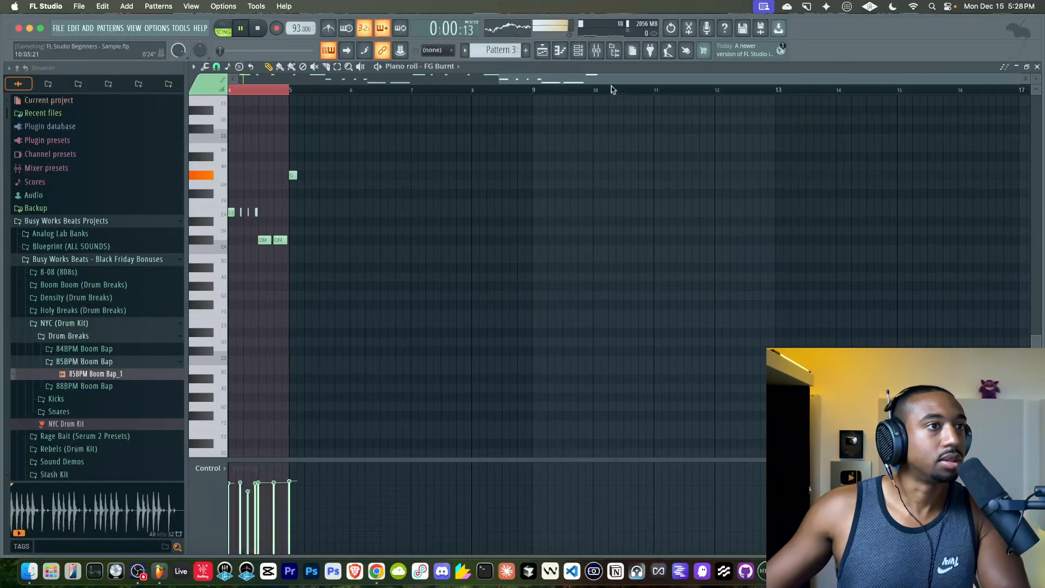
{"action": "left_click", "coordinate": [1017, 66]}
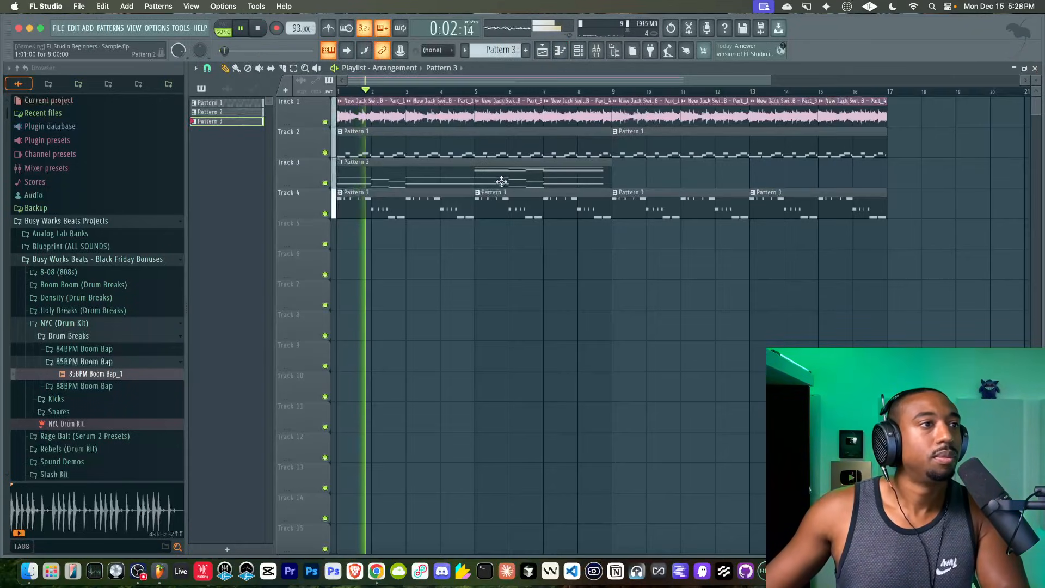
Audition further Sawer Bass presets during playback, from FG Chaos Theory and FG Classico Bass through FG Dog Bites Man to FG Dusty Woofer.
{"action": "left_click", "coordinate": [578, 50]}
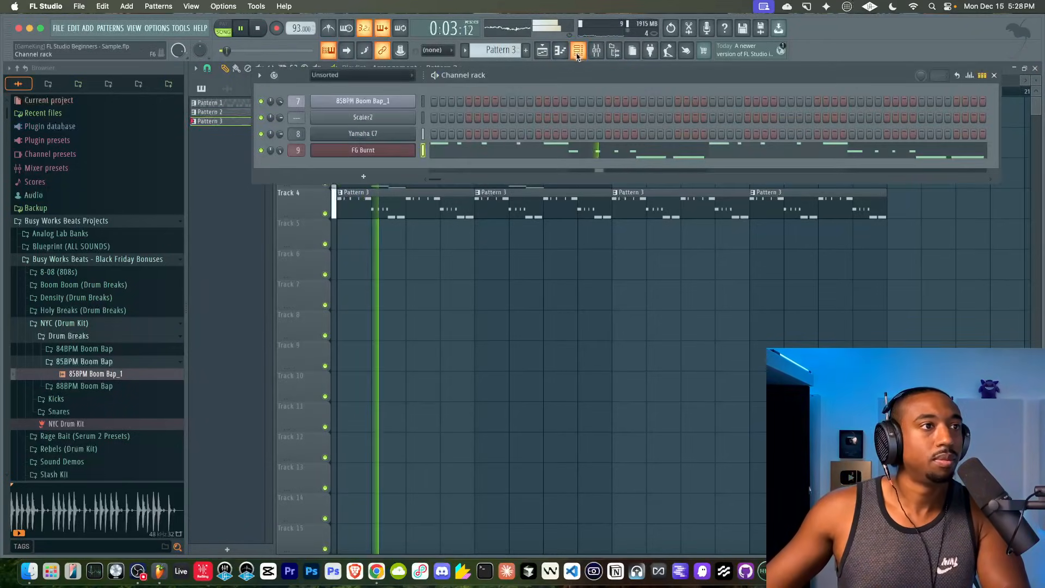
{"action": "left_click", "coordinate": [392, 150]}
{"action": "left_click", "coordinate": [654, 92]}
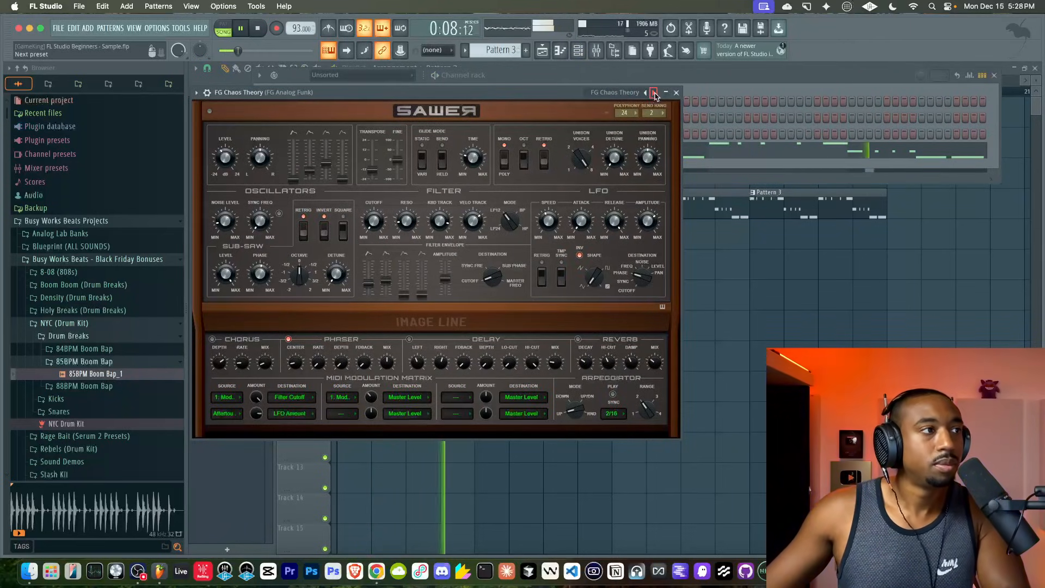
{"action": "left_click", "coordinate": [654, 93]}
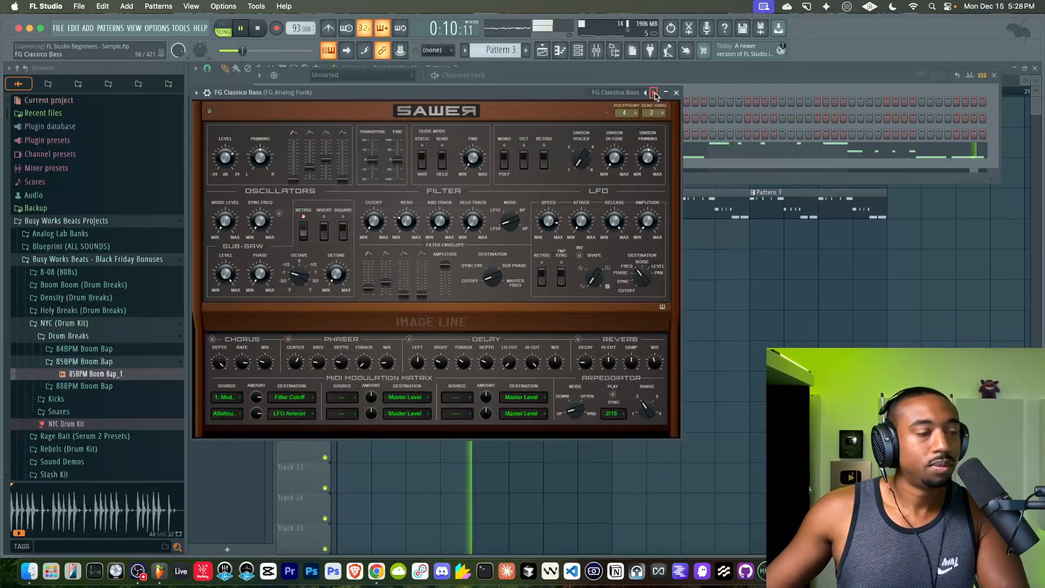
{"action": "left_click", "coordinate": [634, 95]}
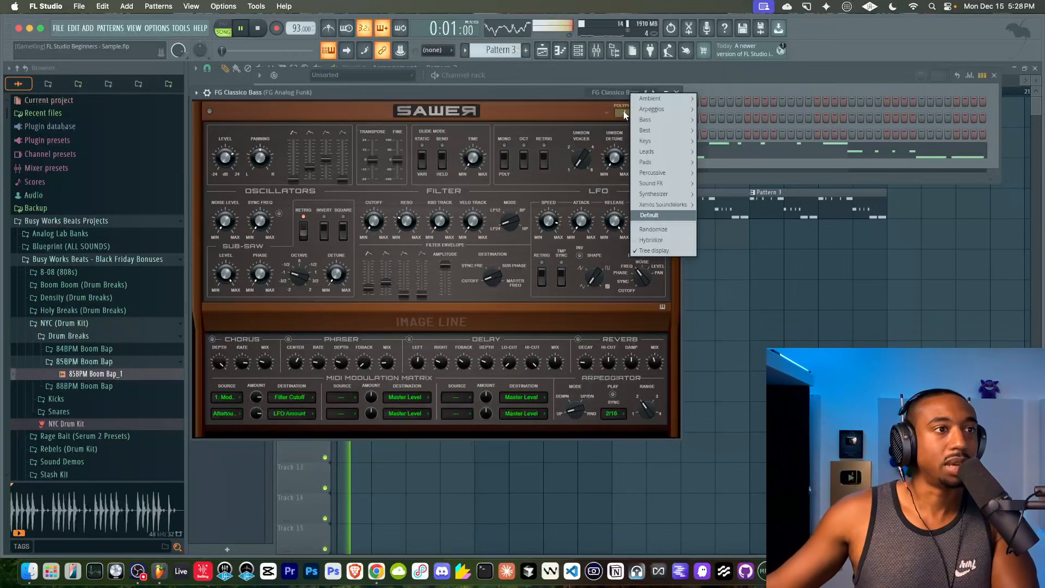
{"action": "mouse_move", "coordinate": [661, 120]}
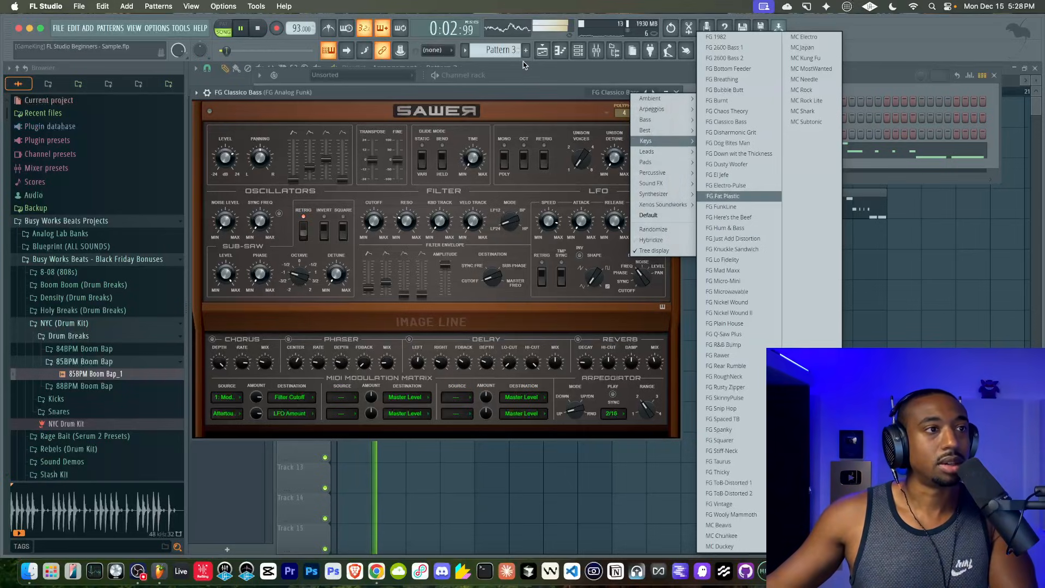
{"action": "left_click", "coordinate": [731, 133]}
{"action": "left_click", "coordinate": [654, 93]}
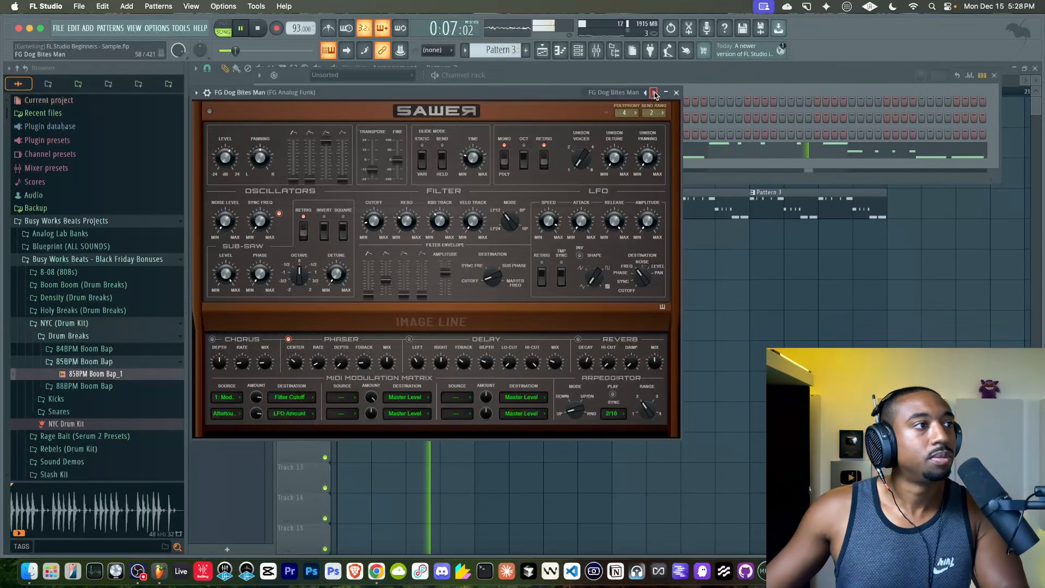
{"action": "left_click", "coordinate": [655, 93]}
{"action": "left_click", "coordinate": [654, 93]}
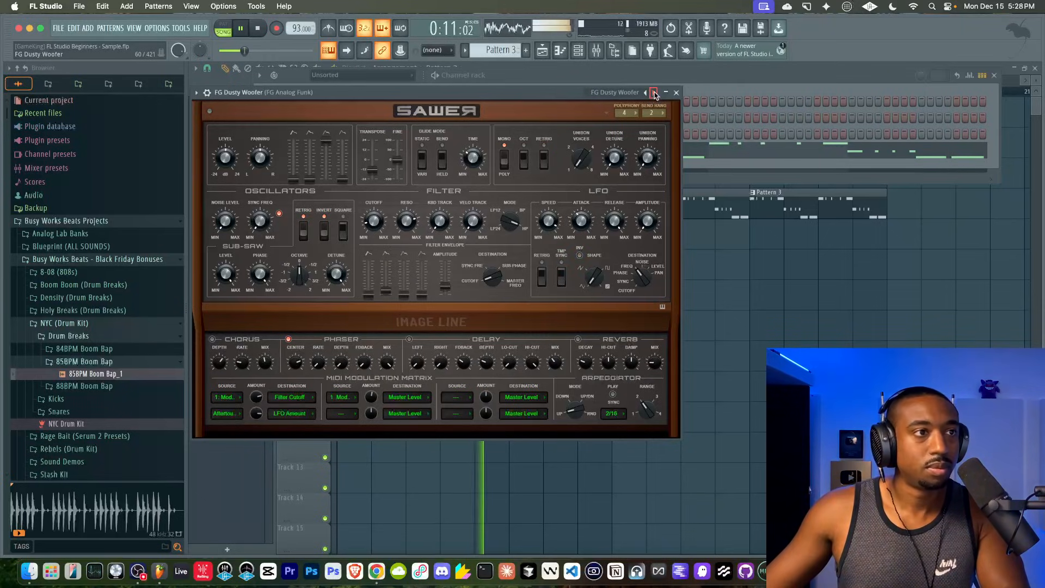
Audition further Sawer presets from FG Dusty Woofer up to FG Fat Plastic, and load FG Analog Funk from the preset list.
{"action": "left_click", "coordinate": [654, 92]}
{"action": "left_click", "coordinate": [654, 92]}
{"action": "left_click", "coordinate": [654, 93]}
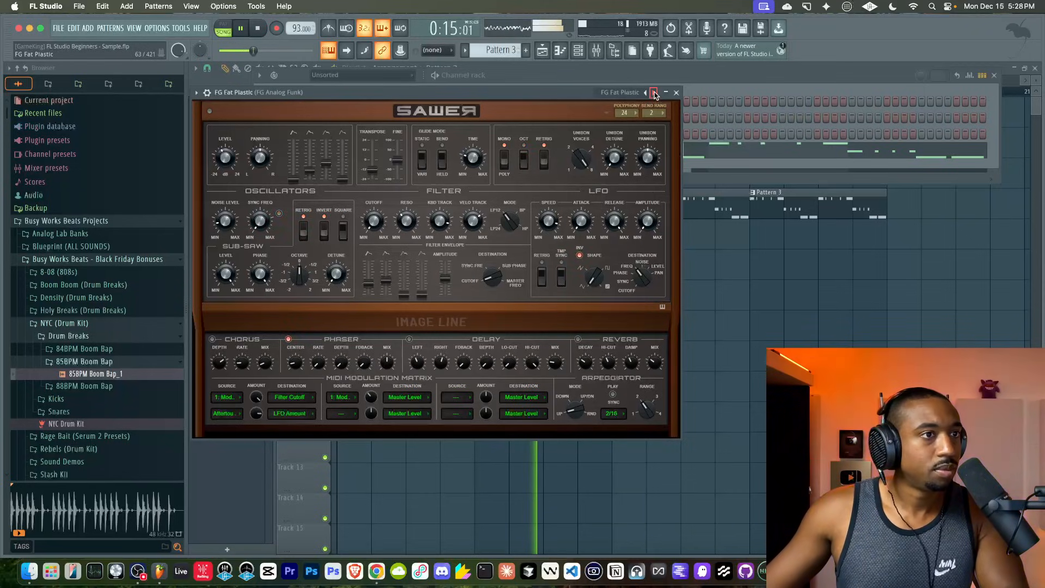
{"action": "left_click", "coordinate": [636, 93]}
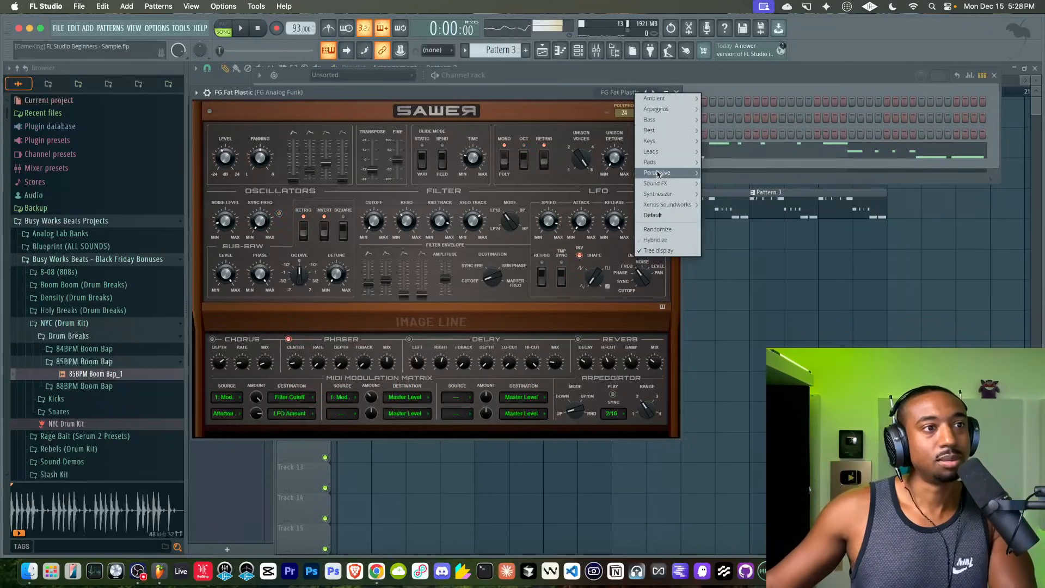
{"action": "mouse_move", "coordinate": [652, 151]}
{"action": "left_click", "coordinate": [735, 36]}
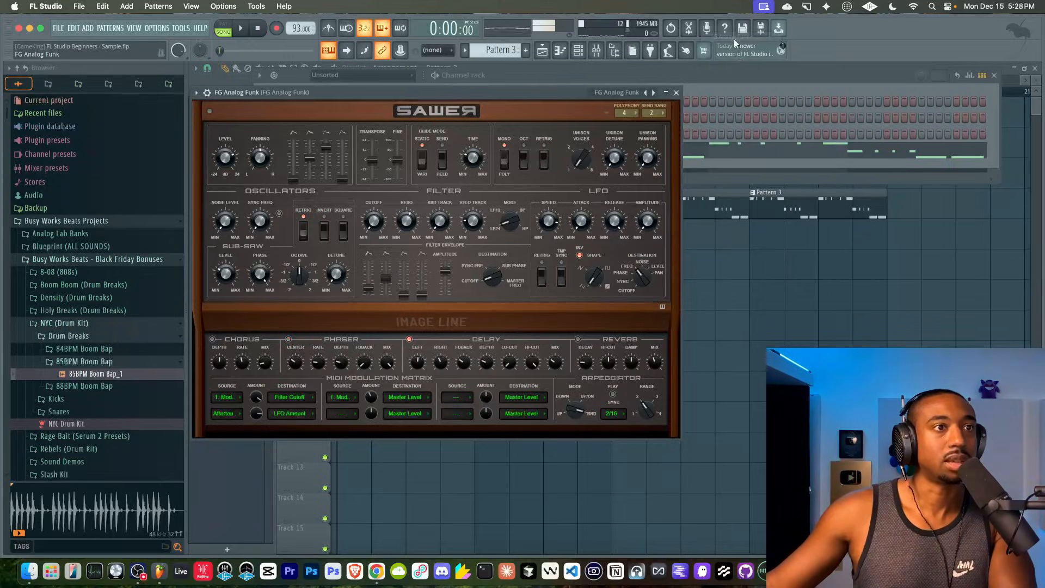
Check the FG Analog Funk notes of Pattern 3 in the Piano roll and return to the Playlist.
{"action": "left_click", "coordinate": [721, 159]}
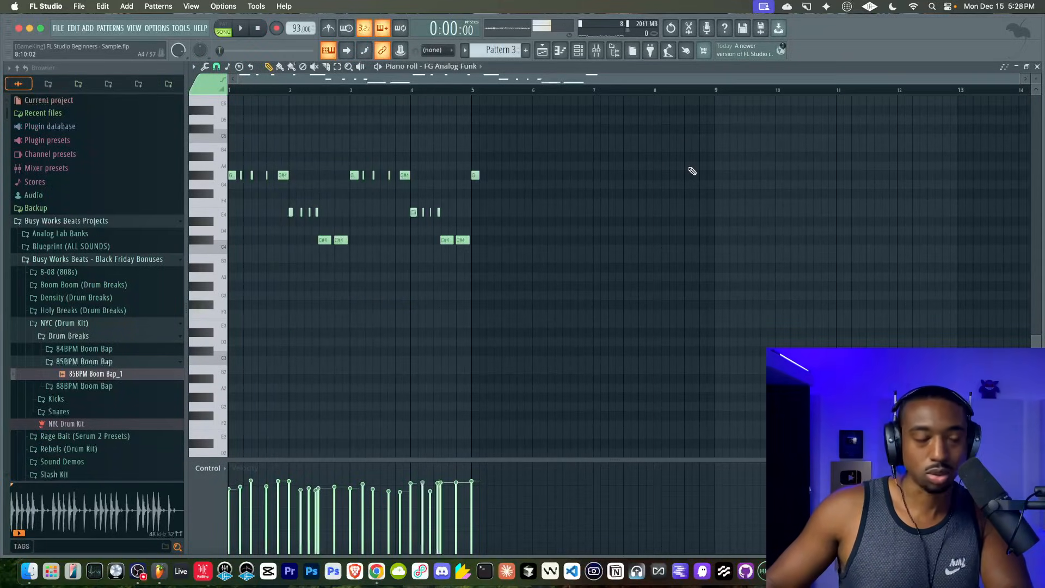
{"action": "left_click", "coordinate": [1037, 66]}
{"action": "right_click", "coordinate": [817, 271]}
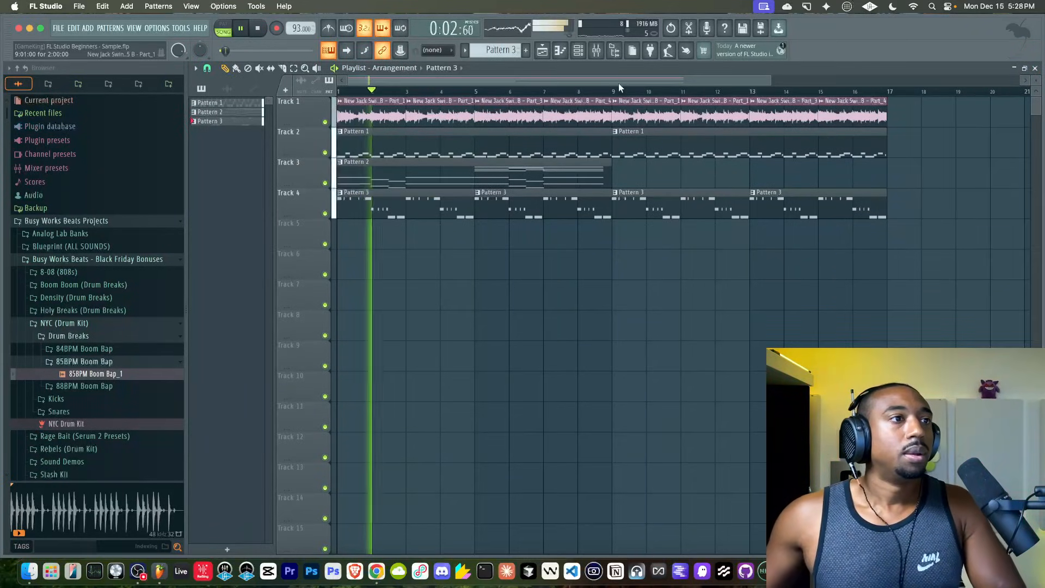
Increase the unison voices of the FG Analog Funk Sawer synth and set its unison panning to 58% during playback.
{"action": "left_click", "coordinate": [578, 50]}
{"action": "left_click", "coordinate": [379, 151]}
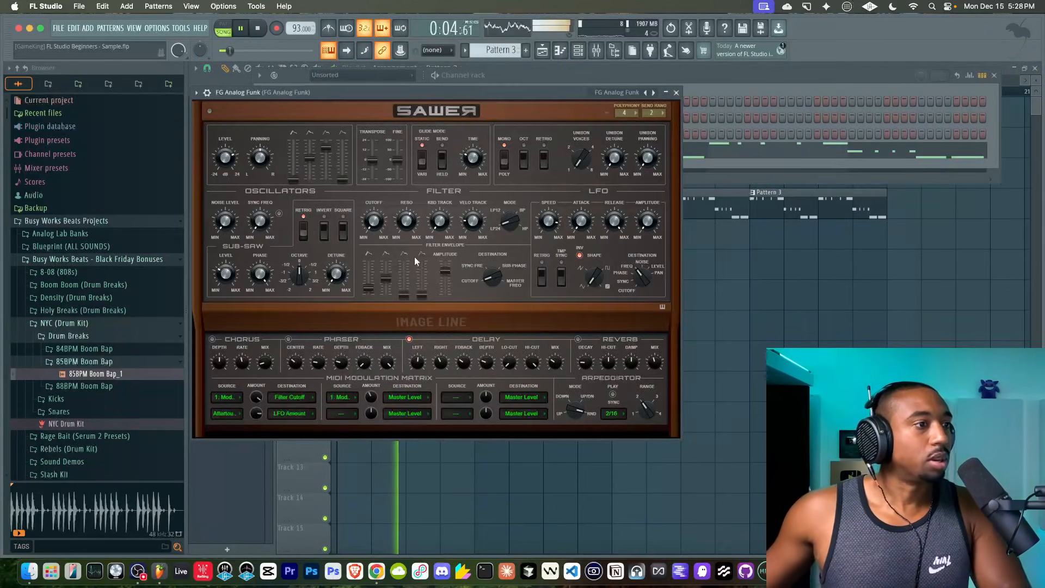
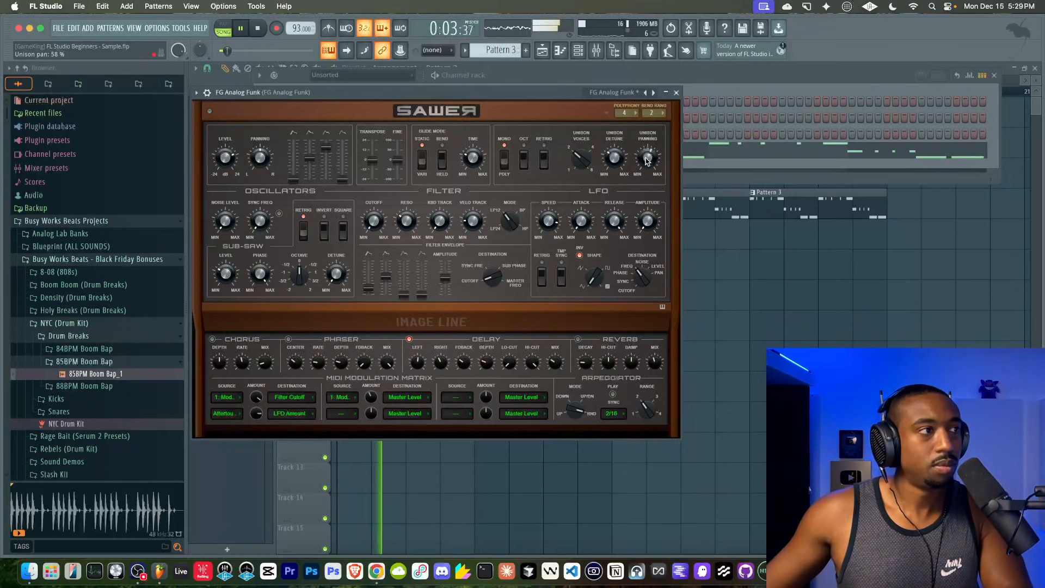
{"action": "right_click", "coordinate": [735, 275]}
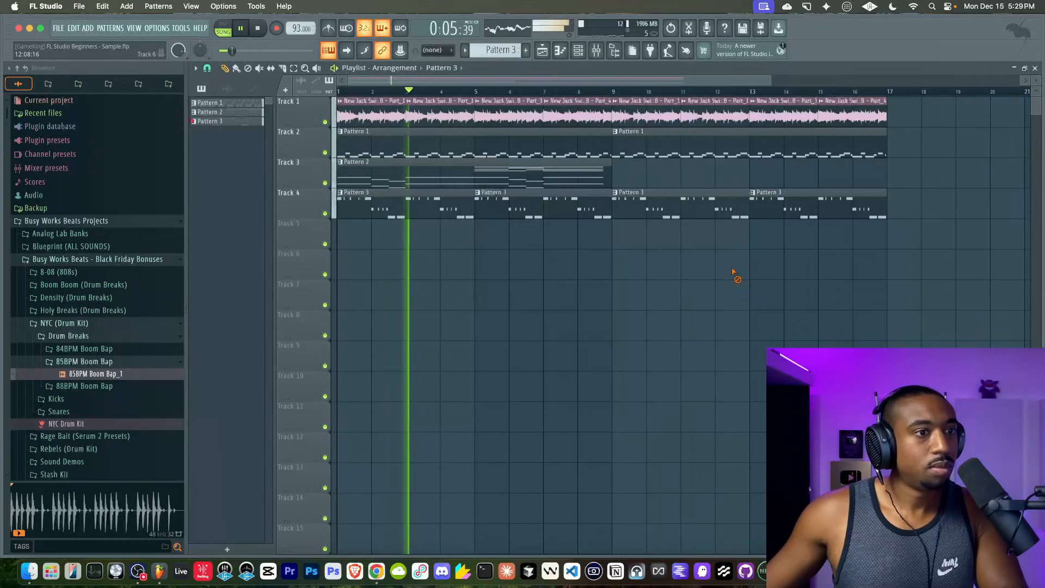
Create the empty Pattern 4 after Pattern 3 and return to the Playlist.
{"action": "left_click", "coordinate": [599, 54]}
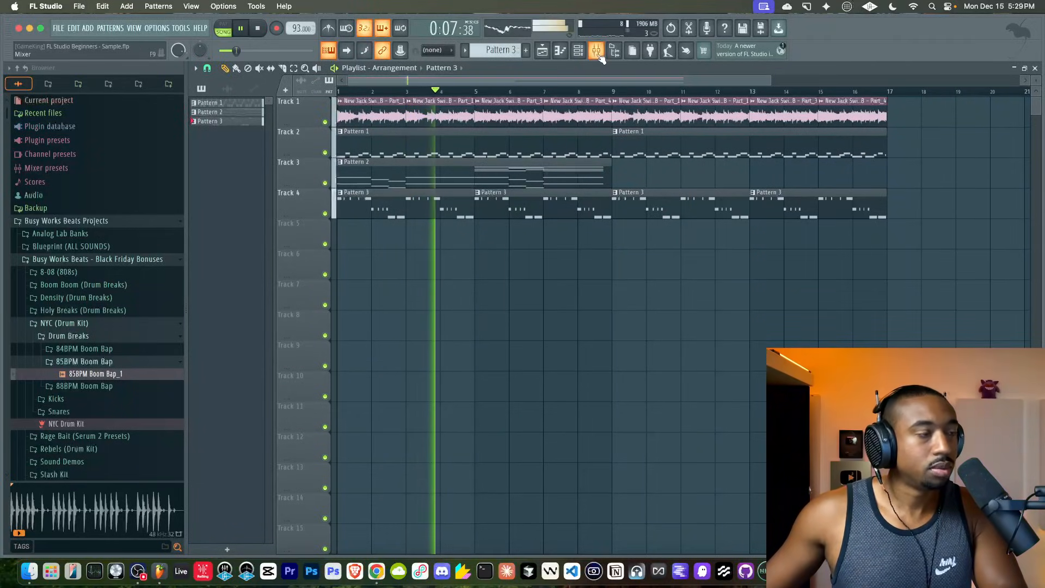
{"action": "left_click", "coordinate": [576, 51]}
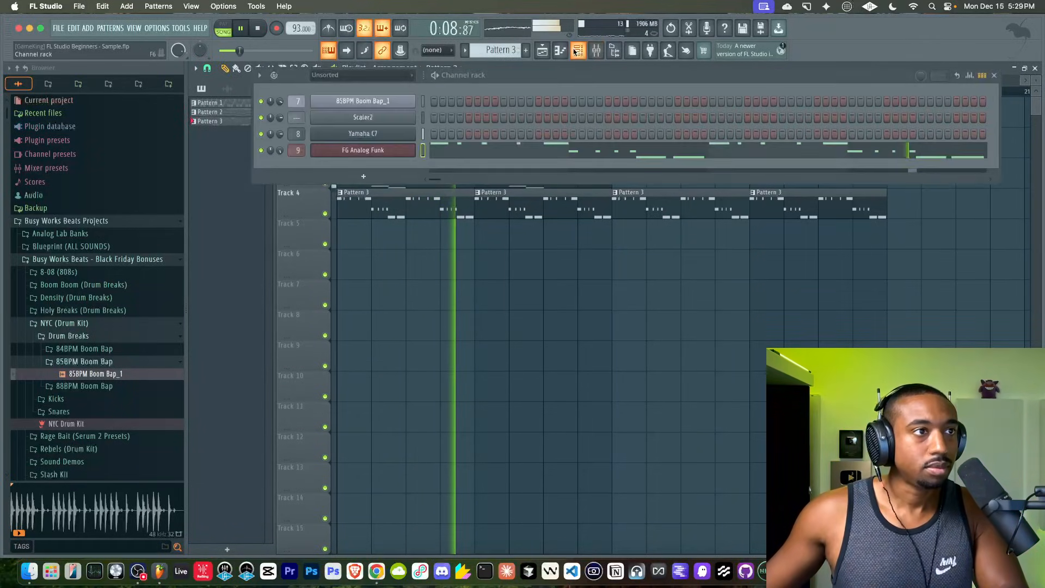
{"action": "left_click", "coordinate": [525, 50]}
{"action": "right_click", "coordinate": [352, 264]}
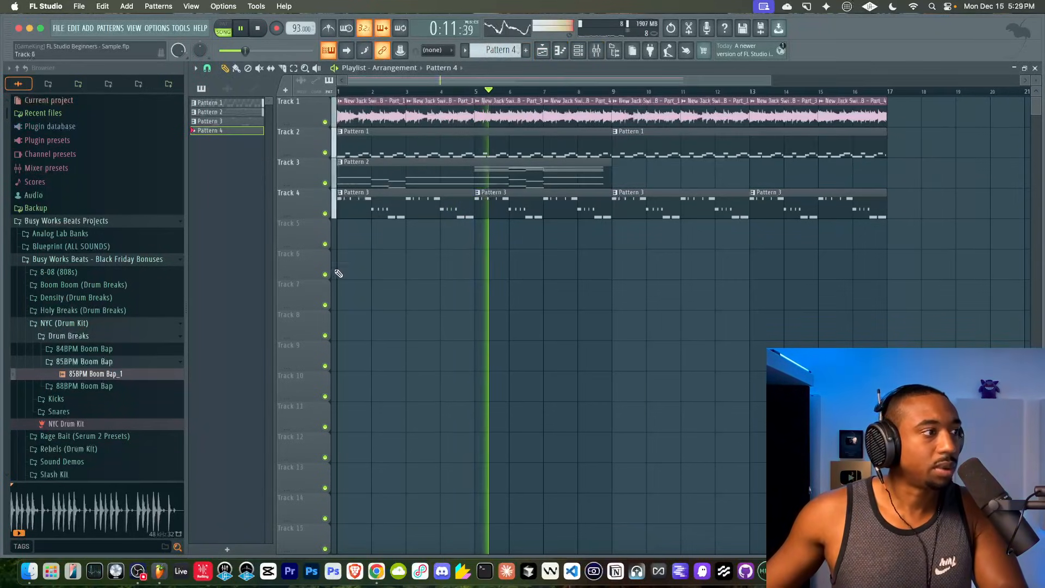
Look through the 88BPM Boom Bap drum breaks, collapse the NYC (Drum Kit) folder and stop playback.
{"action": "left_click", "coordinate": [83, 386]}
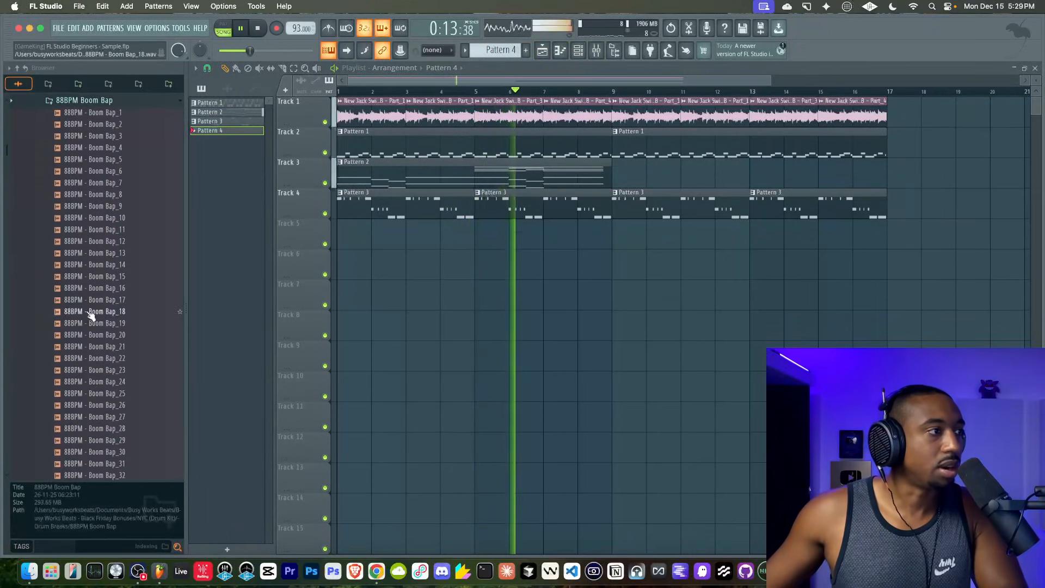
{"action": "scroll", "coordinate": [88, 360], "scroll_direction": "down", "scroll_amount": 3}
{"action": "scroll", "coordinate": [87, 338], "scroll_direction": "up", "scroll_amount": 10}
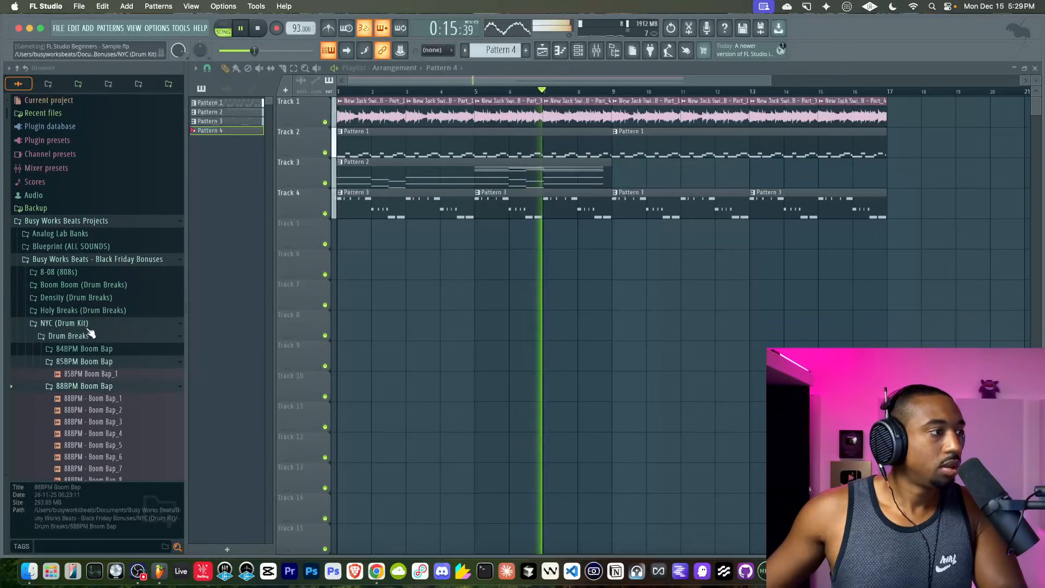
{"action": "left_click", "coordinate": [77, 324]}
{"action": "key", "text": "space"}
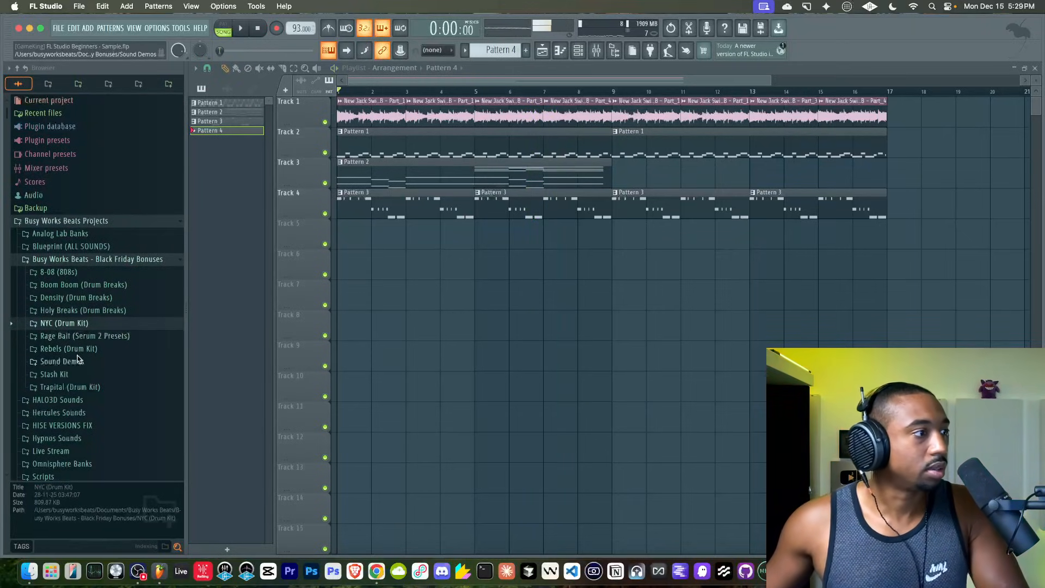
Open the Hi Hats folder of Rebels (Drum Kit) and preview samples such as Hi Hat_20 and Hi Hat_18 against the beat.
{"action": "left_click", "coordinate": [76, 349]}
{"action": "left_click", "coordinate": [75, 368]}
{"action": "key", "text": "space"}
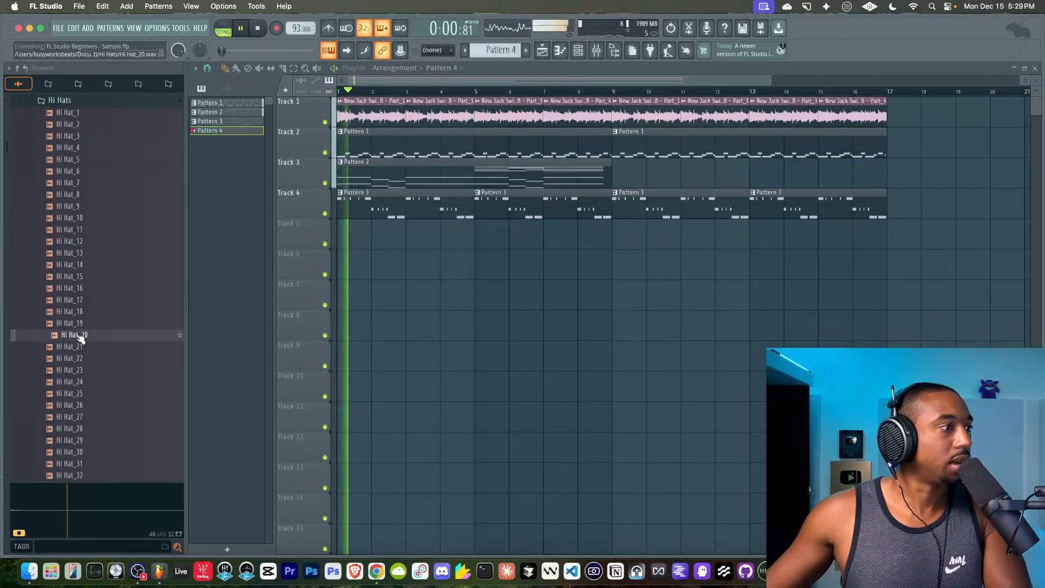
{"action": "left_click", "coordinate": [79, 313]}
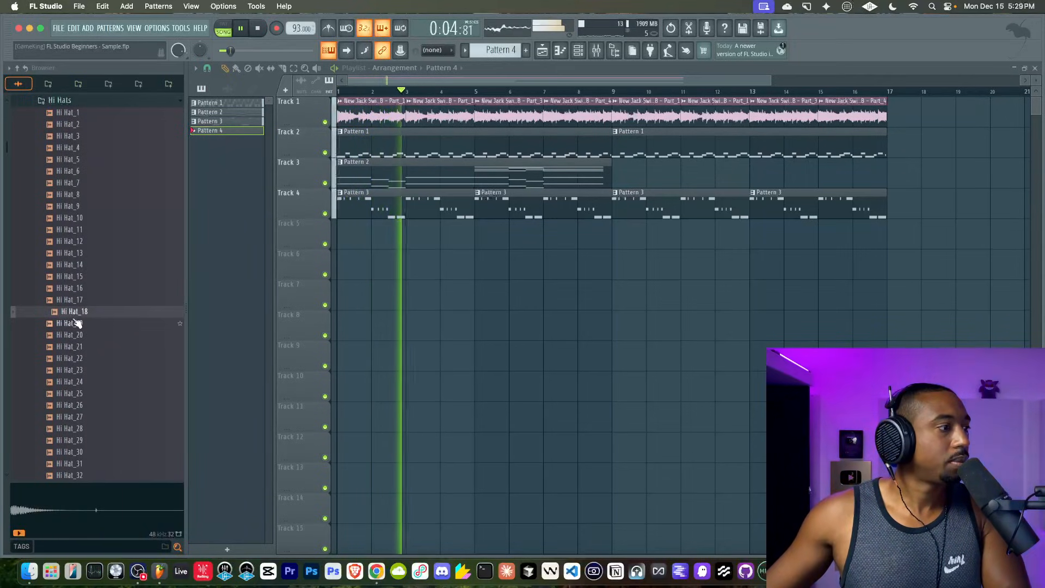
{"action": "key", "text": "space"}
Preview Hi Hat_15, load it into a new channel and close its sampler window.
{"action": "left_click", "coordinate": [76, 277]}
{"action": "key", "text": "space"}
{"action": "right_click", "coordinate": [75, 277]}
{"action": "left_click", "coordinate": [95, 293]}
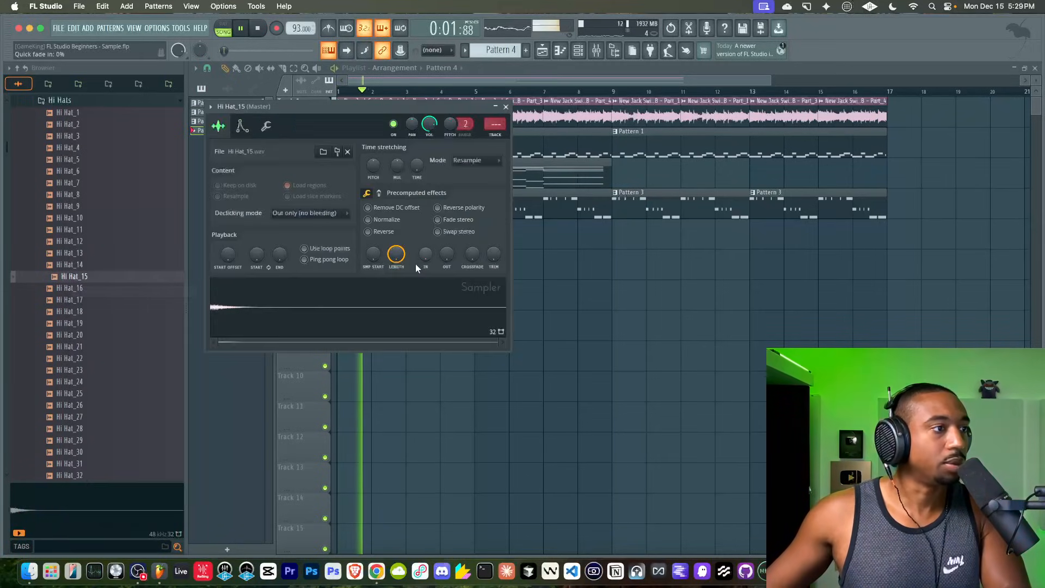
{"action": "left_click", "coordinate": [506, 106]}
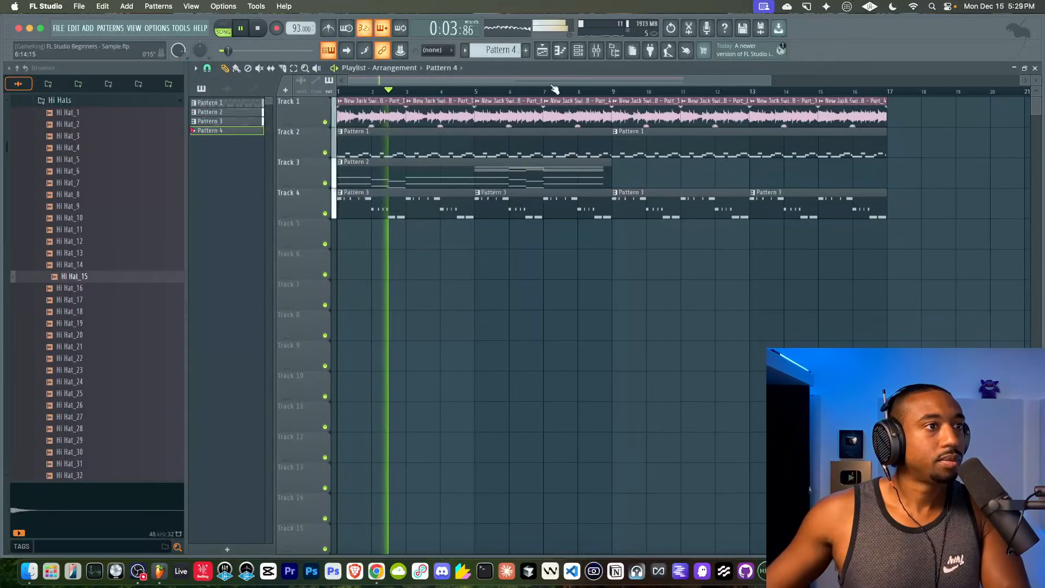
Route the Hi Hat_15 channel to mixer track 10 and fill each 2 steps of its sequence in Pattern 4.
{"action": "key", "text": "F6"}
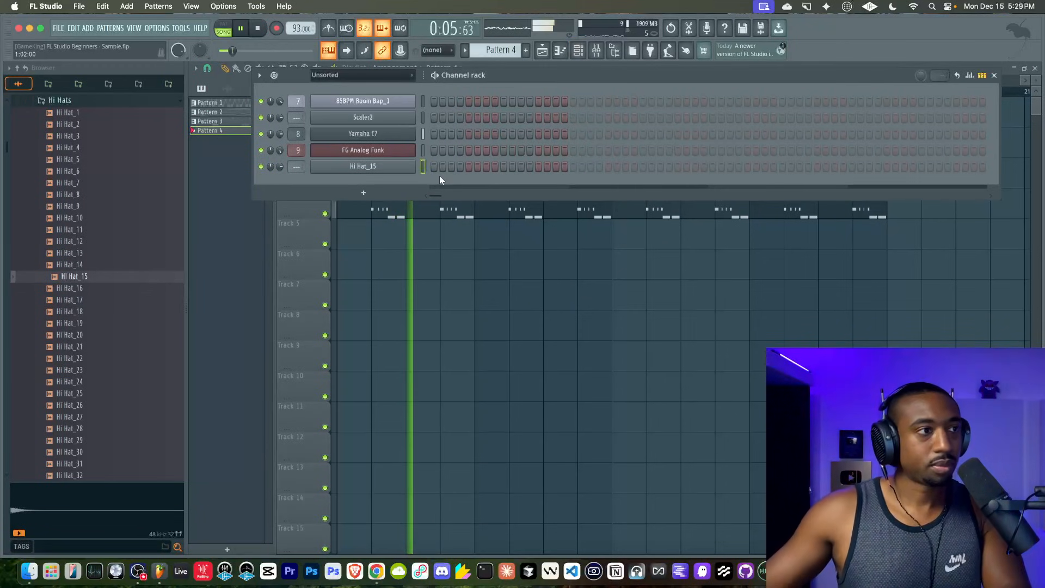
{"action": "key", "text": "ctrl+l"}
{"action": "right_click", "coordinate": [403, 170]}
{"action": "left_click", "coordinate": [521, 204]}
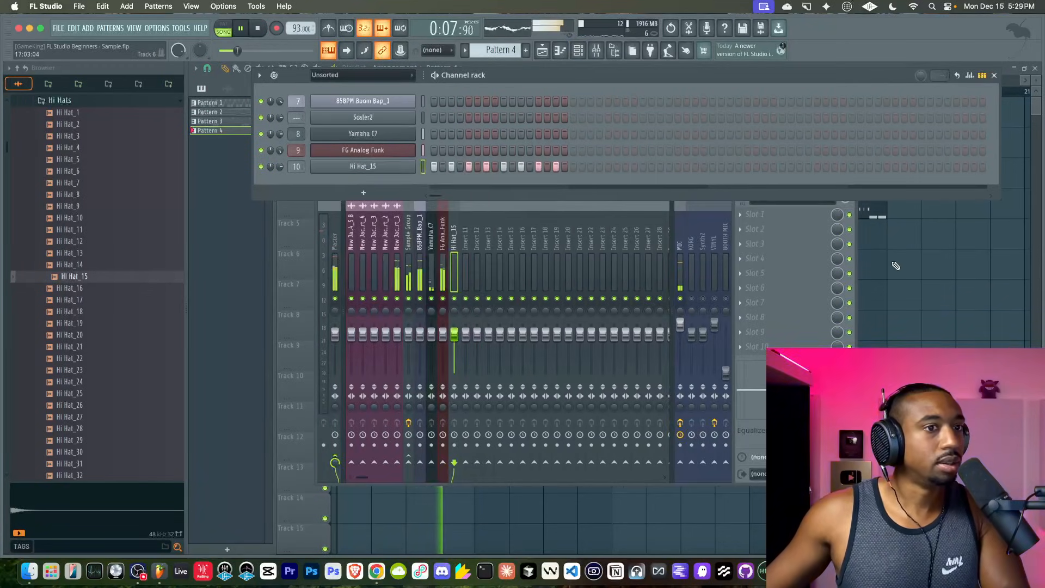
Place Pattern 4 at bar 1 of Track 5 and duplicate it end to end through bar 16.
{"action": "left_click", "coordinate": [896, 266]}
{"action": "left_click", "coordinate": [351, 234]}
{"action": "key", "text": "space"}
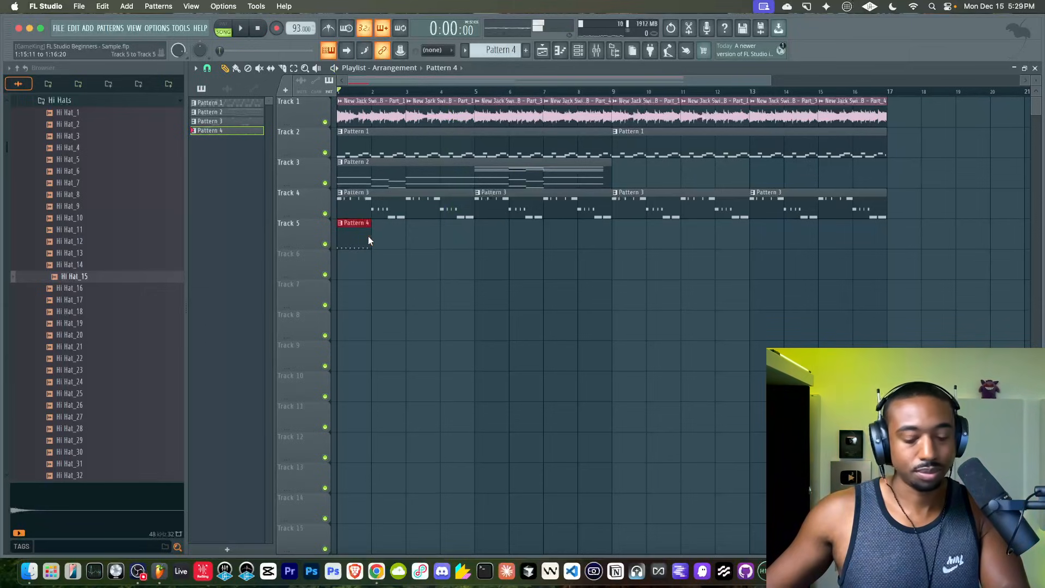
{"action": "key", "text": "ctrl+b"}
{"action": "key", "text": "ctrl+b"}
{"action": "key", "text": "ctrl+b"}
{"action": "key", "text": "ctrl+b"}
{"action": "key", "text": "ctrl+b"}
{"action": "key", "text": "ctrl+b"}
{"action": "key", "text": "ctrl+b"}
{"action": "key", "text": "ctrl+b"}
{"action": "key", "text": "ctrl+b"}
{"action": "key", "text": "ctrl+b"}
{"action": "key", "text": "ctrl+b"}
{"action": "key", "text": "ctrl+b"}
{"action": "key", "text": "ctrl+b"}
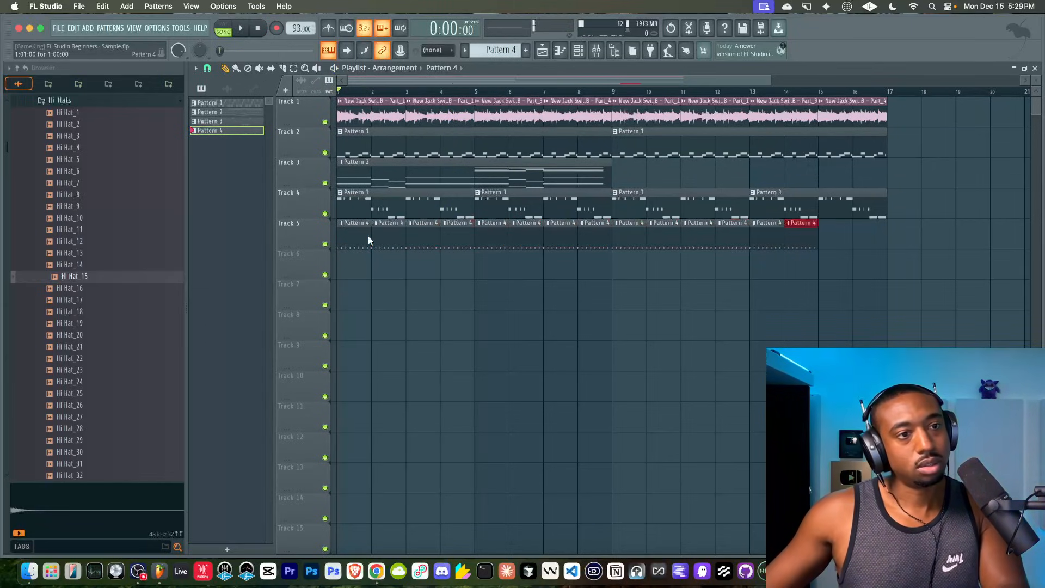
{"action": "right_click", "coordinate": [105, 279]}
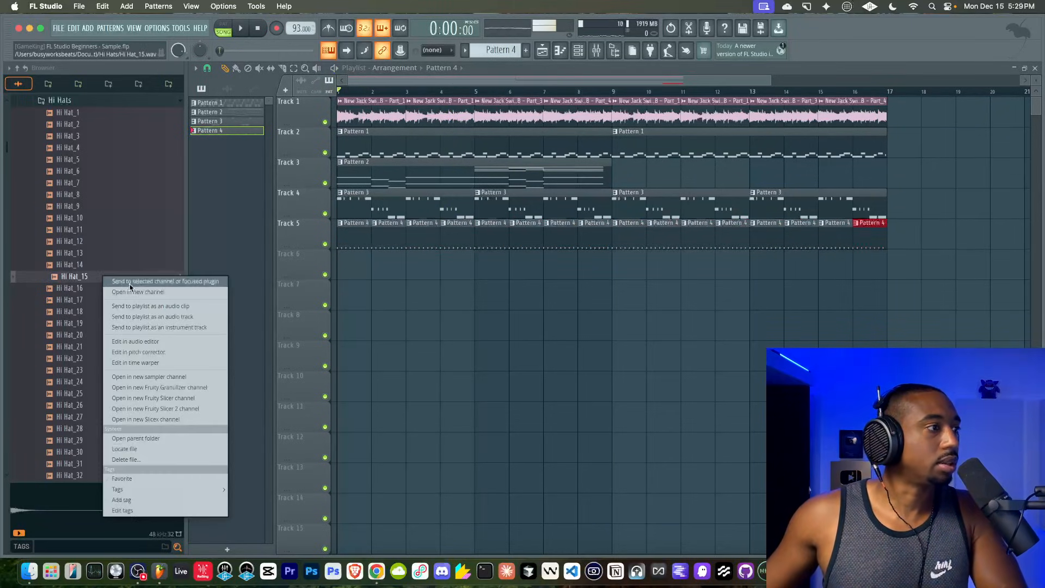
{"action": "left_click", "coordinate": [578, 50]}
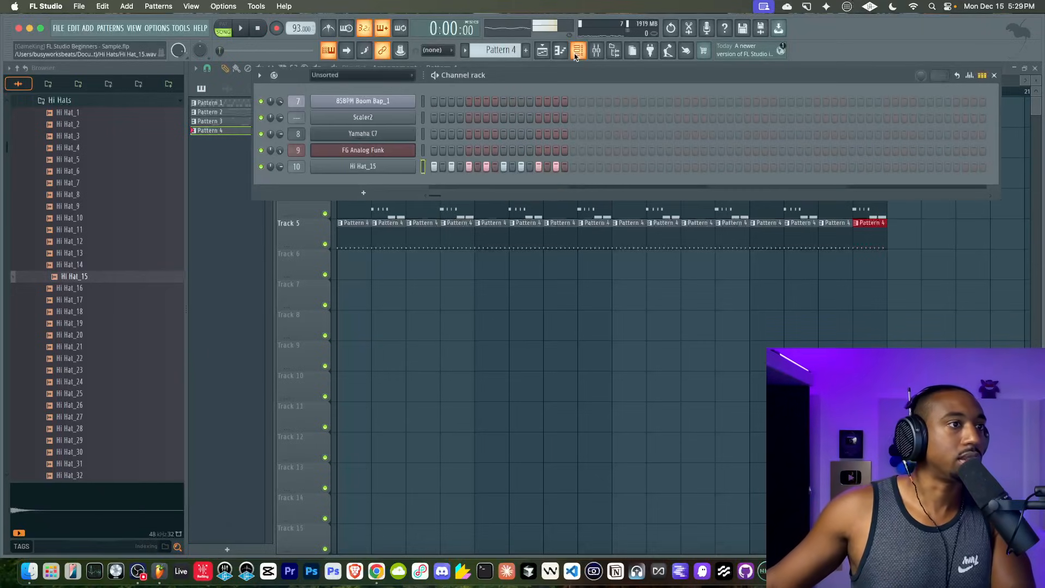
{"action": "right_click", "coordinate": [412, 168]}
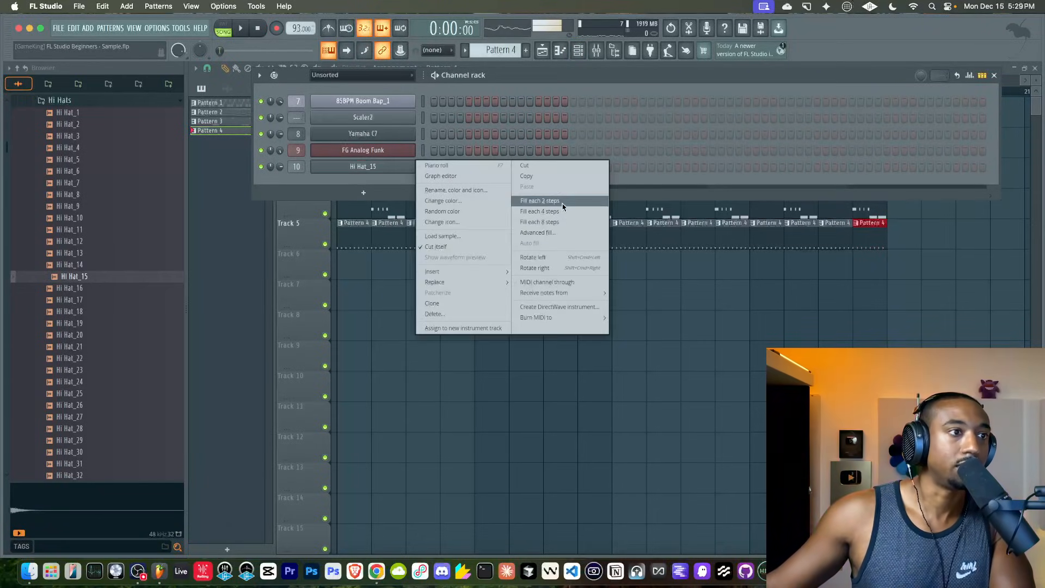
{"action": "left_click", "coordinate": [625, 274]}
{"action": "left_click", "coordinate": [483, 278]}
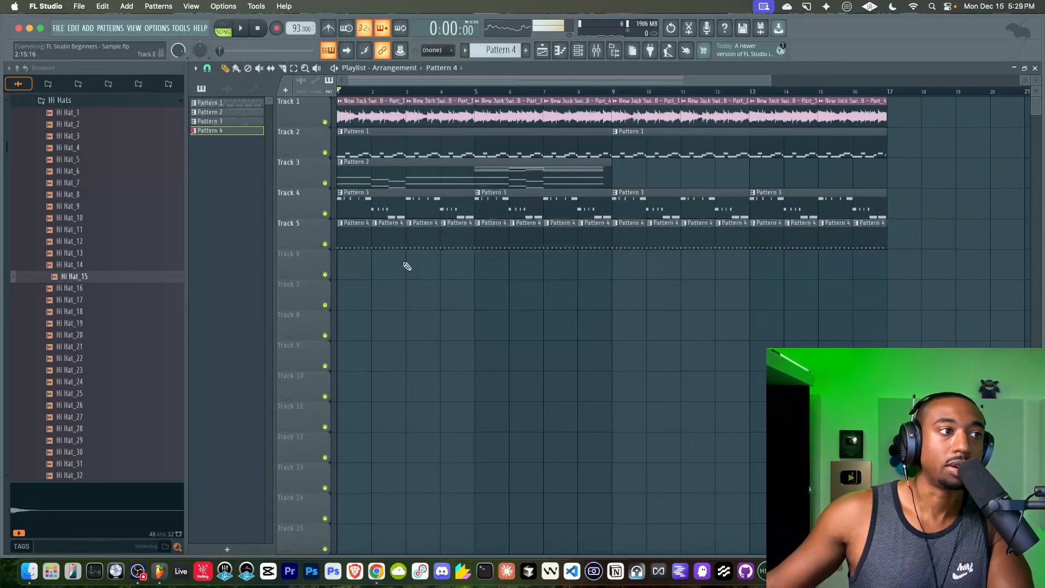
Normalize the Hi Hat_15 sample and lower its channel volume while the song plays.
{"action": "key", "text": "space"}
{"action": "key", "text": "F6"}
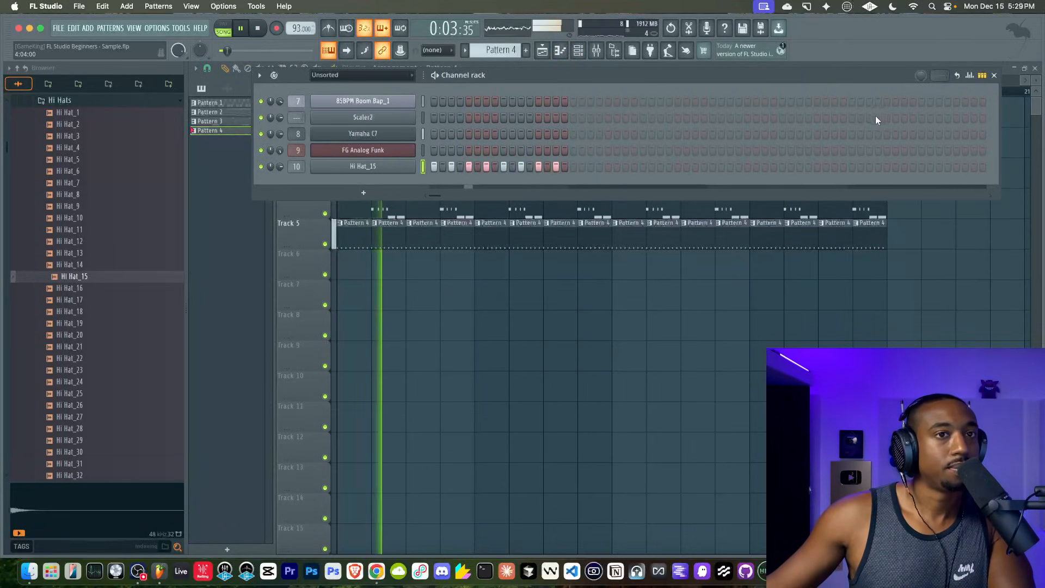
{"action": "left_click", "coordinate": [386, 167]}
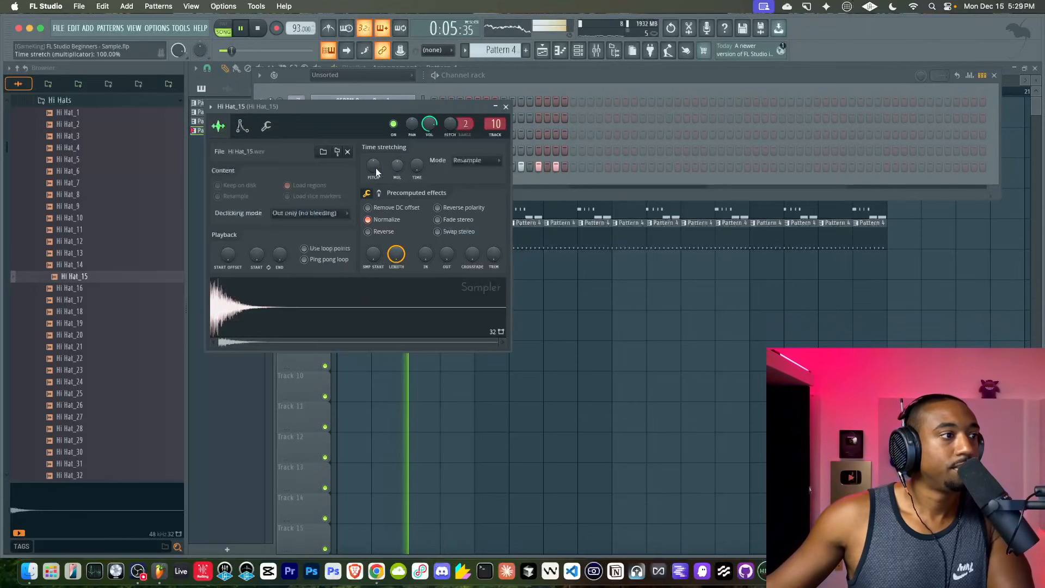
{"action": "left_click", "coordinate": [267, 126]}
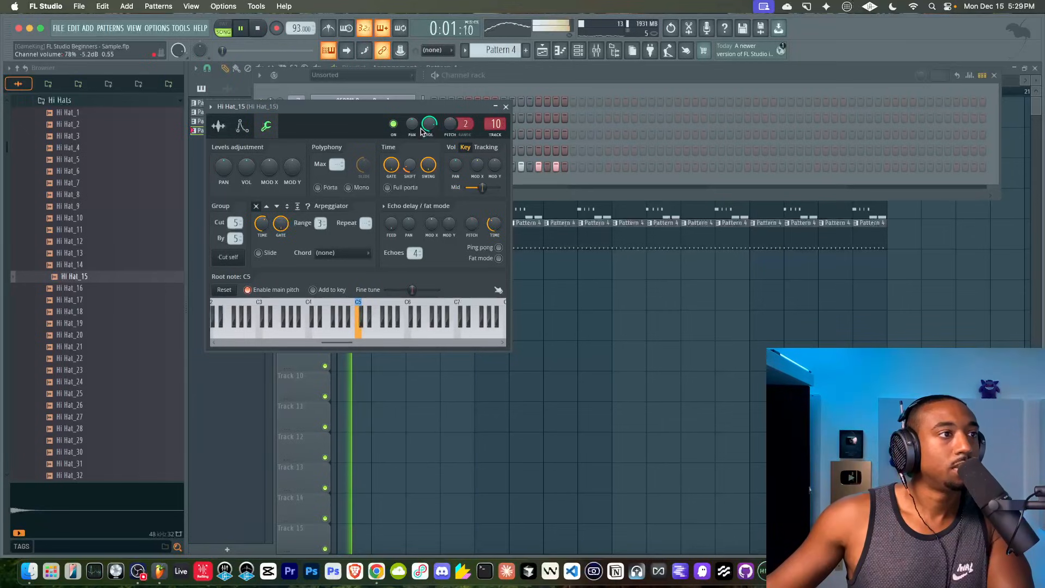
{"action": "left_click_drag", "start_coordinate": [423, 130], "coordinate": [423, 136]}
{"action": "key", "text": "space"}
Try different stereo delay amounts on the Hi Hat_15 sample during playback and settle on 59% right.
{"action": "left_click", "coordinate": [233, 132]}
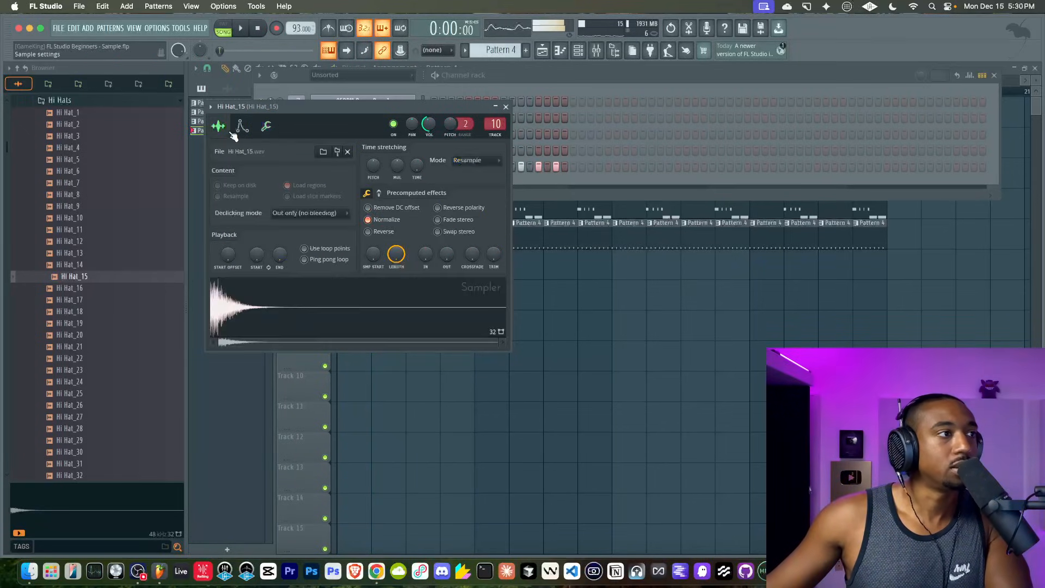
{"action": "left_click", "coordinate": [379, 193]}
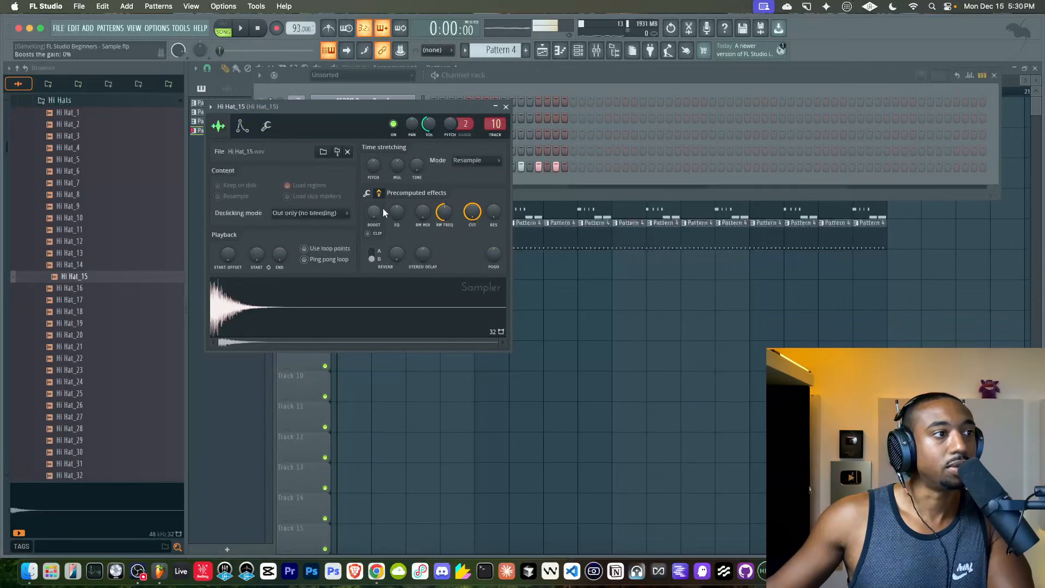
{"action": "left_click_drag", "start_coordinate": [425, 253], "coordinate": [425, 249]}
{"action": "key", "text": "space"}
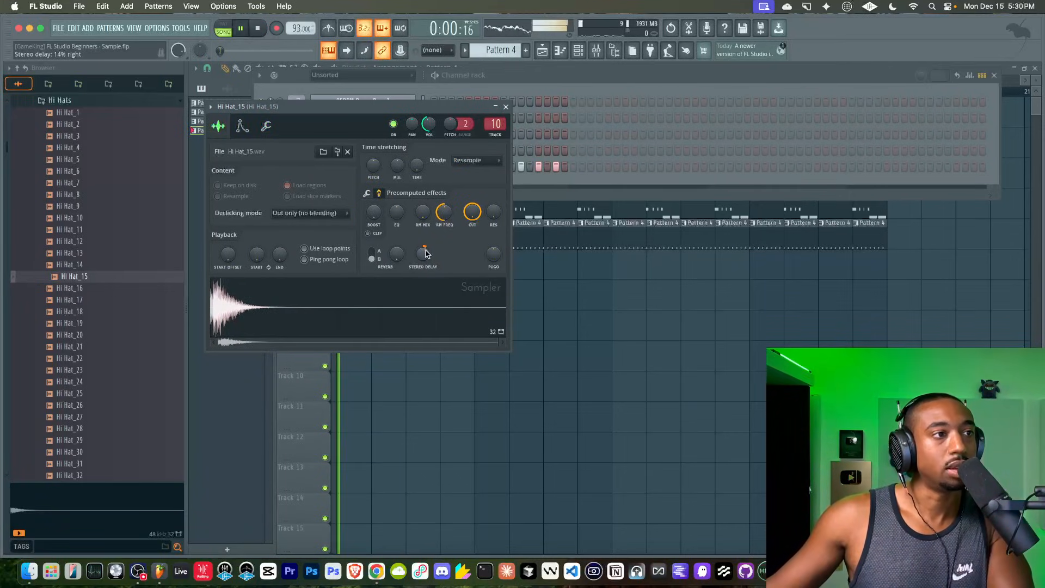
{"action": "key", "text": "space"}
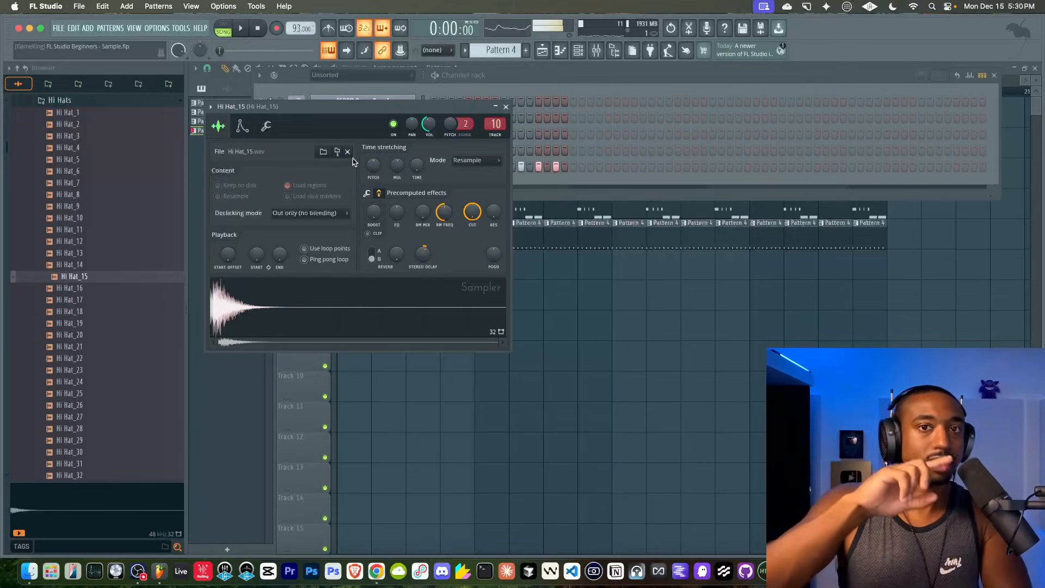
{"action": "key", "text": "space"}
{"action": "scroll", "coordinate": [426, 249], "scroll_direction": "up", "scroll_amount": 5}
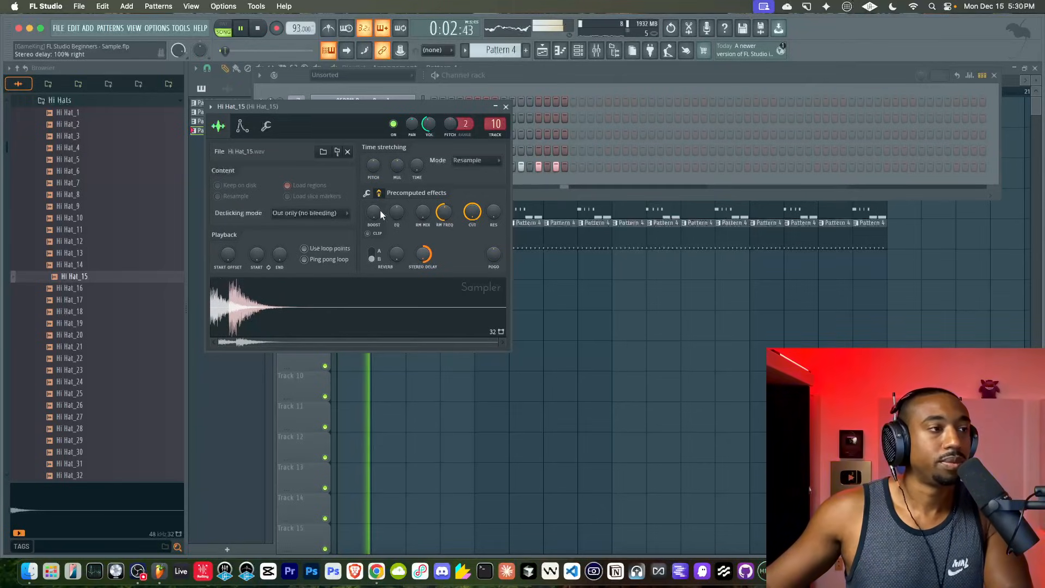
{"action": "left_click", "coordinate": [267, 126]}
{"action": "key", "text": "space"}
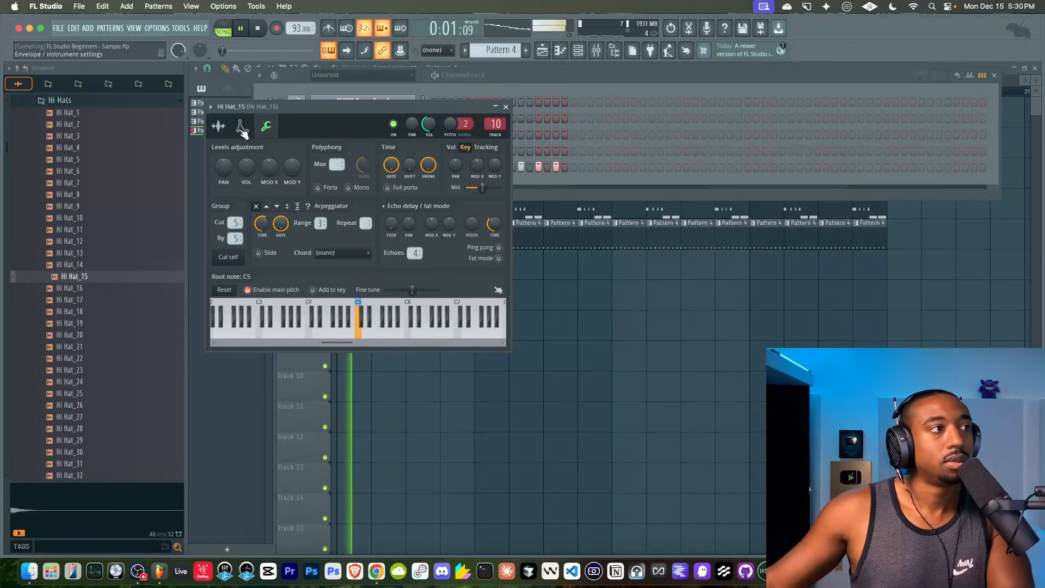
{"action": "left_click", "coordinate": [218, 126]}
{"action": "scroll", "coordinate": [425, 254], "scroll_direction": "down", "scroll_amount": 5}
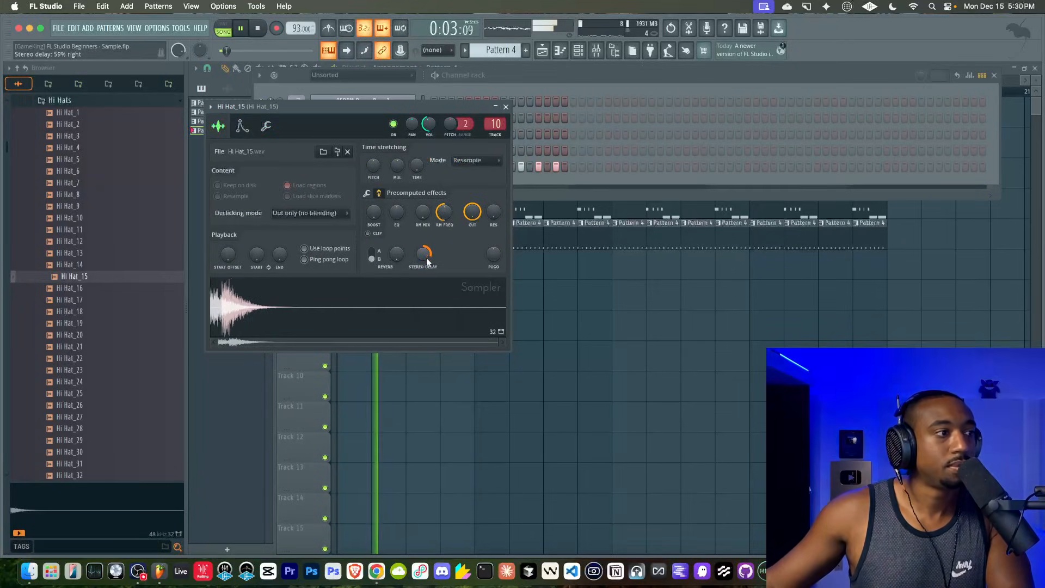
Close the hi-hat's sampler window, stop playback and show all channels in the Channel rack.
{"action": "right_click", "coordinate": [574, 310]}
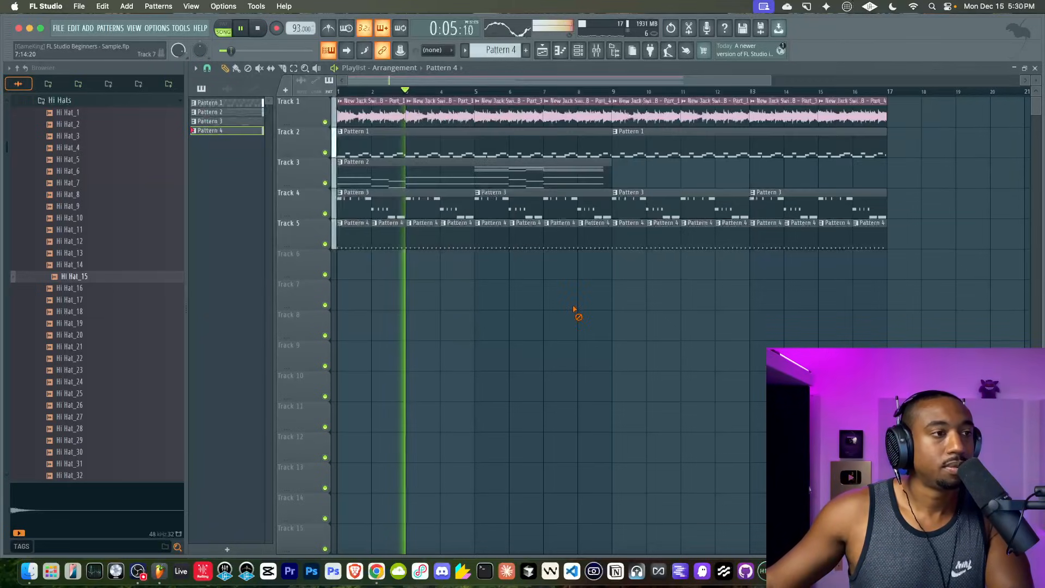
{"action": "left_click", "coordinate": [580, 50]}
{"action": "right_click", "coordinate": [373, 302]}
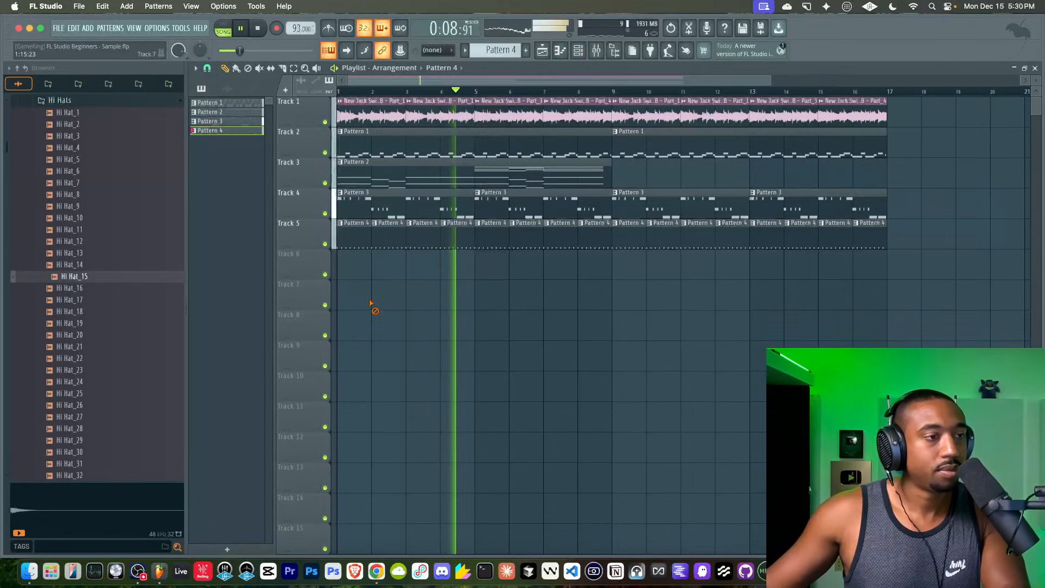
{"action": "left_click", "coordinate": [579, 51]}
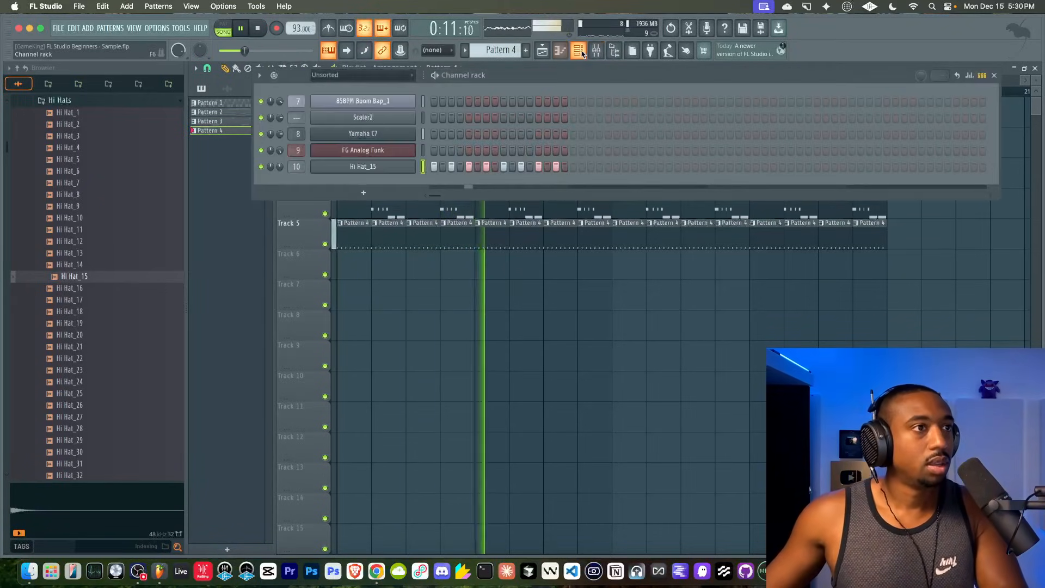
{"action": "key", "text": "space"}
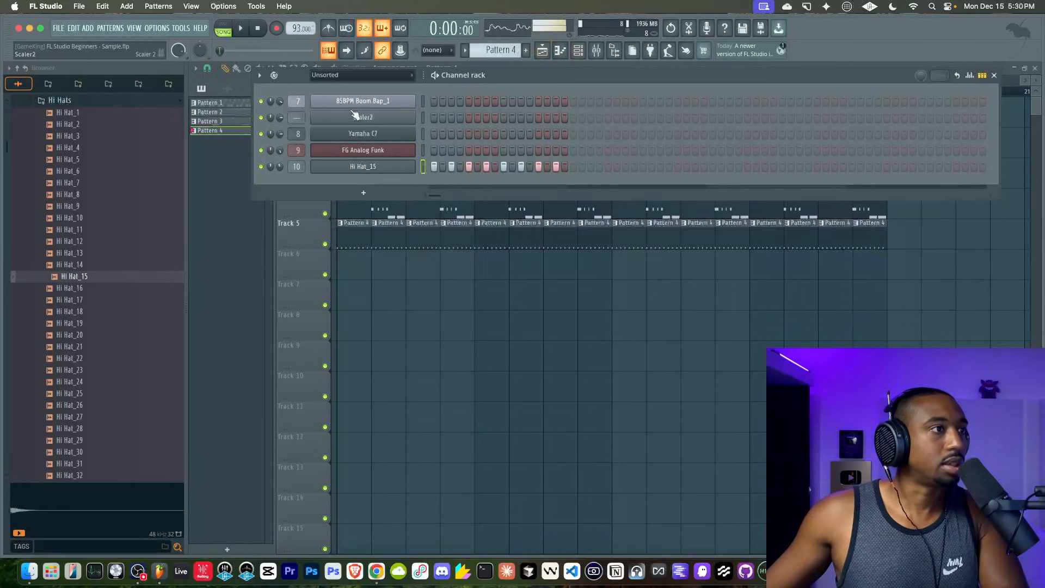
{"action": "left_click", "coordinate": [333, 76]}
{"action": "left_click", "coordinate": [333, 85]}
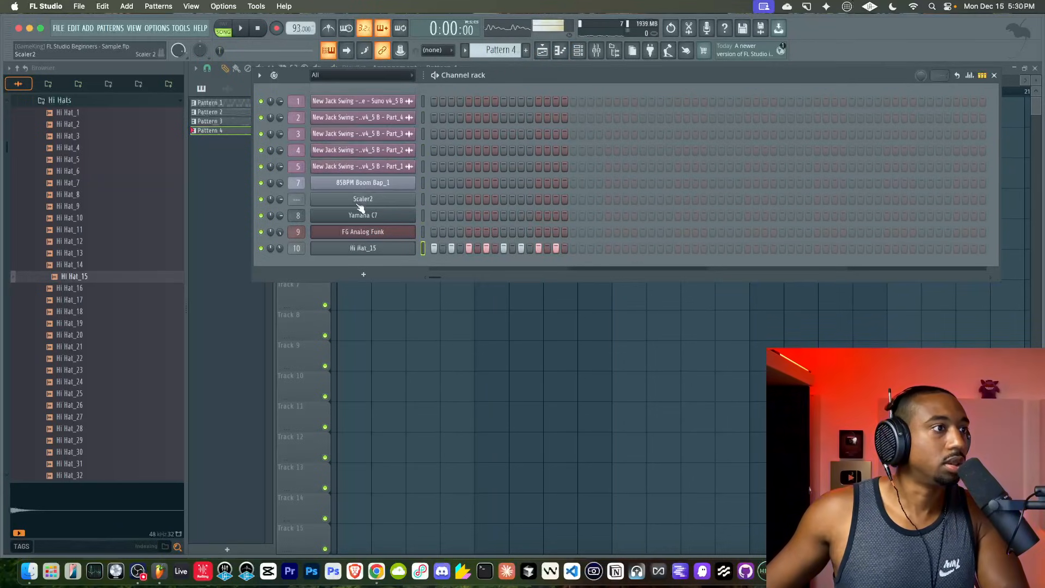
Set the Yamaha C7 channel volume to 49% during playback and close the Channel rack.
{"action": "key", "text": "space"}
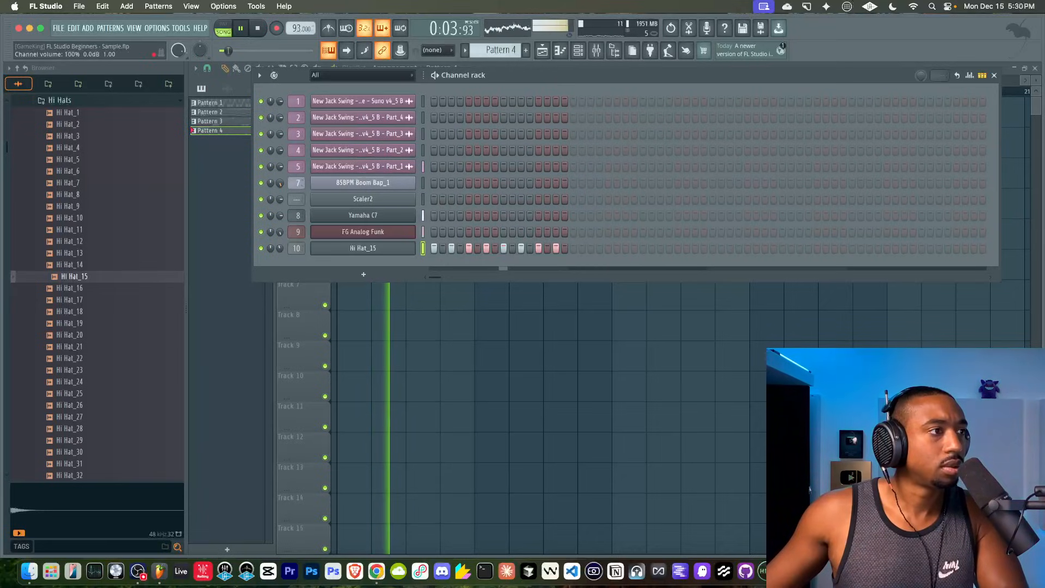
{"action": "left_click_drag", "start_coordinate": [280, 225], "coordinate": [280, 215]}
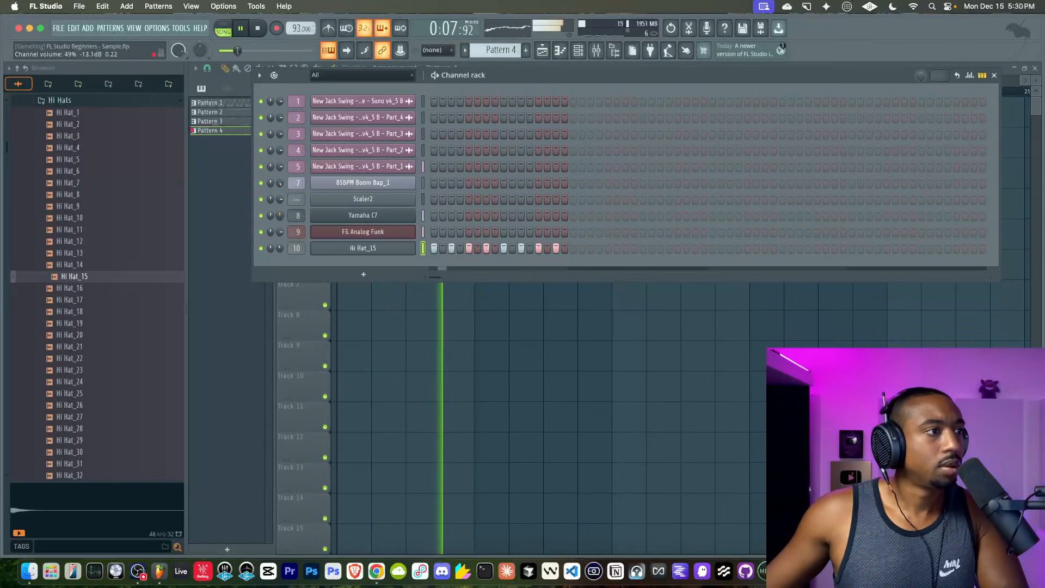
{"action": "left_click", "coordinate": [376, 352]}
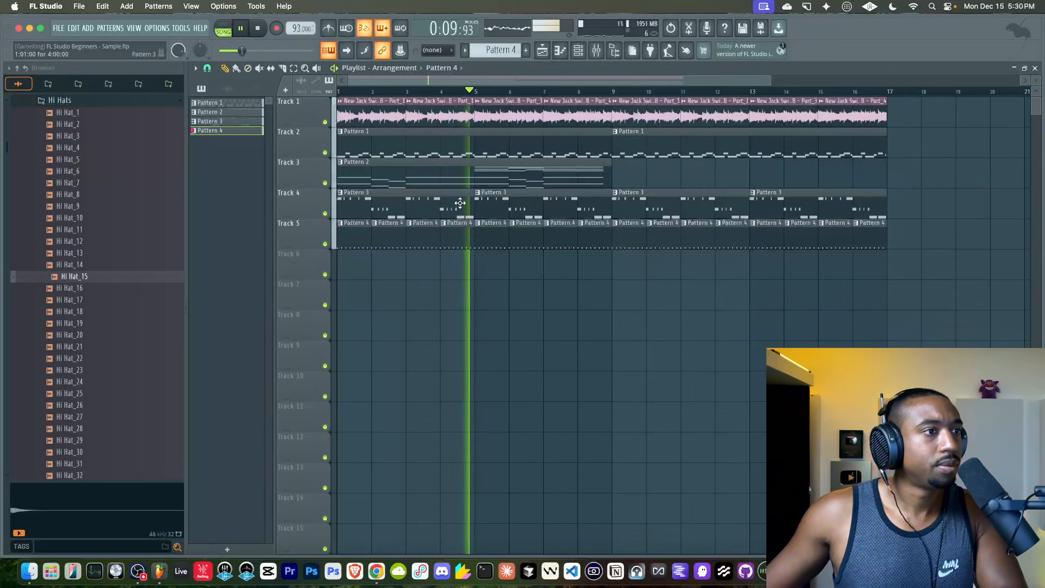
Hide the browser and lengthen the final Yamaha C7 chord in Pattern 2 so it ends at bar 9.
{"action": "key", "text": "alt+F8"}
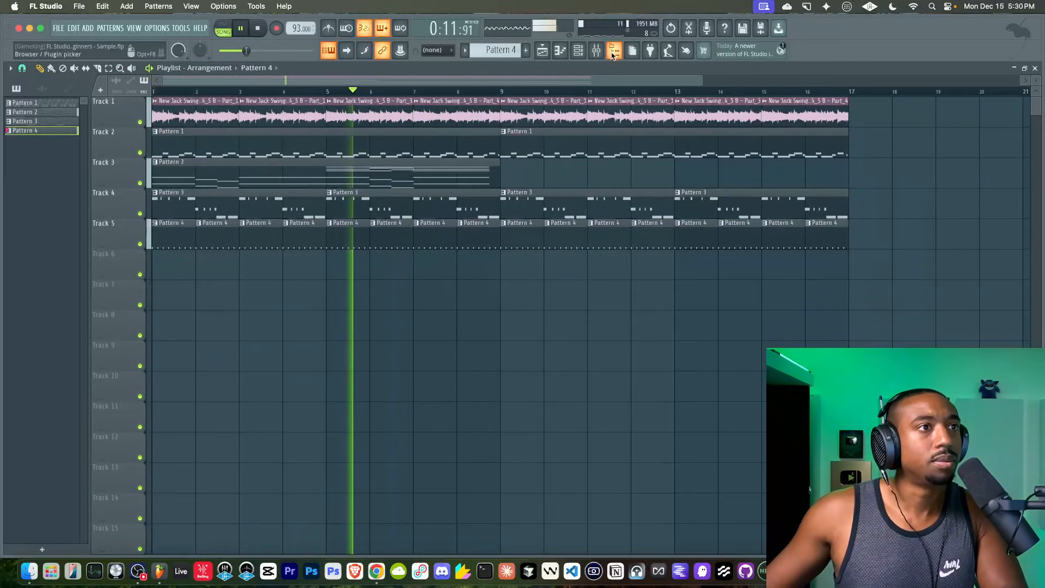
{"action": "double_click", "coordinate": [487, 171]}
{"action": "scroll", "coordinate": [261, 205], "scroll_direction": "left", "scroll_amount": 7}
{"action": "left_click_drag", "start_coordinate": [453, 111], "coordinate": [439, 467]}
{"action": "left_click_drag", "start_coordinate": [468, 356], "coordinate": [484, 356]}
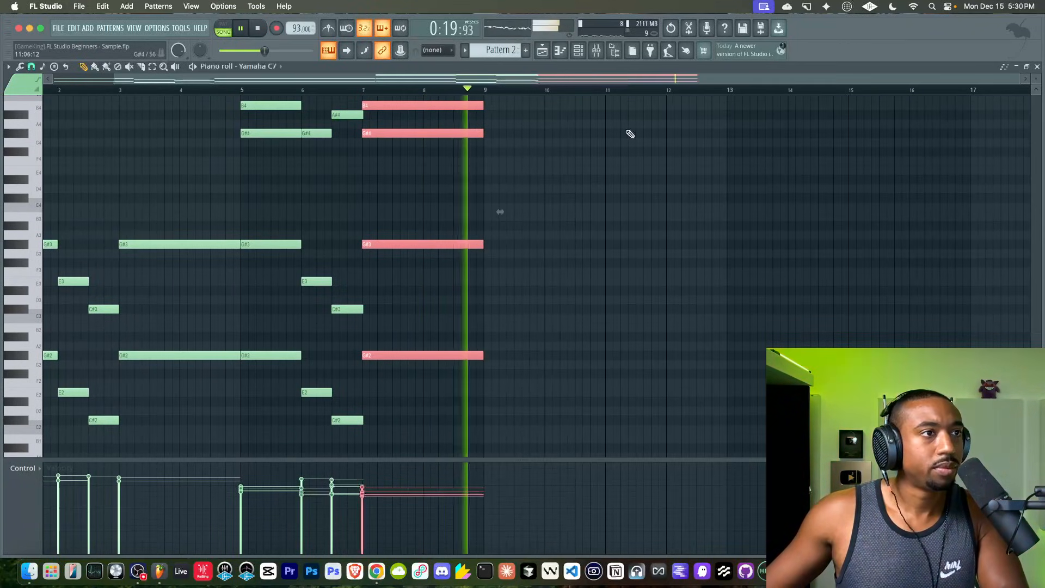
Inspect the Hi Hat_15 channel's precomputed effects and miscellaneous sampler settings during playback, and return to the Playlist.
{"action": "left_click", "coordinate": [549, 54]}
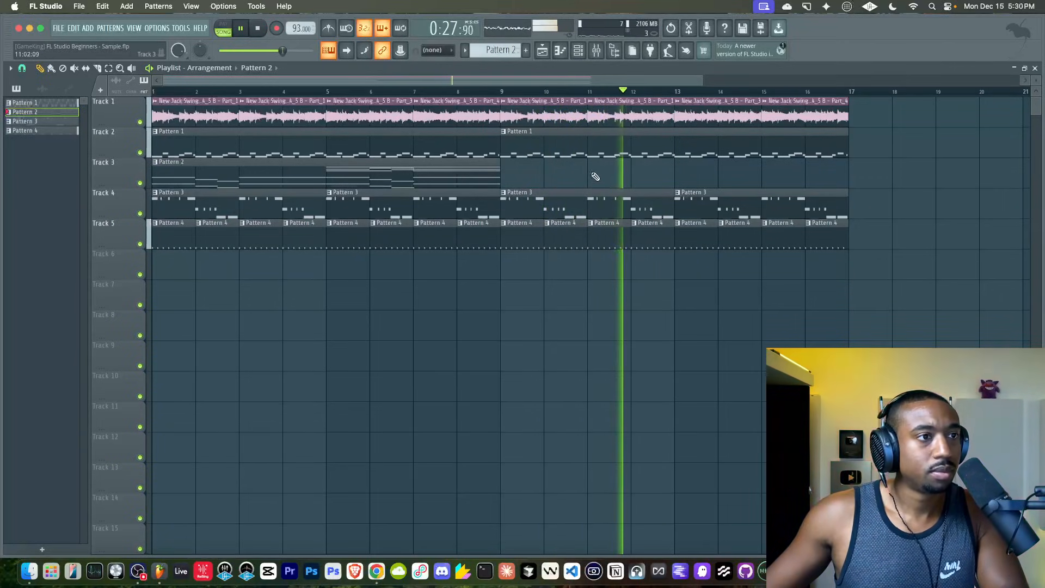
{"action": "left_click", "coordinate": [578, 50]}
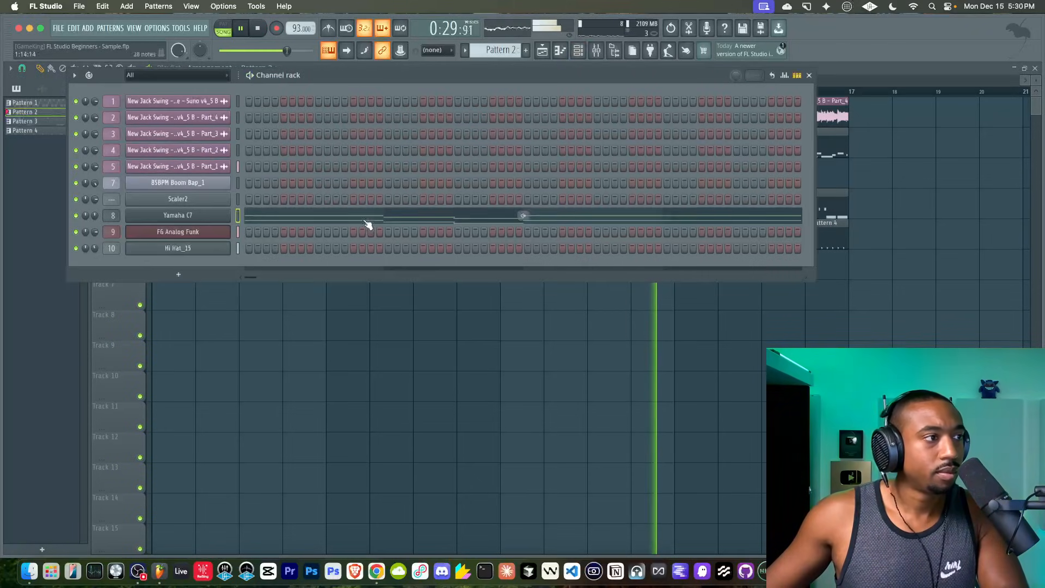
{"action": "left_click", "coordinate": [178, 248]}
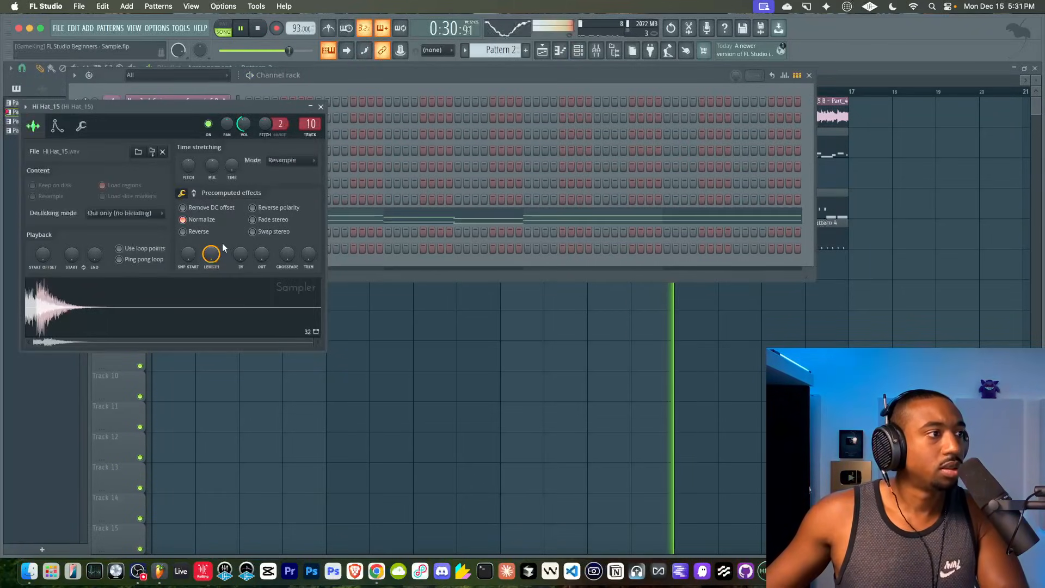
{"action": "left_click", "coordinate": [194, 192]}
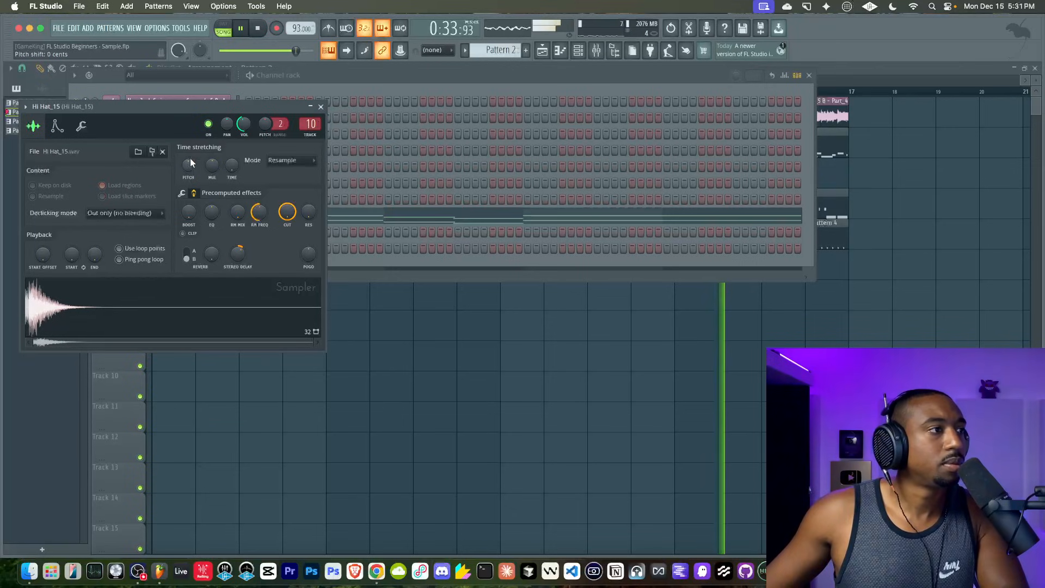
{"action": "left_click", "coordinate": [80, 128]}
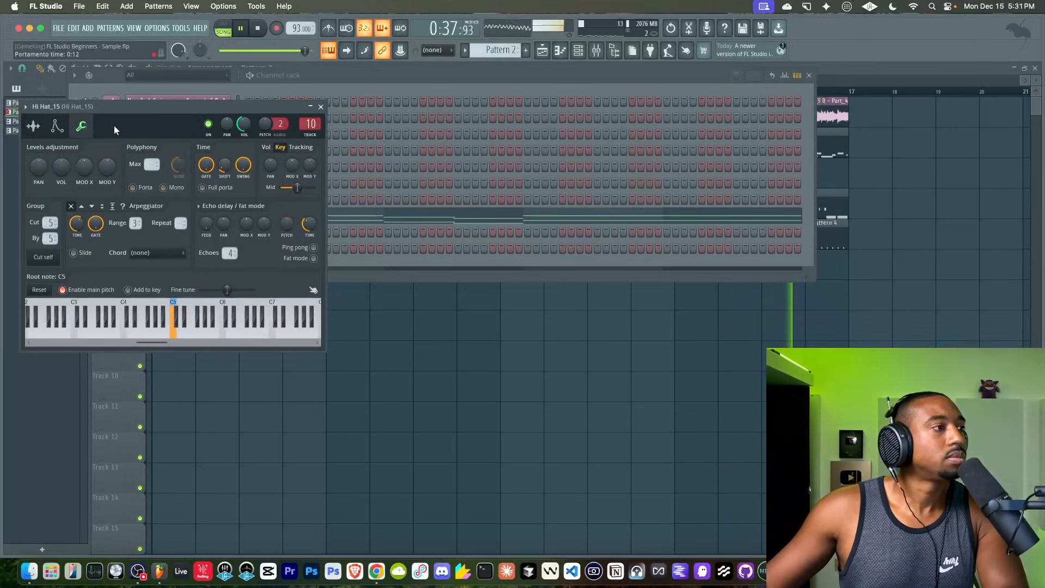
{"action": "left_click", "coordinate": [320, 107]}
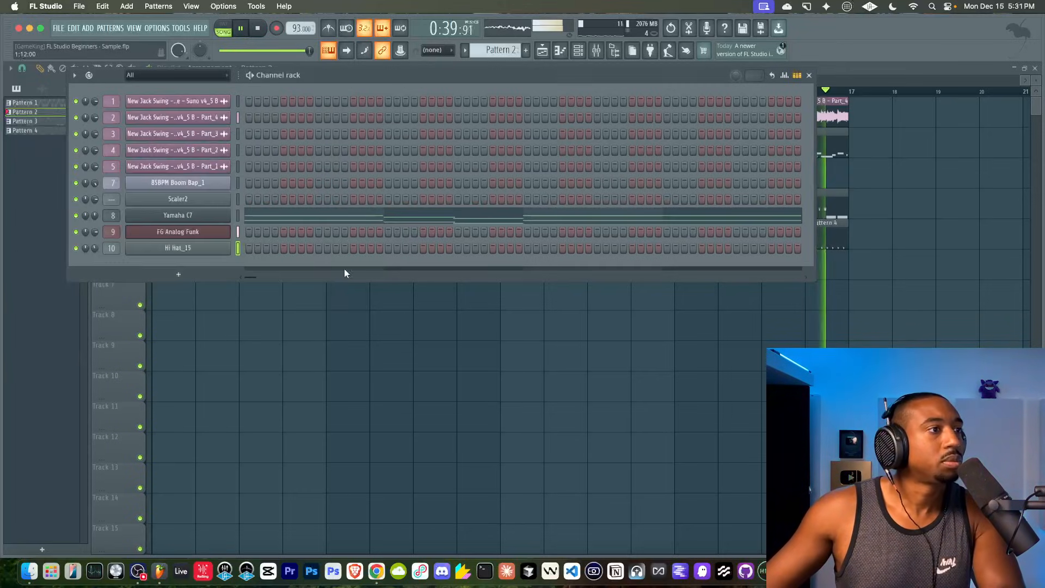
{"action": "right_click", "coordinate": [350, 301]}
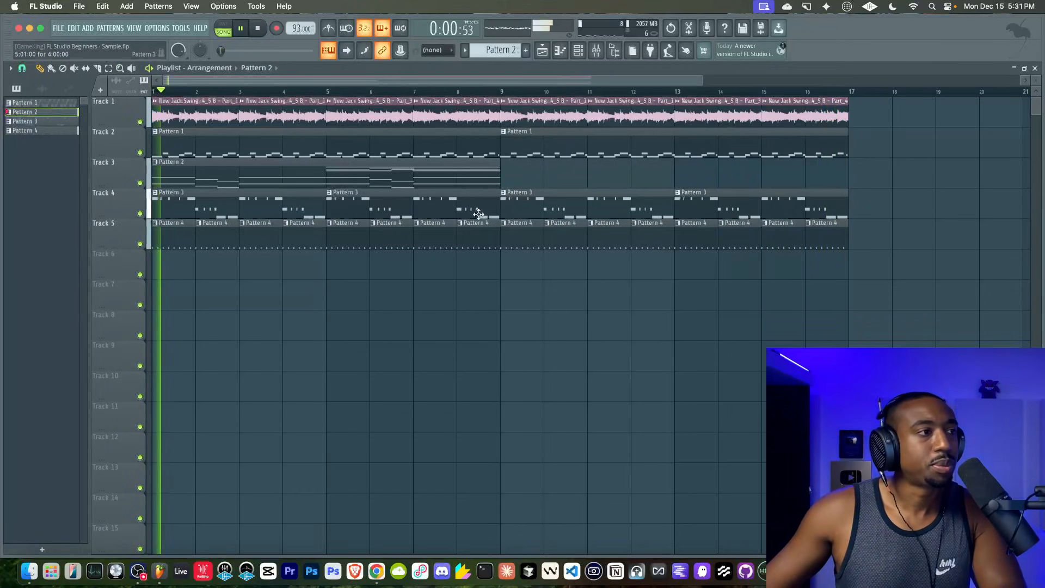
Switch from Pattern 2 to the empty Pattern 5 in the Channel rack and return to the Playlist.
{"action": "left_click", "coordinate": [578, 51]}
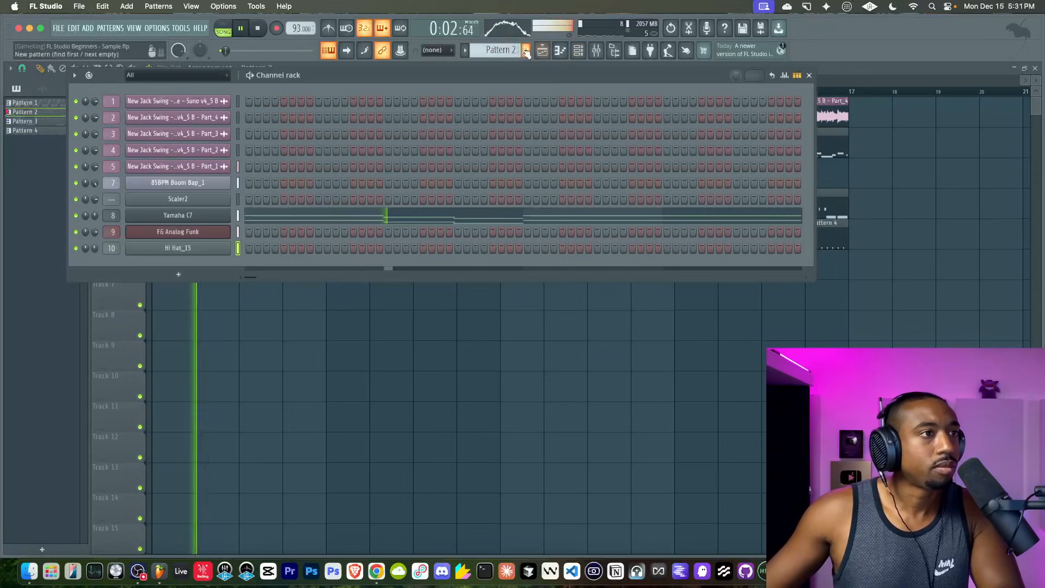
{"action": "right_click", "coordinate": [341, 322]}
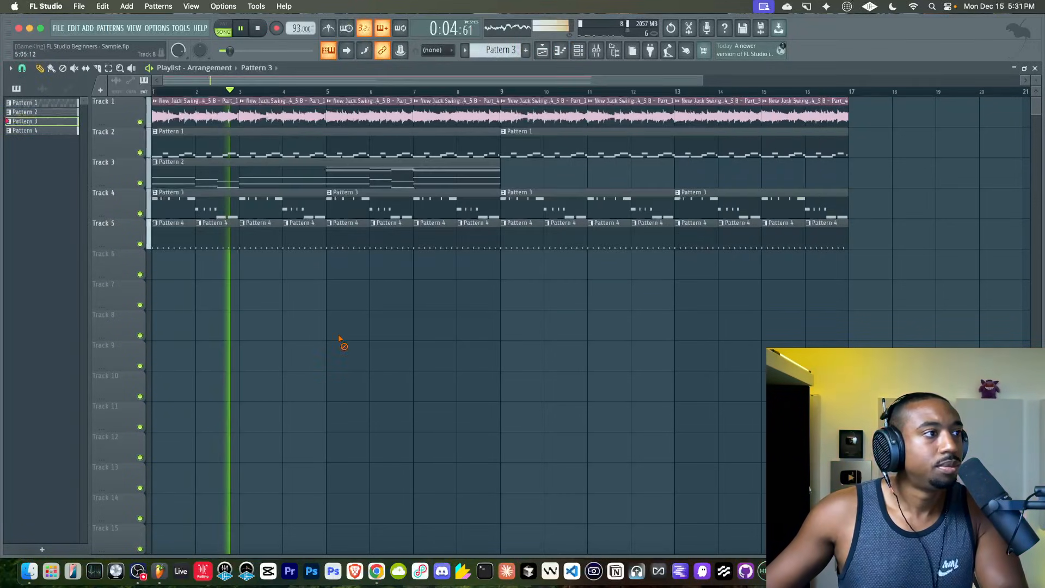
{"action": "left_click", "coordinate": [578, 51]}
{"action": "left_click_drag", "start_coordinate": [507, 50], "coordinate": [507, 46]}
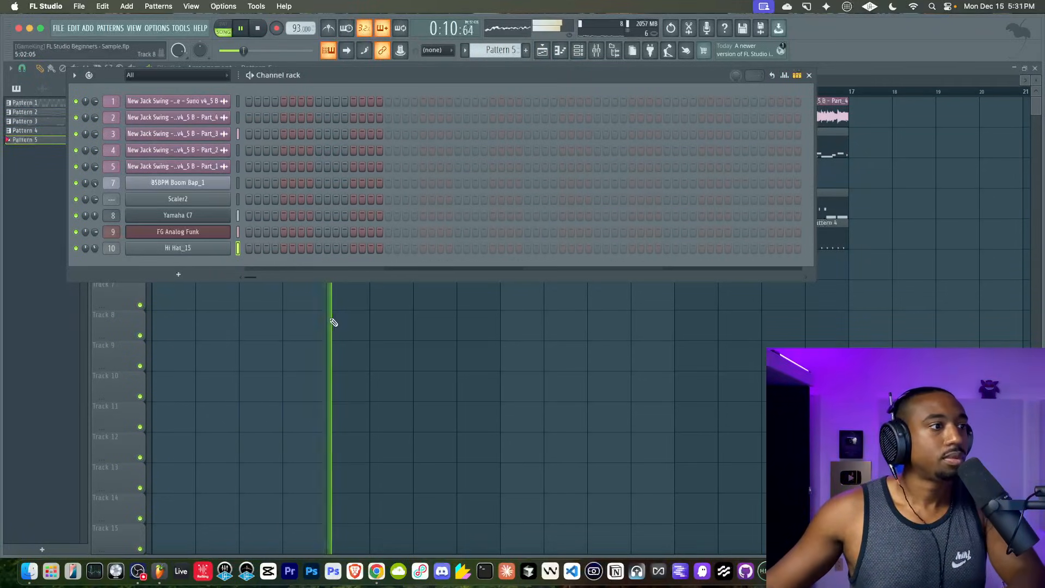
{"action": "right_click", "coordinate": [331, 320]}
Set the wet level of Fruity Reeverb 2 on the Sample Group mixer track to 0% during playback and close the Mixer.
{"action": "left_click", "coordinate": [603, 52]}
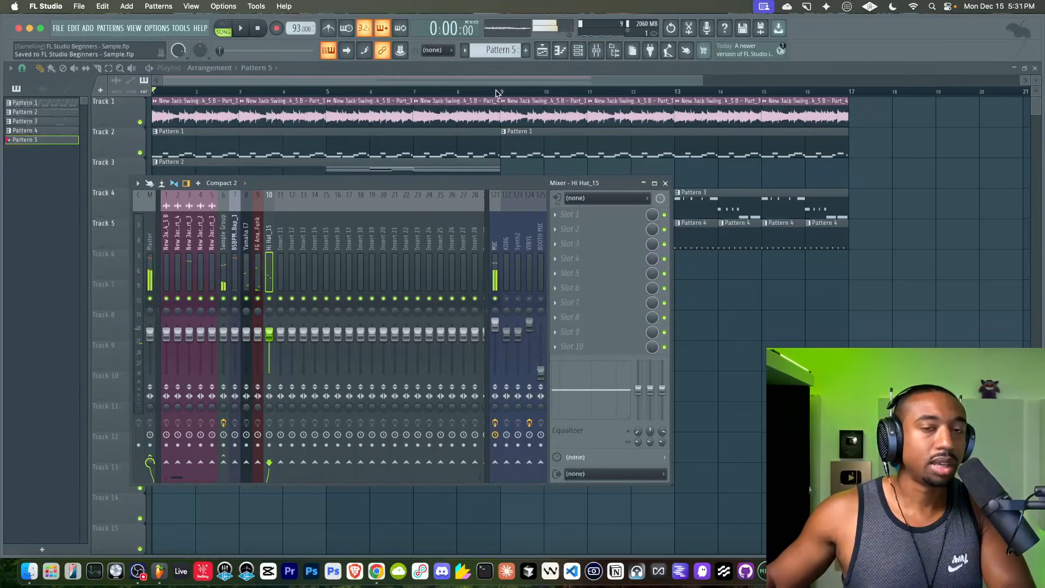
{"action": "left_click", "coordinate": [223, 258]}
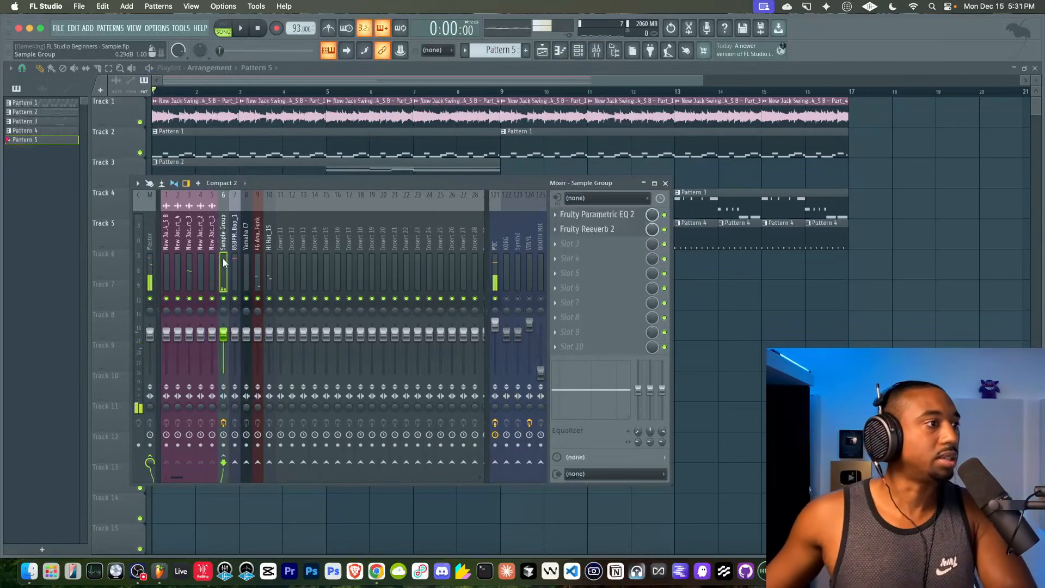
{"action": "key", "text": "space"}
{"action": "left_click", "coordinate": [594, 229]}
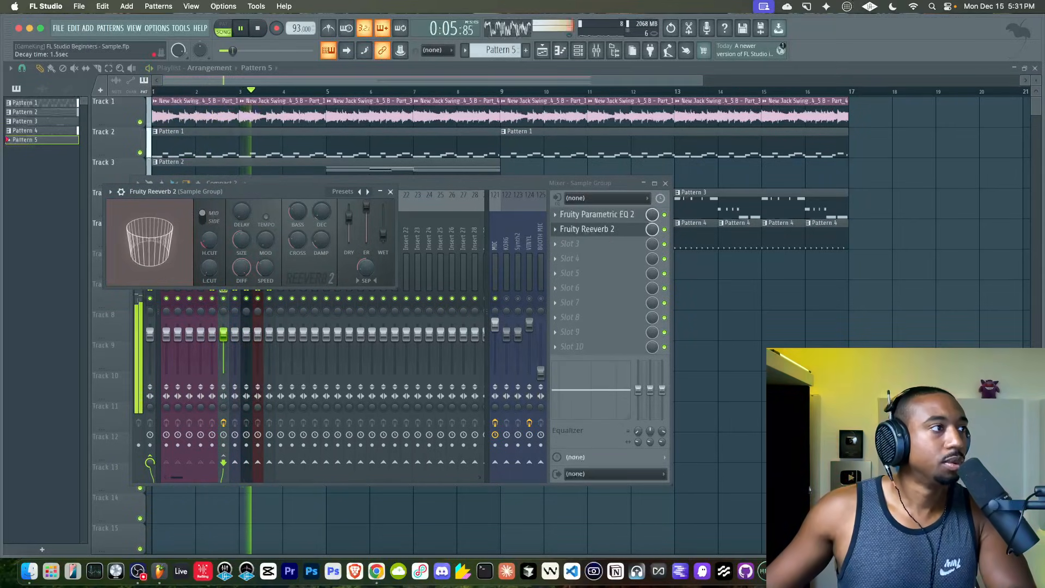
{"action": "right_click", "coordinate": [364, 276]}
{"action": "left_click", "coordinate": [373, 272]}
{"action": "left_click_drag", "start_coordinate": [366, 272], "coordinate": [366, 271]}
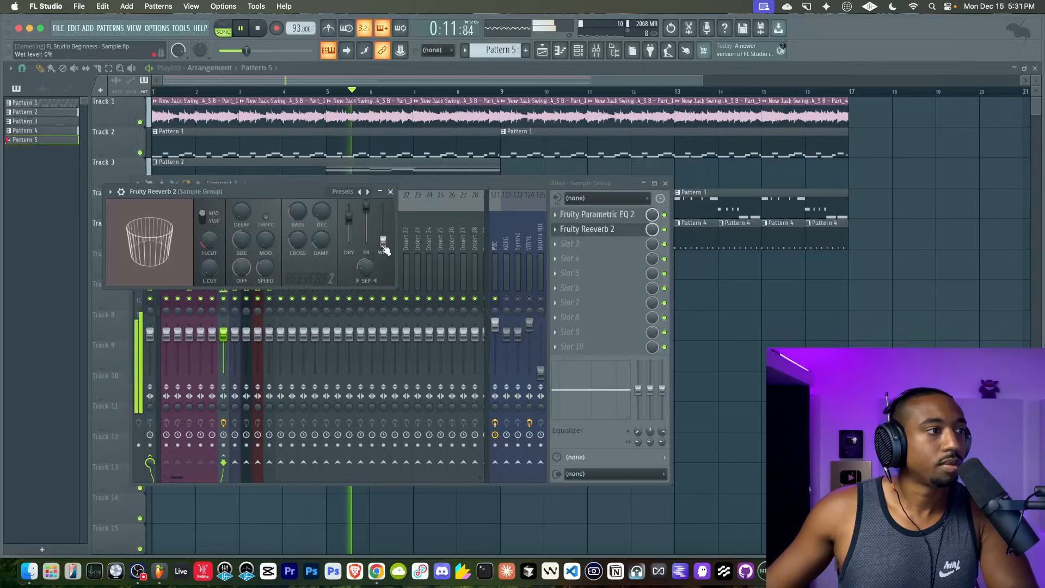
{"action": "left_click", "coordinate": [390, 192]}
{"action": "left_click", "coordinate": [665, 183]}
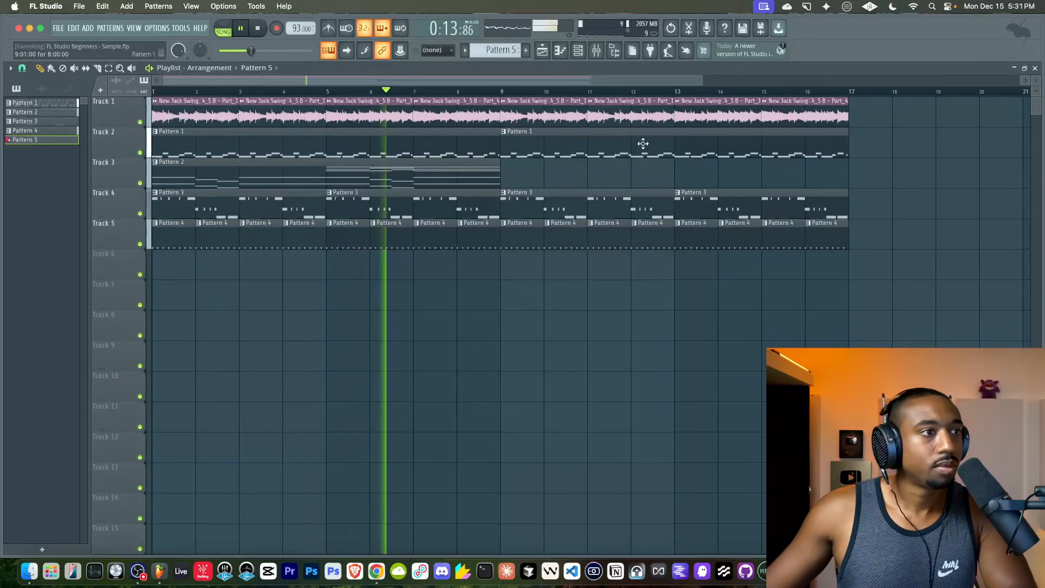
Raise band 7 of the Sample Group's Fruity Parametric EQ 2 to about -2.1 dB and close the Mixer.
{"action": "left_click", "coordinate": [595, 52]}
{"action": "left_click", "coordinate": [604, 214]}
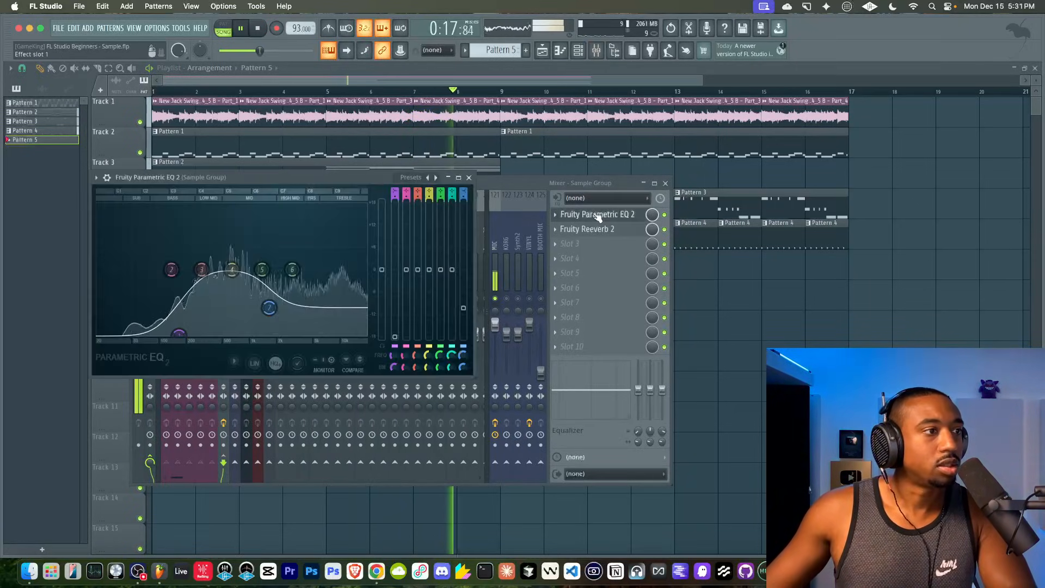
{"action": "left_click_drag", "start_coordinate": [269, 290], "coordinate": [269, 279]}
{"action": "left_click_drag", "start_coordinate": [463, 279], "coordinate": [463, 277]}
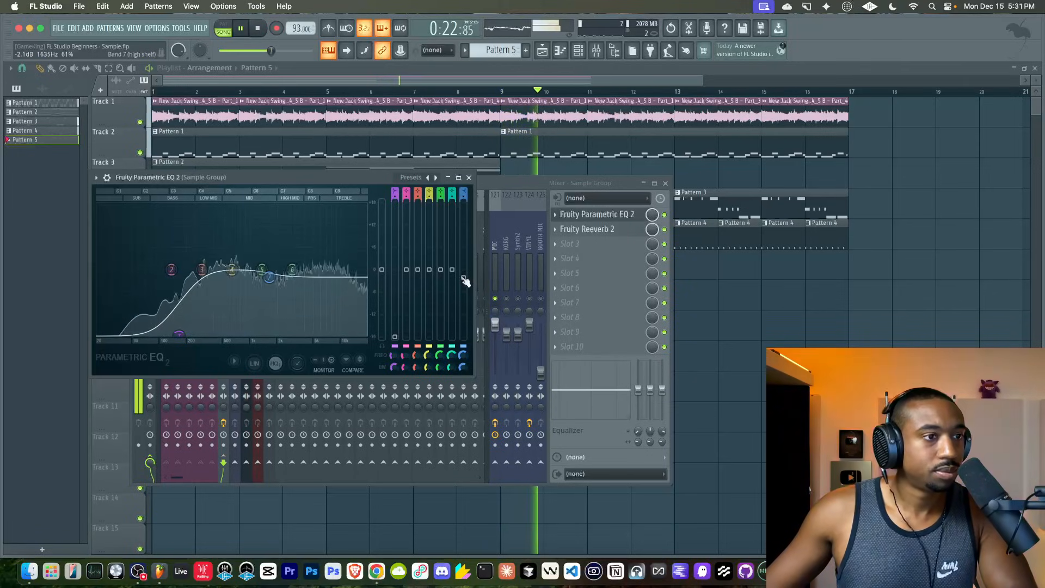
{"action": "left_click", "coordinate": [469, 178]}
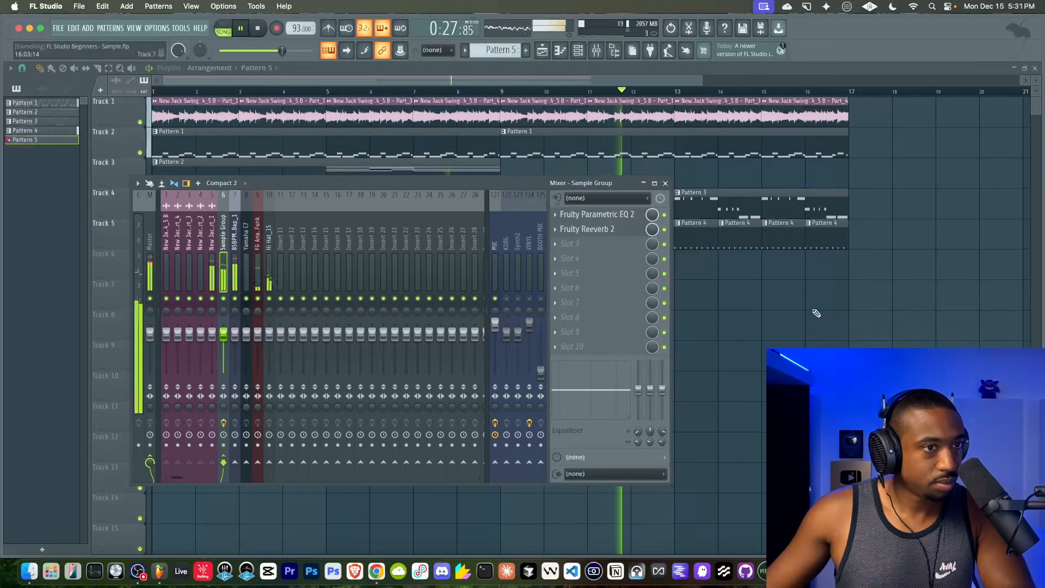
{"action": "key", "text": "F9"}
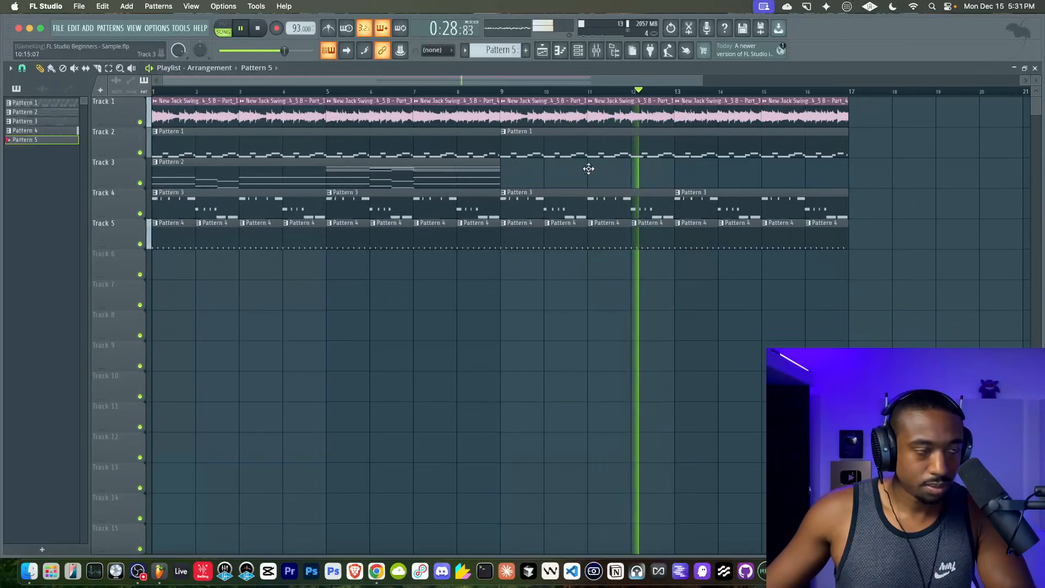
Try an extra Hi Hat_15 hit on step 16 of Pattern 4 during playback.
{"action": "left_click", "coordinate": [578, 50]}
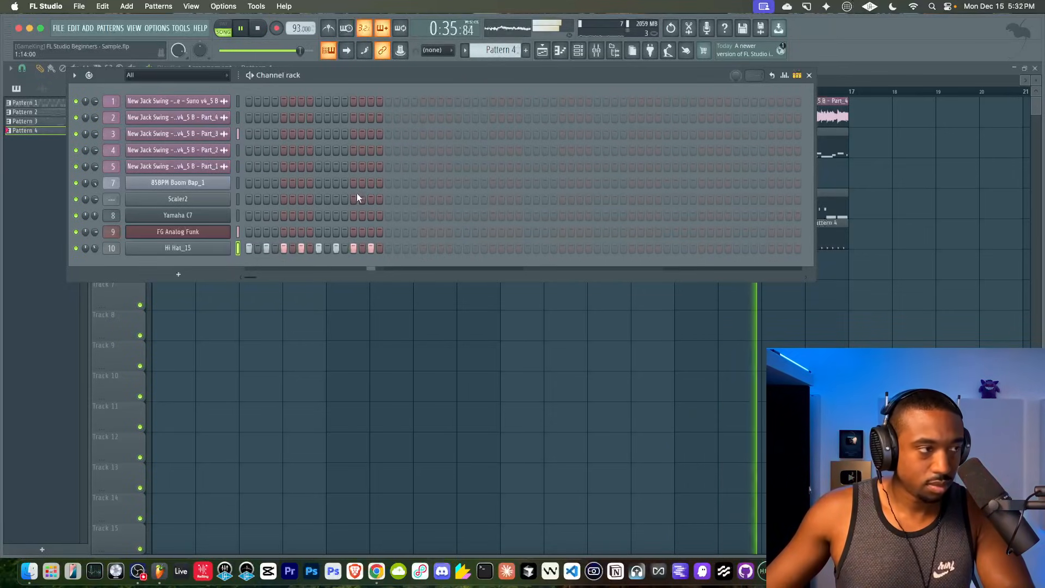
{"action": "right_click", "coordinate": [325, 300]}
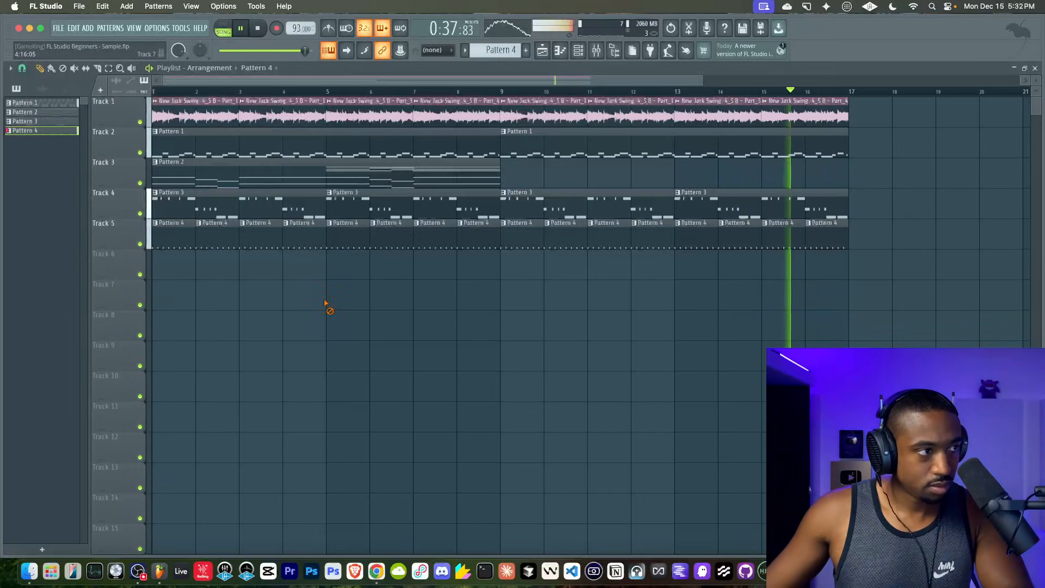
{"action": "left_click", "coordinate": [579, 50]}
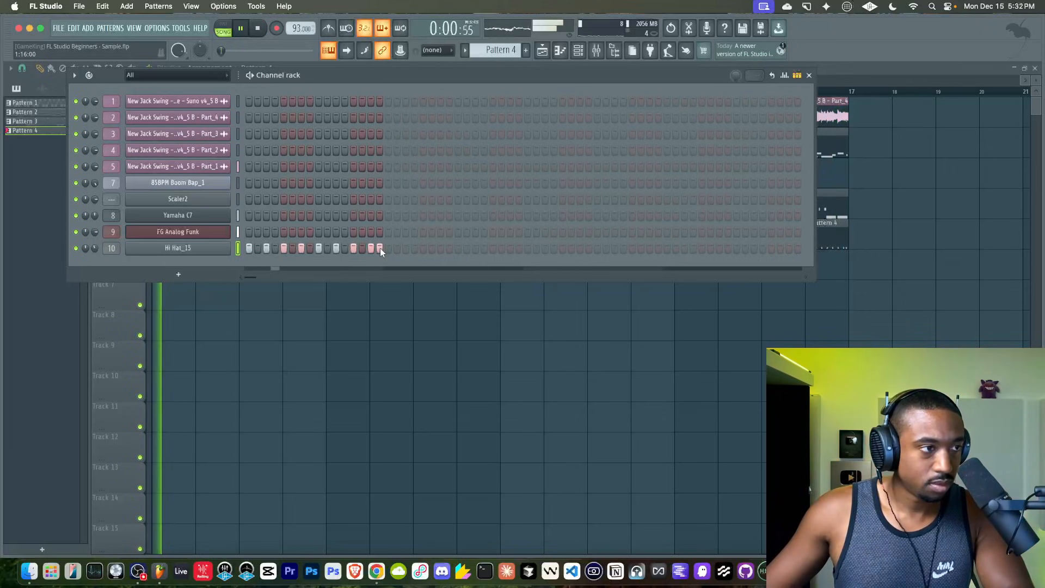
{"action": "right_click", "coordinate": [311, 295]}
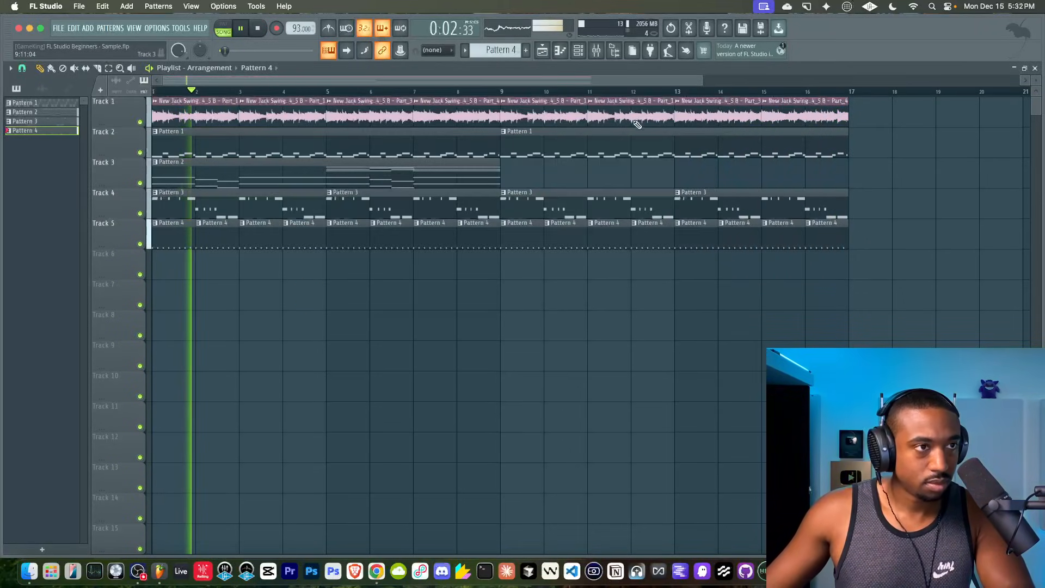
Quantize the Hi Hat_15 notes of Pattern 4 in the Piano roll with the mpc 62% template and play the arrangement.
{"action": "left_click", "coordinate": [578, 50]}
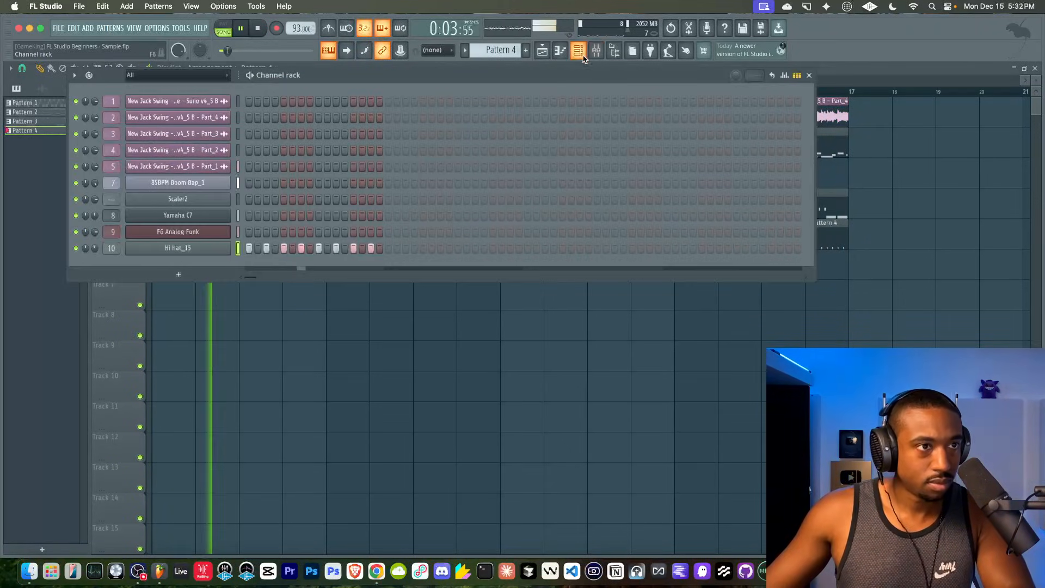
{"action": "key", "text": "space"}
{"action": "right_click", "coordinate": [213, 248]}
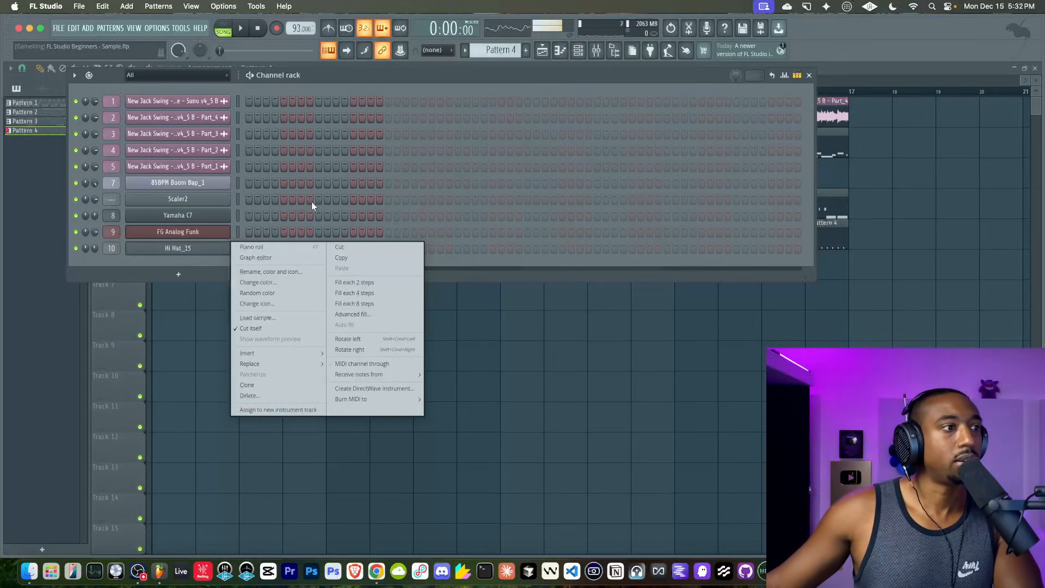
{"action": "left_click", "coordinate": [298, 247]}
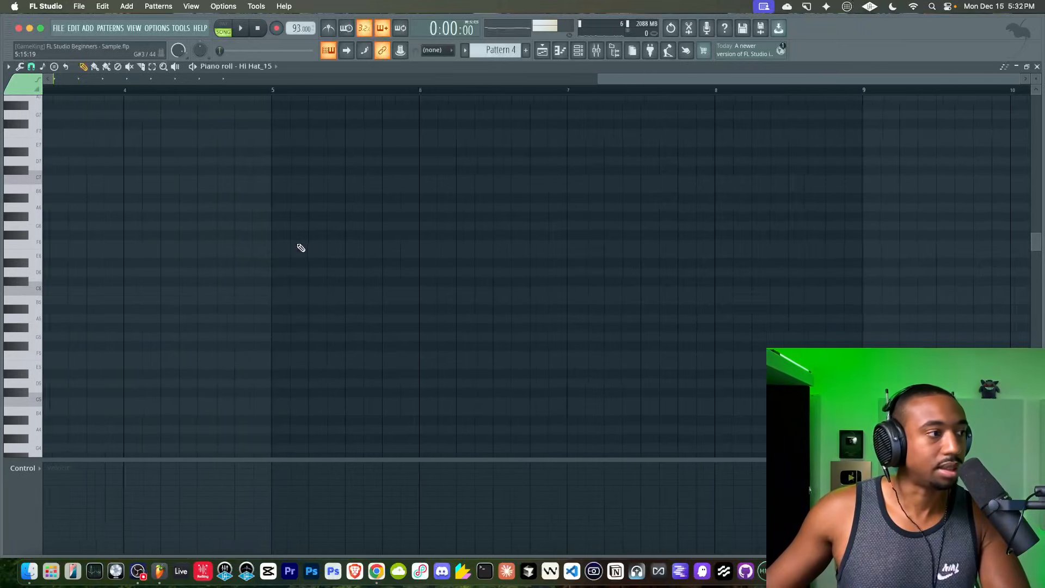
{"action": "key", "text": "alt+q"}
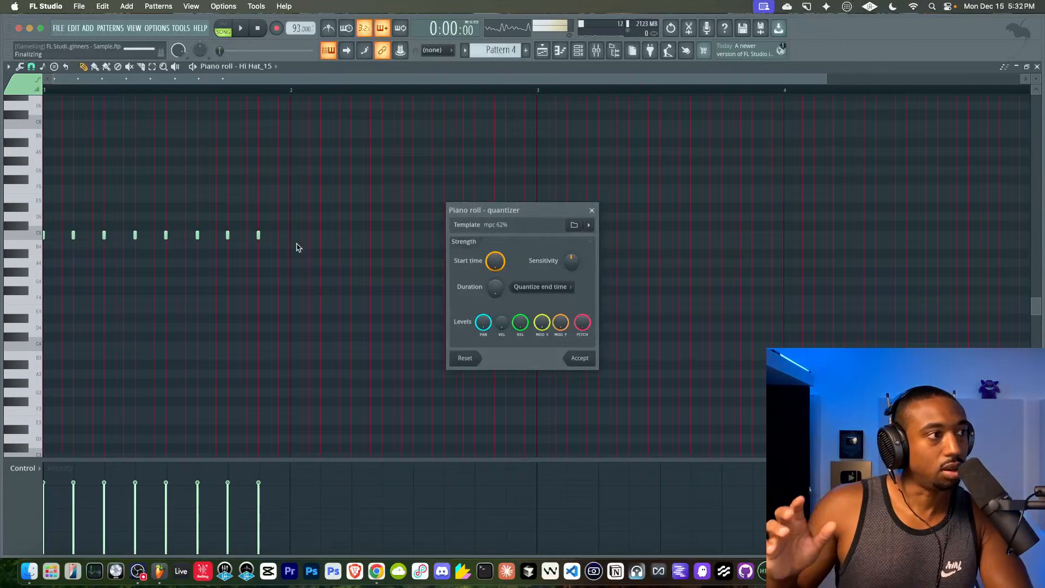
{"action": "left_click", "coordinate": [585, 354]}
{"action": "key", "text": "space"}
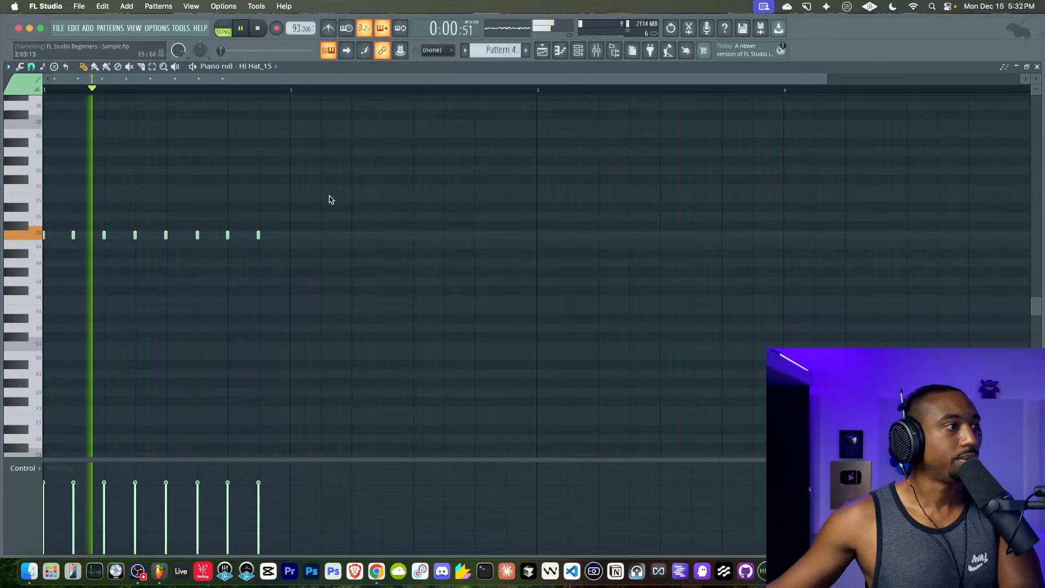
{"action": "key", "text": "F5"}
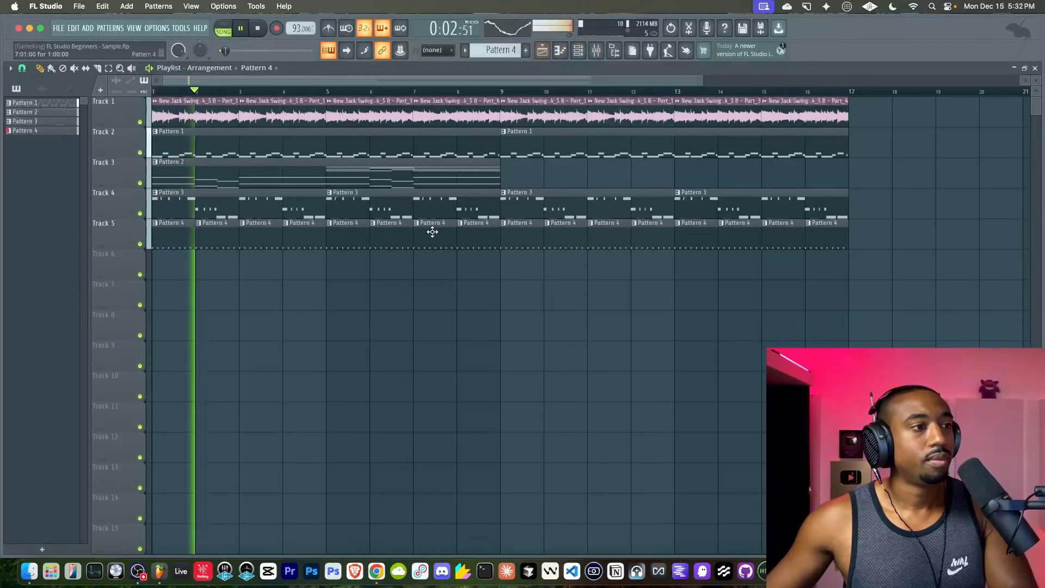
{"action": "key", "text": "space"}
{"action": "left_click", "coordinate": [582, 56]}
{"action": "right_click", "coordinate": [311, 314]}
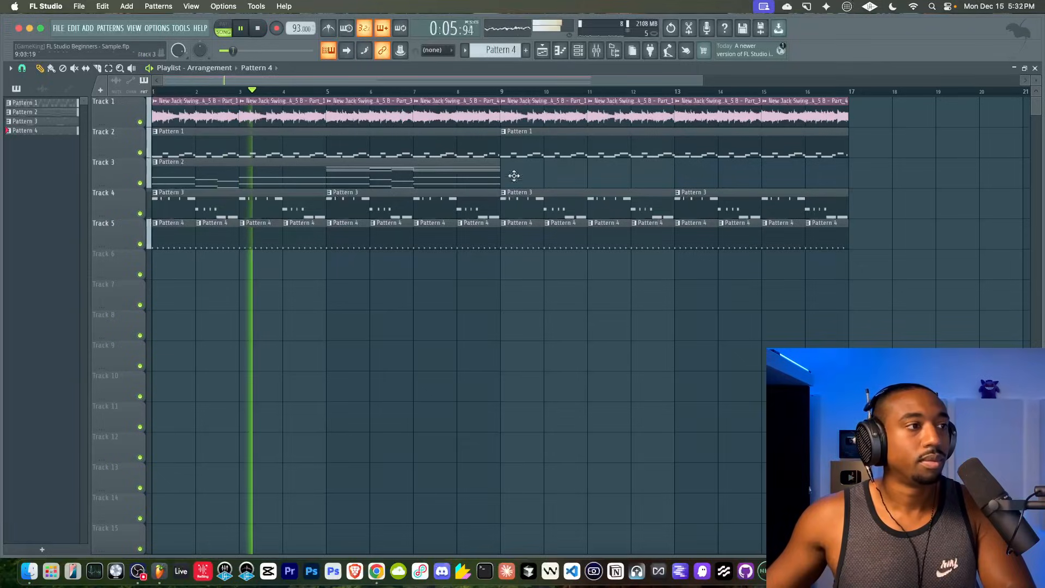
Quantize the FG Analog Funk notes of Pattern 3 with the mpc 62% template and listen to the result.
{"action": "key", "text": "space"}
{"action": "double_click", "coordinate": [322, 200]}
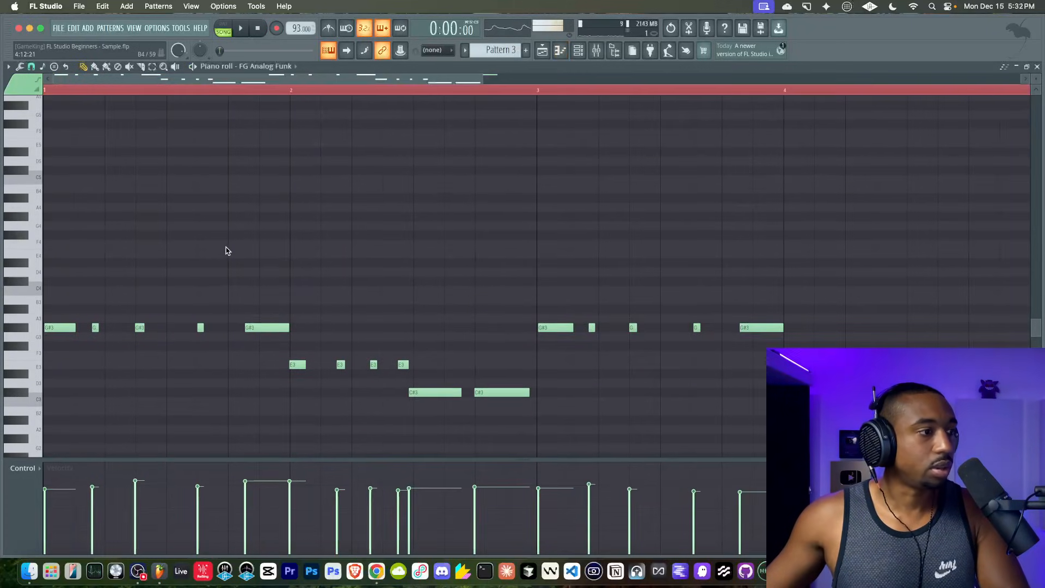
{"action": "key", "text": "alt+q"}
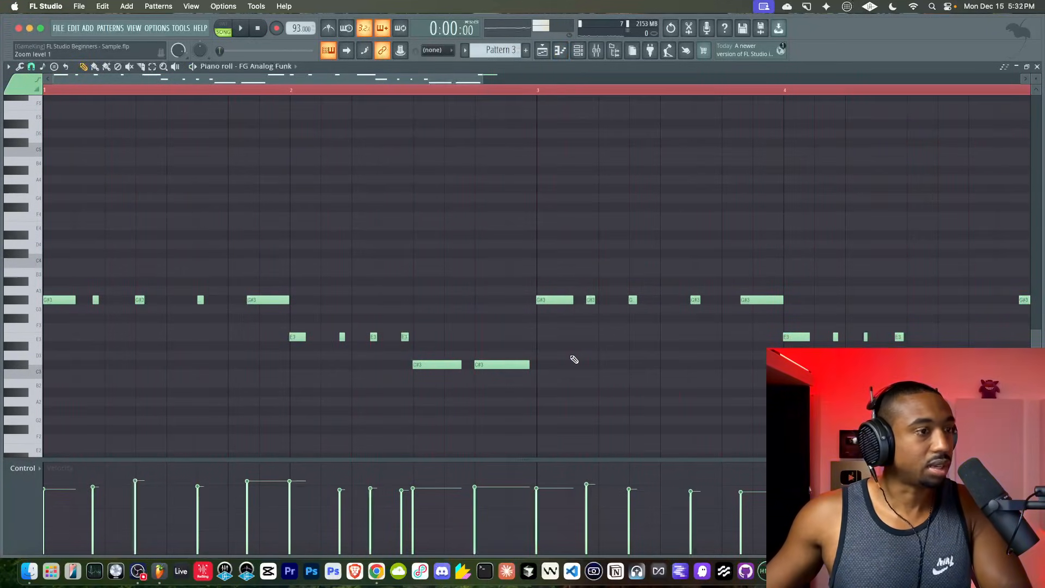
{"action": "key", "text": "space"}
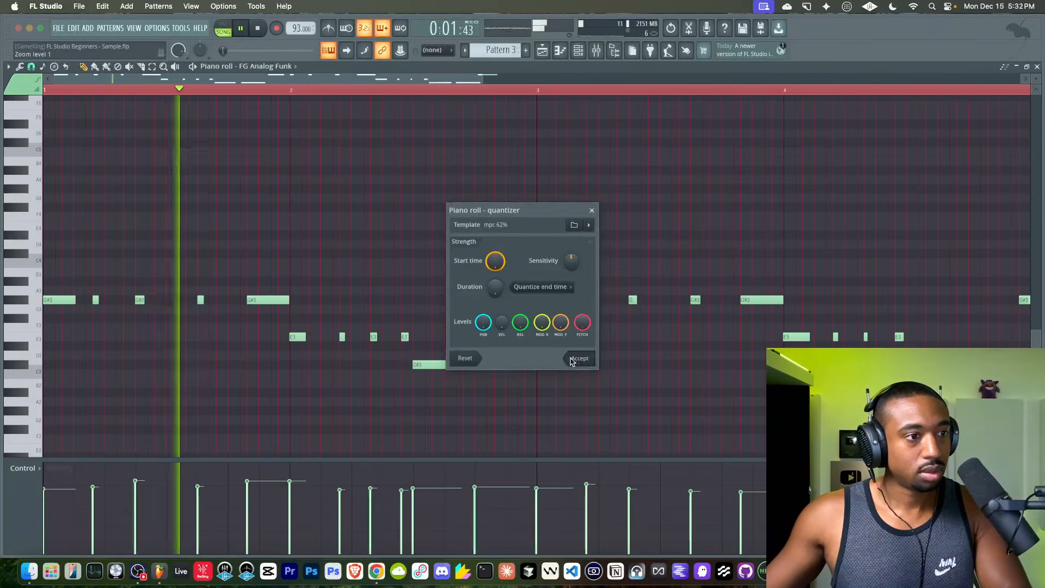
{"action": "left_click", "coordinate": [578, 358]}
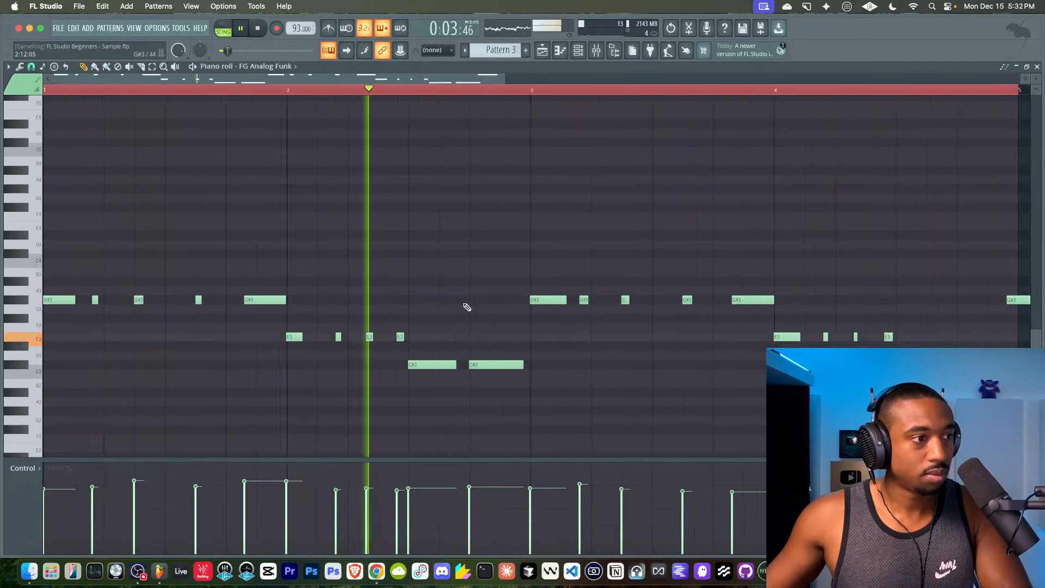
{"action": "scroll", "coordinate": [465, 302], "scroll_direction": "down", "scroll_amount": 2}
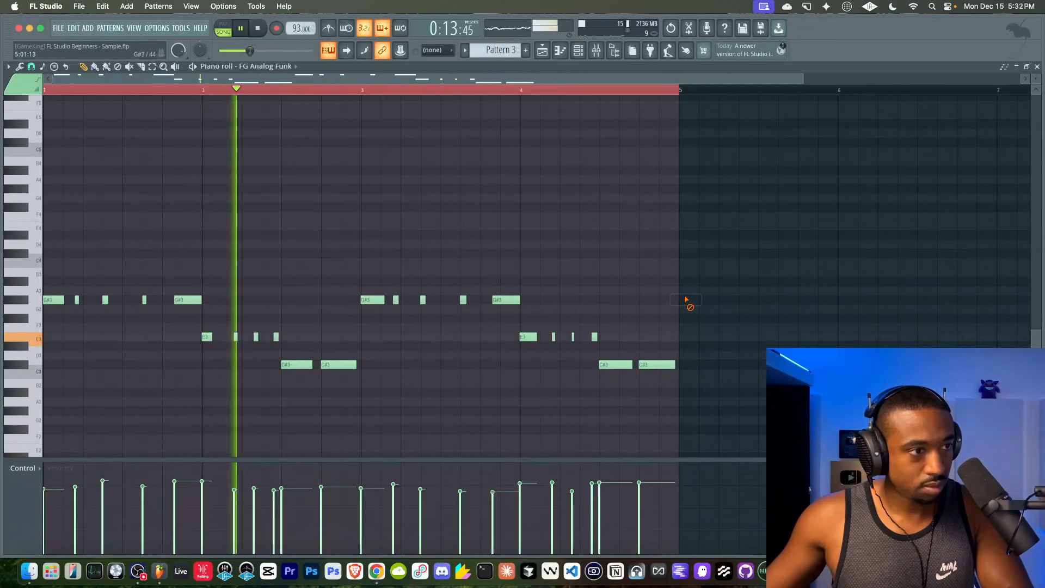
Open the FG Analog Funk synth from the Channel rack while the arrangement plays.
{"action": "key", "text": "F5"}
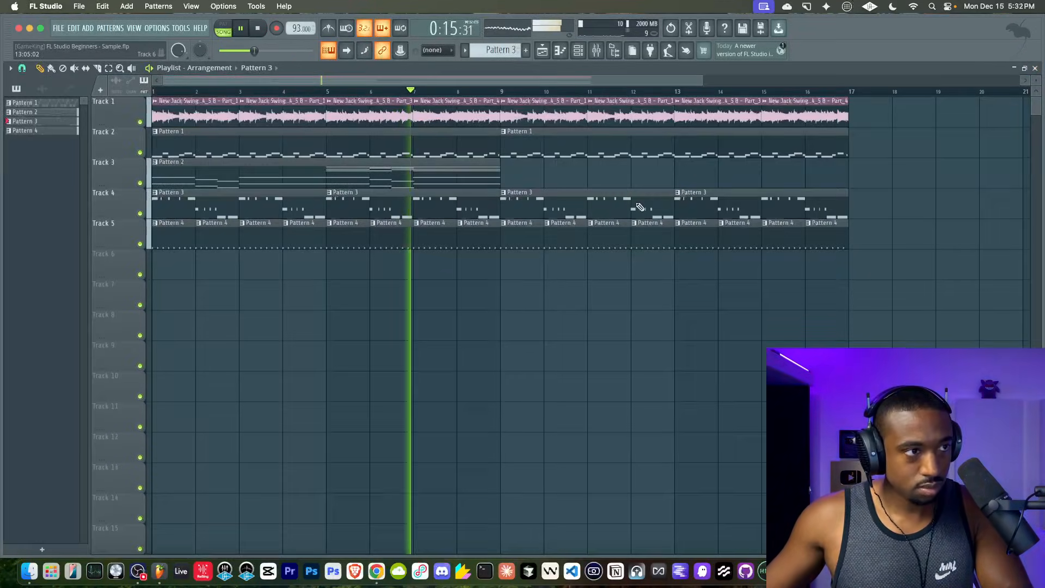
{"action": "left_click", "coordinate": [577, 52]}
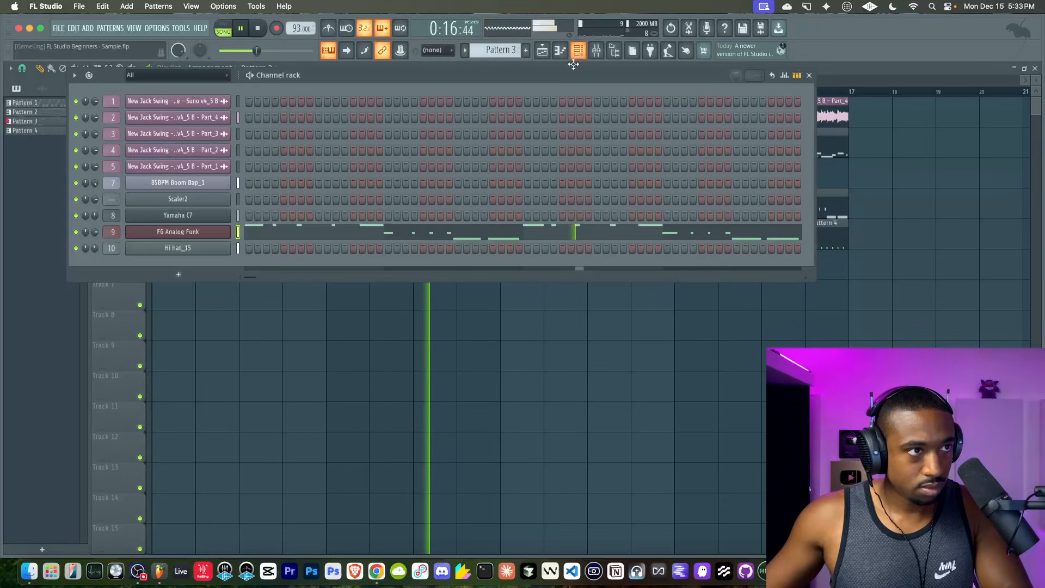
{"action": "left_click", "coordinate": [207, 234]}
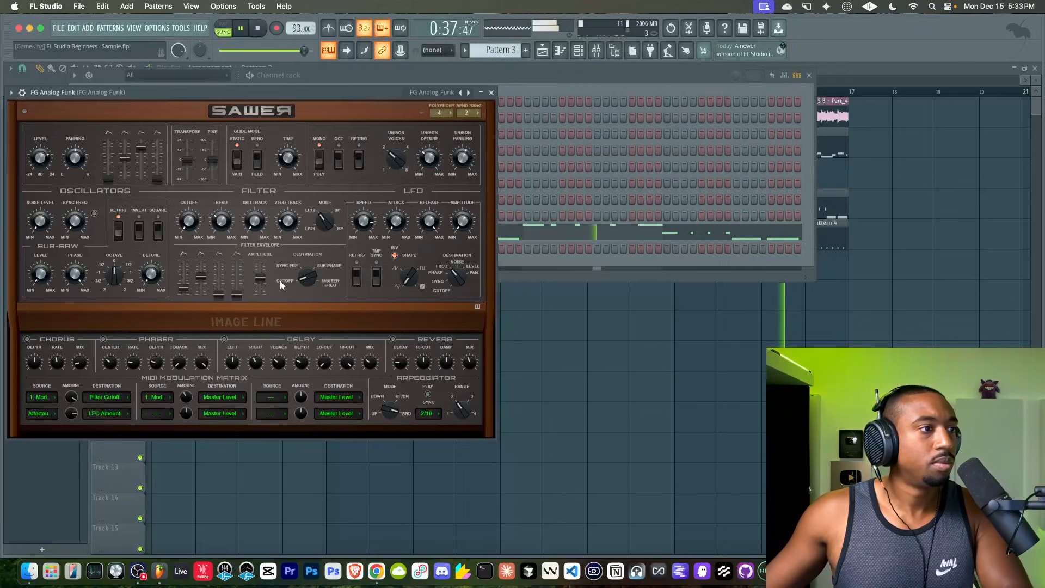
Close the synth and delete the first two Pattern 3 clips from Track 4, leaving the bass out of bars 1 to 8.
{"action": "left_click", "coordinate": [481, 93]}
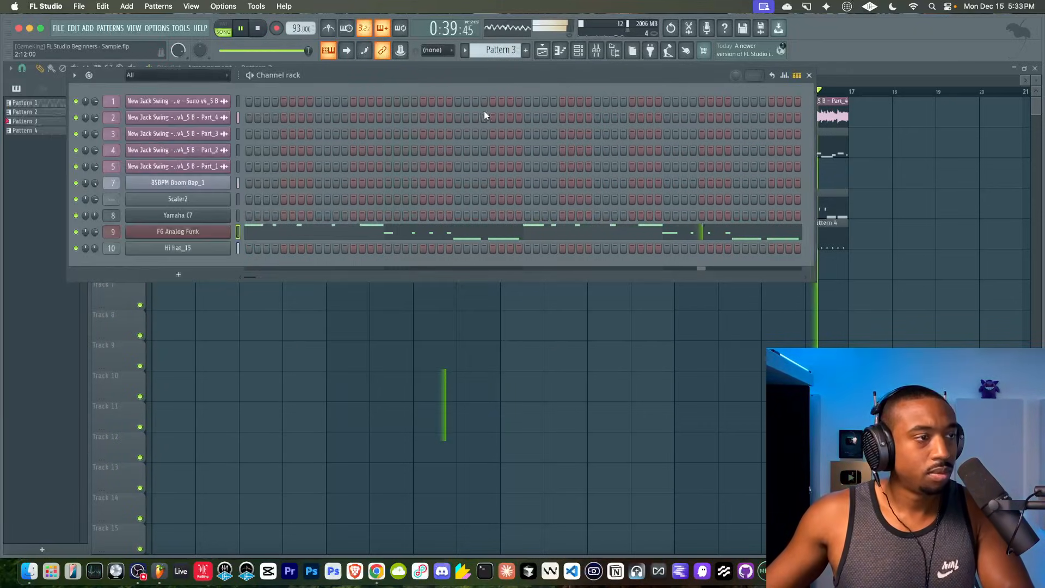
{"action": "left_click", "coordinate": [441, 403]}
{"action": "right_click", "coordinate": [332, 207]}
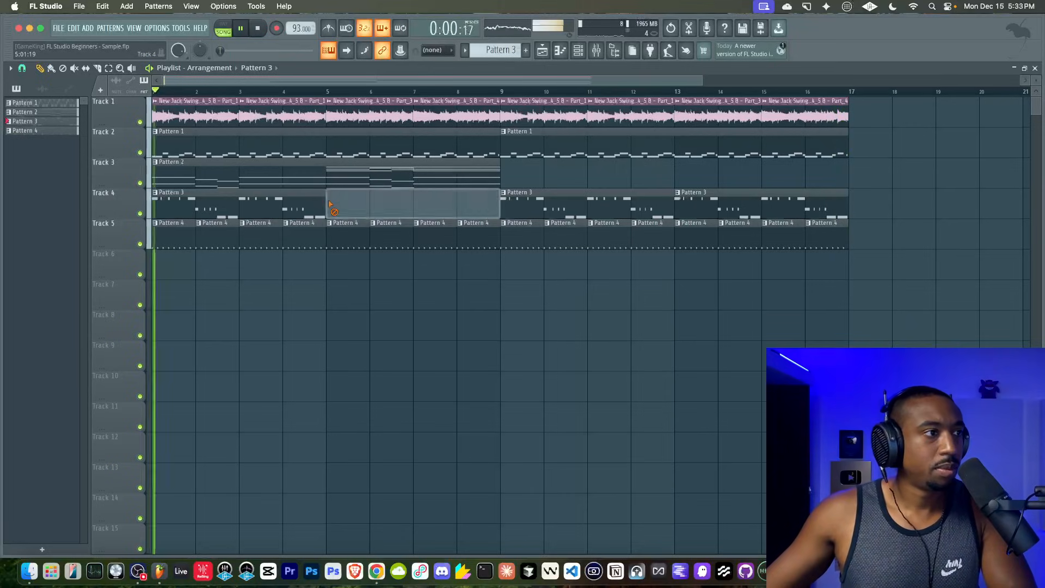
{"action": "right_click", "coordinate": [296, 209]}
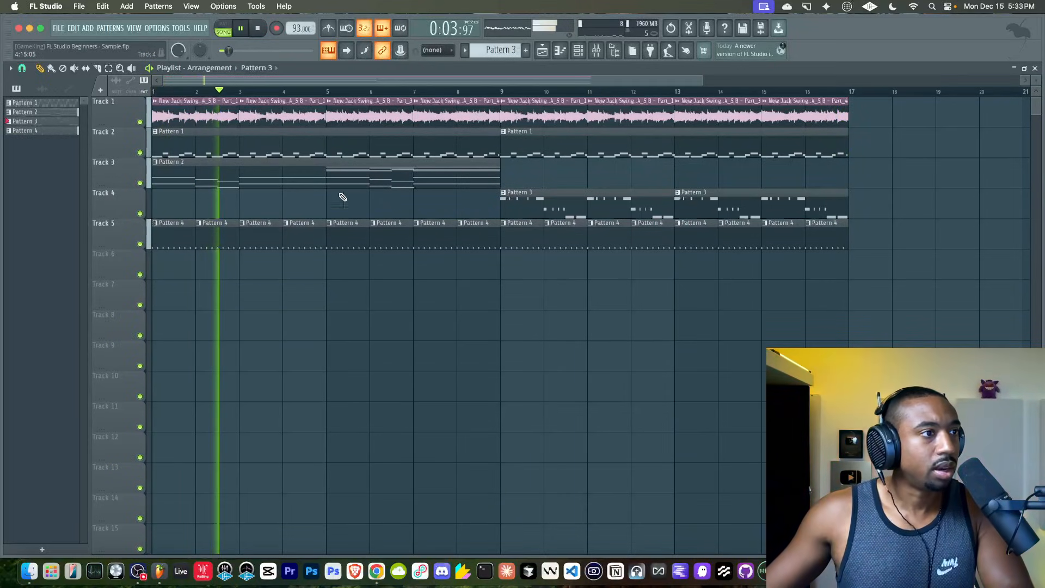
Create an empty Pattern 5 and keep the existing Channel rack instruments.
{"action": "left_click", "coordinate": [579, 52]}
{"action": "scroll", "coordinate": [500, 50], "scroll_direction": "down", "scroll_amount": 1}
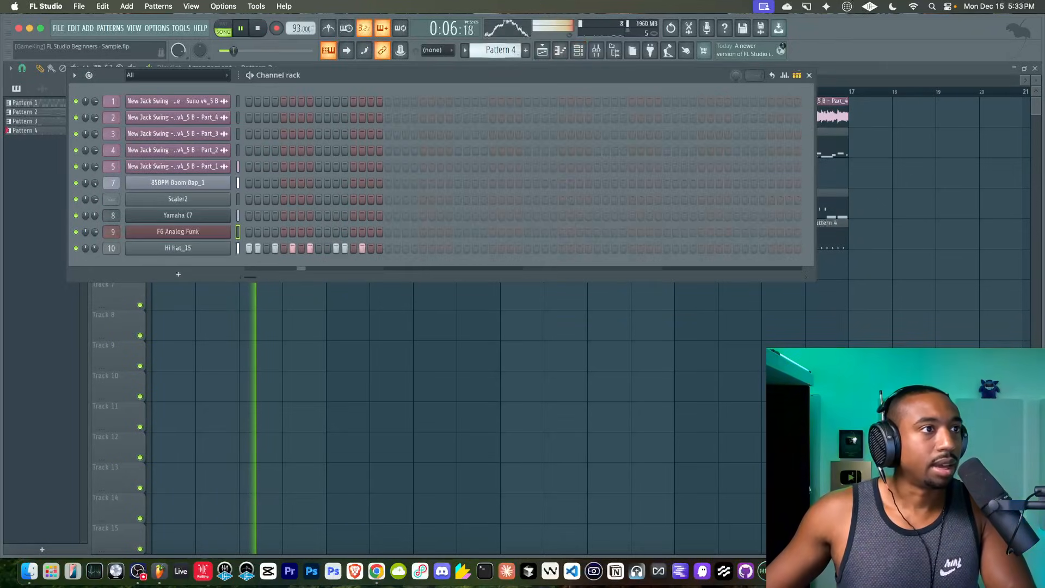
{"action": "left_click", "coordinate": [184, 275]}
{"action": "left_click", "coordinate": [592, 333]}
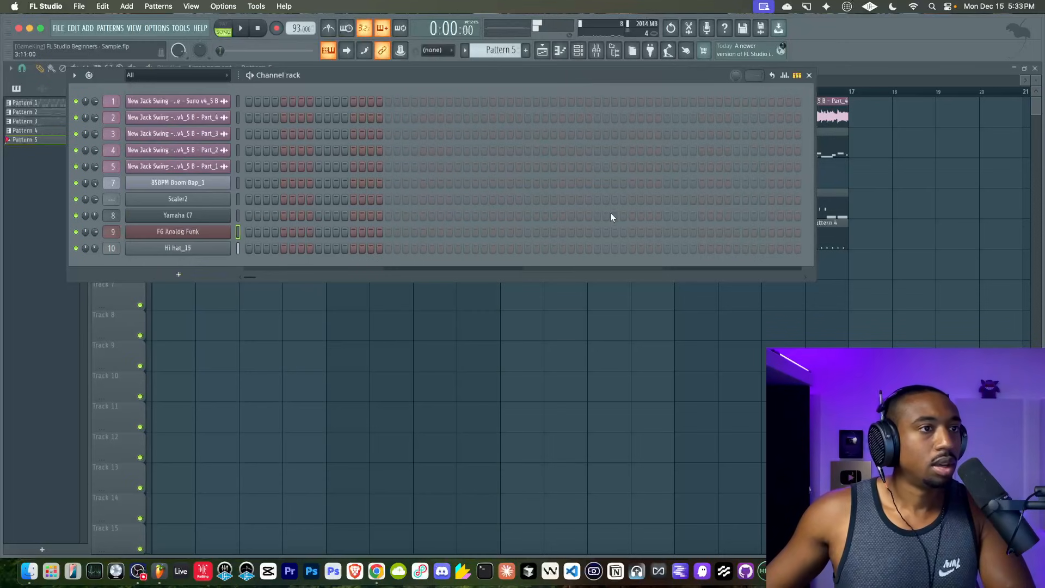
Review the KORG mixer track and the KRONOS entries in the MIDI device settings, and save the project.
{"action": "left_click", "coordinate": [599, 51]}
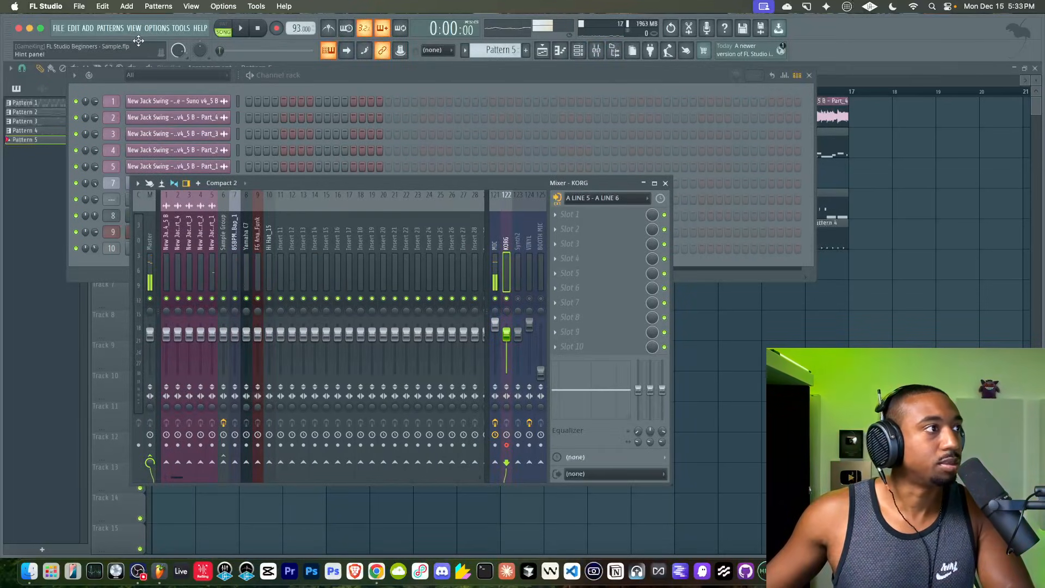
{"action": "left_click", "coordinate": [157, 29]}
{"action": "left_click", "coordinate": [164, 46]}
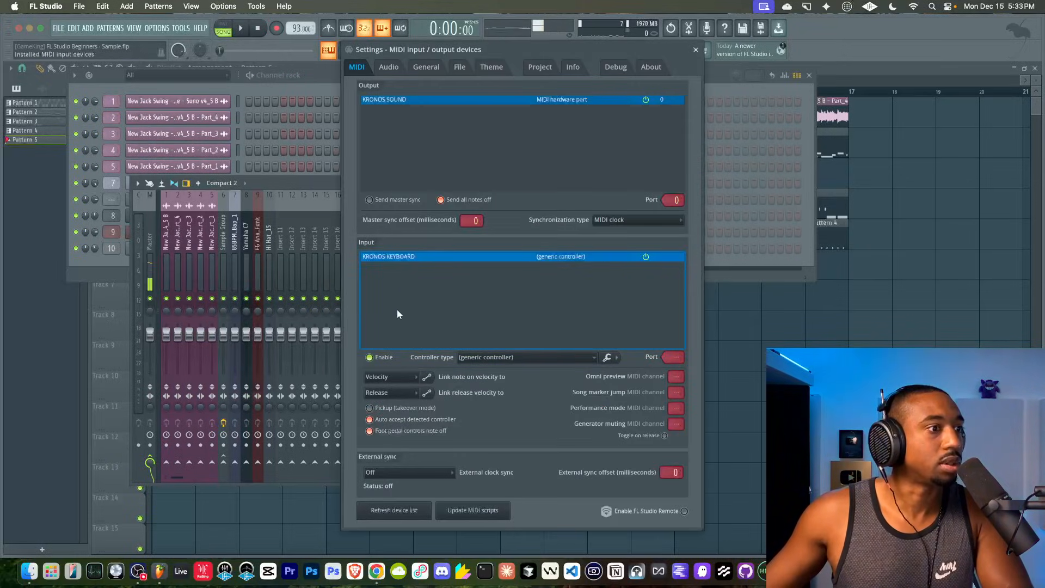
{"action": "left_click", "coordinate": [697, 50]}
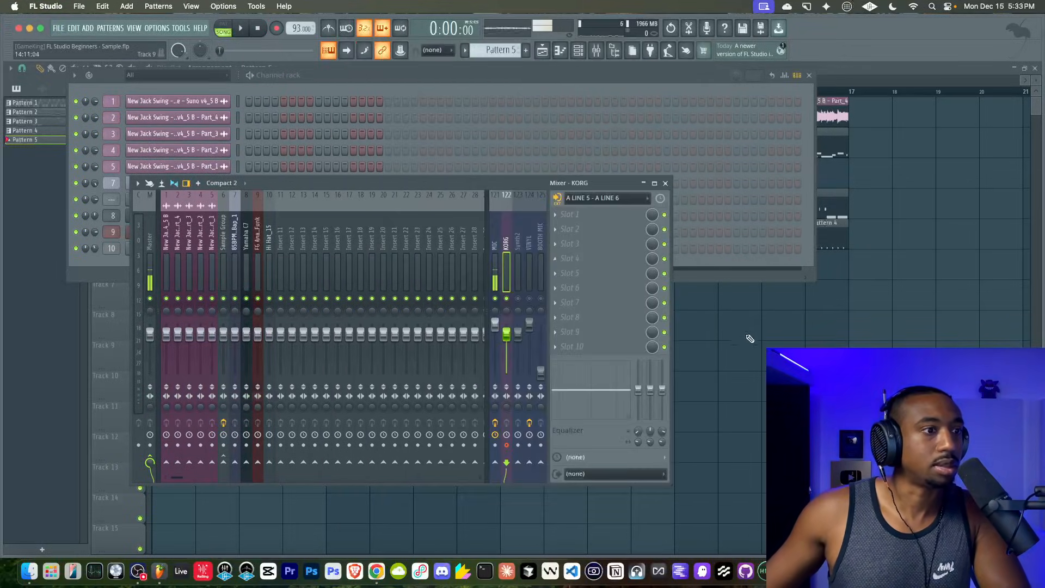
{"action": "key", "text": "super+s"}
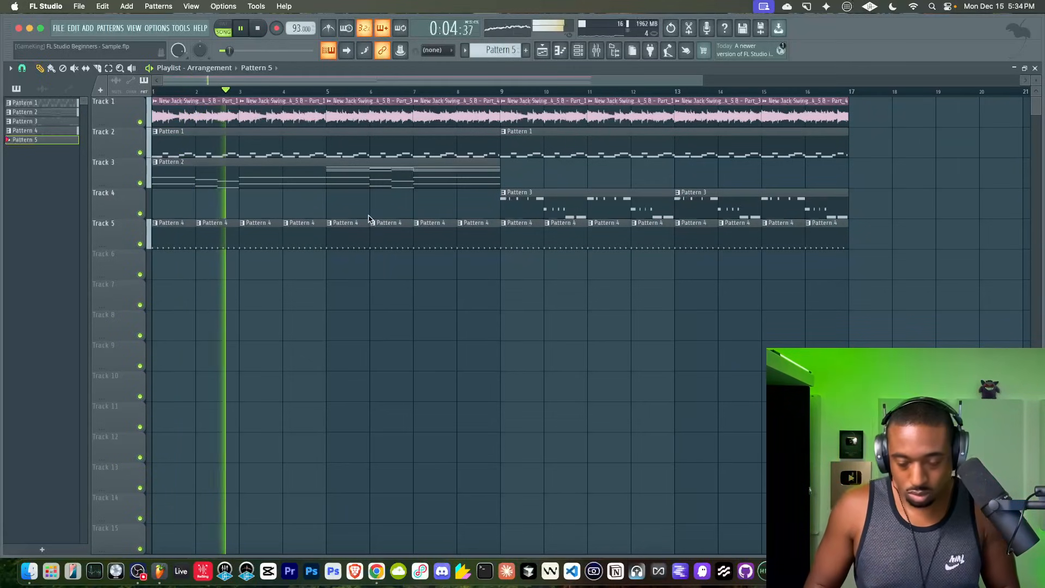
Check the KORG input track in the Mixer and restart playback of the arrangement.
{"action": "key", "text": "space"}
{"action": "left_click", "coordinate": [596, 50]}
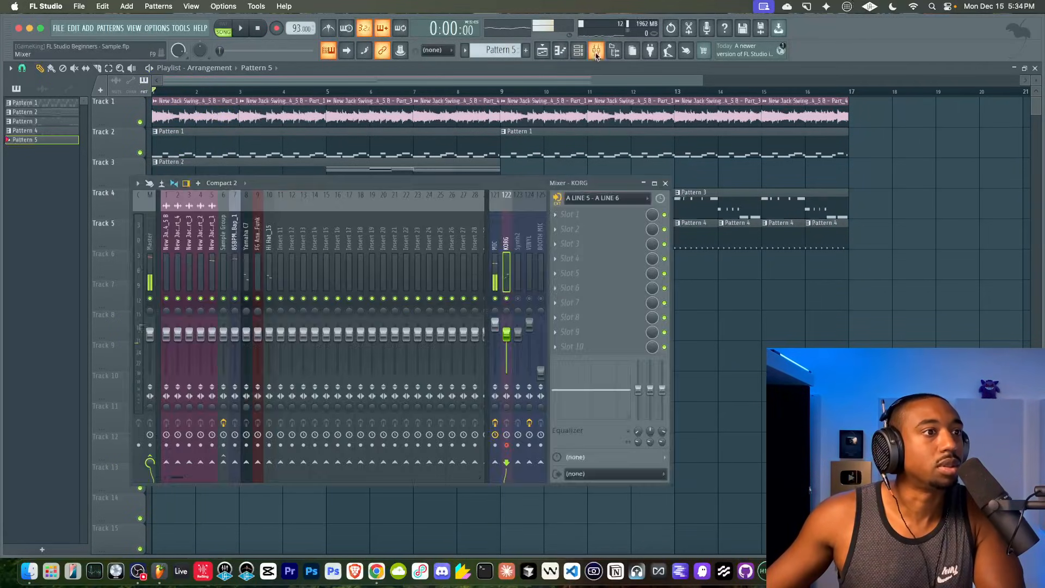
{"action": "key", "text": "F9"}
{"action": "key", "text": "space"}
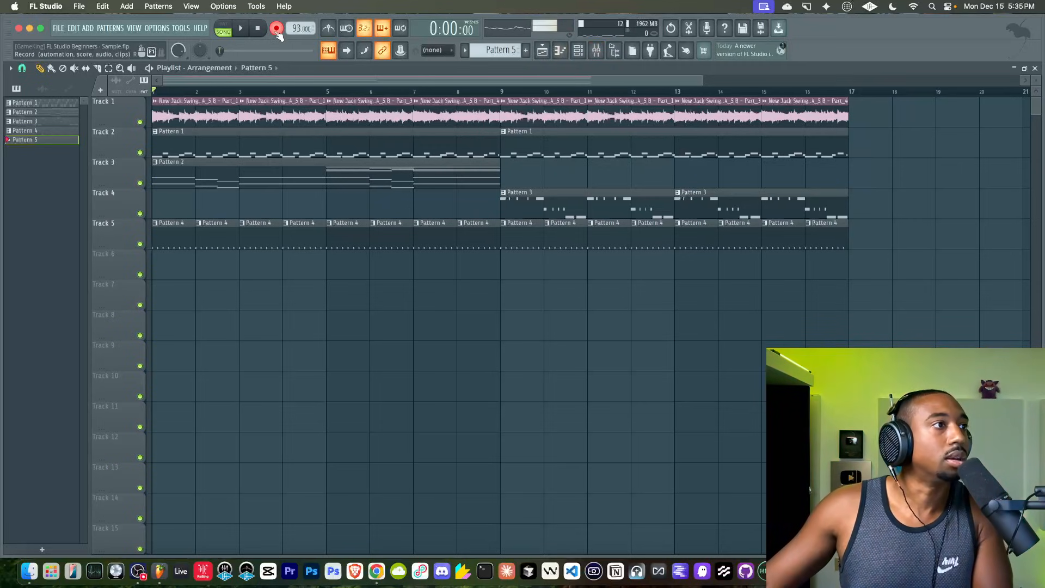
Record the KORG input as audio on Track 6 over the full 16-bar arrangement.
{"action": "left_click", "coordinate": [585, 50]}
{"action": "left_click", "coordinate": [580, 51]}
{"action": "left_click", "coordinate": [596, 50]}
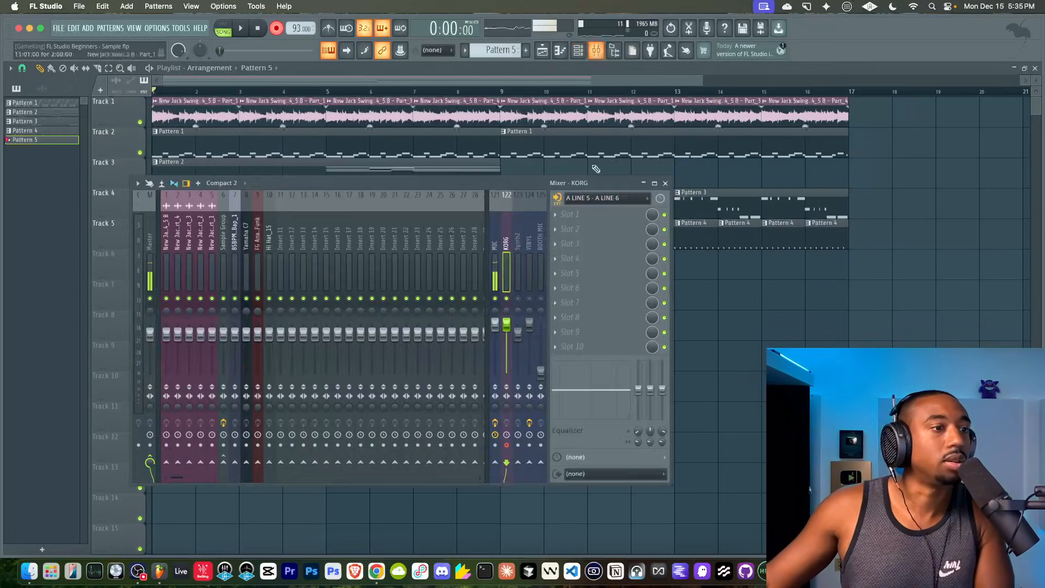
{"action": "right_click", "coordinate": [770, 338]}
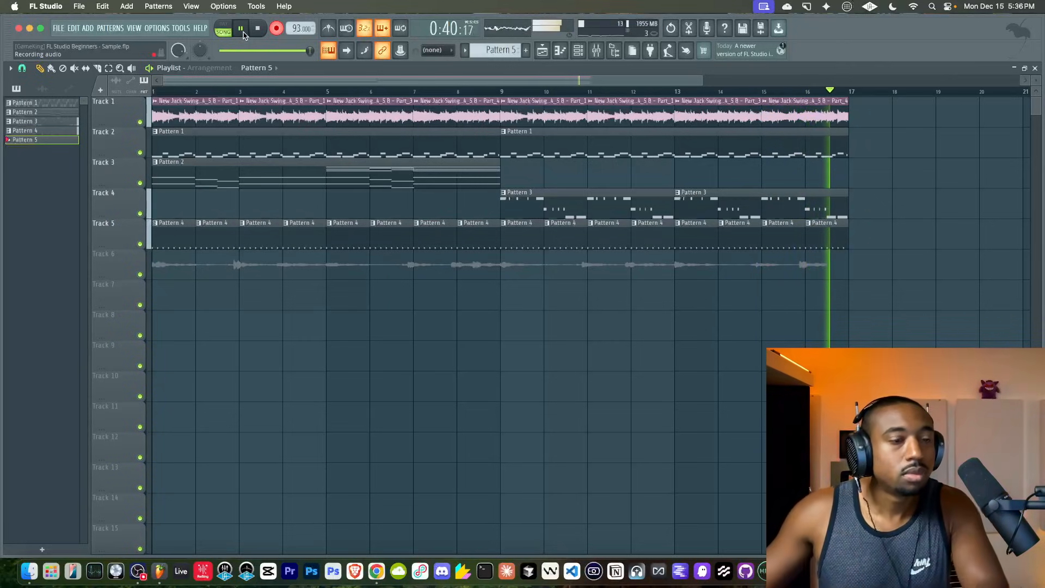
{"action": "left_click", "coordinate": [241, 29]}
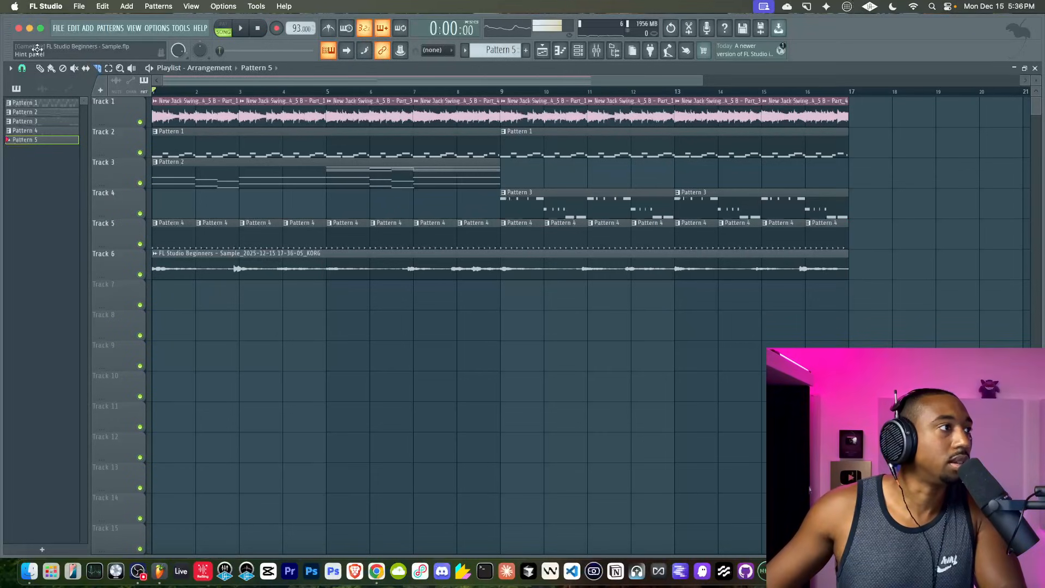
Route the KORG recording on Track 6 to its own free mixer track.
{"action": "double_click", "coordinate": [330, 254]}
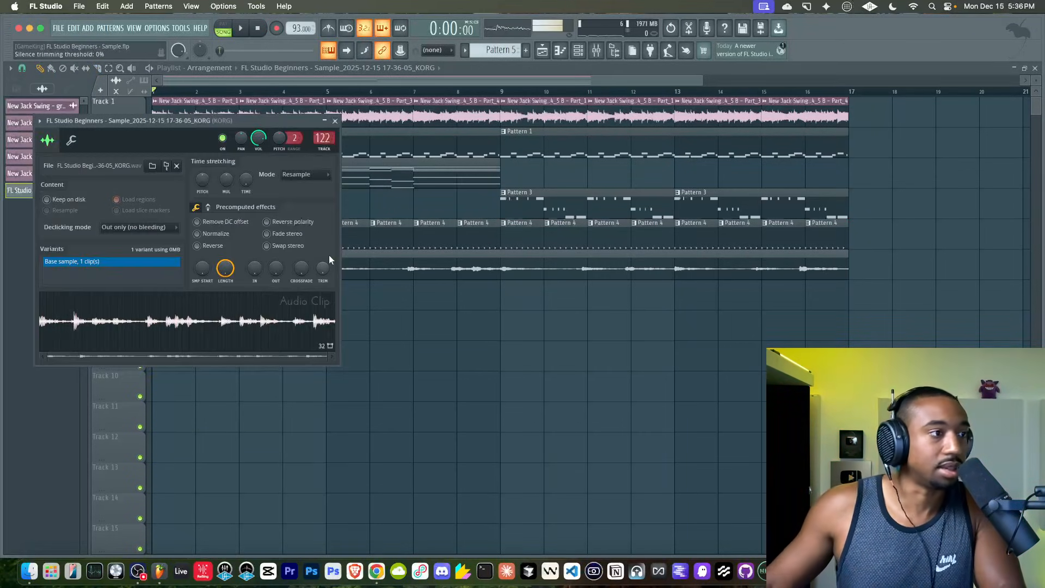
{"action": "key", "text": "super+l"}
{"action": "key", "text": "F9"}
{"action": "right_click", "coordinate": [754, 419]}
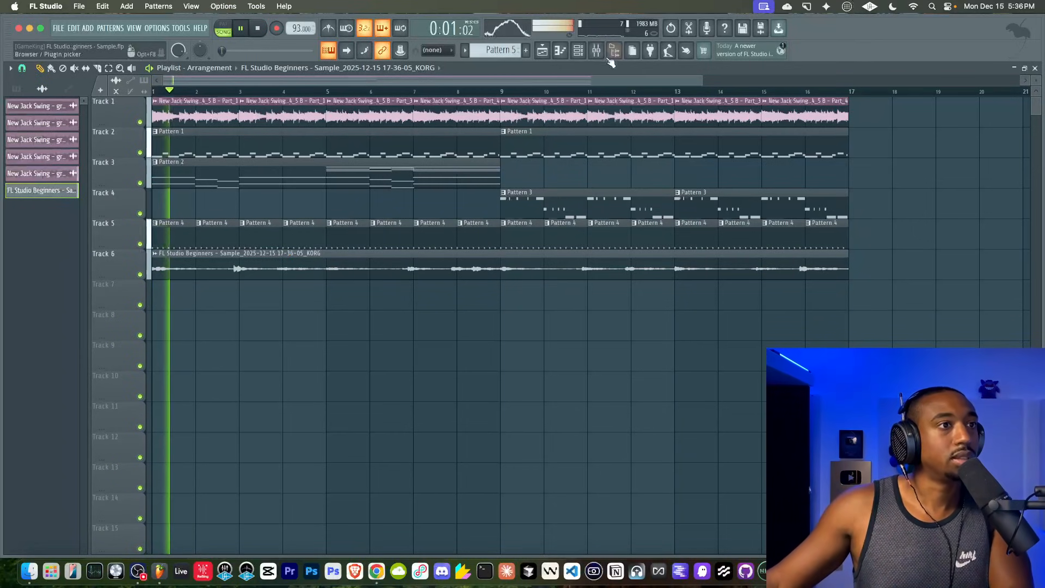
Compare the recorded clip's mixer track with the KORG input track during playback and save the project.
{"action": "key", "text": "F9"}
{"action": "left_click", "coordinate": [508, 260]}
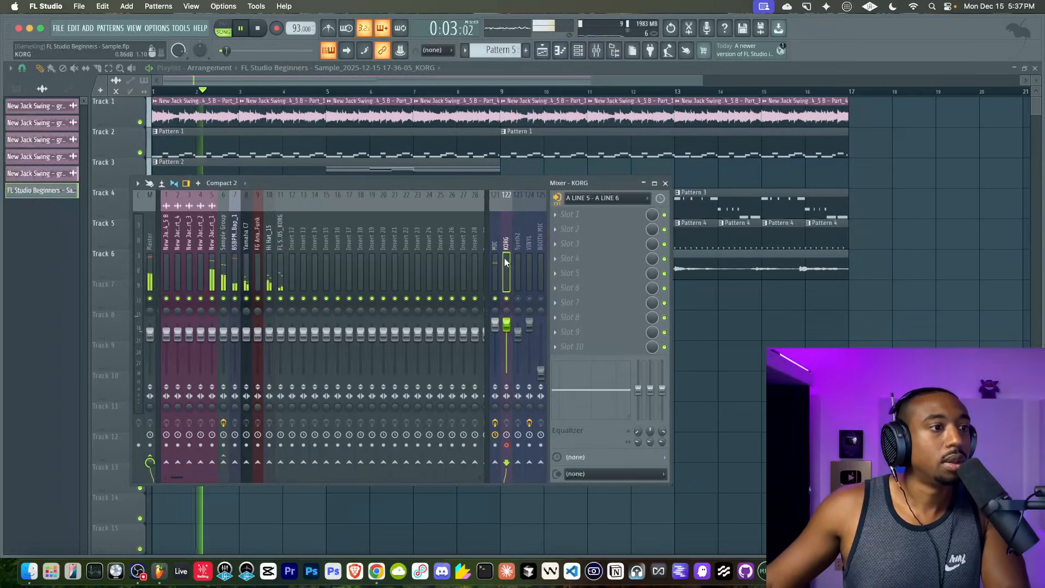
{"action": "key", "text": "F9"}
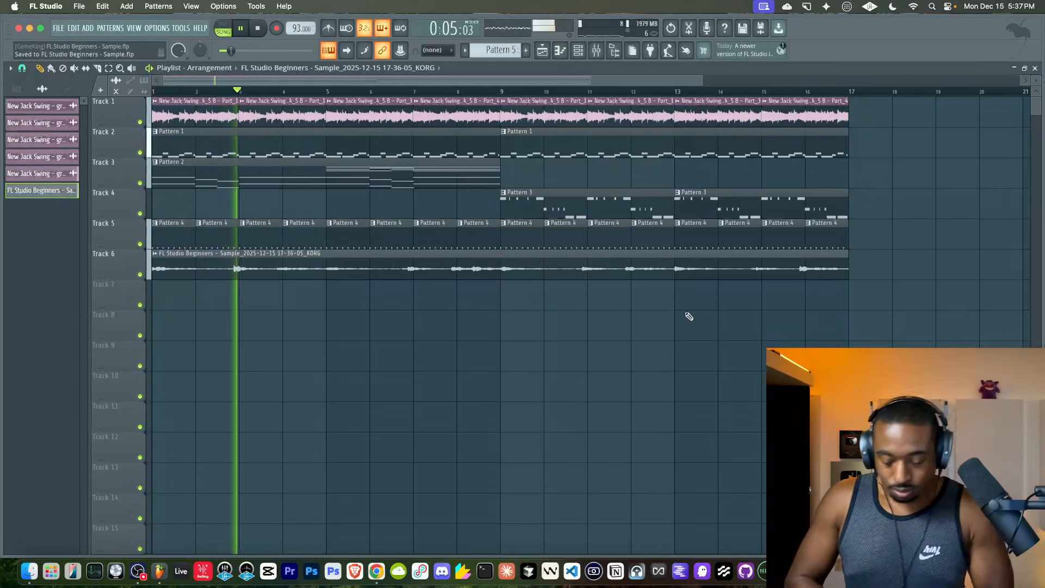
{"action": "key", "text": "super+s"}
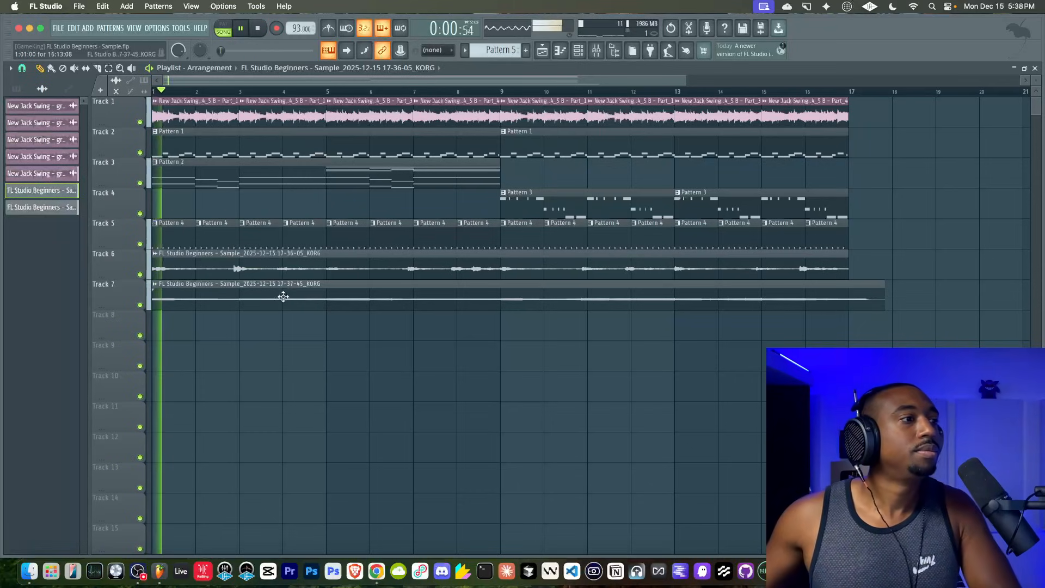
Route the second KORG recording on Track 7 to mixer track 12.
{"action": "double_click", "coordinate": [283, 298]}
{"action": "key", "text": "F9"}
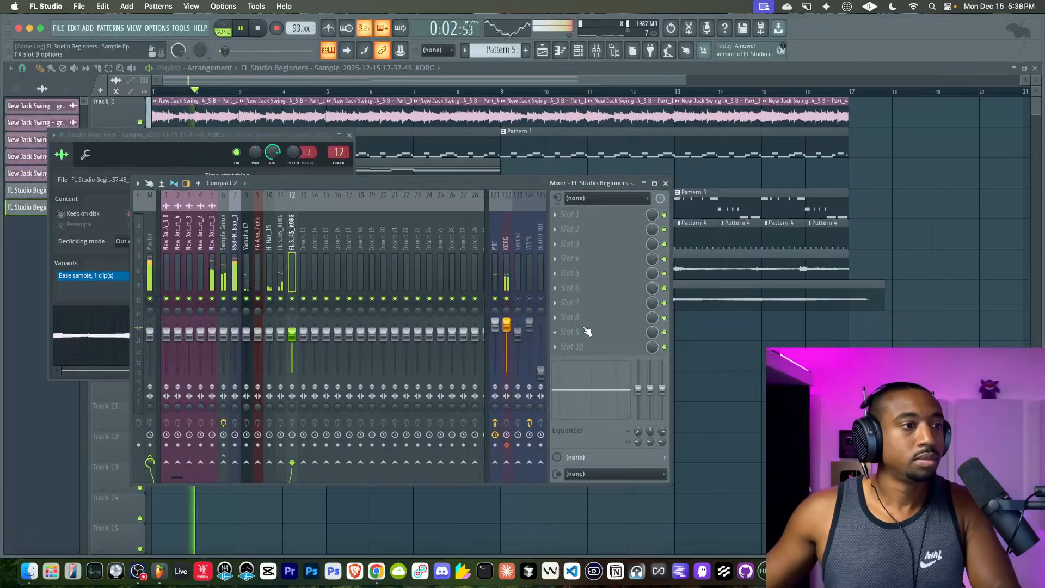
{"action": "key", "text": "F12"}
Slice off the end of the Track 7 KORG clip at bar 17 and set its clip gain to about -6.5 dB.
{"action": "left_click", "coordinate": [99, 69]}
{"action": "left_click_drag", "start_coordinate": [853, 219], "coordinate": [840, 318]}
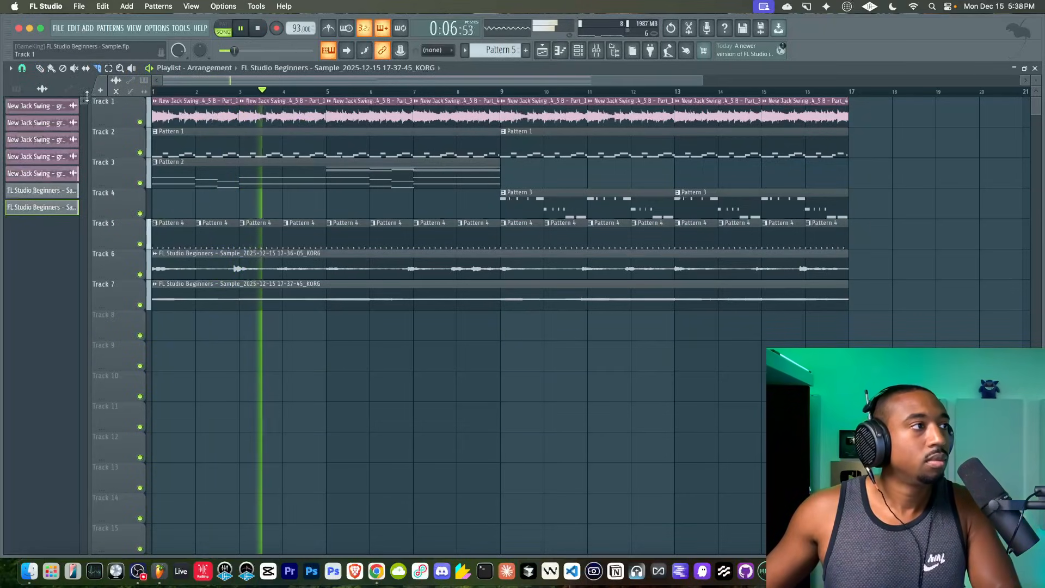
{"action": "scroll", "coordinate": [385, 298], "scroll_direction": "down", "scroll_amount": 3, "text": "ctrl"}
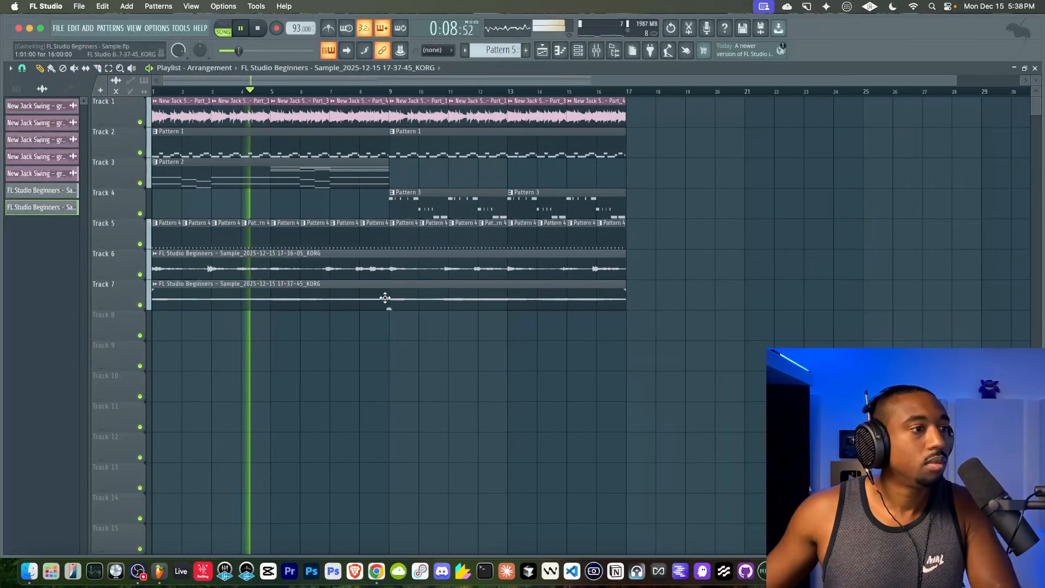
{"action": "left_click_drag", "start_coordinate": [390, 309], "coordinate": [391, 309]}
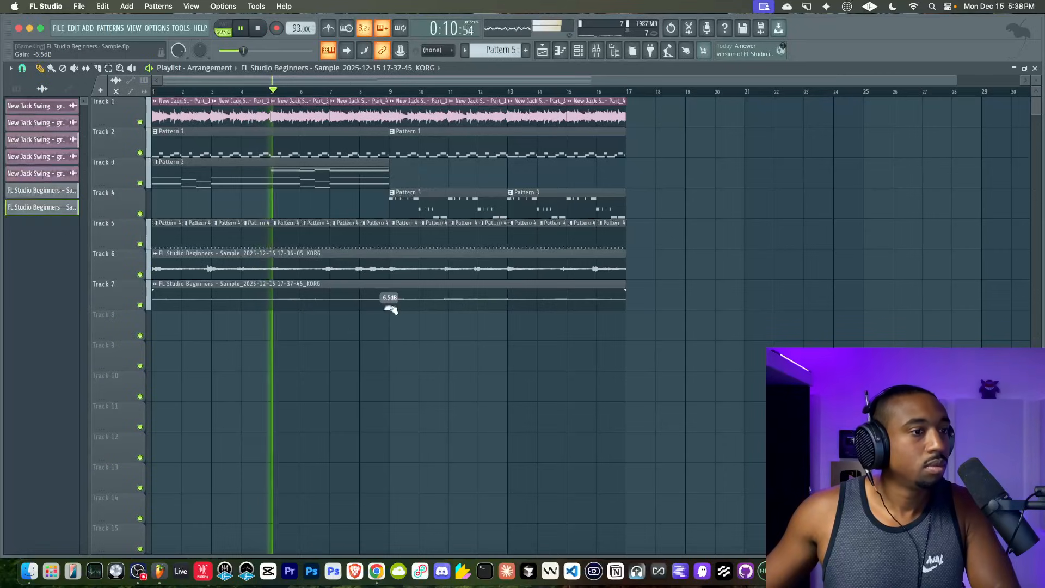
Check the levels of the KORG tracks in the Mixer and stop playback.
{"action": "left_click", "coordinate": [596, 51]}
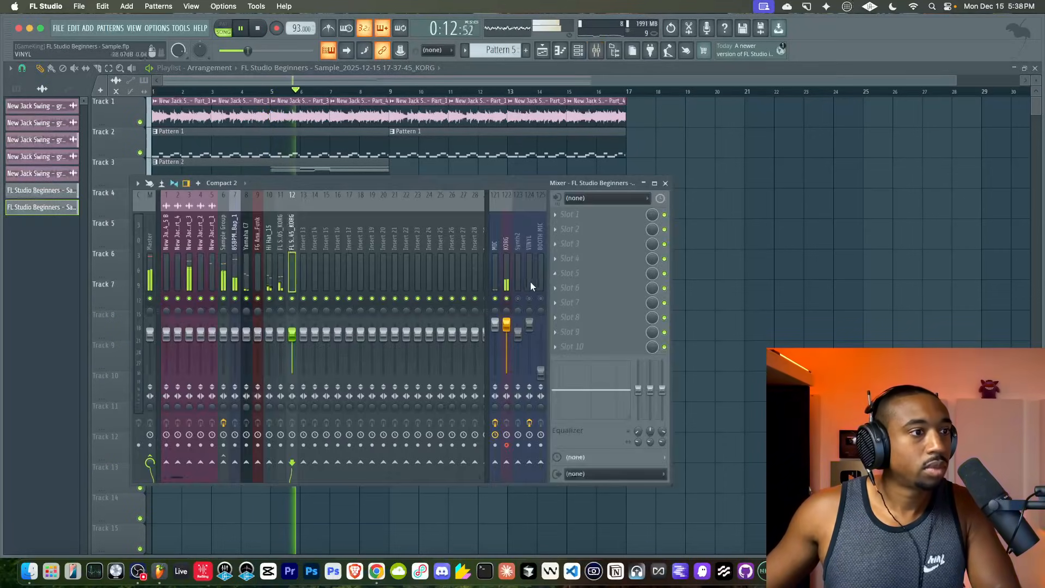
{"action": "key", "text": "space"}
{"action": "key", "text": "F9"}
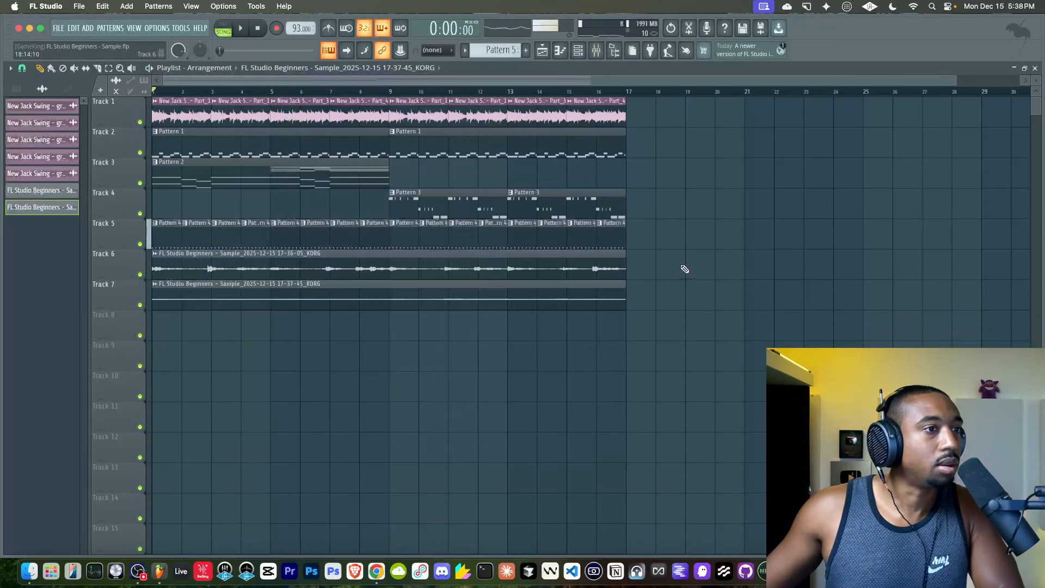
Quantize the 85BPM Boom Bap_1 notes of Pattern 1 in the Piano roll with the mpc 66% template.
{"action": "key", "text": "space"}
{"action": "double_click", "coordinate": [251, 146]}
{"action": "scroll", "coordinate": [250, 212], "scroll_direction": "left", "scroll_amount": 5}
{"action": "scroll", "coordinate": [250, 212], "scroll_direction": "up", "scroll_amount": 5}
{"action": "key", "text": "alt+q"}
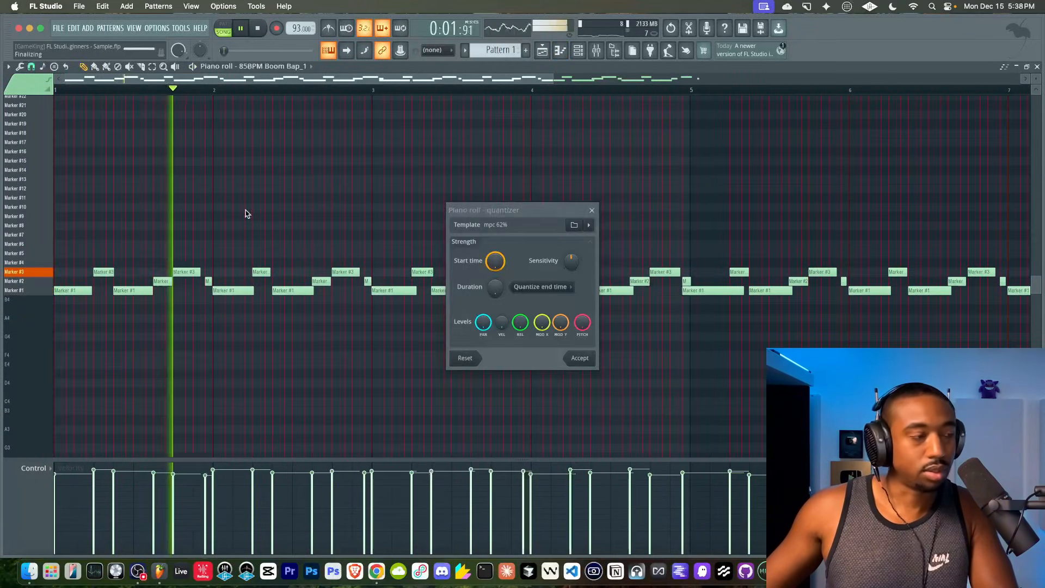
{"action": "left_click", "coordinate": [574, 225]}
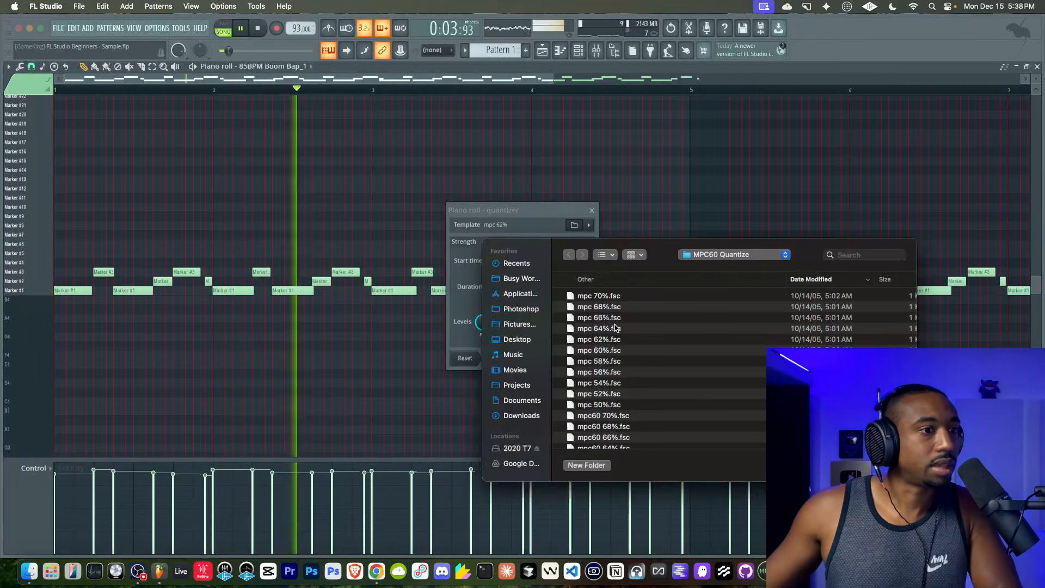
{"action": "left_click", "coordinate": [599, 317]}
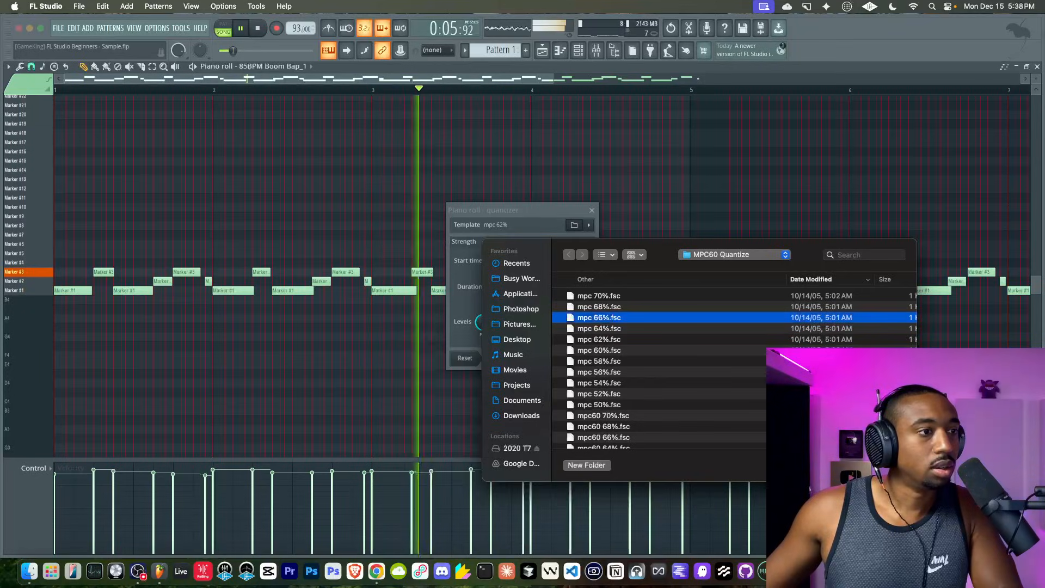
{"action": "double_click", "coordinate": [599, 317]}
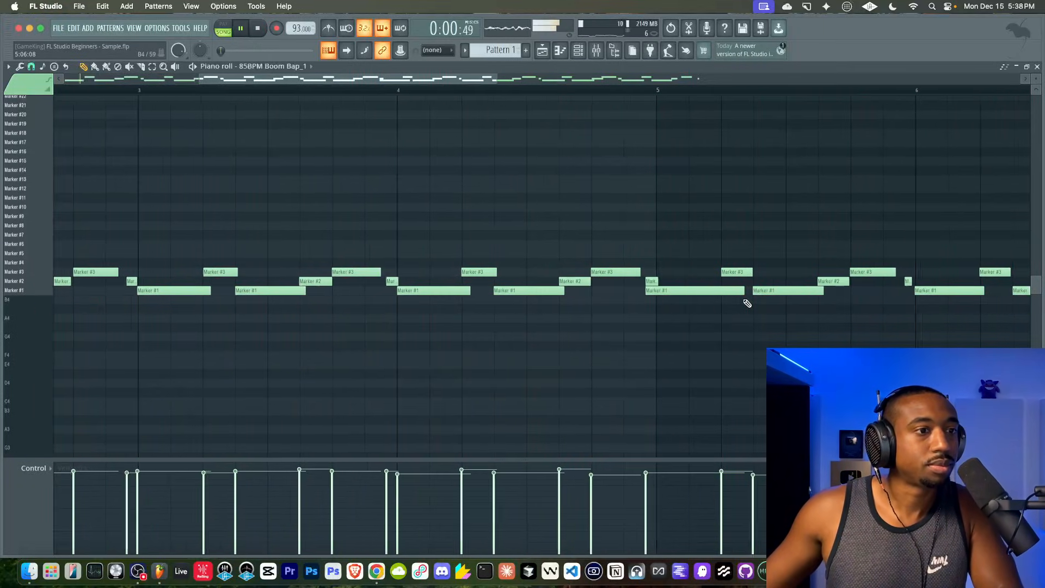
Inspect the quantized drum notes around bar 5 during playback and close the Piano roll.
{"action": "left_click", "coordinate": [663, 292]}
{"action": "scroll", "coordinate": [662, 294], "scroll_direction": "up", "scroll_amount": 2, "text": "ctrl"}
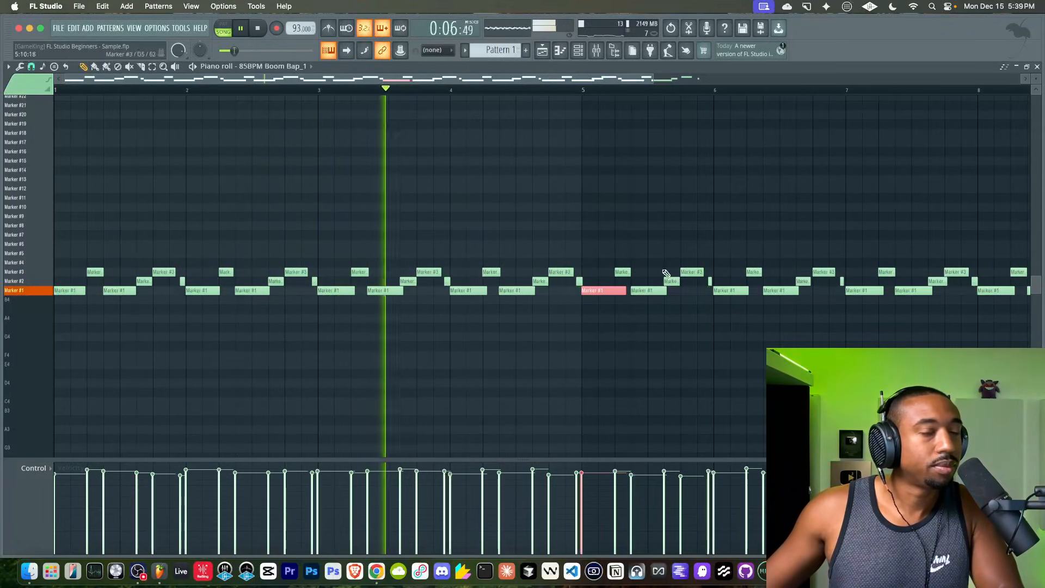
{"action": "key", "text": "super+d"}
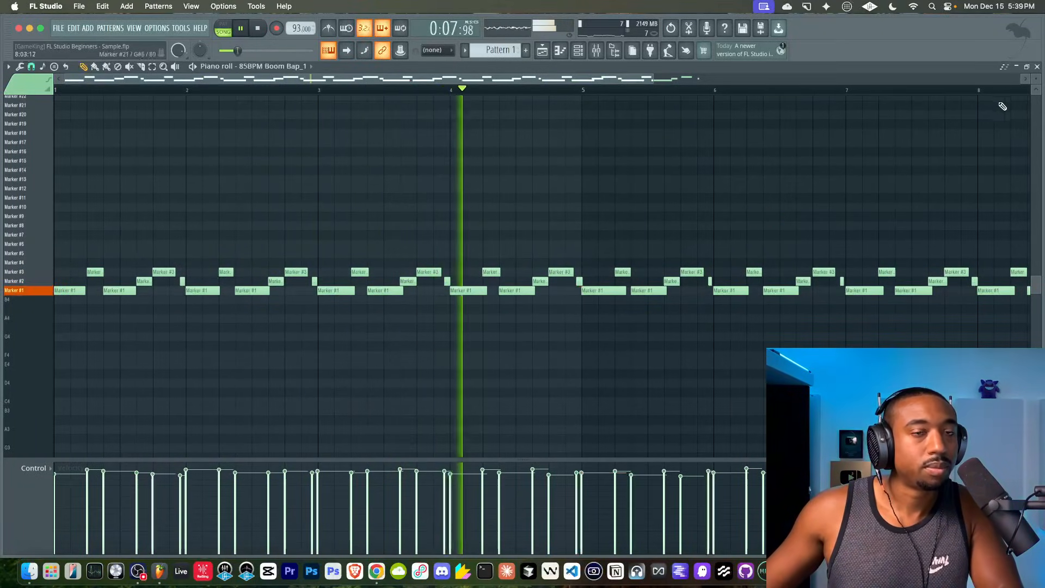
{"action": "left_click", "coordinate": [1037, 66]}
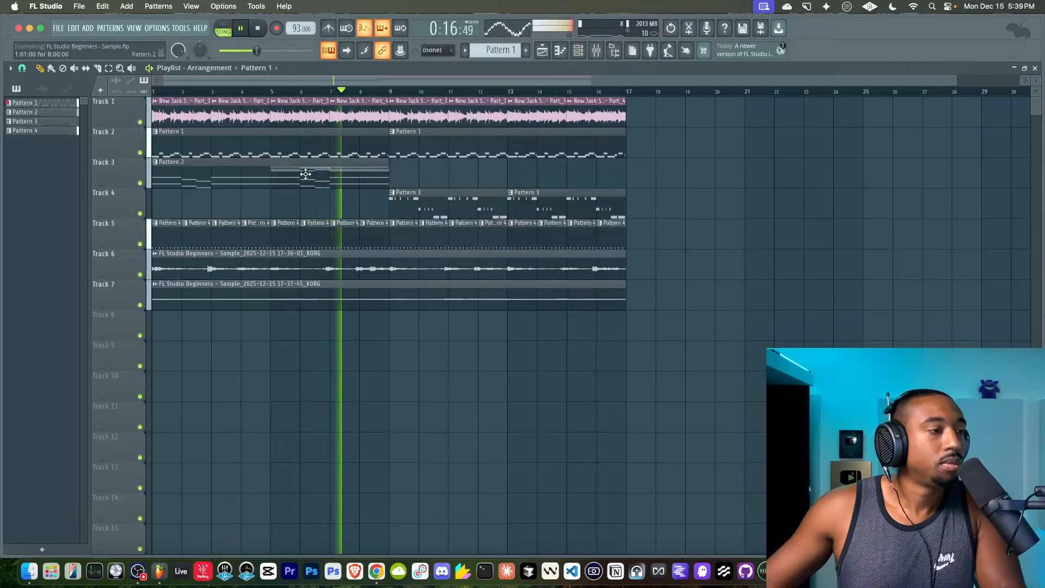
Replace the Pattern 1 clip at bar 9 with a copy at bar 17 and duplicate the Track 1 sample clips through bar 33.
{"action": "scroll", "coordinate": [301, 180], "scroll_direction": "down", "scroll_amount": 2}
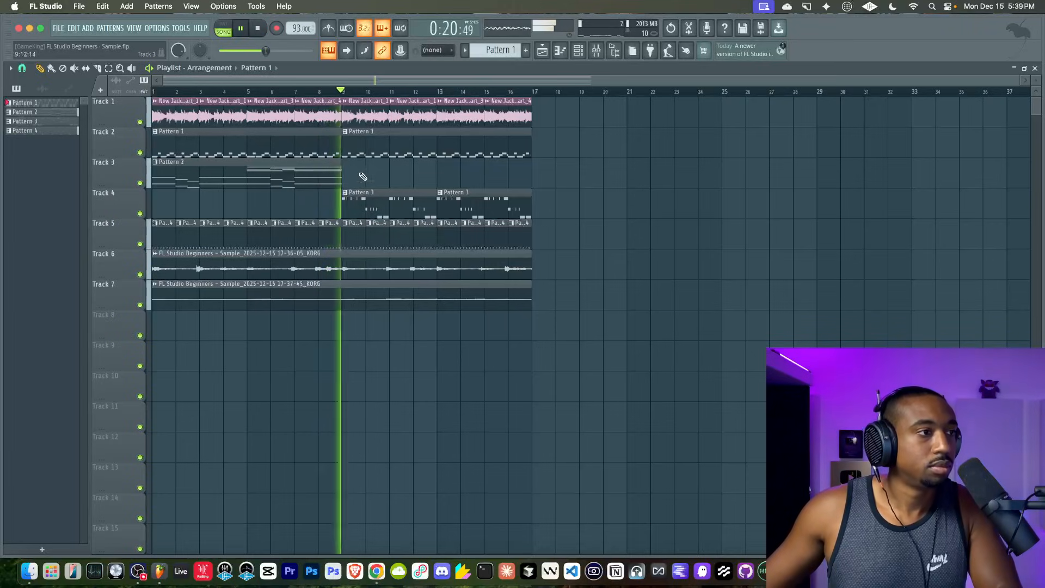
{"action": "right_click", "coordinate": [364, 151]}
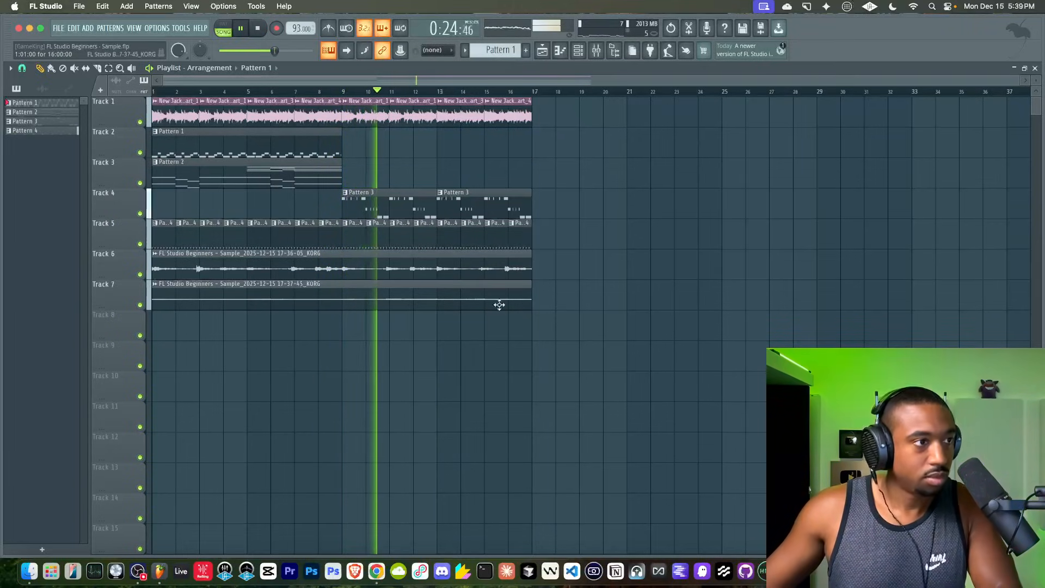
{"action": "left_click_drag", "start_coordinate": [200, 152], "coordinate": [186, 104], "text": "shift"}
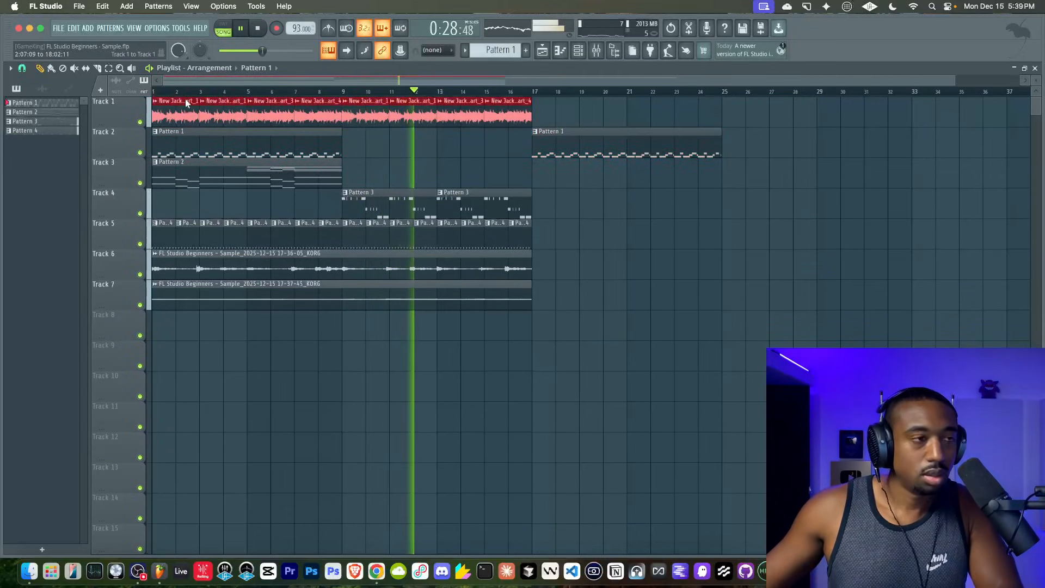
{"action": "key", "text": "ctrl+b"}
{"action": "right_click", "coordinate": [582, 238]}
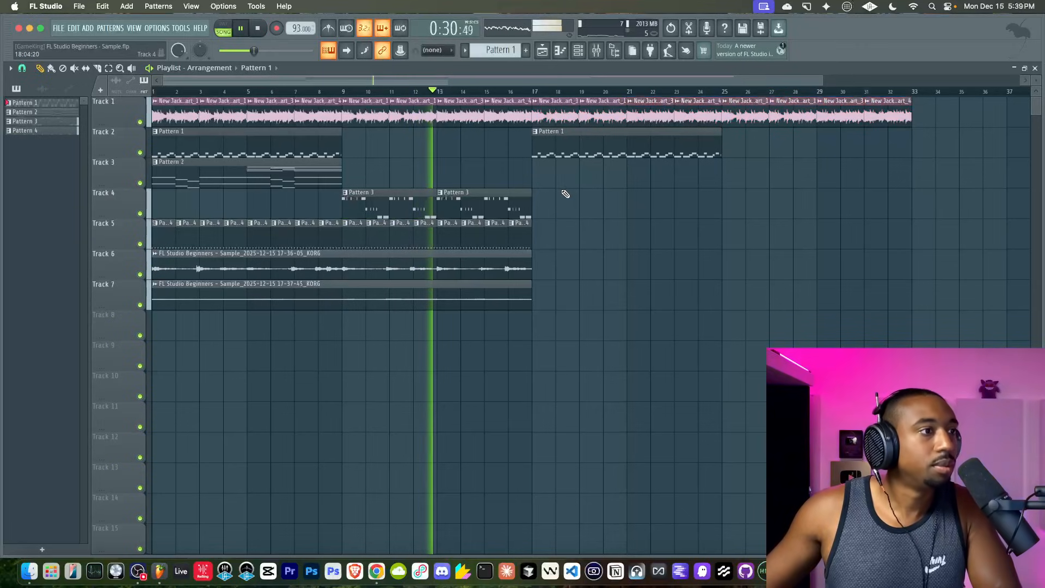
Copy the Pattern 3 and Pattern 4 clips to bars 17–25 and duplicate both KORG clips from bar 17 to bar 33.
{"action": "left_click_drag", "start_coordinate": [543, 210], "coordinate": [337, 308], "text": "ctrl"}
{"action": "left_click_drag", "start_coordinate": [536, 235], "coordinate": [546, 209], "text": "ctrl"}
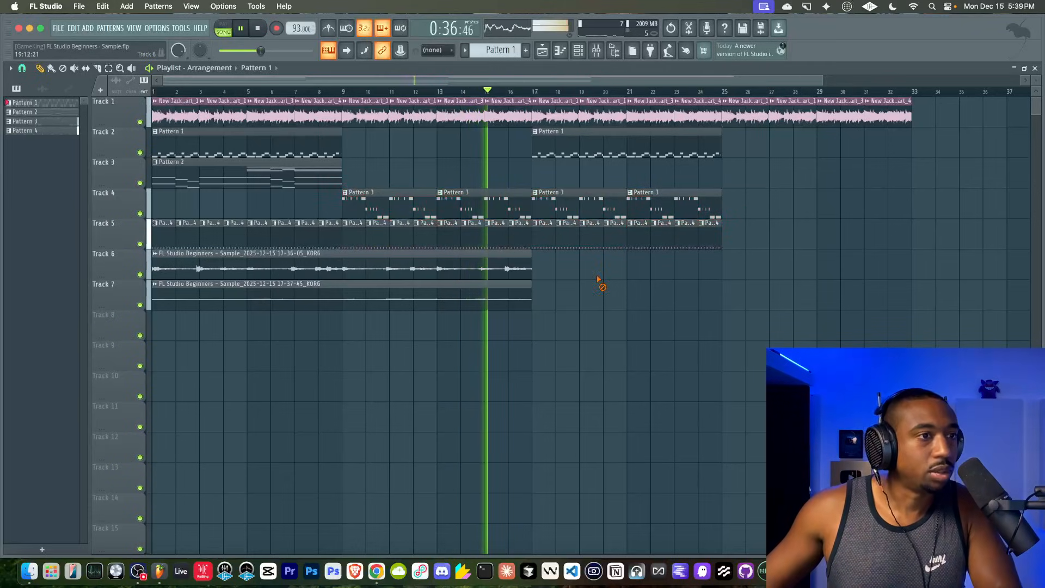
{"action": "left_click_drag", "start_coordinate": [541, 252], "coordinate": [604, 276], "text": "ctrl"}
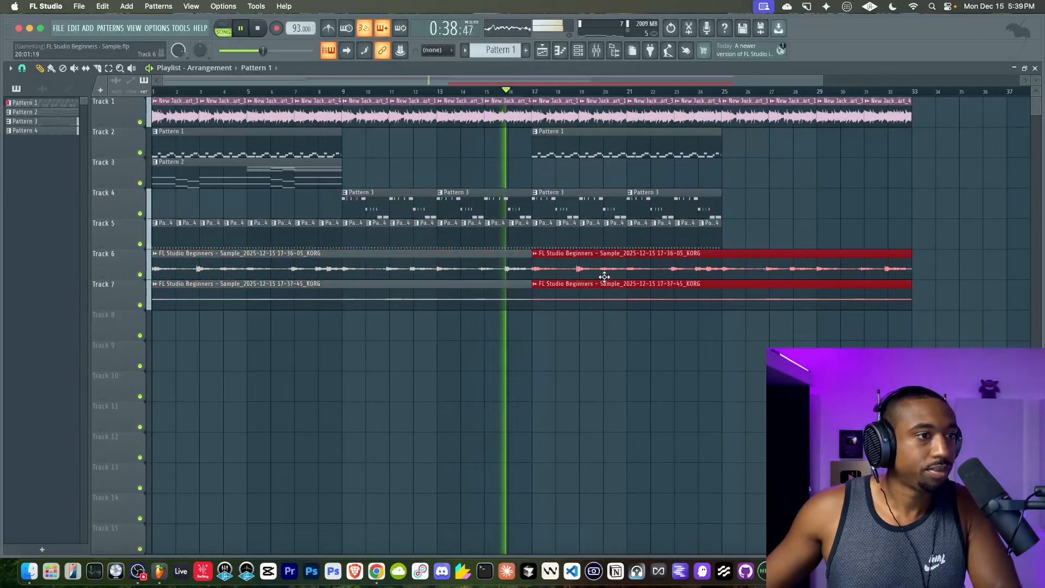
{"action": "left_click", "coordinate": [588, 323]}
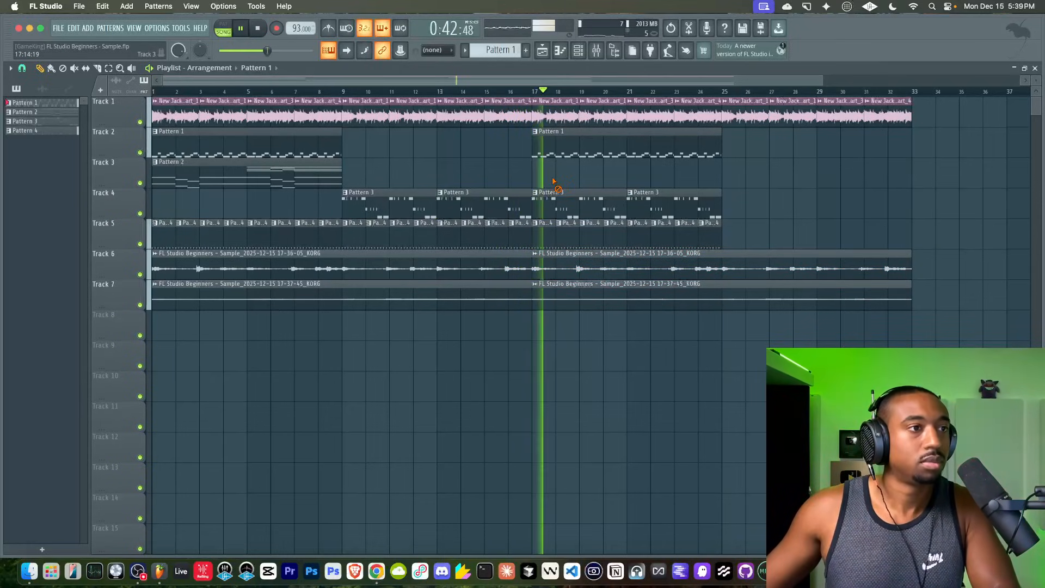
Stop playback and add Fruity Delay 3 to the third effect slot of the Sample Group mixer track.
{"action": "scroll", "coordinate": [513, 180], "scroll_direction": "up", "scroll_amount": 4}
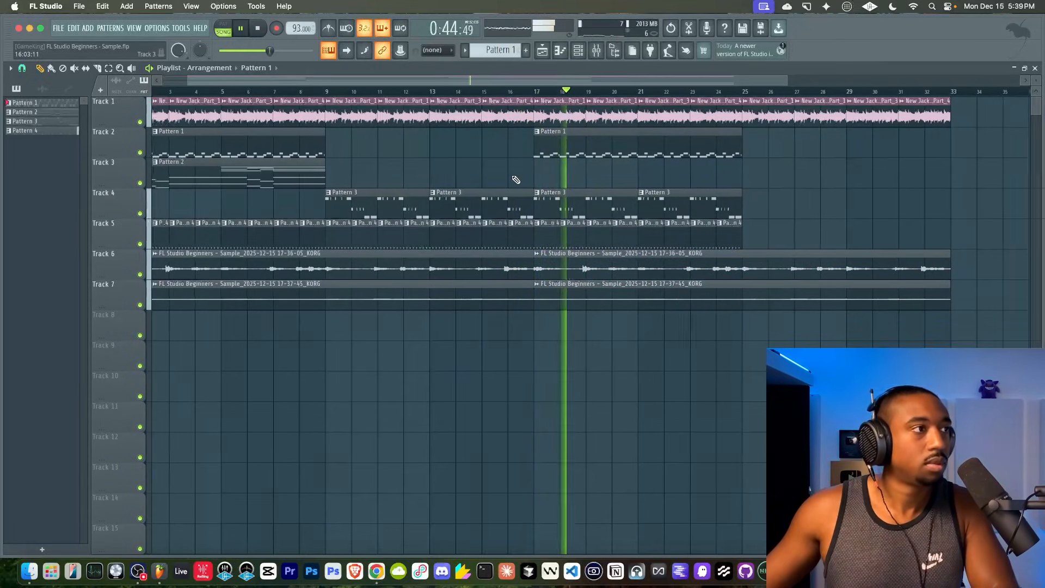
{"action": "scroll", "coordinate": [554, 173], "scroll_direction": "down", "scroll_amount": 4}
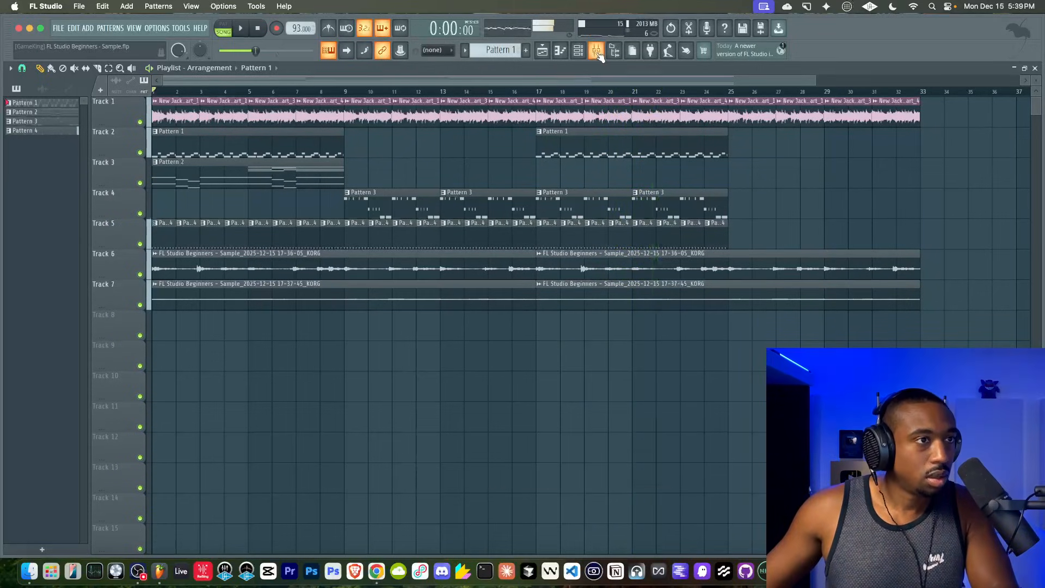
{"action": "key", "text": "space"}
{"action": "key", "text": "F9"}
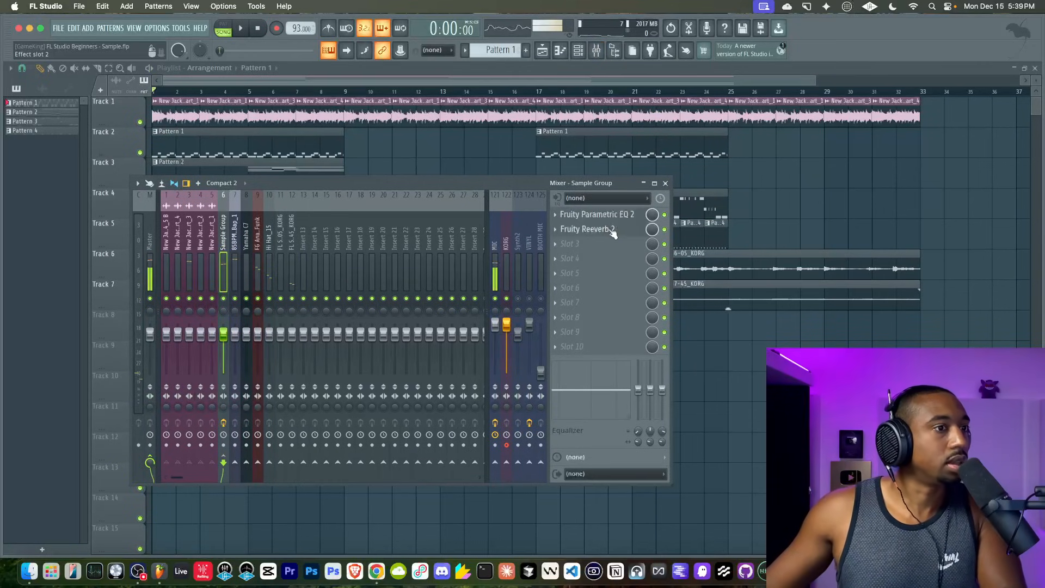
{"action": "left_click", "coordinate": [585, 246]}
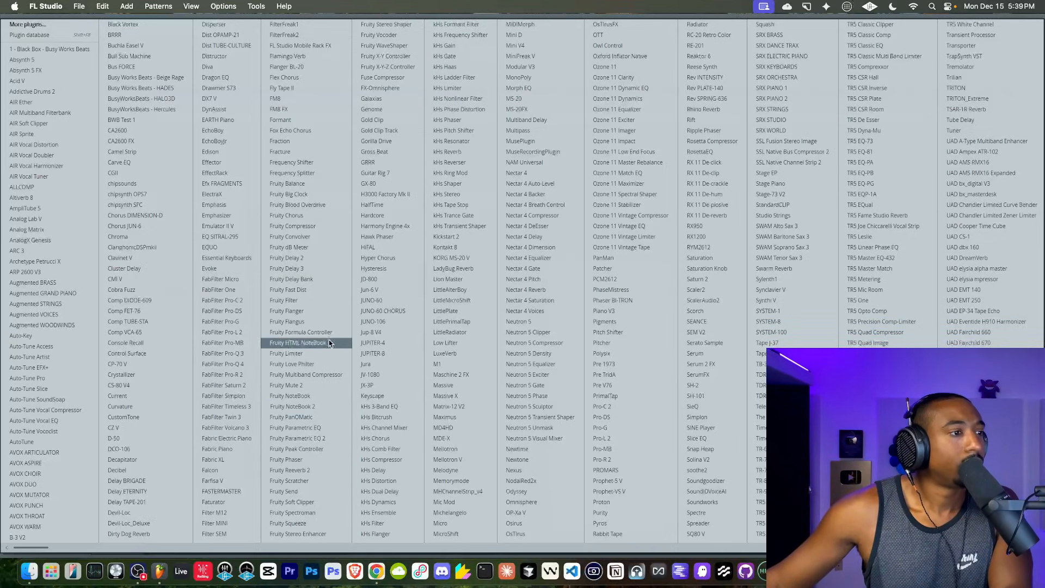
{"action": "left_click", "coordinate": [322, 270]}
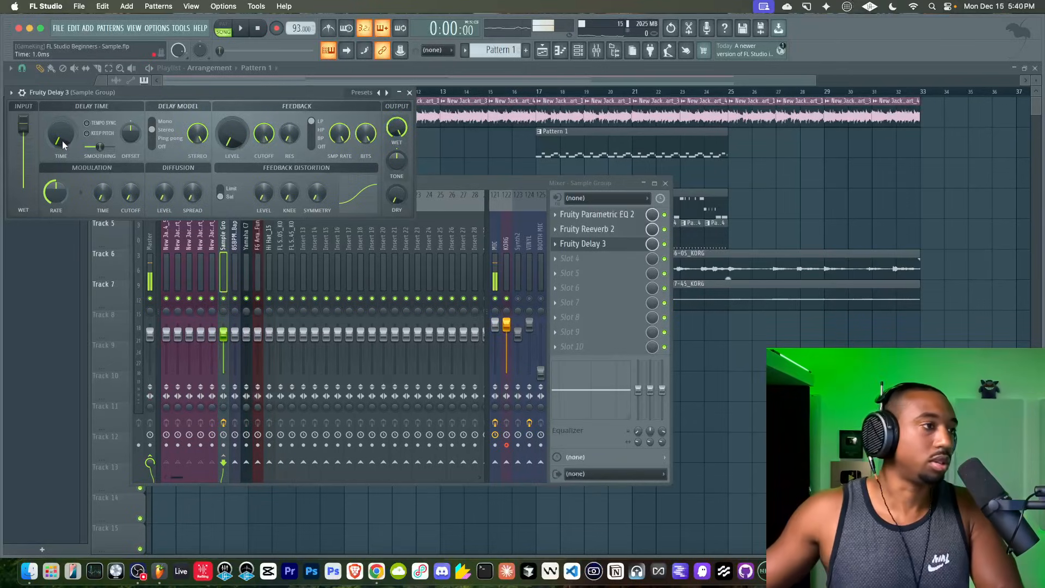
Adjust the time of Fruity Delay 3 by ear during playback, close the Mixer and save the project.
{"action": "key", "text": "space"}
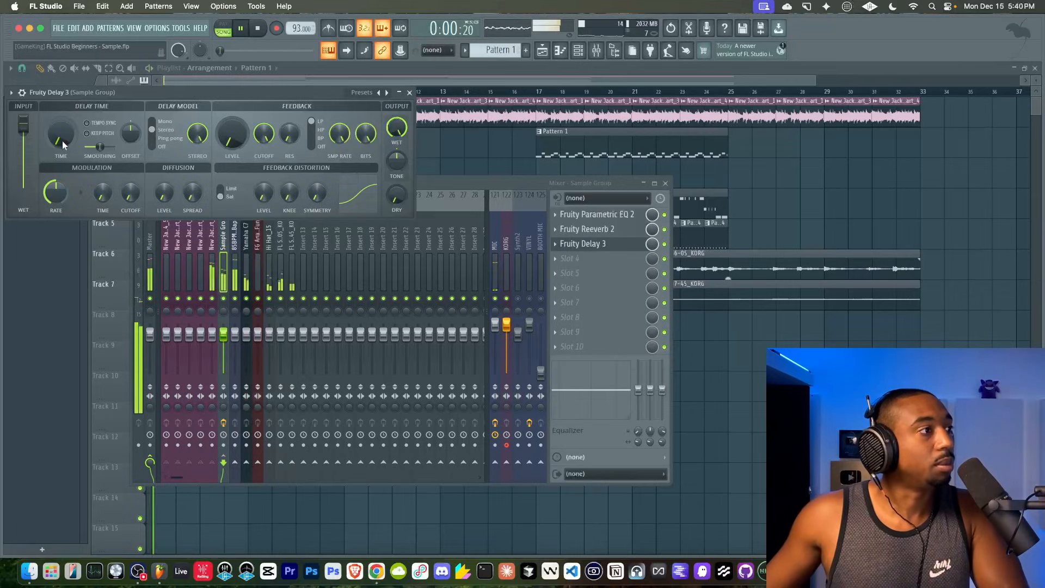
{"action": "left_click_drag", "start_coordinate": [62, 140], "coordinate": [62, 148]}
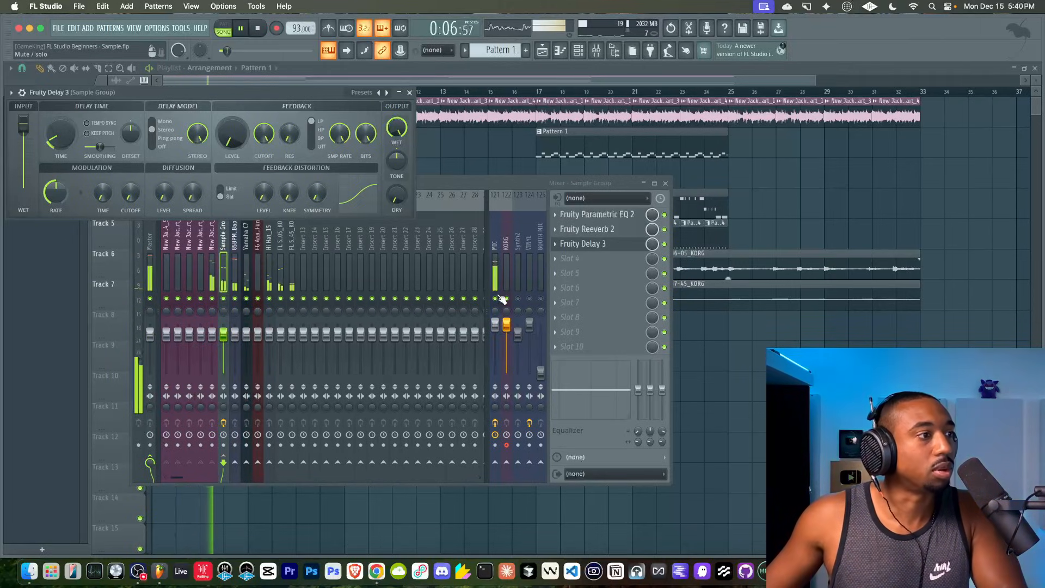
{"action": "left_click", "coordinate": [665, 183]}
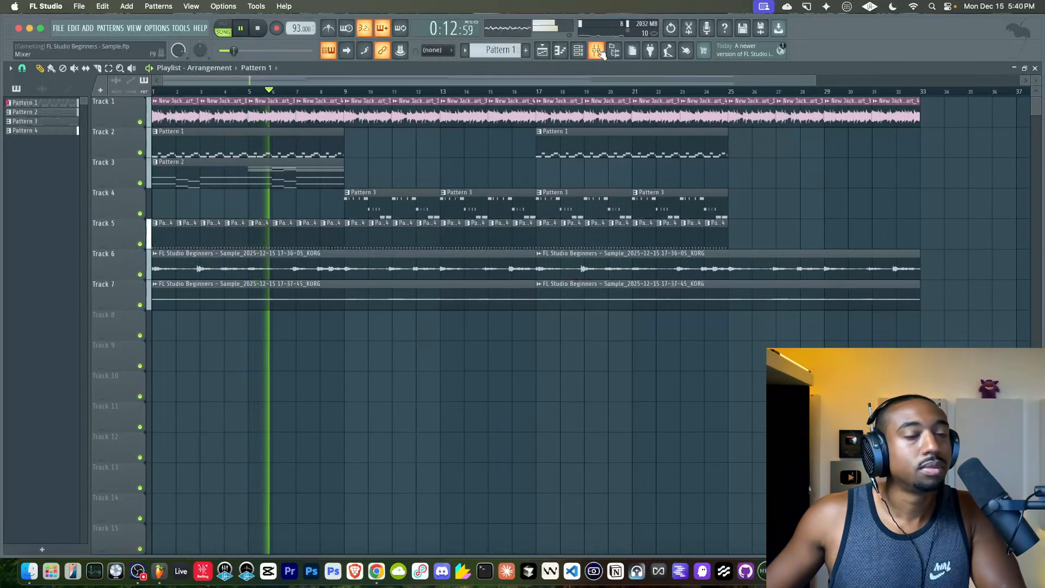
{"action": "key", "text": "super+s"}
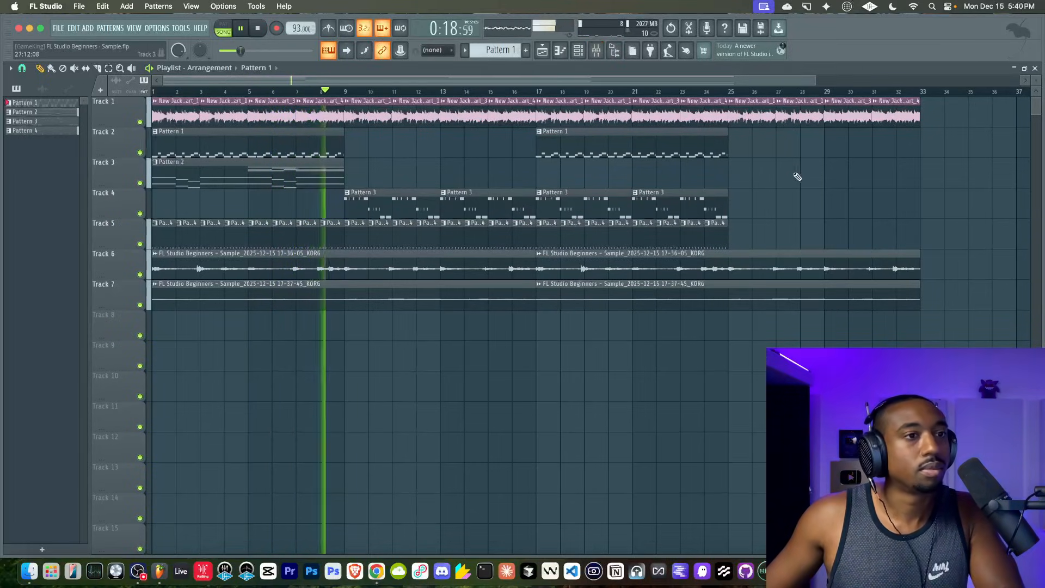
Try delay times between about 12.4 ms and 4.4 ms in the Sample Group's Fruity Delay 3 and close the Mixer.
{"action": "left_click", "coordinate": [596, 54]}
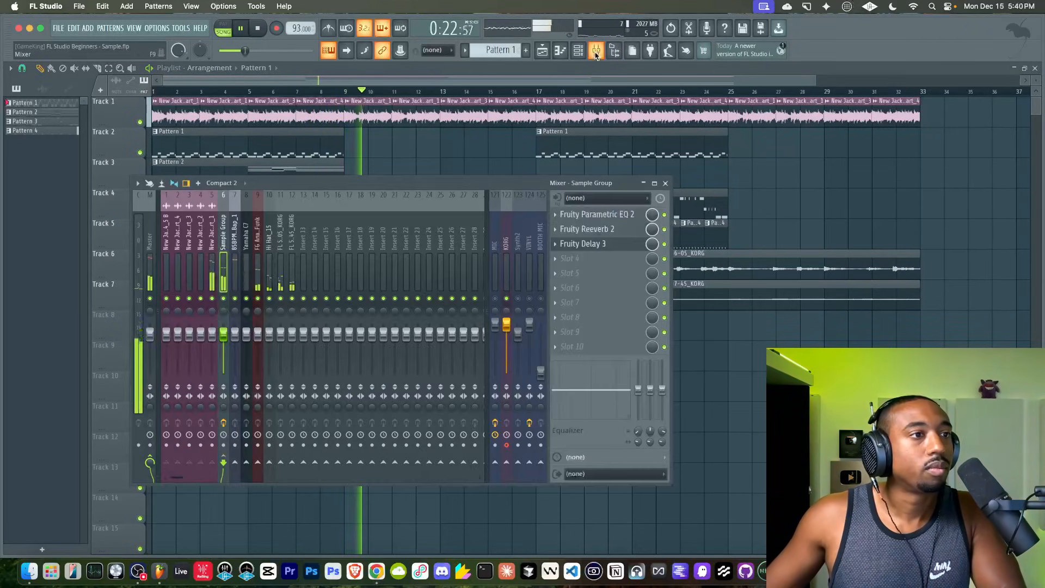
{"action": "left_click", "coordinate": [598, 245]}
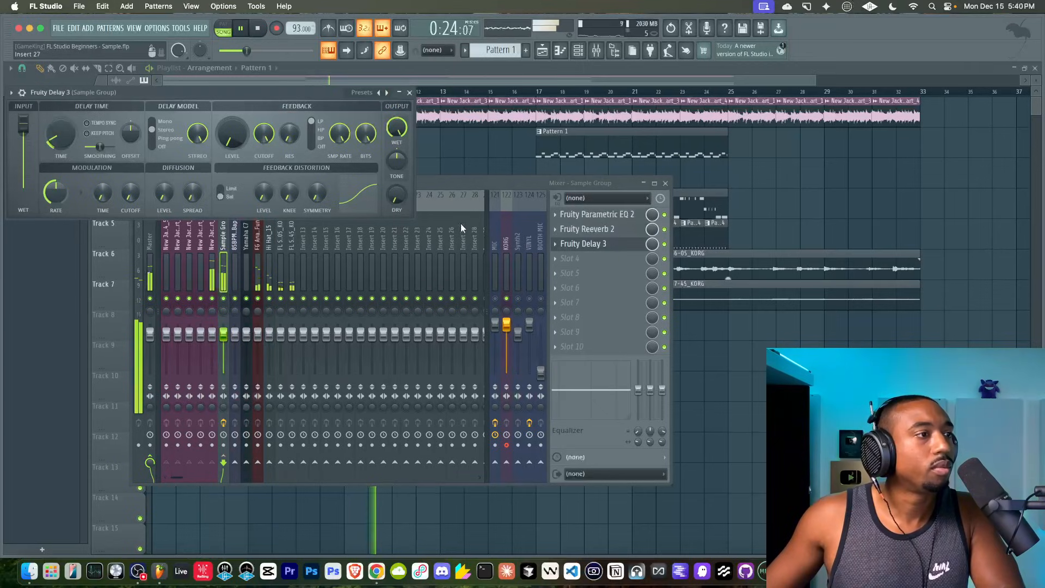
{"action": "left_click_drag", "start_coordinate": [65, 153], "coordinate": [64, 138]}
{"action": "right_click", "coordinate": [63, 138]}
{"action": "left_click", "coordinate": [63, 137]}
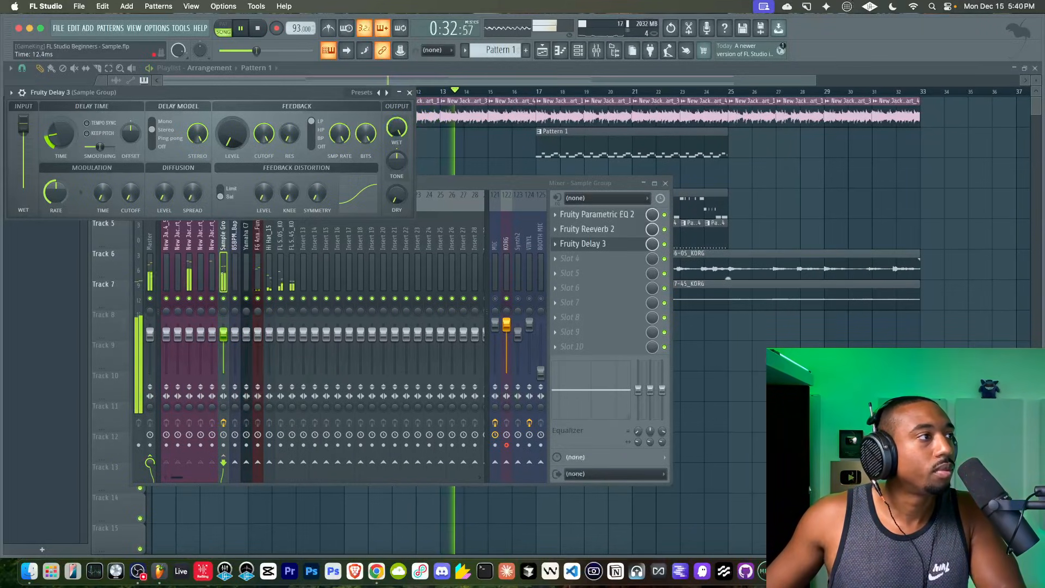
{"action": "left_click_drag", "start_coordinate": [63, 136], "coordinate": [63, 155]}
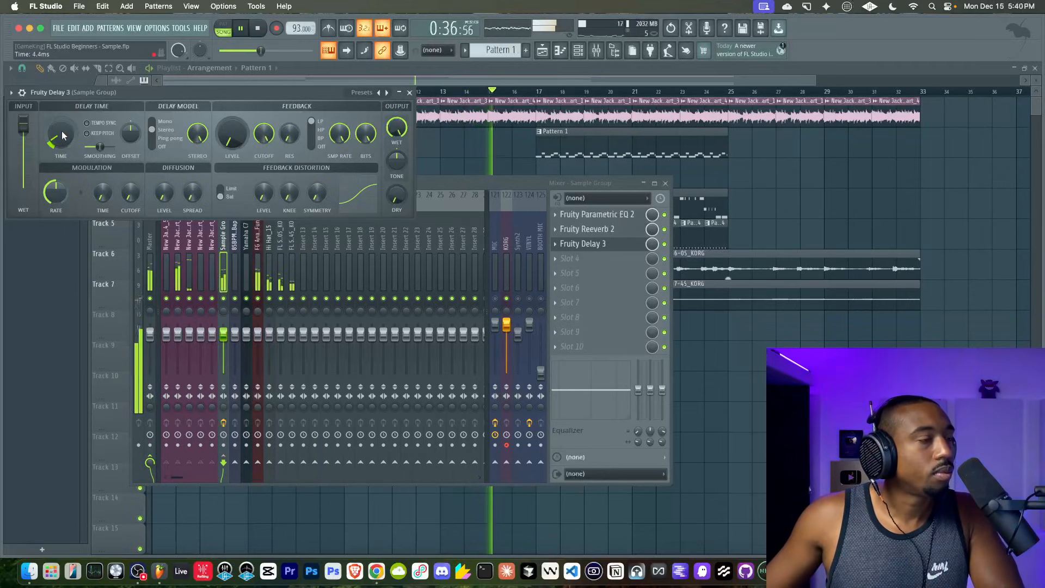
{"action": "left_click", "coordinate": [410, 93]}
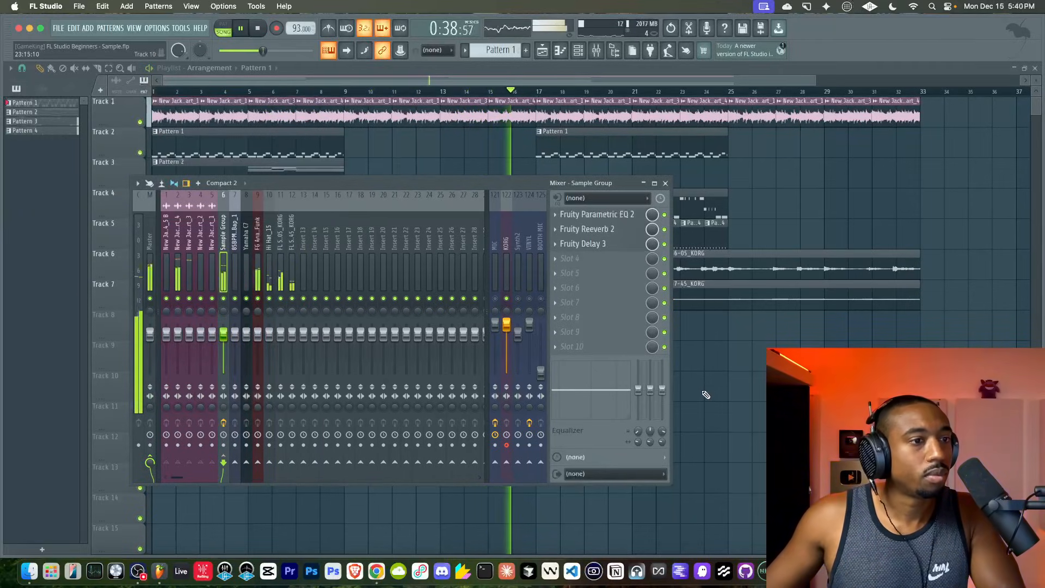
{"action": "key", "text": "F9"}
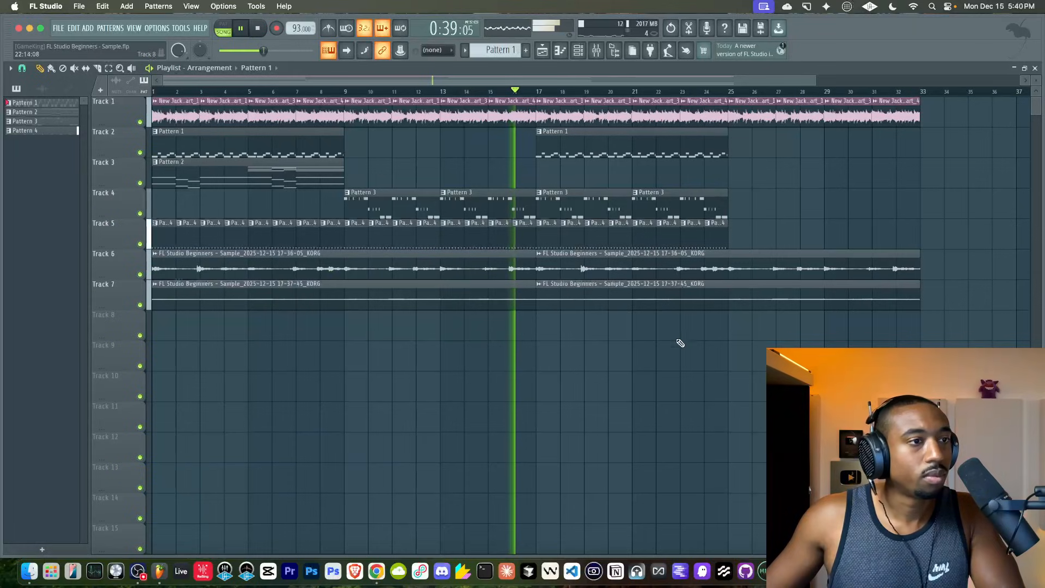
Reopen the Sample Group's Fruity Delay 3, readjust its delay time during playback and stop the song.
{"action": "left_click", "coordinate": [602, 58]}
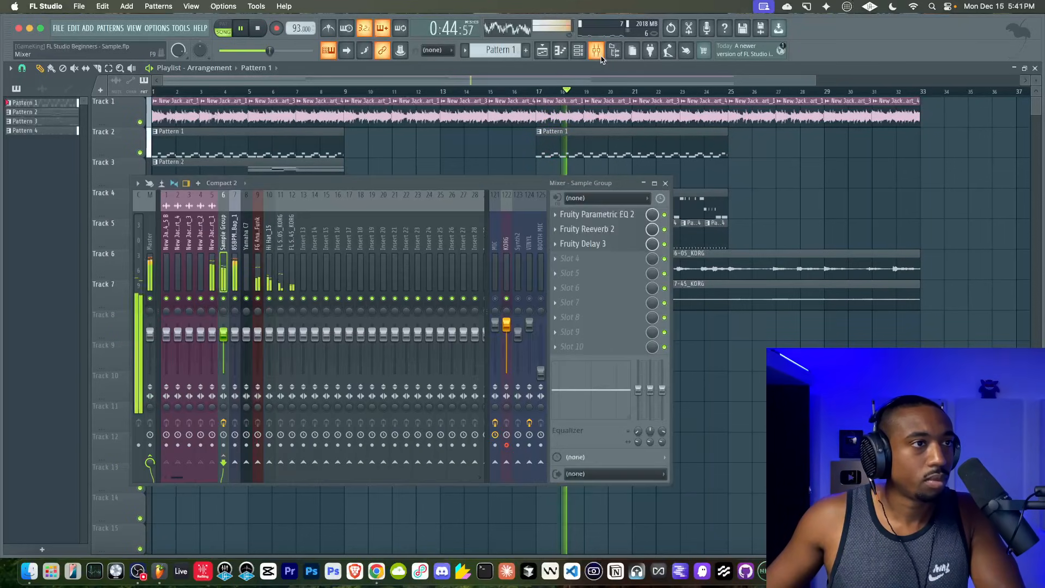
{"action": "left_click", "coordinate": [581, 248]}
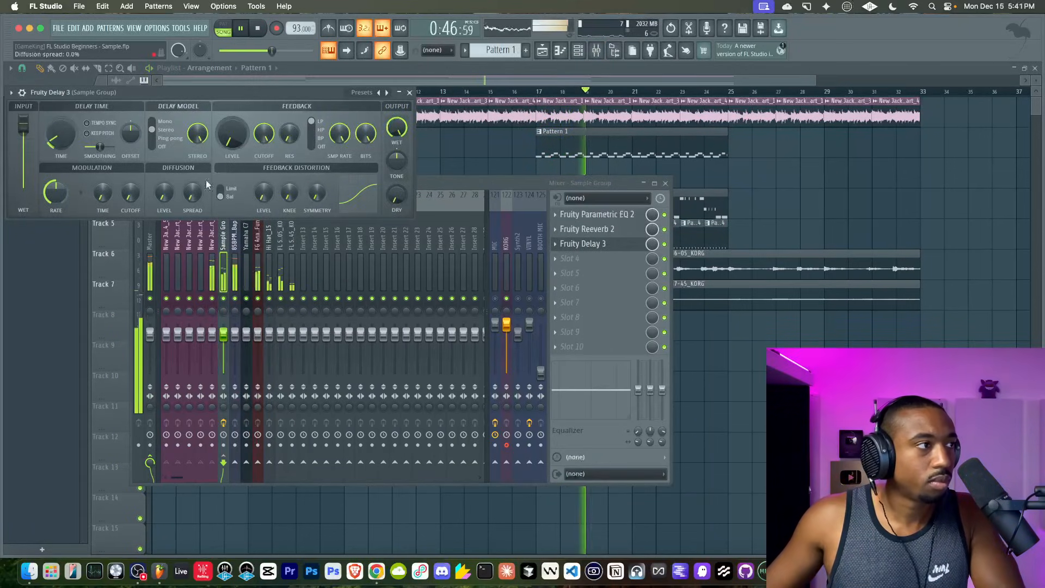
{"action": "right_click", "coordinate": [69, 132]}
{"action": "left_click", "coordinate": [82, 144]}
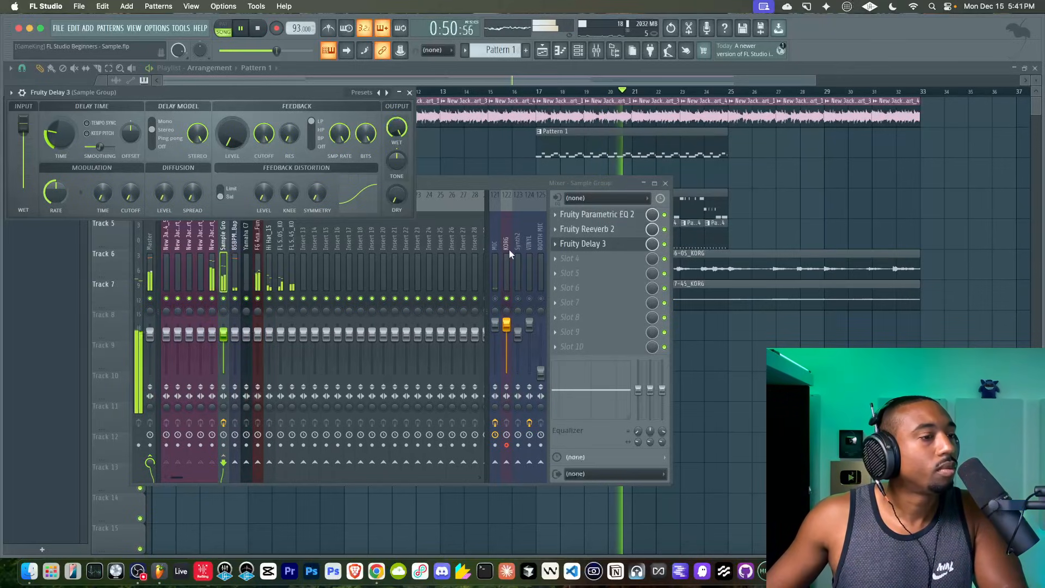
{"action": "key", "text": "space"}
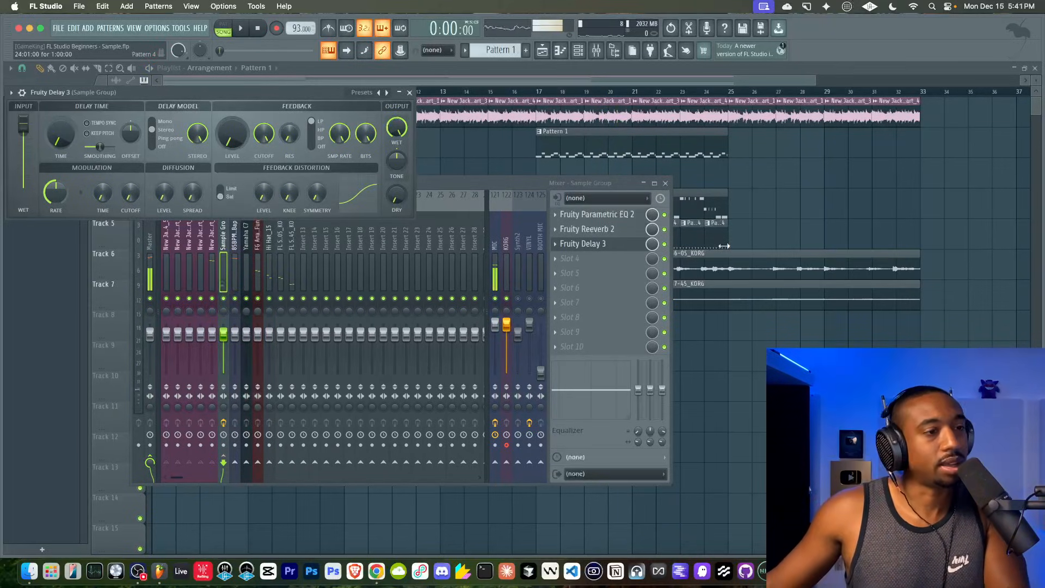
Disable Fruity Delay 3 on the Sample Group, play the song from bar 17 and close the Mixer.
{"action": "left_click", "coordinate": [472, 113]}
{"action": "left_click", "coordinate": [535, 92]}
{"action": "key", "text": "space"}
{"action": "key", "text": "F9"}
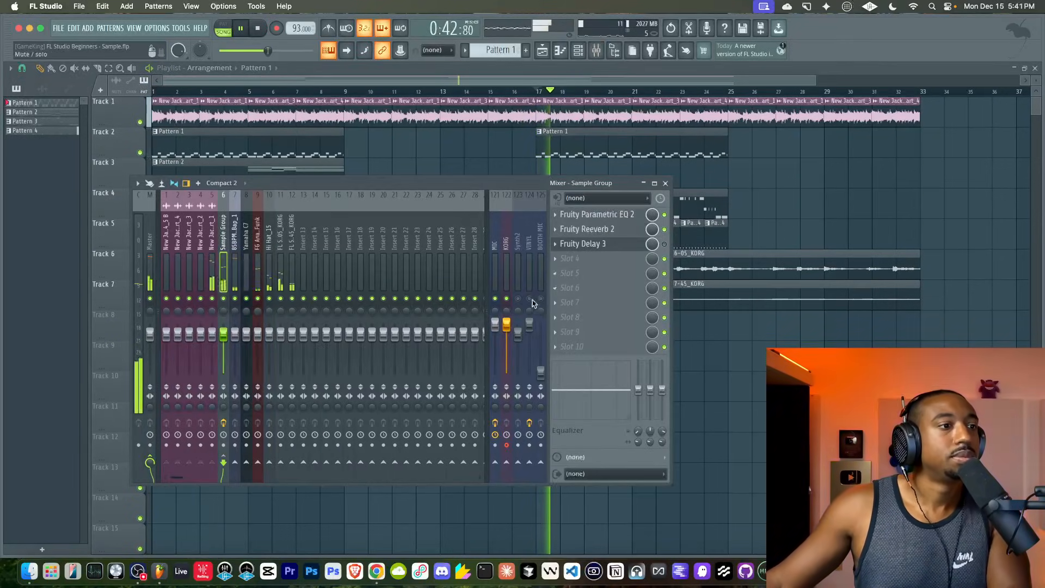
{"action": "key", "text": "F9"}
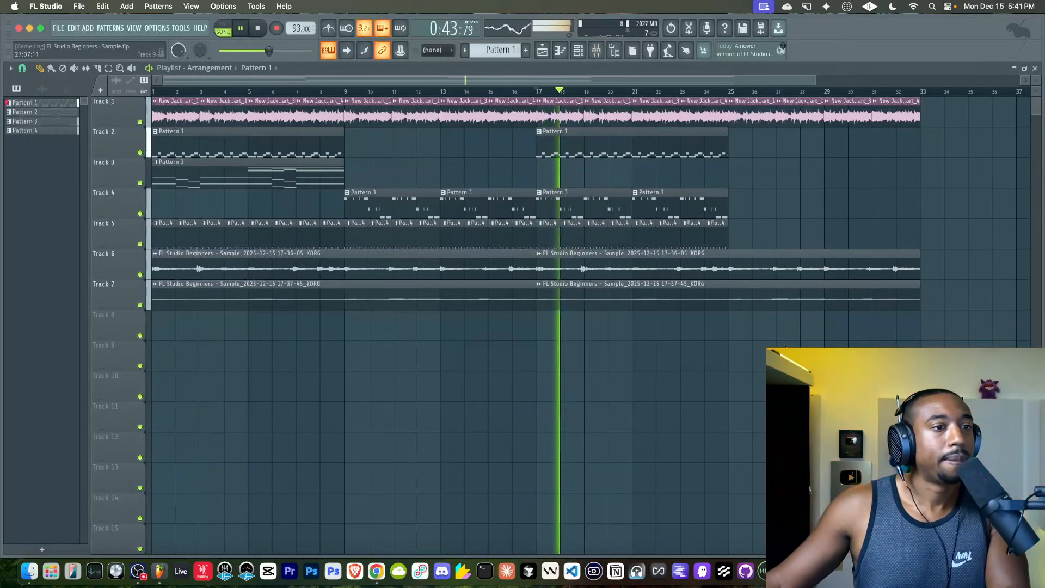
Select the KORG input track in the Mixer to check its routing, close the Mixer and save the project.
{"action": "left_click", "coordinate": [596, 50]}
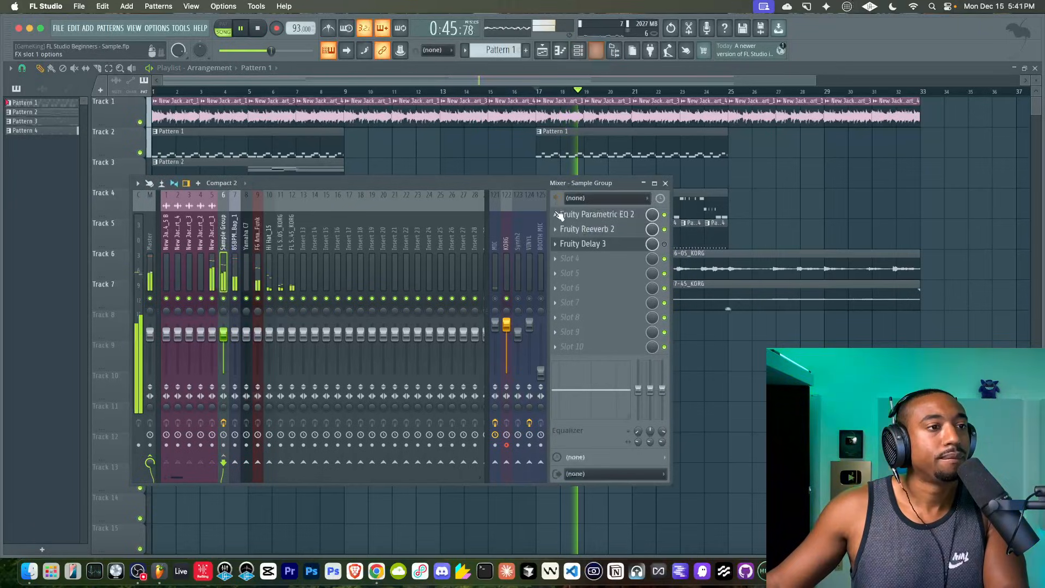
{"action": "left_click", "coordinate": [505, 269]}
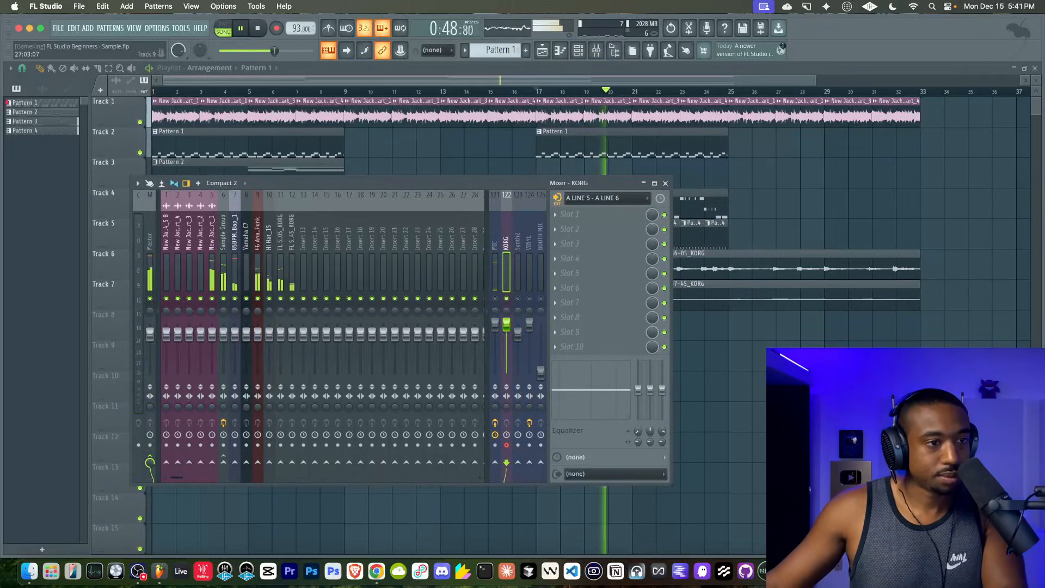
{"action": "key", "text": "F9"}
{"action": "key", "text": "super+s"}
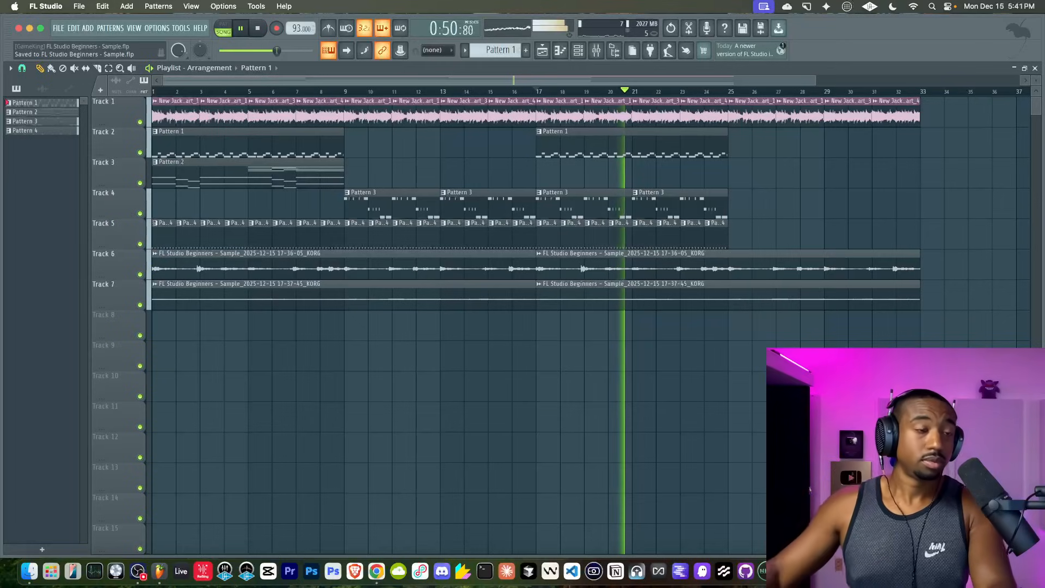
Duplicate the Track 5 Pattern 4 clips of bars 17–25 into bars 25–33.
{"action": "left_click_drag", "start_coordinate": [740, 229], "coordinate": [550, 241]}
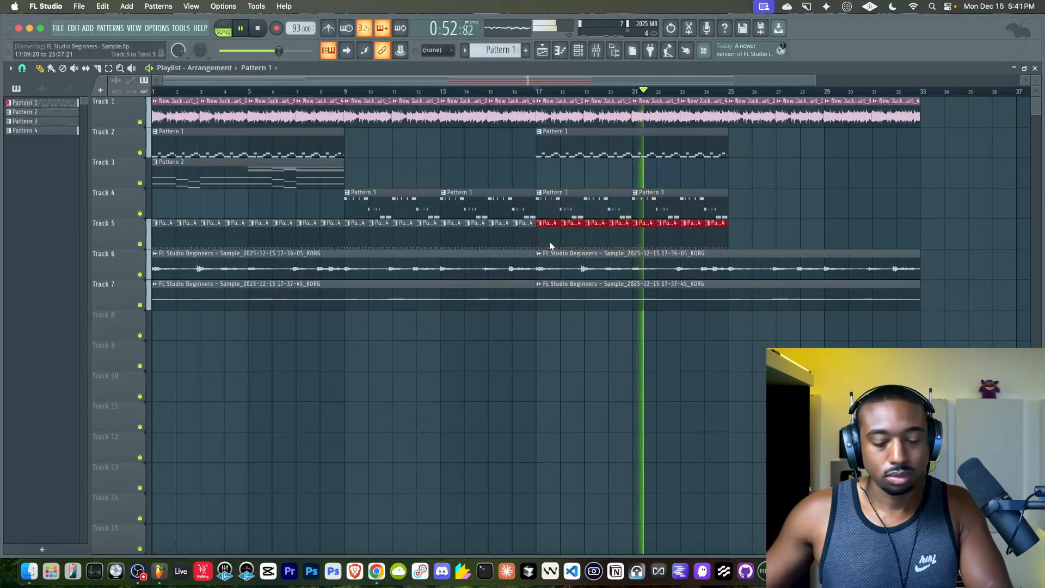
{"action": "key", "text": "super+b"}
{"action": "left_click", "coordinate": [731, 216], "text": "super"}
{"action": "scroll", "coordinate": [731, 217], "scroll_direction": "right", "scroll_amount": 2}
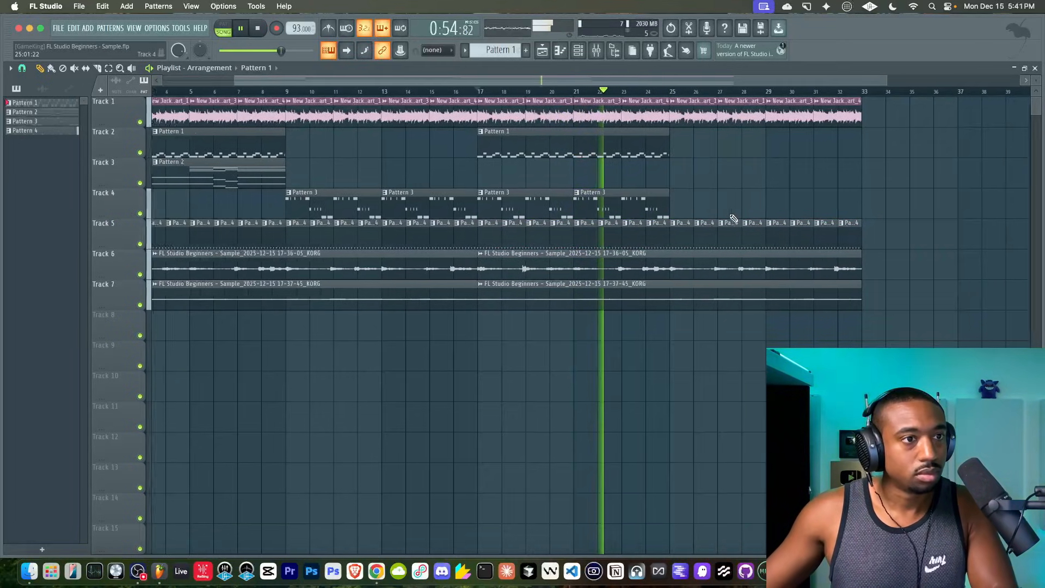
{"action": "scroll", "coordinate": [733, 218], "scroll_direction": "right", "scroll_amount": 2}
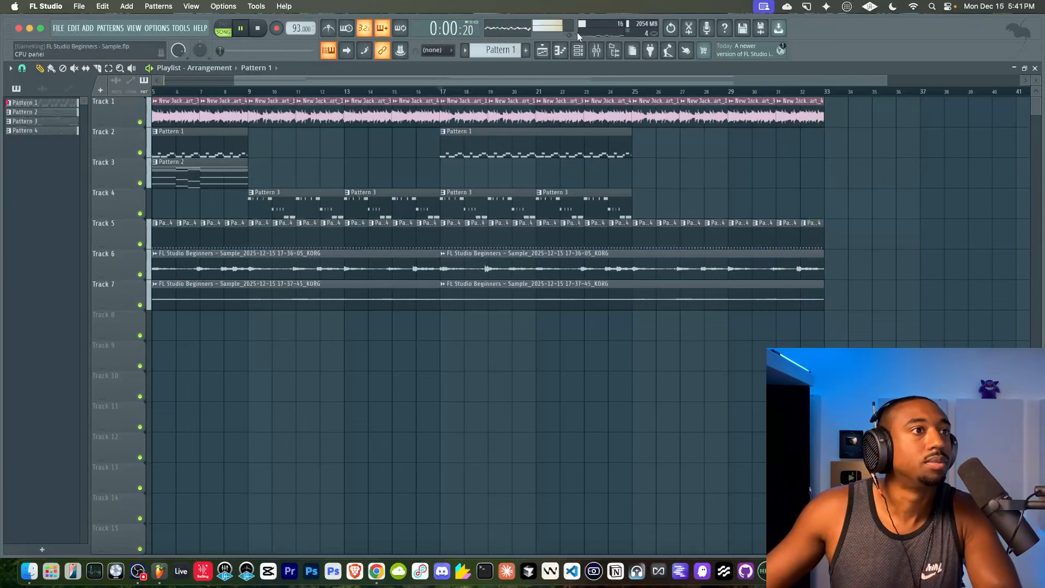
{"action": "left_click", "coordinate": [596, 50]}
{"action": "right_click", "coordinate": [722, 354]}
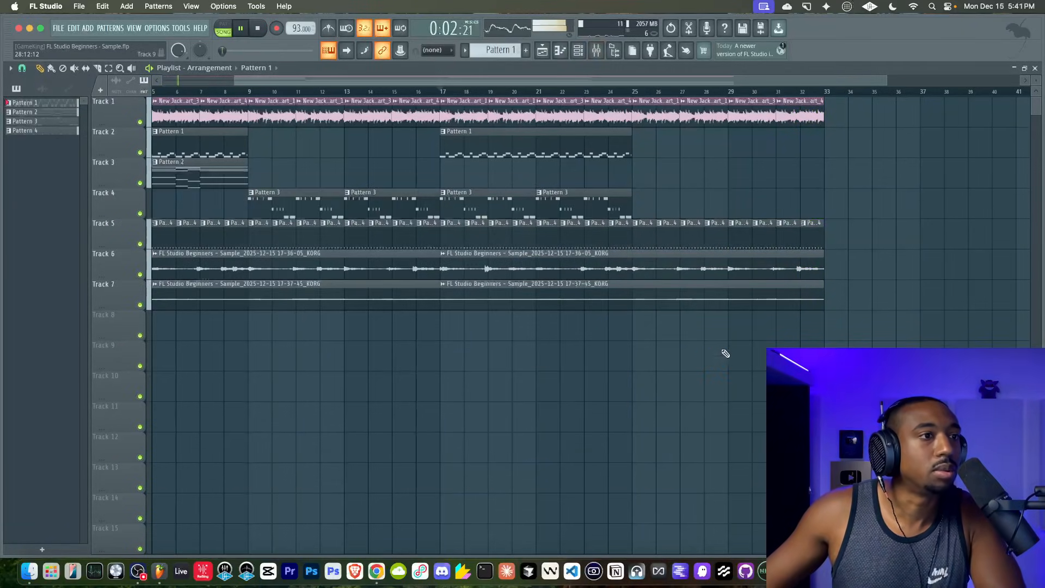
Select bars 24–33 as the loop range in the Playlist and record a KORG take across it onto Track 3.
{"action": "left_click_drag", "start_coordinate": [824, 100], "coordinate": [611, 98]}
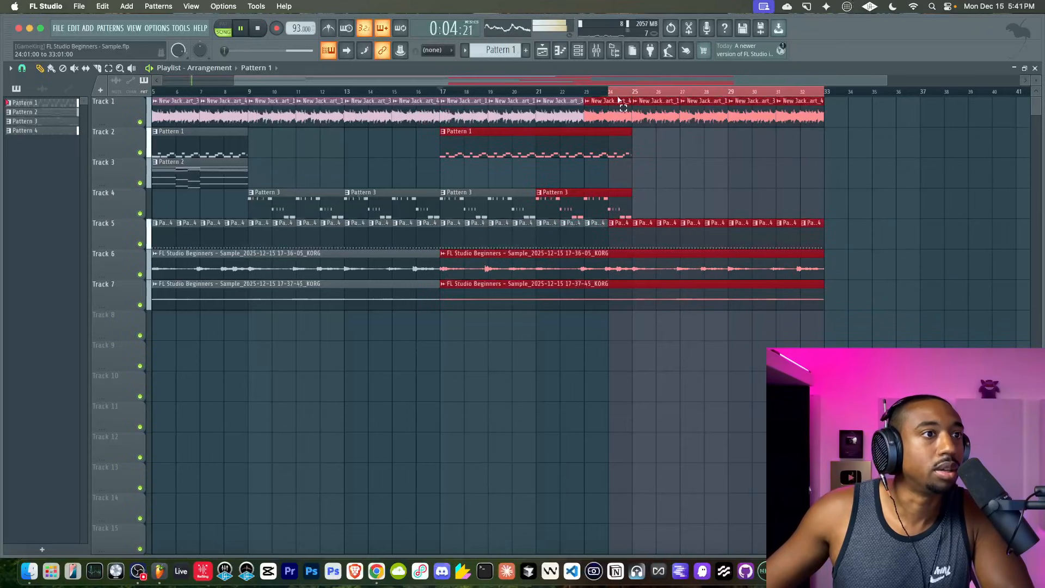
{"action": "key", "text": "space"}
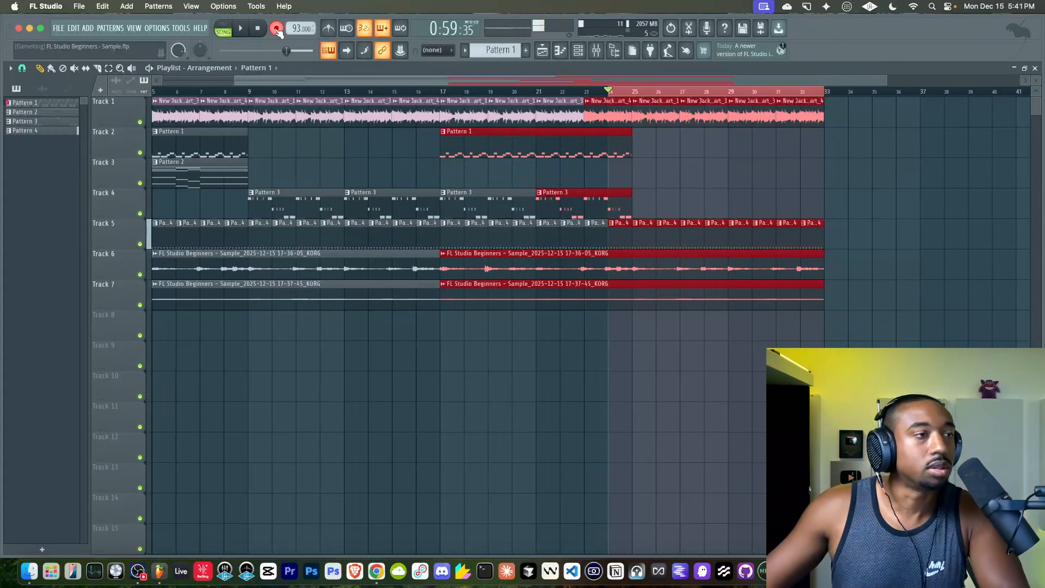
{"action": "left_click", "coordinate": [597, 50]}
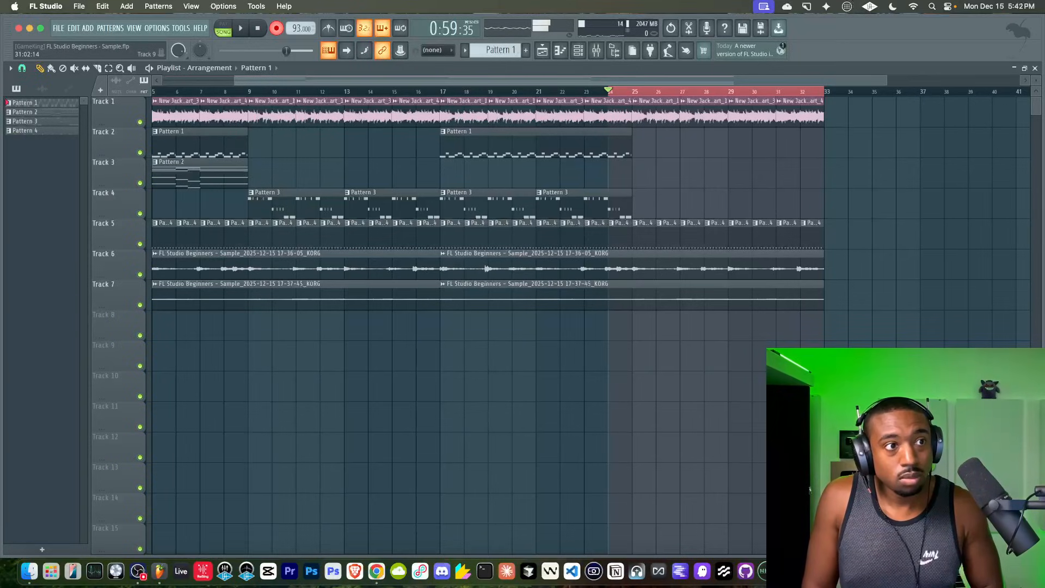
{"action": "key", "text": "space"}
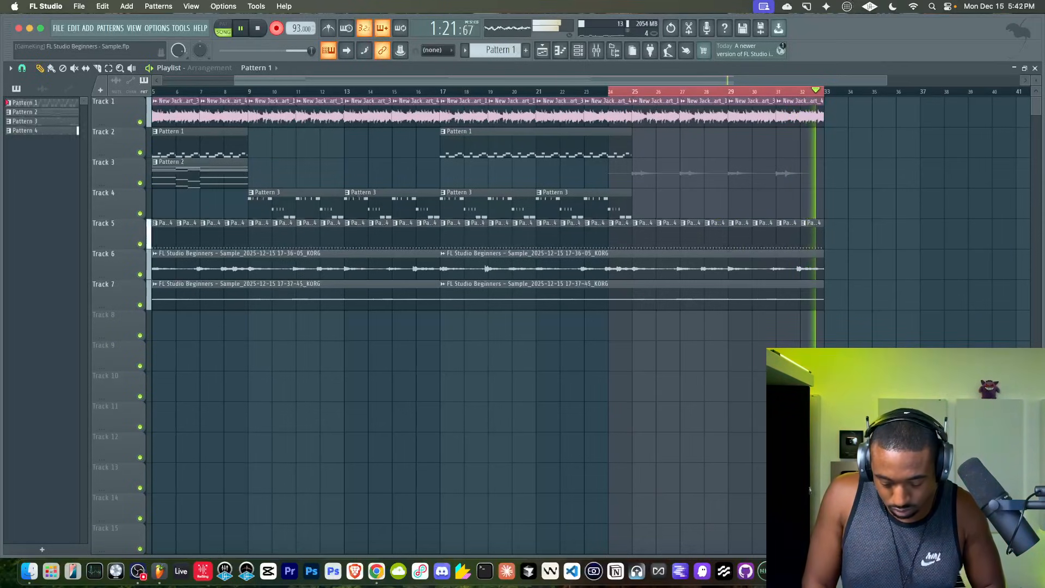
{"action": "key", "text": "space"}
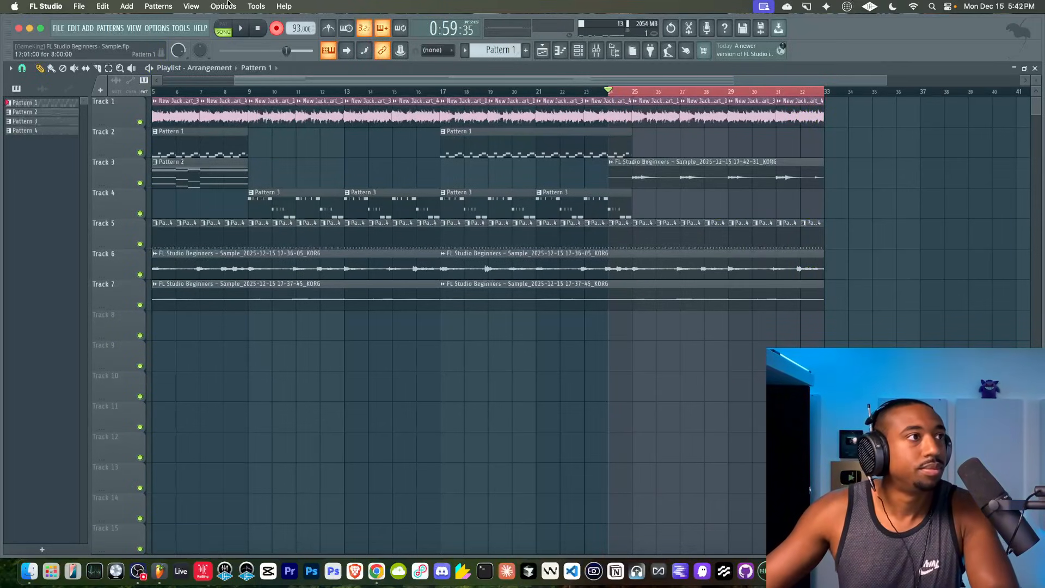
Record a second KORG take onto Track 2, from partway through bar 25 up to bar 33.
{"action": "key", "text": "space"}
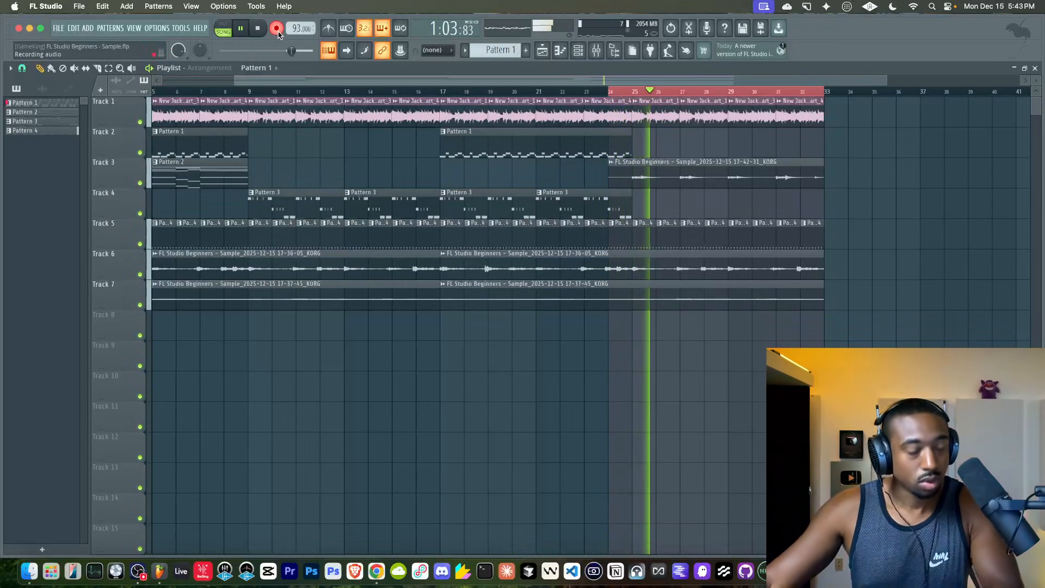
{"action": "left_click", "coordinate": [278, 32]}
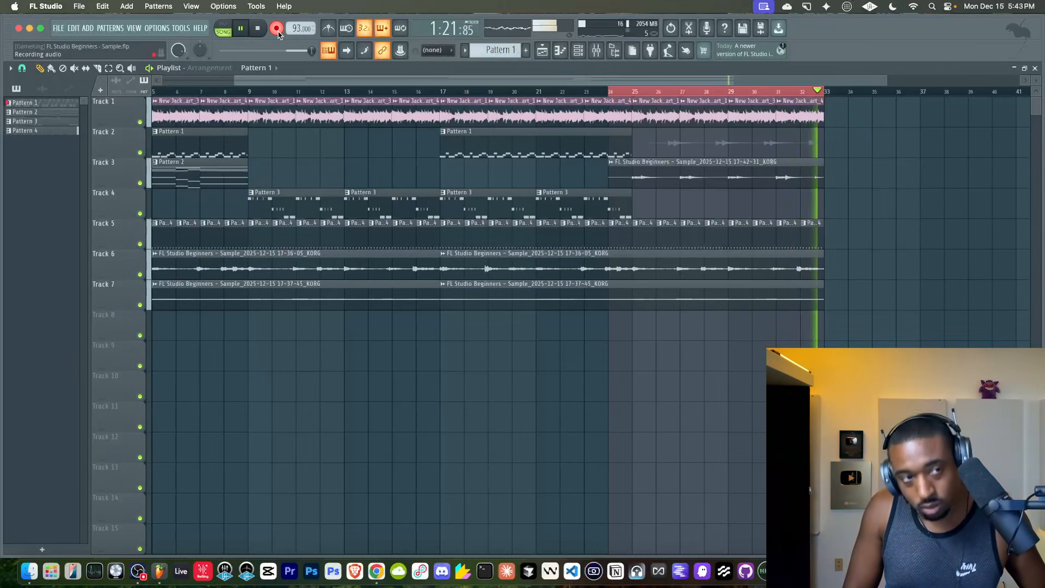
{"action": "key", "text": "space"}
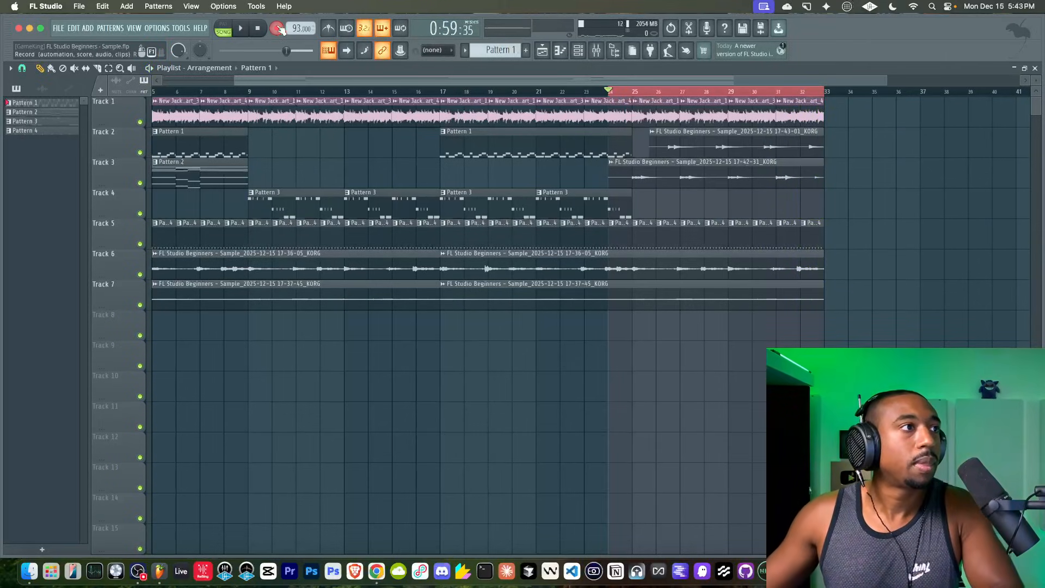
Route the Track 3 KORG recording to mixer track 13 and the Track 2 one to mixer track 14 during playback.
{"action": "key", "text": "space"}
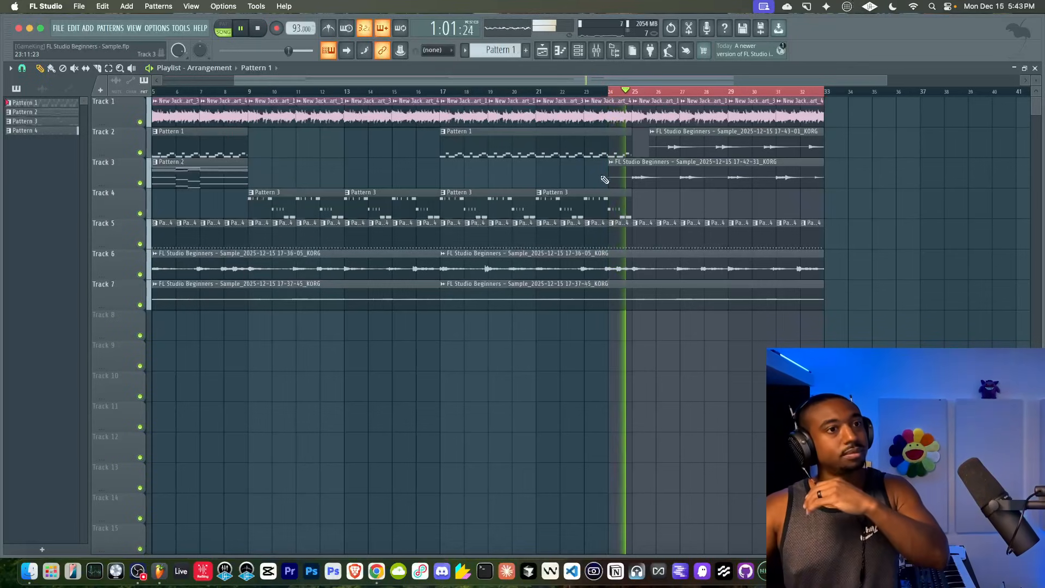
{"action": "double_click", "coordinate": [702, 168]}
{"action": "key", "text": "super+l"}
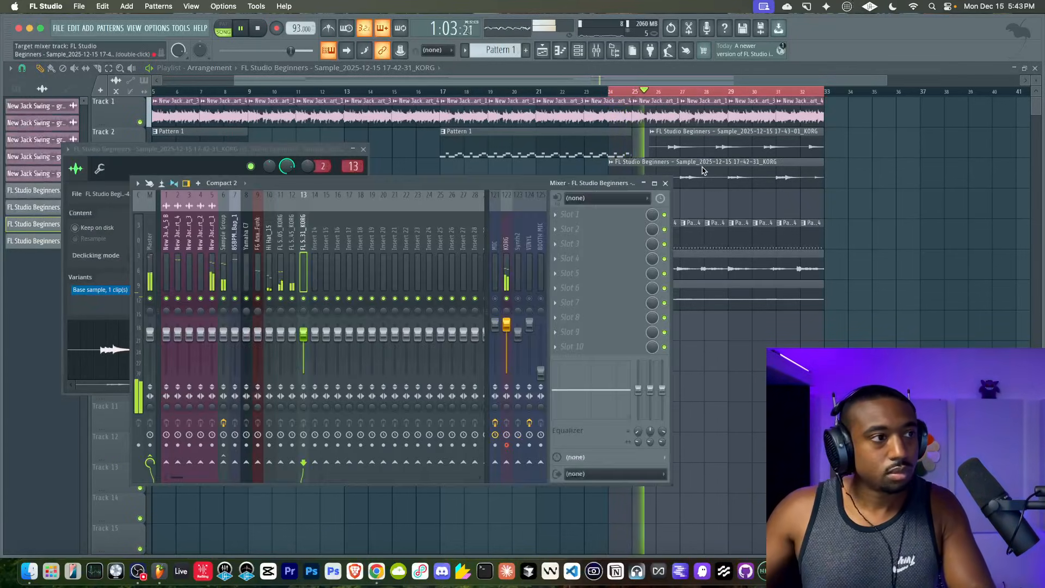
{"action": "double_click", "coordinate": [707, 152]}
{"action": "key", "text": "super+l"}
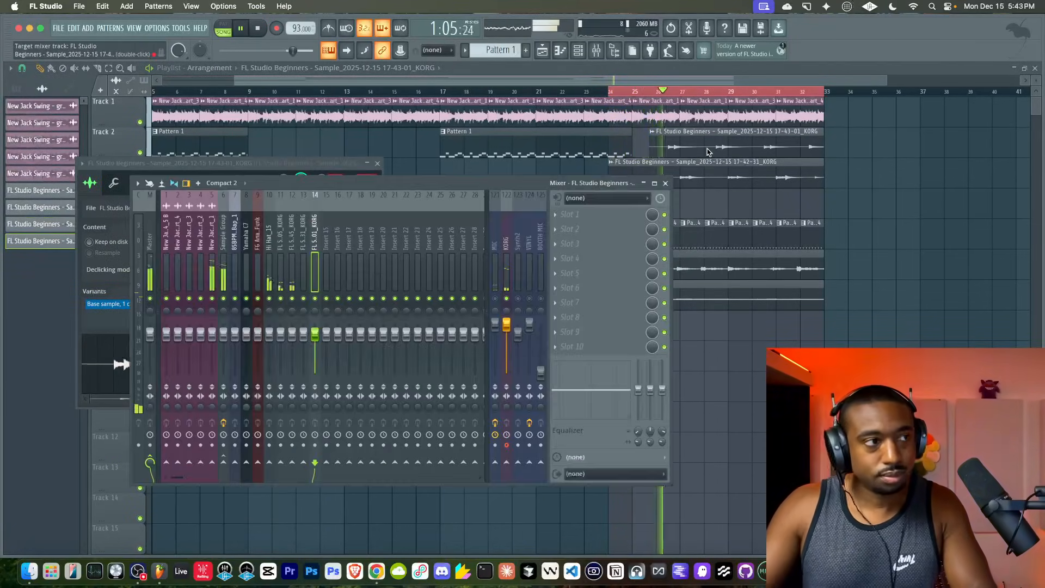
{"action": "key", "text": "space"}
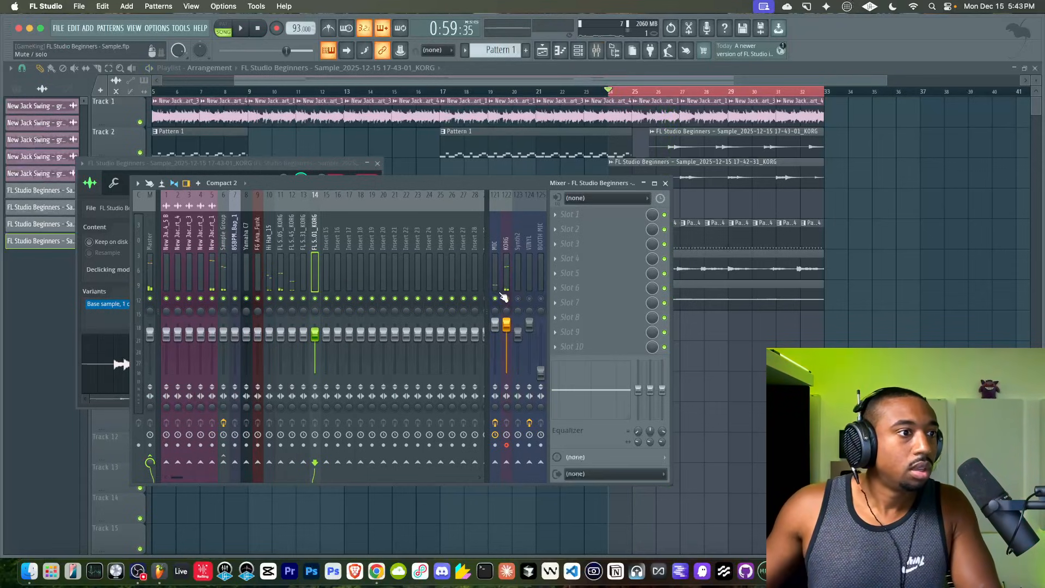
Add a FLEX channel, load the Ace Nylon MK I preset from the Essential Guitars library and return to the Playlist.
{"action": "left_click", "coordinate": [579, 53]}
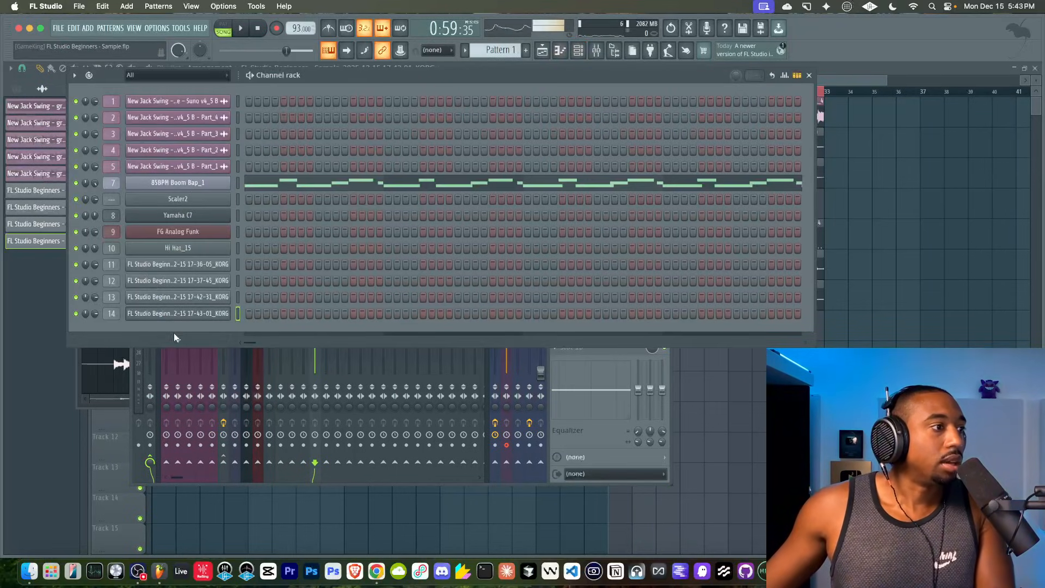
{"action": "left_click", "coordinate": [174, 337]}
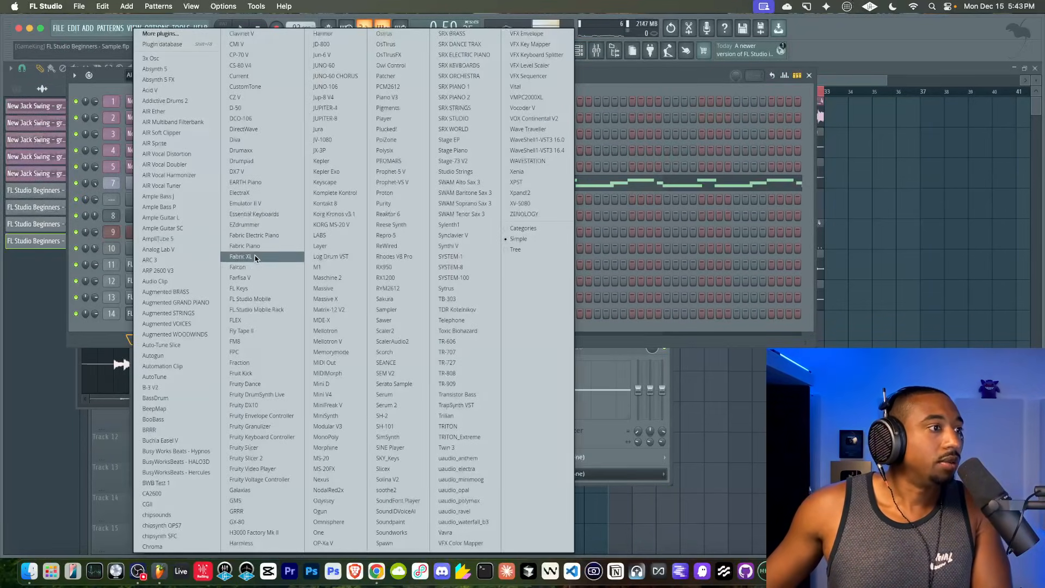
{"action": "left_click", "coordinate": [248, 321]}
{"action": "left_click", "coordinate": [151, 193]}
{"action": "scroll", "coordinate": [125, 353], "scroll_direction": "down", "scroll_amount": 4}
{"action": "left_click", "coordinate": [127, 195]}
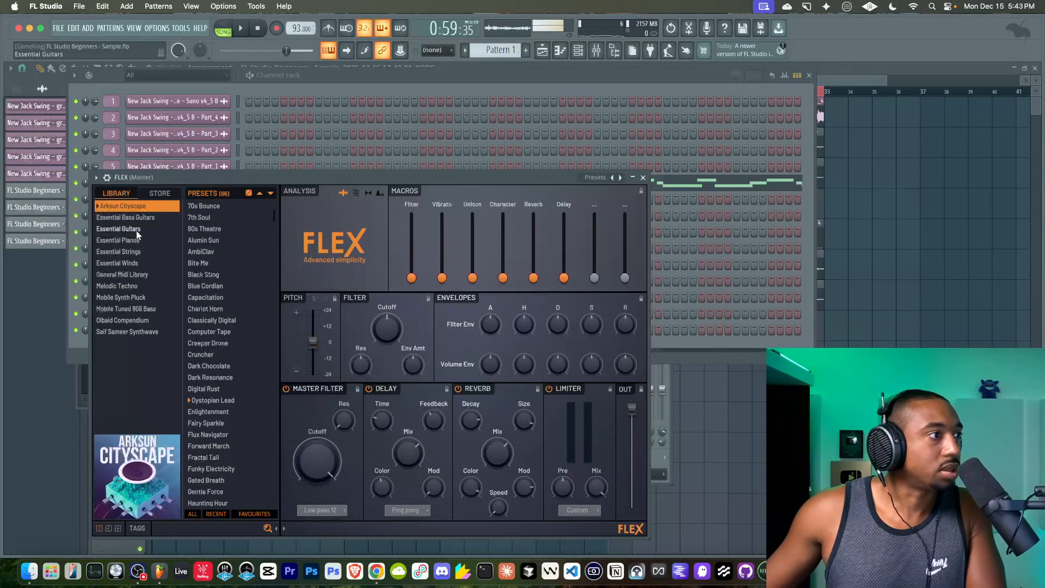
{"action": "left_click", "coordinate": [125, 229]}
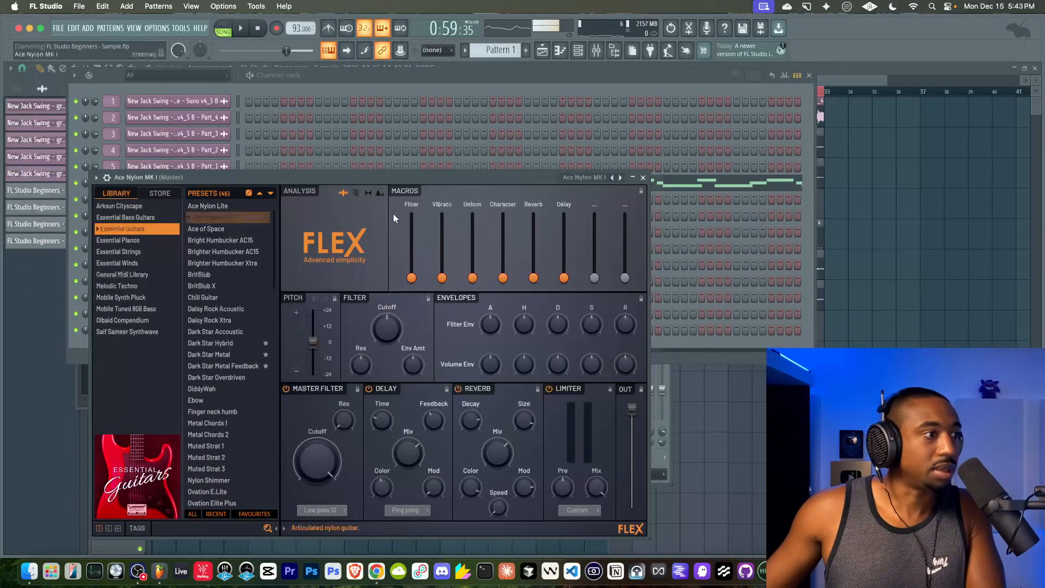
{"action": "left_click", "coordinate": [209, 217]}
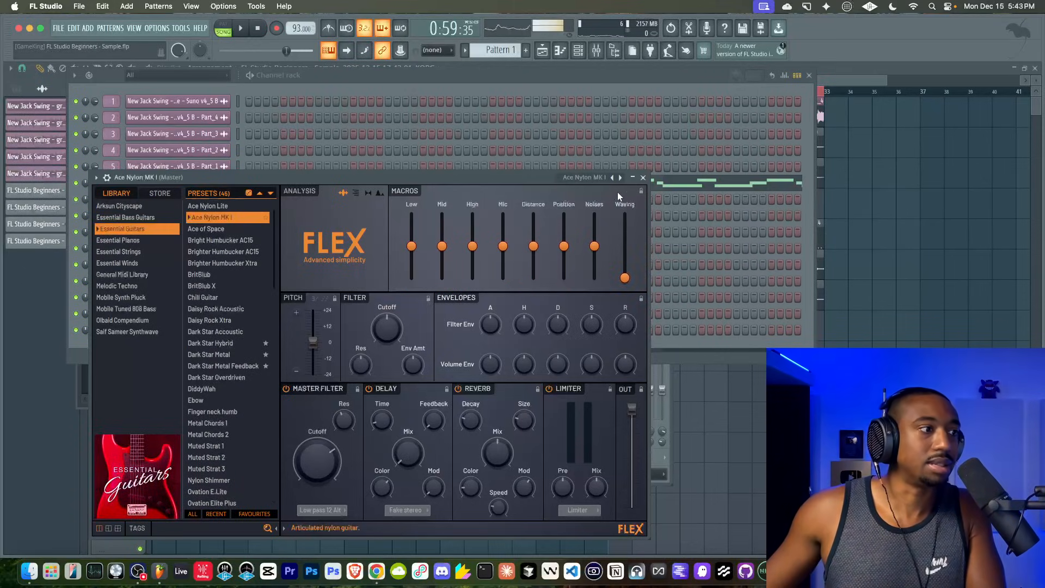
{"action": "left_click", "coordinate": [643, 178]}
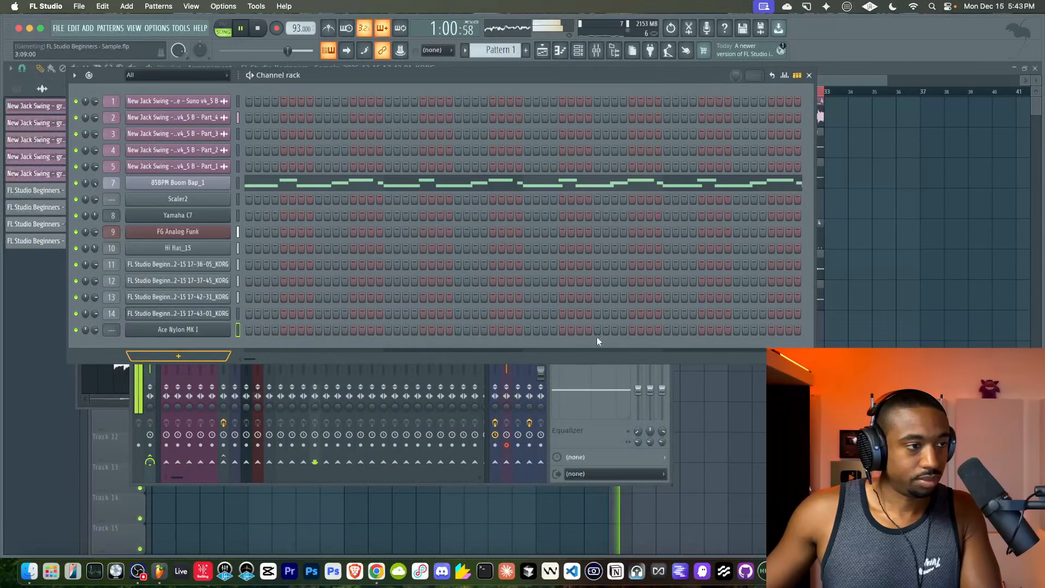
{"action": "left_click", "coordinate": [564, 377]}
{"action": "left_click", "coordinate": [758, 419]}
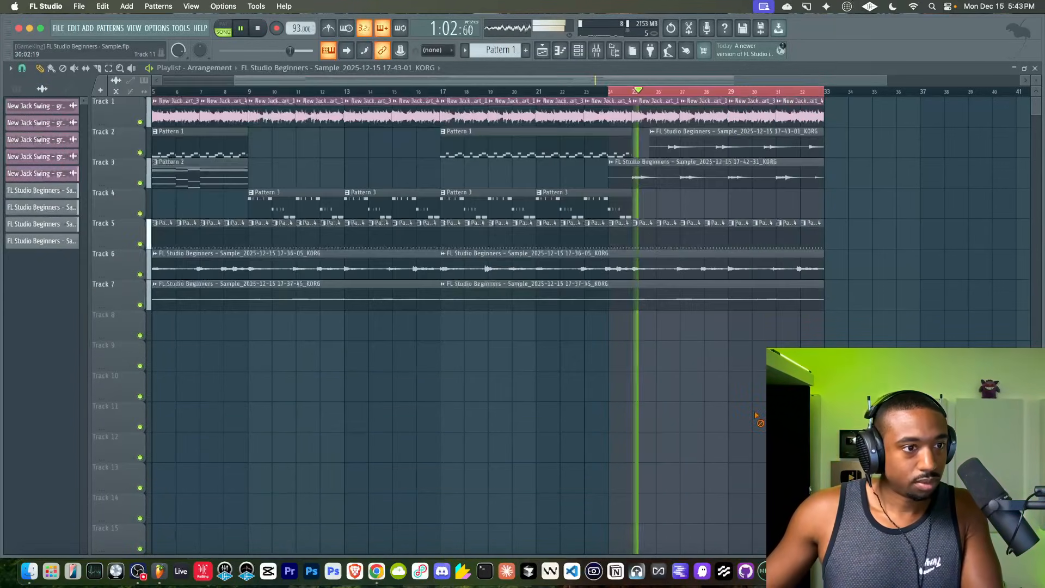
Inspect the audio clip settings of the new KORG recordings on Tracks 3 and 2 during playback.
{"action": "double_click", "coordinate": [664, 169]}
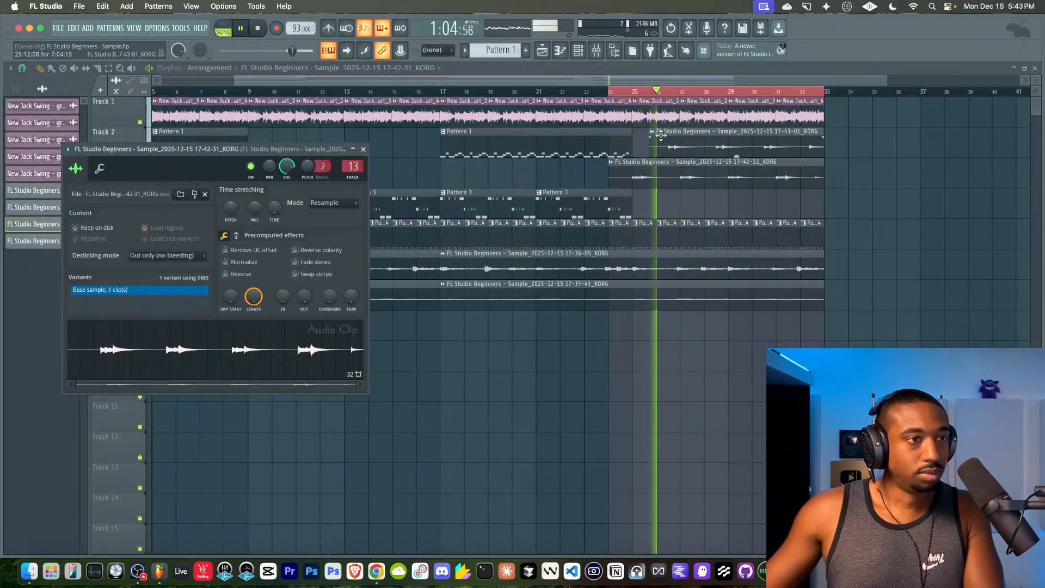
{"action": "double_click", "coordinate": [674, 145]}
{"action": "left_click", "coordinate": [591, 371]}
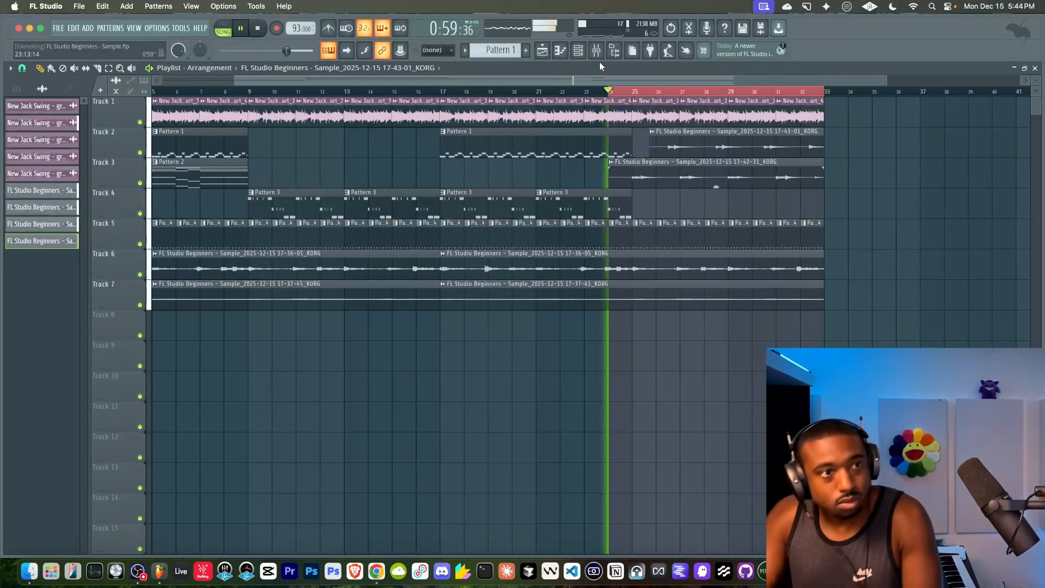
Record a KORG take onto Track 8, from partway through bar 24 up to bar 33, and play it back.
{"action": "left_click", "coordinate": [278, 30]}
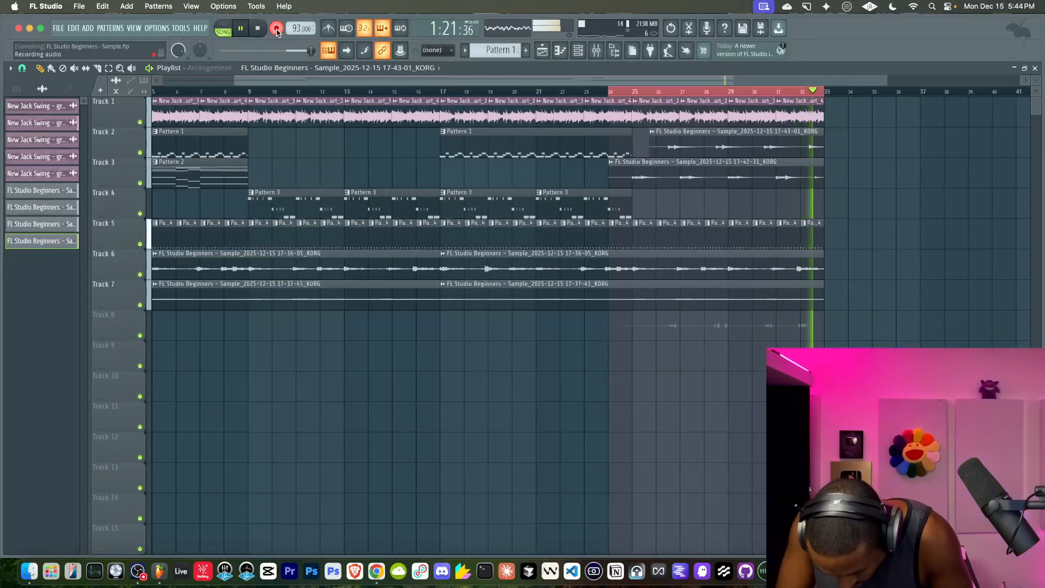
{"action": "key", "text": "space"}
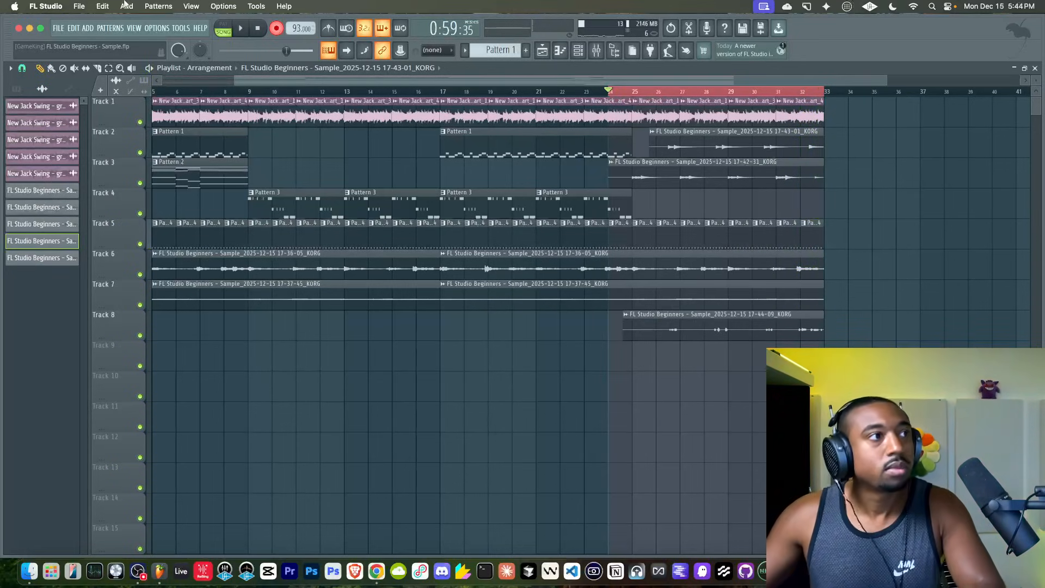
{"action": "key", "text": "space"}
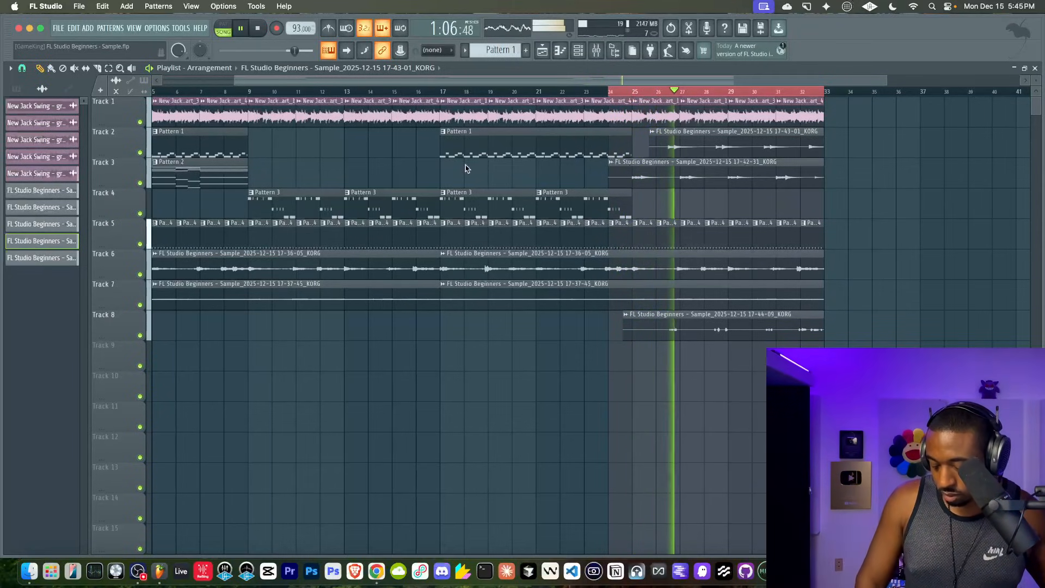
Stop playback and record another KORG take across bars 24–33 onto Track 9.
{"action": "key", "text": "space"}
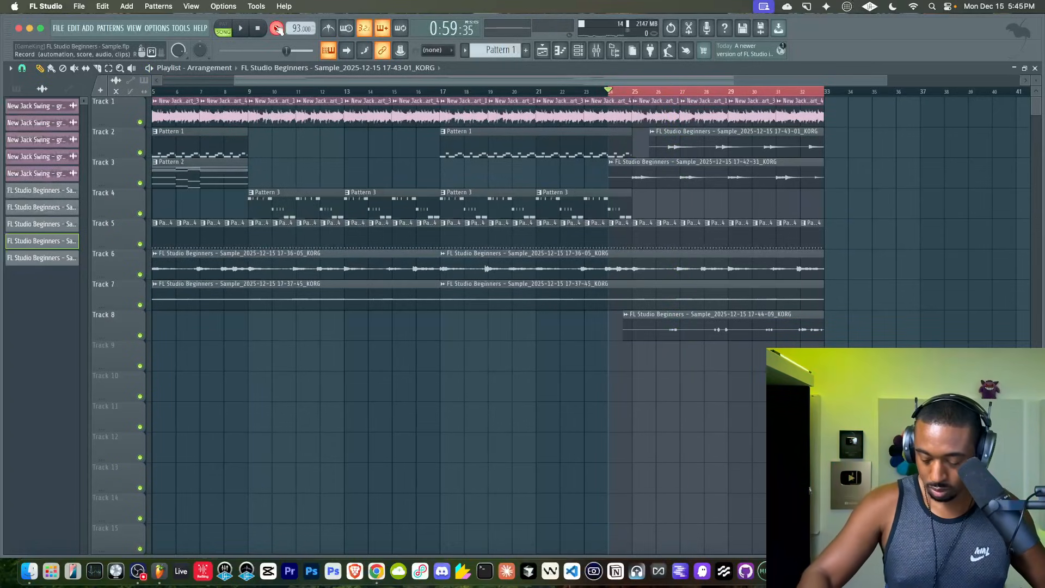
{"action": "key", "text": "space"}
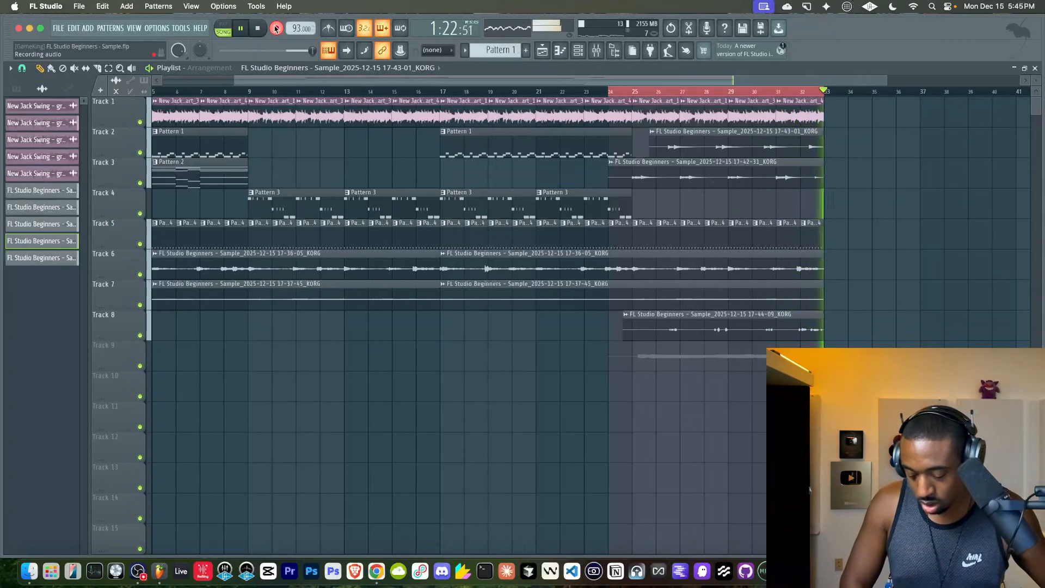
{"action": "key", "text": "space"}
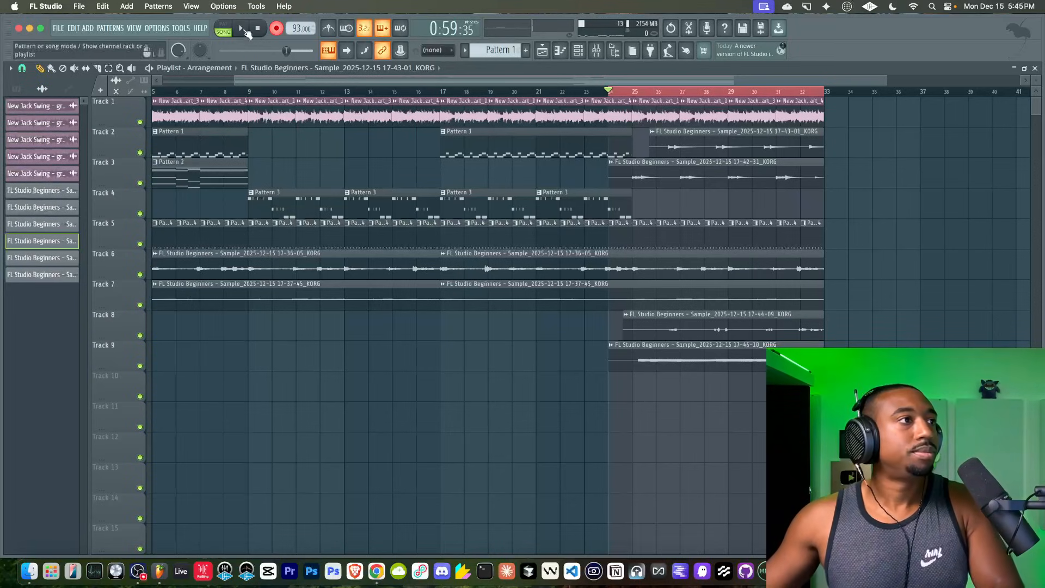
Play the loop with the Mixer open to check the track levels, then close the Mixer and stop playback.
{"action": "key", "text": "space"}
{"action": "key", "text": "F9"}
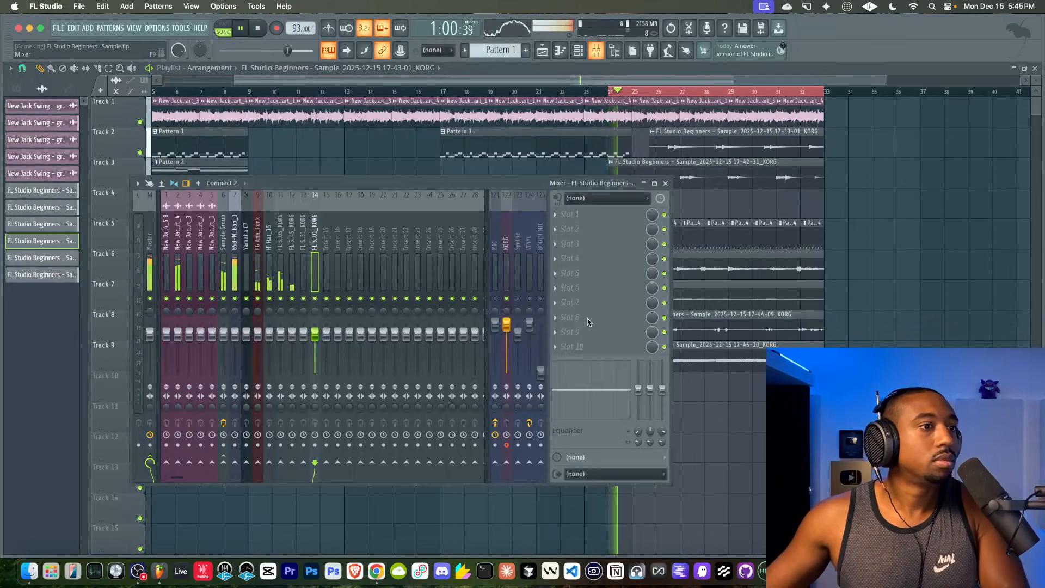
{"action": "key", "text": "F9"}
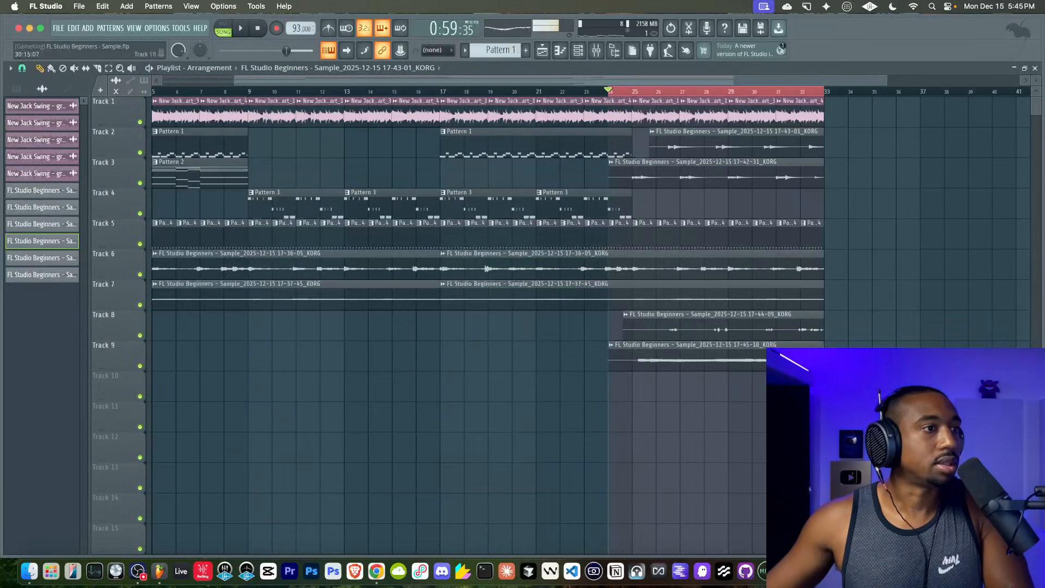
Clear the loop range, delete the Track 2 Pattern 1 clip at bars 1–9 and copy the bar 17 clip into bars 9–17.
{"action": "right_click", "coordinate": [487, 91]}
{"action": "left_click_drag", "start_coordinate": [479, 81], "coordinate": [243, 47]}
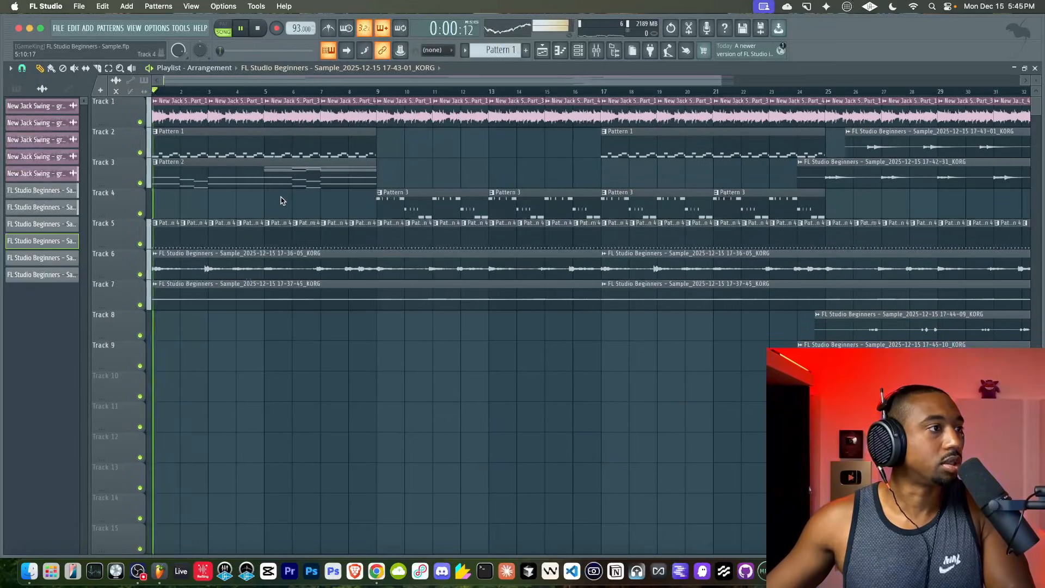
{"action": "right_click", "coordinate": [214, 156]}
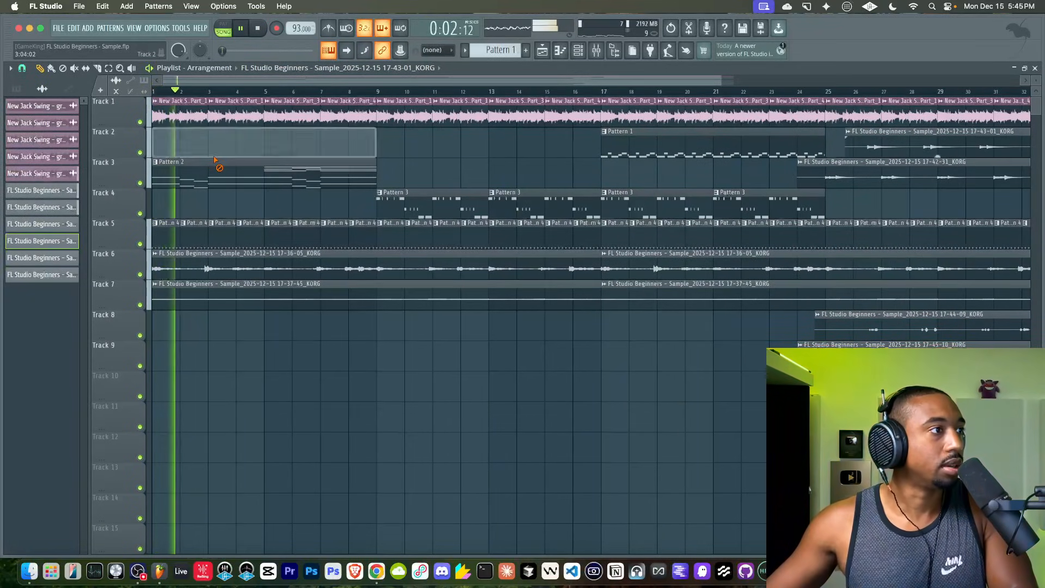
{"action": "left_click_drag", "start_coordinate": [600, 142], "coordinate": [445, 146]}
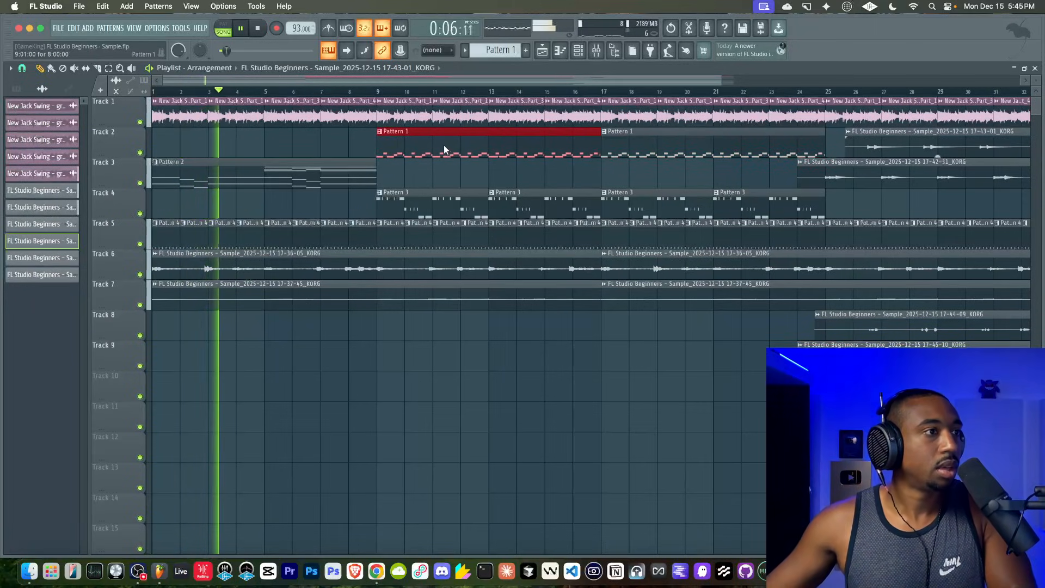
{"action": "scroll", "coordinate": [439, 176], "scroll_direction": "down", "scroll_amount": 3}
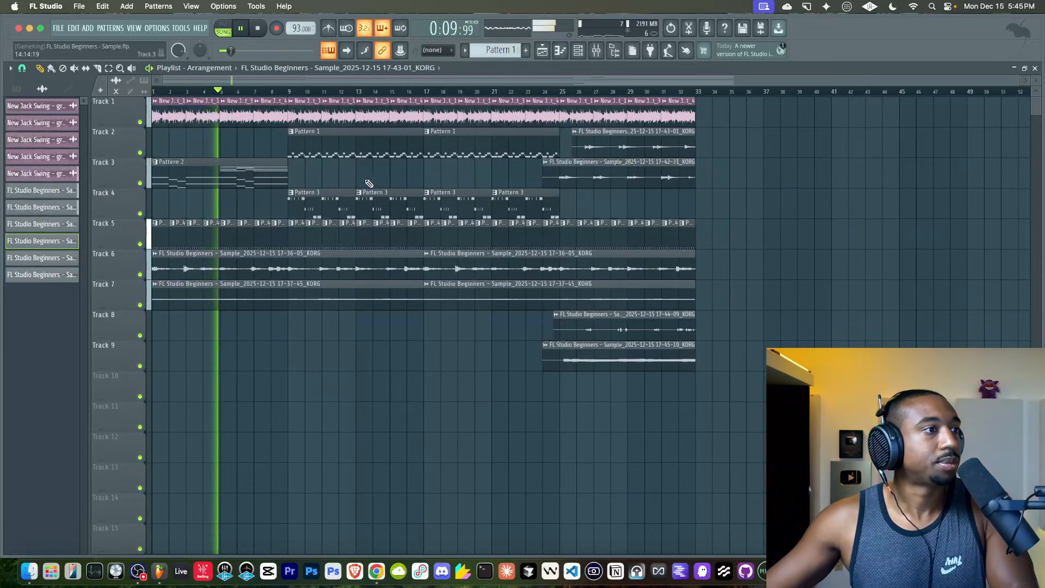
{"action": "left_click_drag", "start_coordinate": [381, 142], "coordinate": [410, 299]}
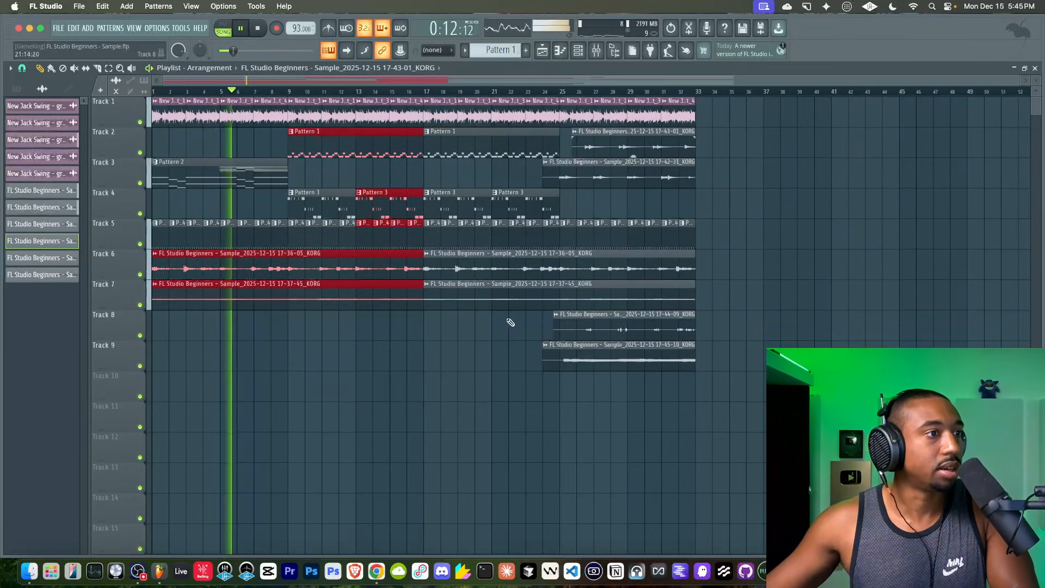
{"action": "left_click_drag", "start_coordinate": [566, 128], "coordinate": [694, 380]}
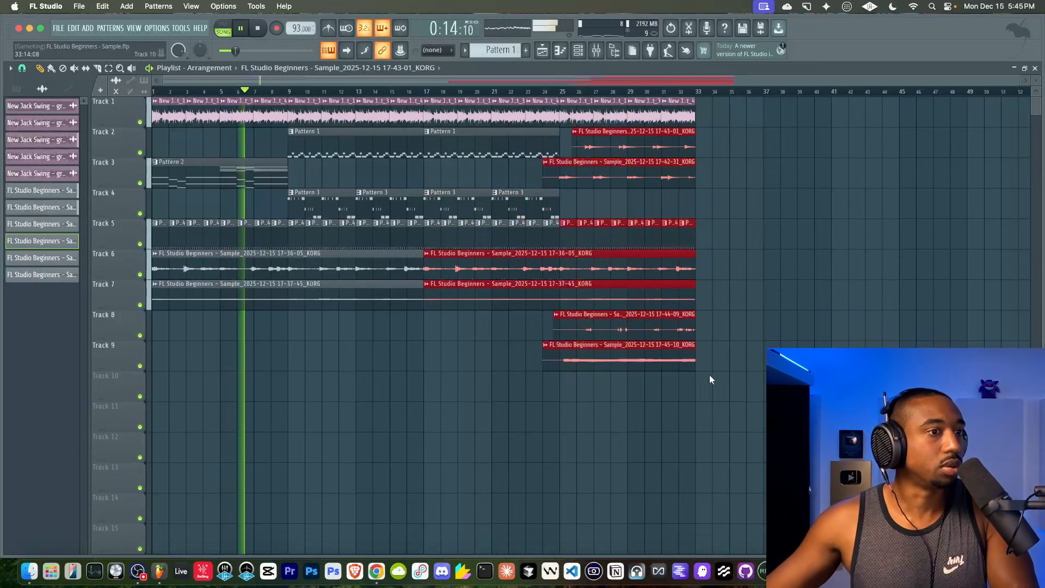
{"action": "left_click", "coordinate": [694, 379]}
{"action": "key", "text": "F9"}
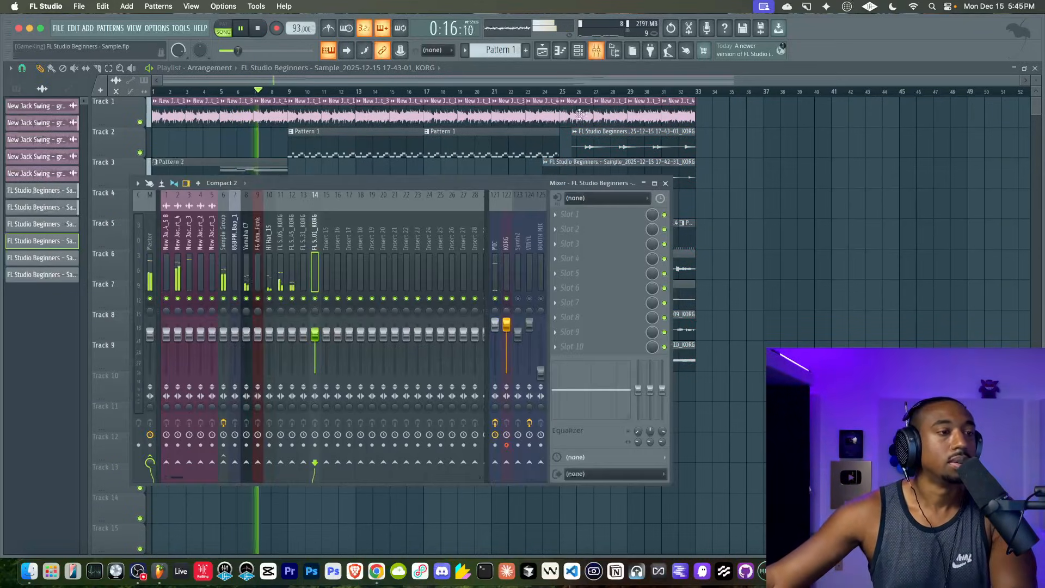
{"action": "key", "text": "F9"}
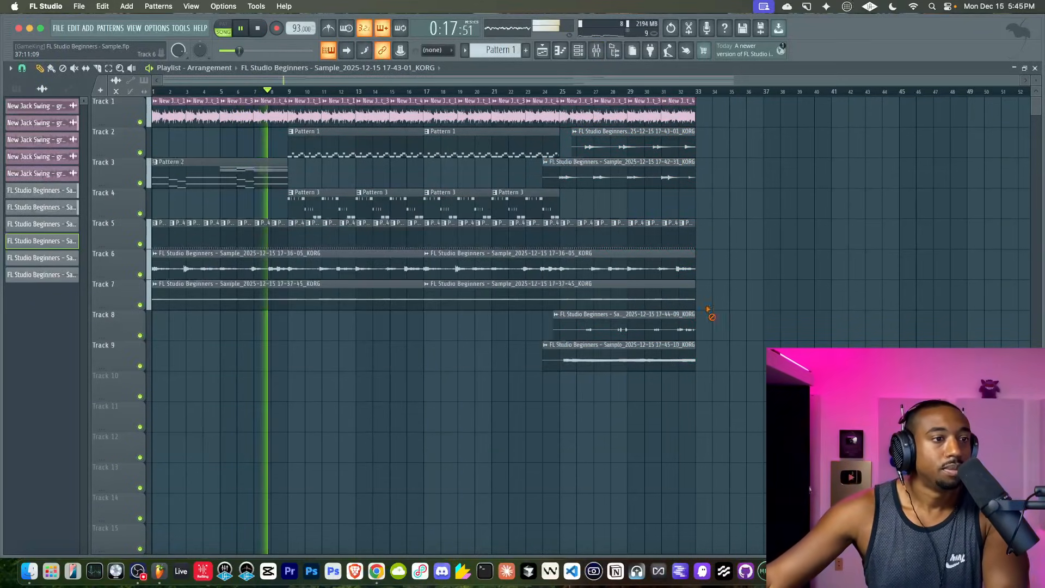
Route the Track 9 KORG clip to mixer track 15 and the Track 8 KORG clip to mixer track 16.
{"action": "double_click", "coordinate": [602, 359]}
{"action": "key", "text": "ctrl+l"}
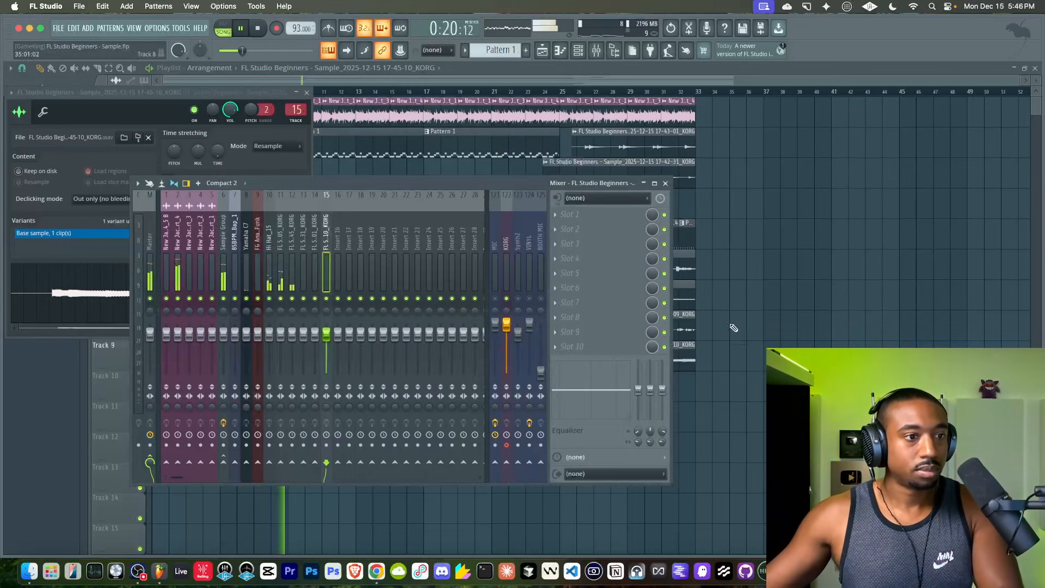
{"action": "key", "text": "F9"}
{"action": "double_click", "coordinate": [669, 325]}
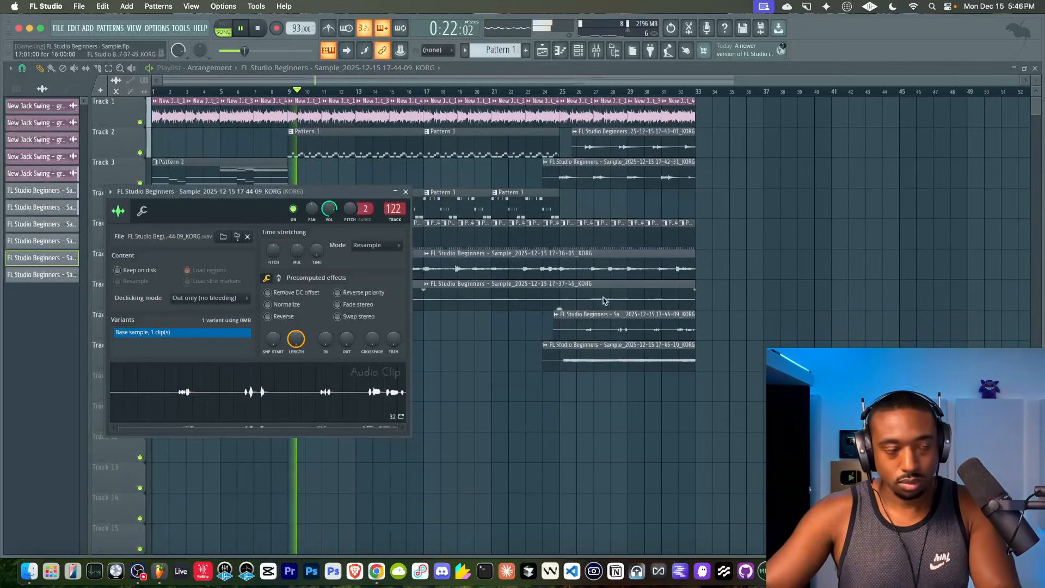
{"action": "key", "text": "ctrl+l"}
{"action": "key", "text": "F9"}
Check the mixer track assignments of the KORG clips on Tracks 7, 6, 3 and 2 in their channel settings and the Channel rack.
{"action": "double_click", "coordinate": [643, 295]}
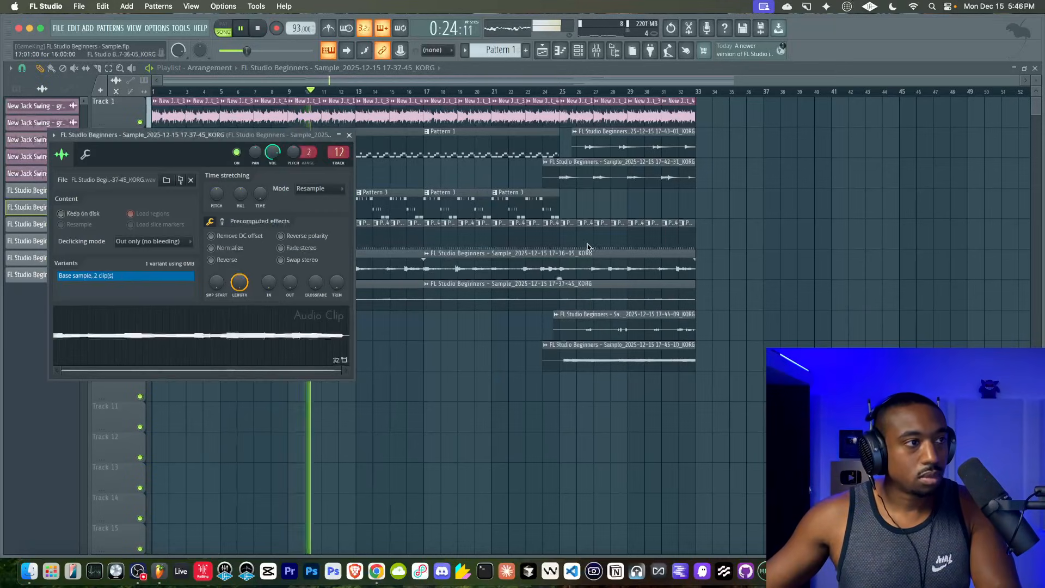
{"action": "key", "text": "ctrl+l"}
{"action": "key", "text": "F9"}
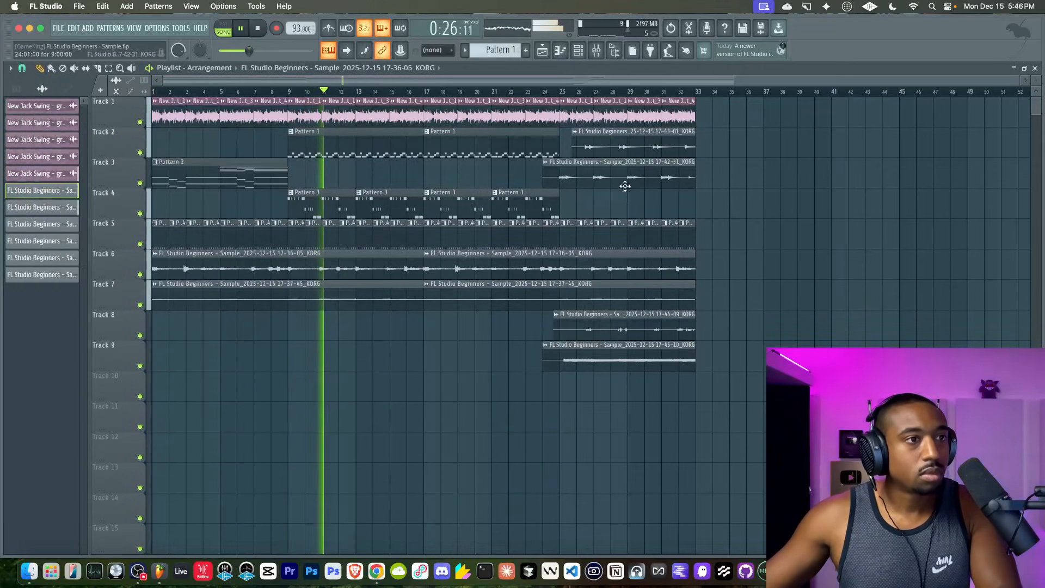
{"action": "double_click", "coordinate": [622, 178]}
{"action": "right_click", "coordinate": [699, 209]}
{"action": "double_click", "coordinate": [639, 146]}
{"action": "right_click", "coordinate": [782, 223]}
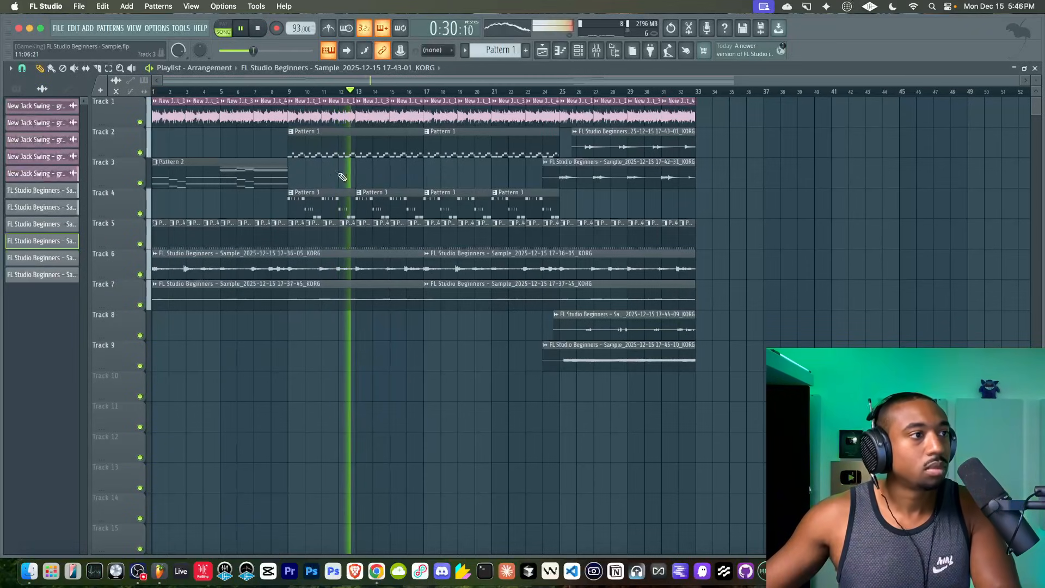
{"action": "left_click", "coordinate": [579, 56]}
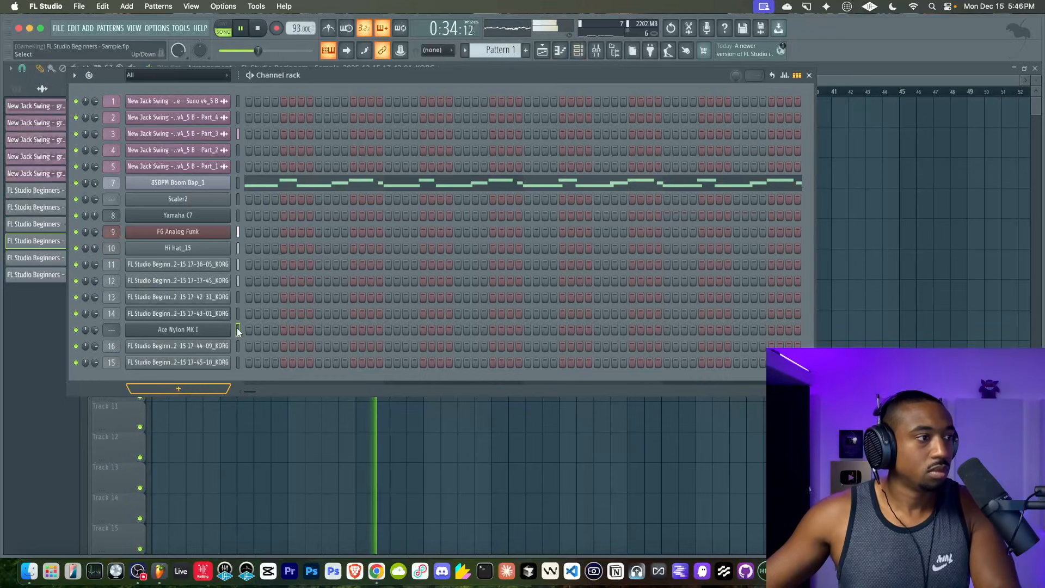
{"action": "key", "text": "F6"}
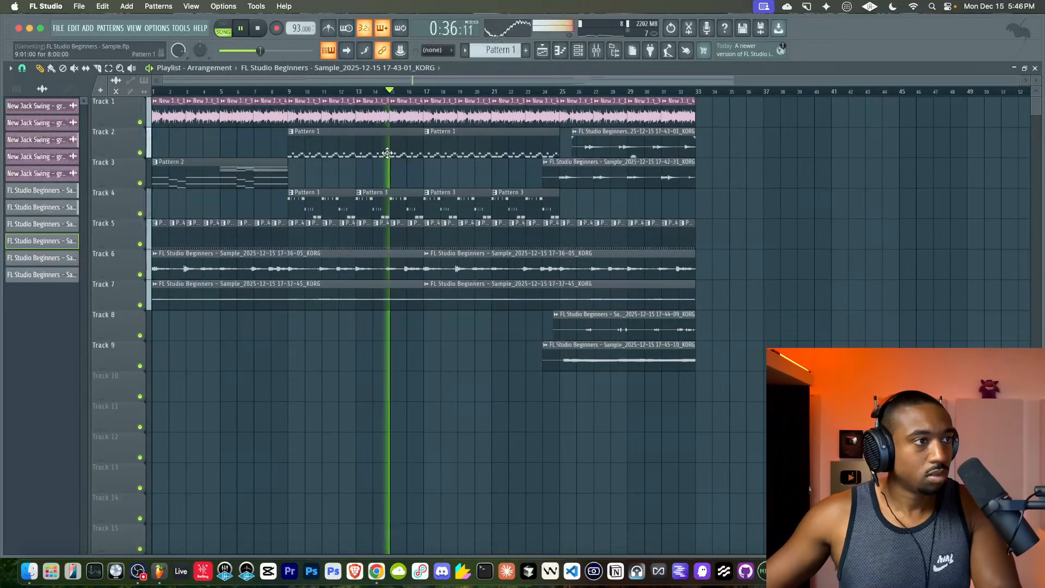
Quantize the Hi Hat_15 notes in Pattern 4 with the mpc 66% template.
{"action": "double_click", "coordinate": [398, 235]}
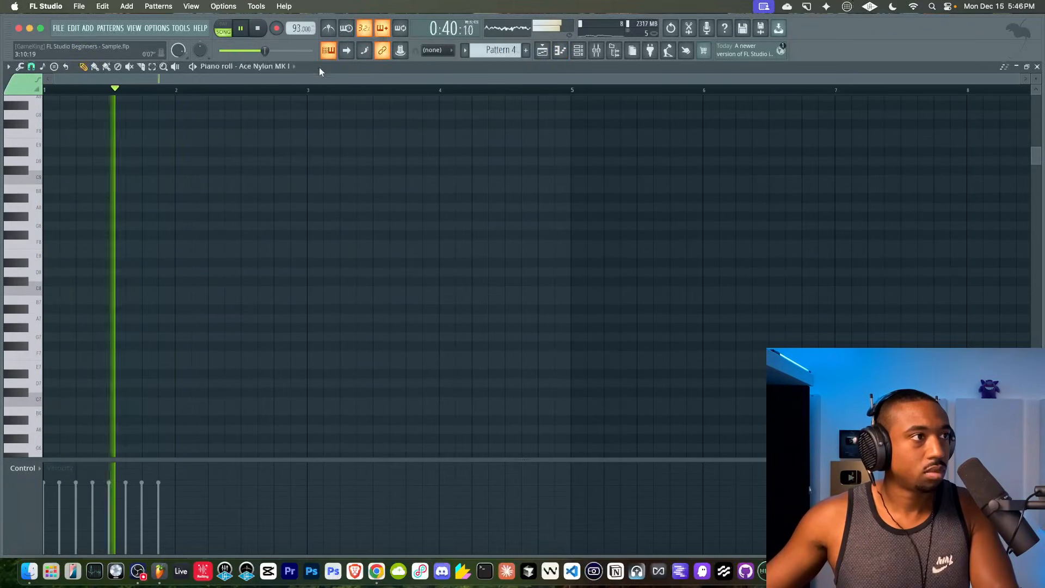
{"action": "left_click", "coordinate": [273, 66]}
{"action": "left_click", "coordinate": [283, 277]}
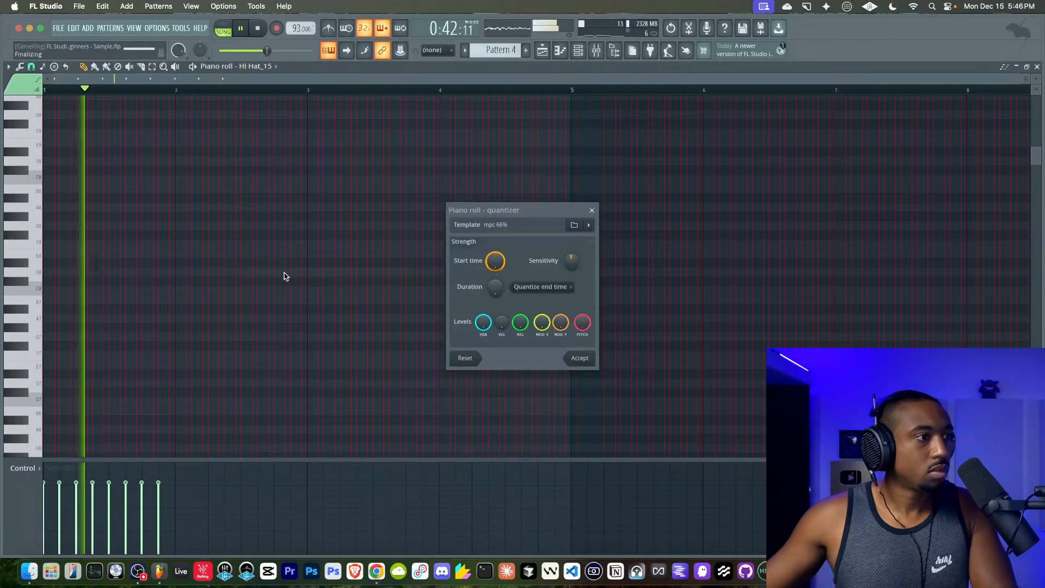
{"action": "left_click", "coordinate": [579, 357]}
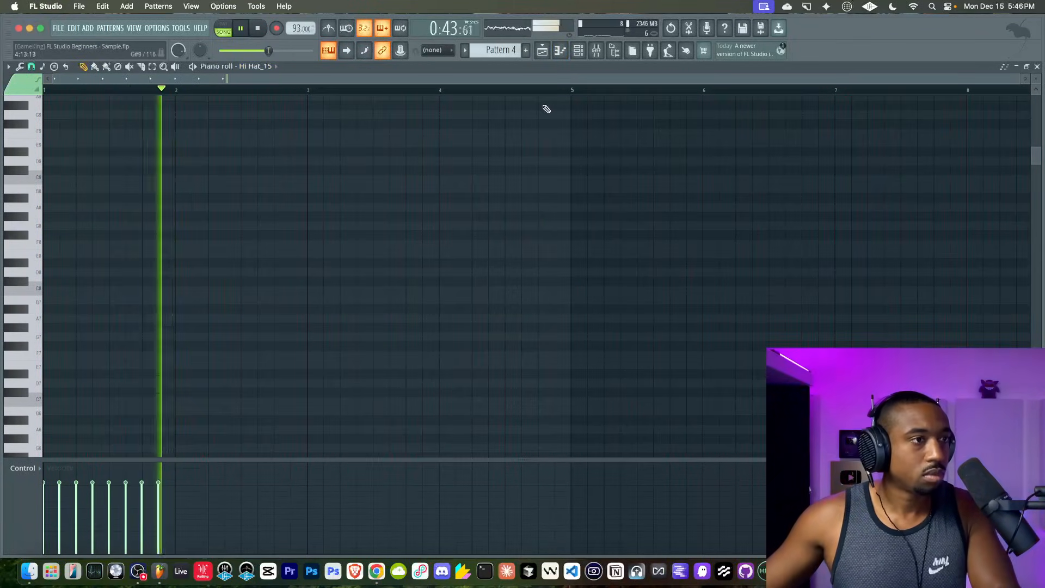
Quantize the FG Analog Funk notes in Pattern 3 with the mpc 66% template and return to the Playlist.
{"action": "left_click", "coordinate": [560, 48]}
{"action": "double_click", "coordinate": [471, 217]}
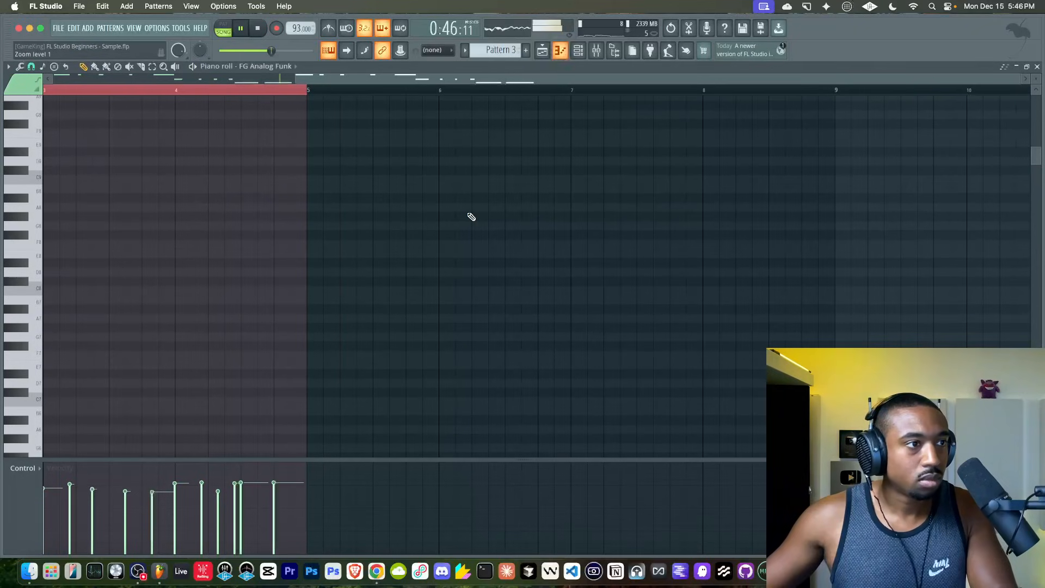
{"action": "key", "text": "alt+q"}
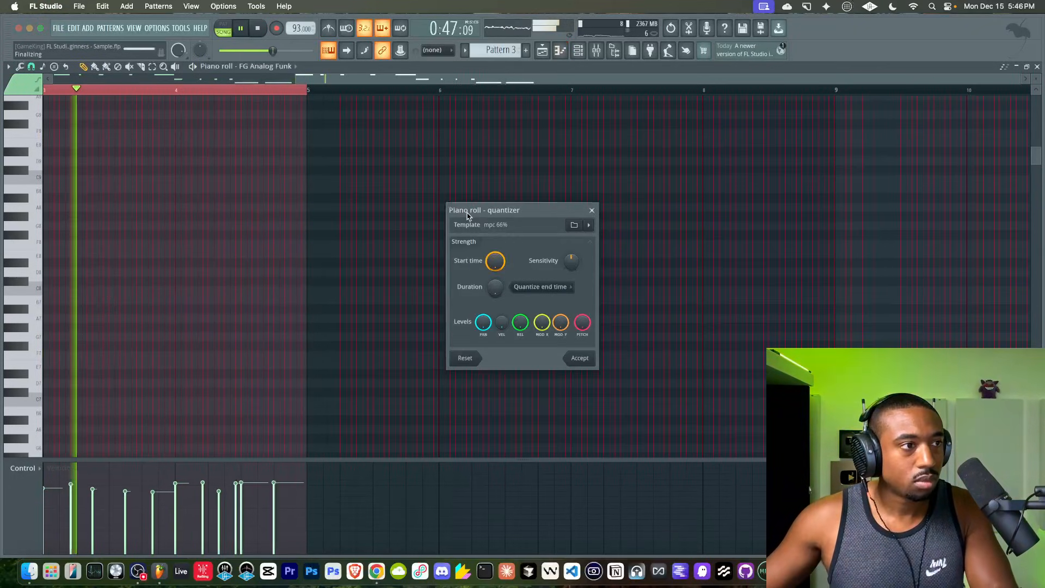
{"action": "left_click", "coordinate": [589, 210]}
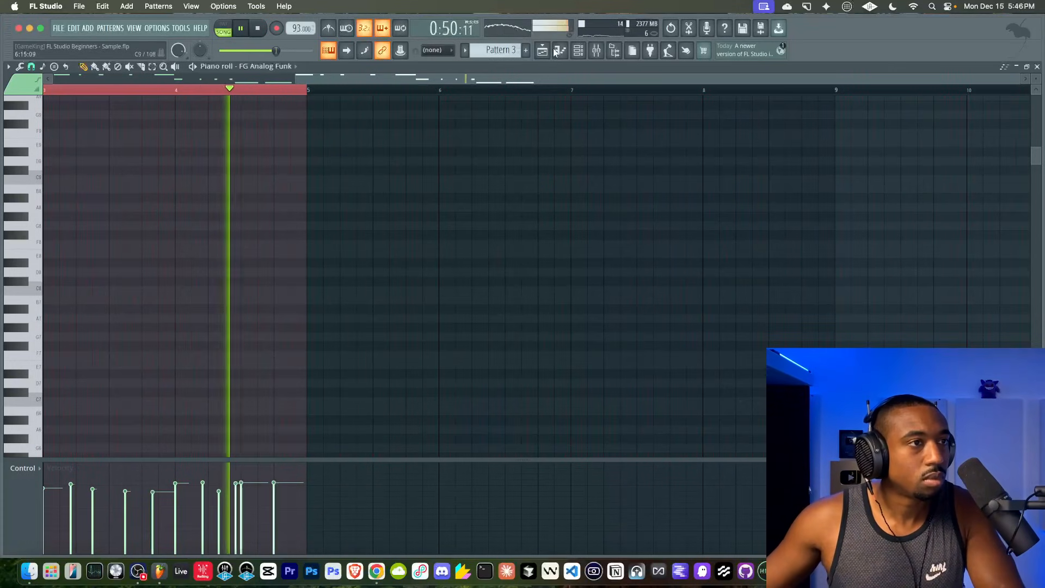
{"action": "left_click", "coordinate": [596, 50]}
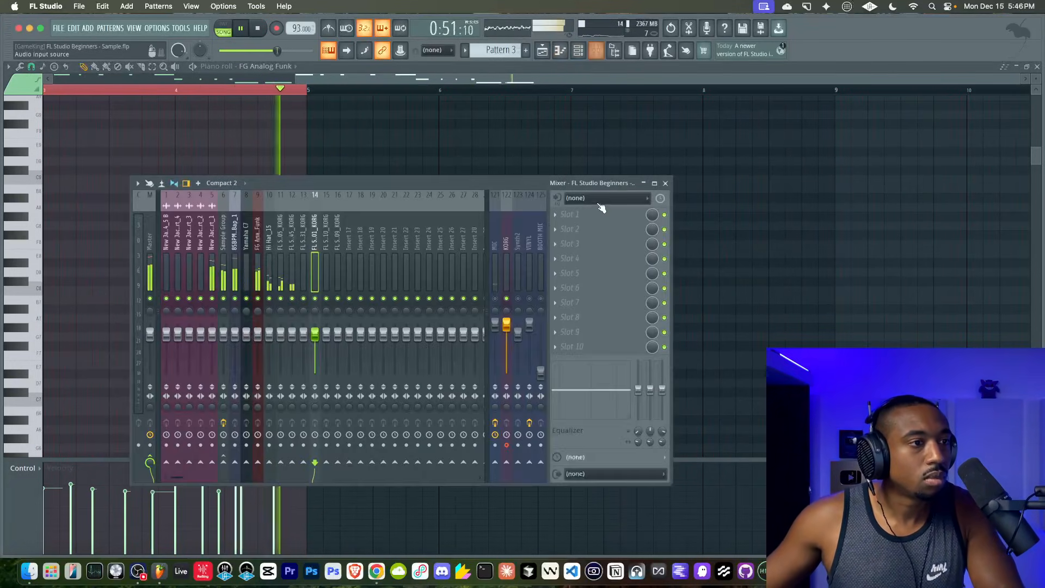
{"action": "left_click", "coordinate": [1036, 66]}
{"action": "right_click", "coordinate": [920, 242]}
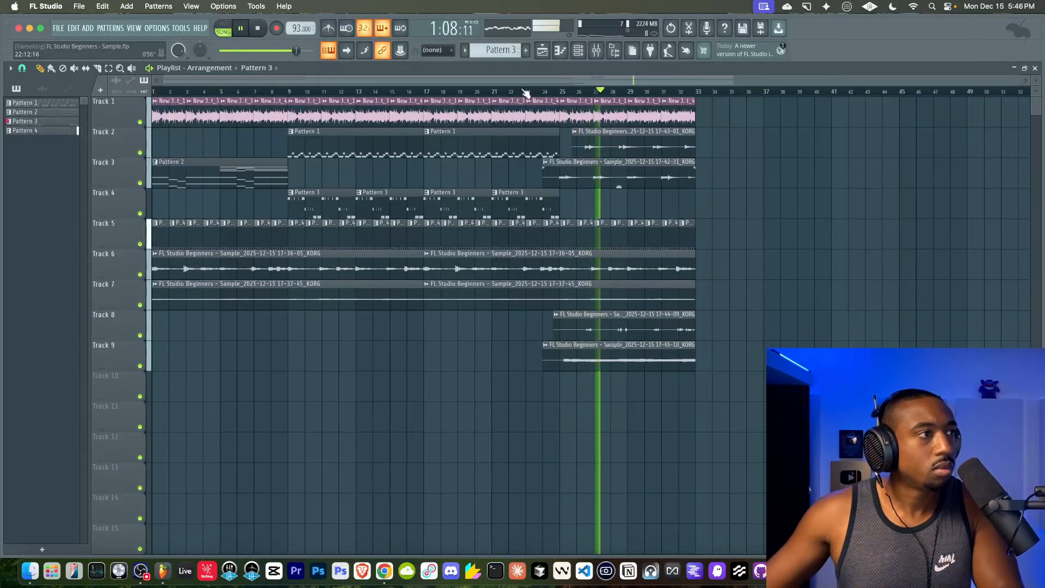
Copy two Pattern 3 clips to bars 33–41 on Track 4 and extend the Track 1 sample clips to bar 41.
{"action": "left_click_drag", "start_coordinate": [548, 208], "coordinate": [725, 204]}
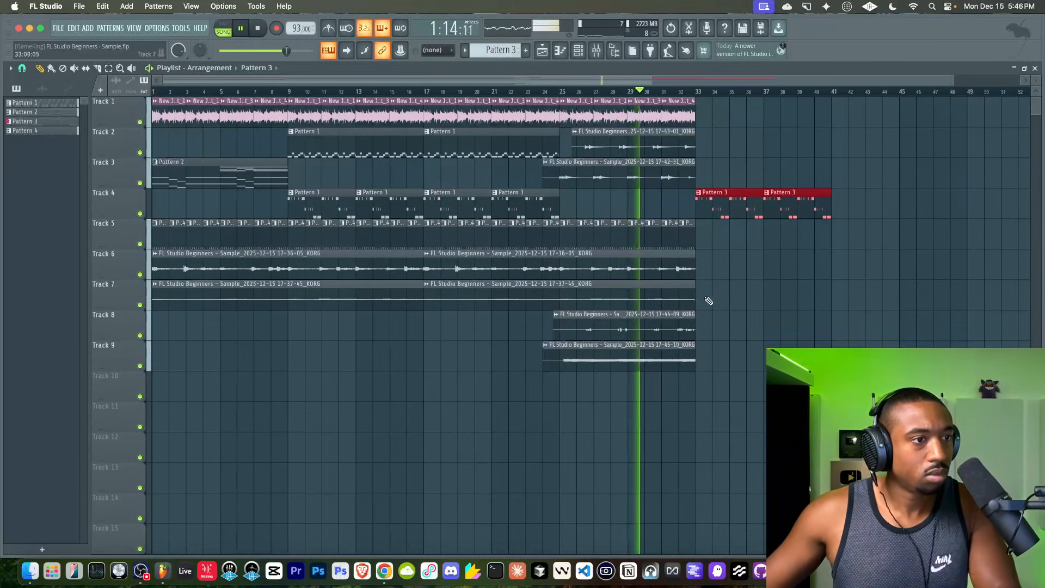
{"action": "left_click_drag", "start_coordinate": [704, 301], "coordinate": [598, 267]}
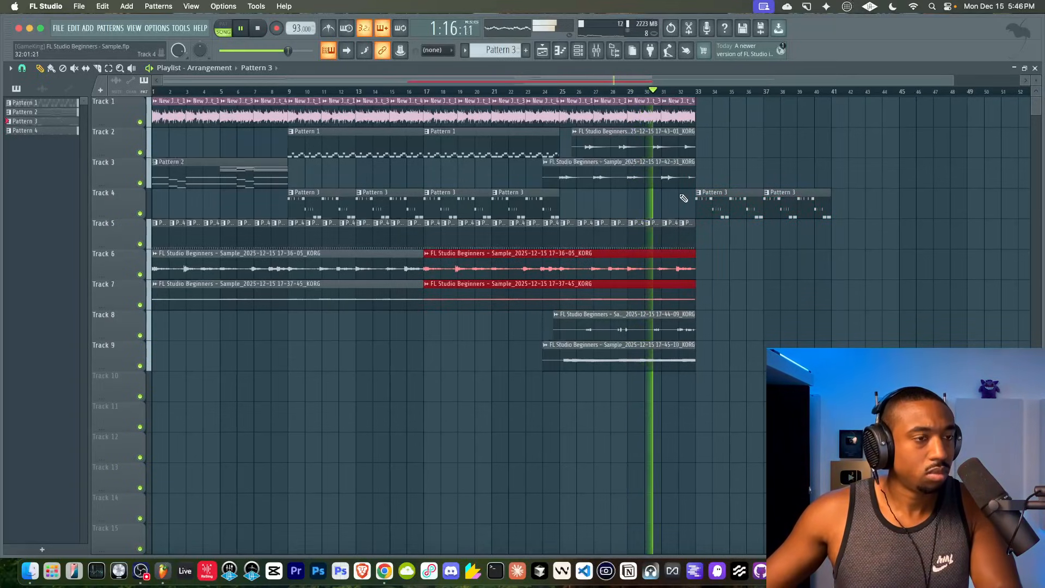
{"action": "left_click_drag", "start_coordinate": [682, 199], "coordinate": [681, 191]}
{"action": "left_click_drag", "start_coordinate": [699, 122], "coordinate": [722, 113]}
Delete the last Pattern 4 clip on Track 5, at bar 32.
{"action": "right_click", "coordinate": [690, 232]}
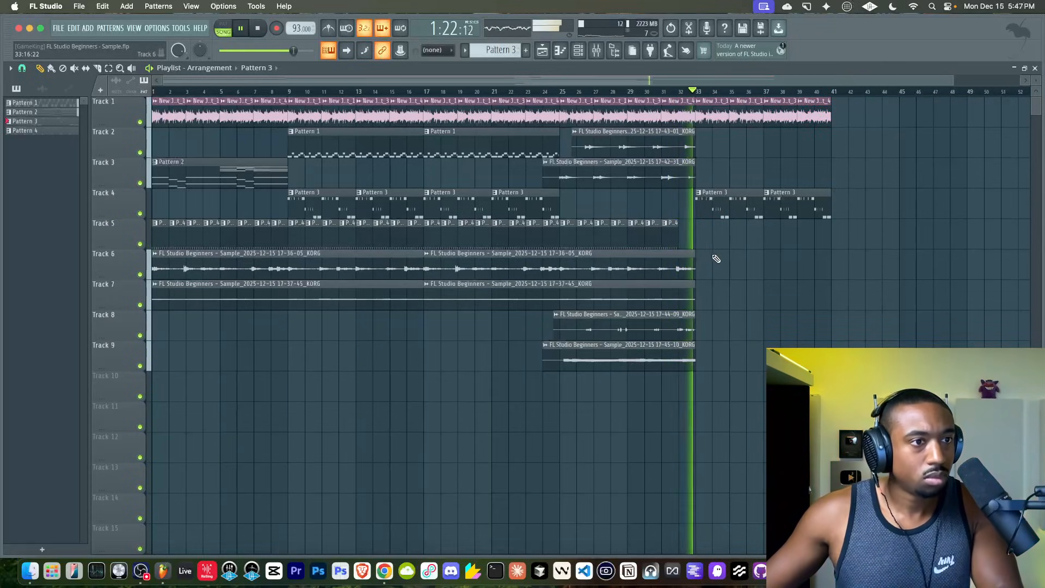
{"action": "left_click_drag", "start_coordinate": [724, 207], "coordinate": [796, 213]}
{"action": "left_click", "coordinate": [598, 55]}
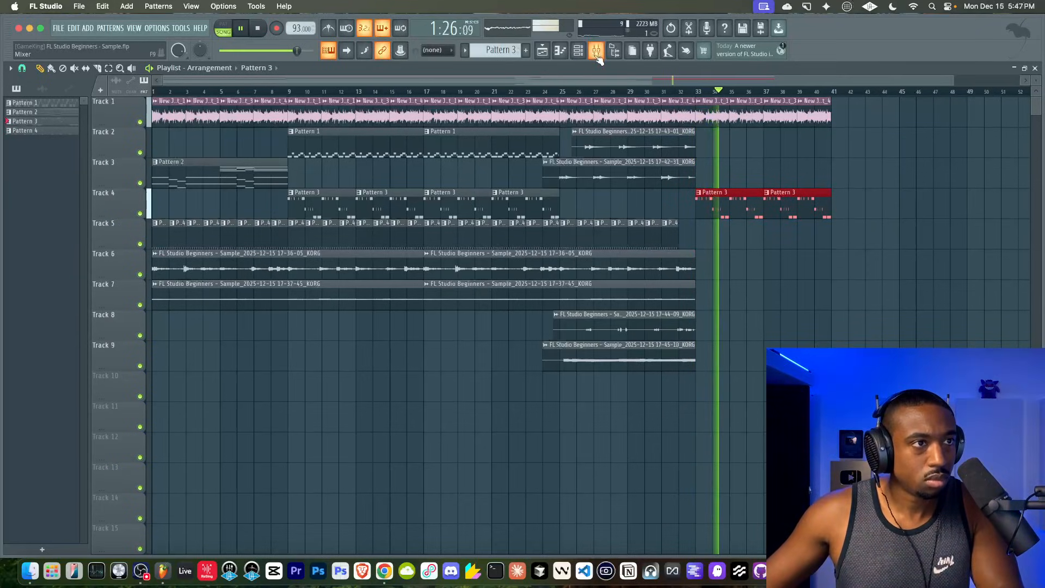
{"action": "right_click", "coordinate": [786, 303]}
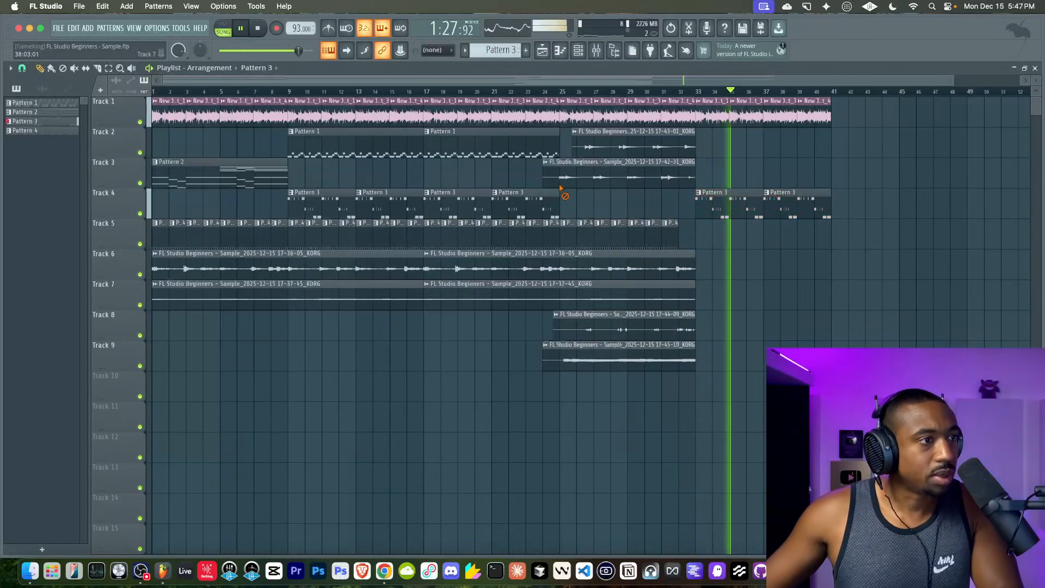
Stop playback and save the project.
{"action": "scroll", "coordinate": [492, 257], "scroll_direction": "down", "scroll_amount": 2}
{"action": "key", "text": "space"}
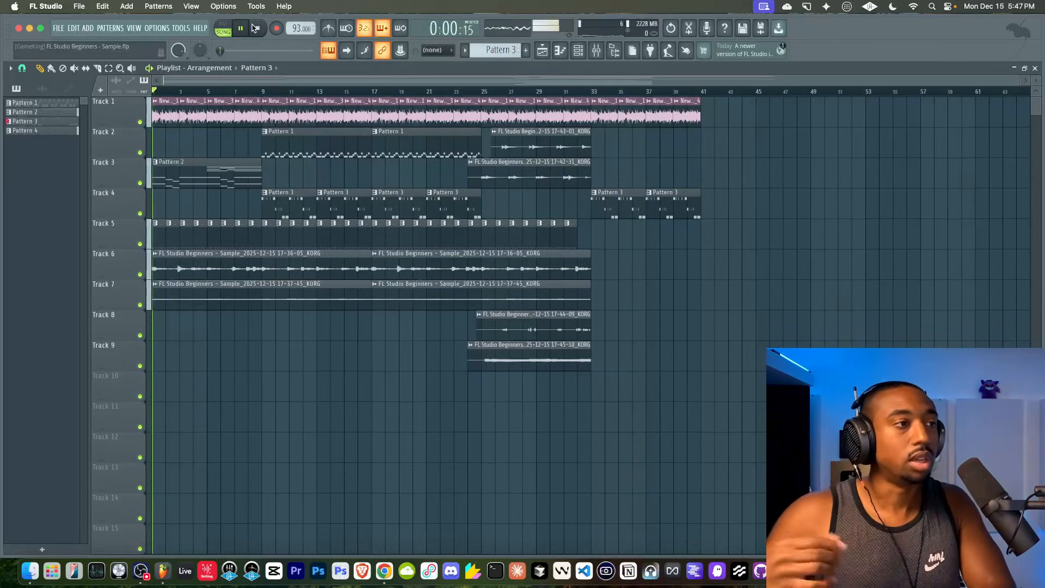
{"action": "key", "text": "super+s"}
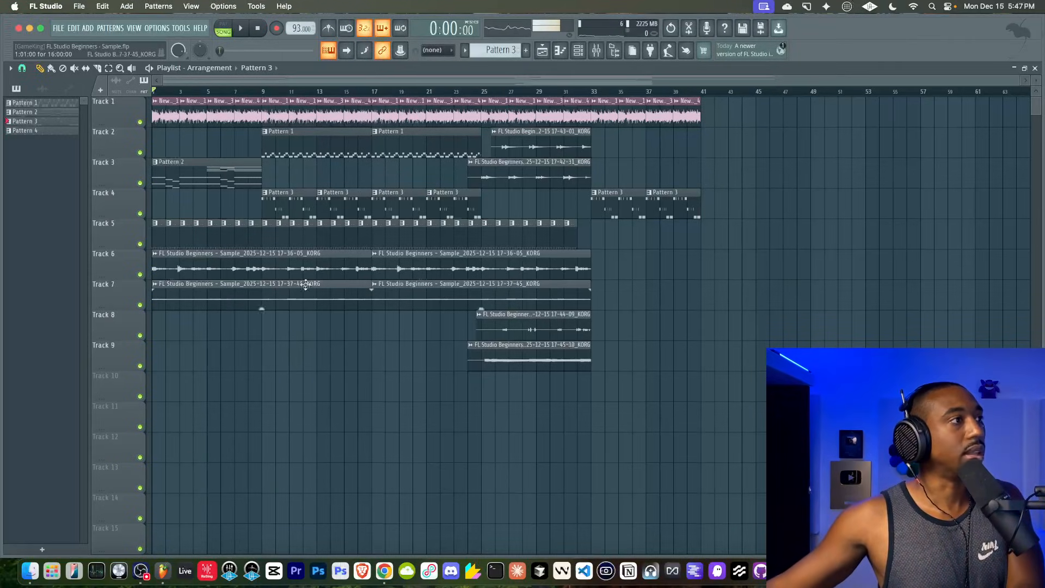
{"action": "left_click_drag", "start_coordinate": [509, 125], "coordinate": [543, 148]}
{"action": "left_click", "coordinate": [497, 212], "text": "super"}
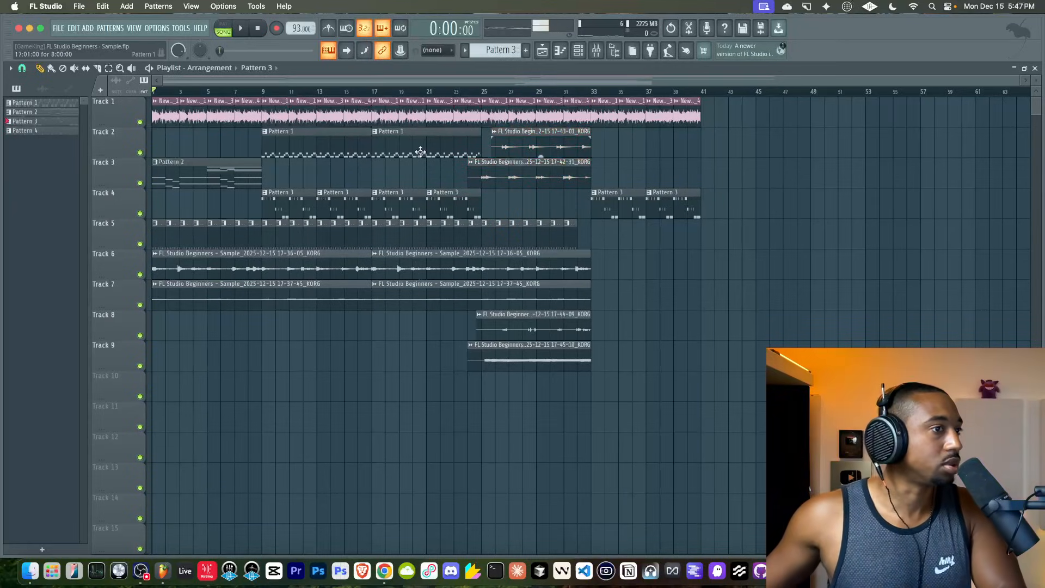
Play the arrangement from the start and check the track levels in the Mixer.
{"action": "key", "text": "space"}
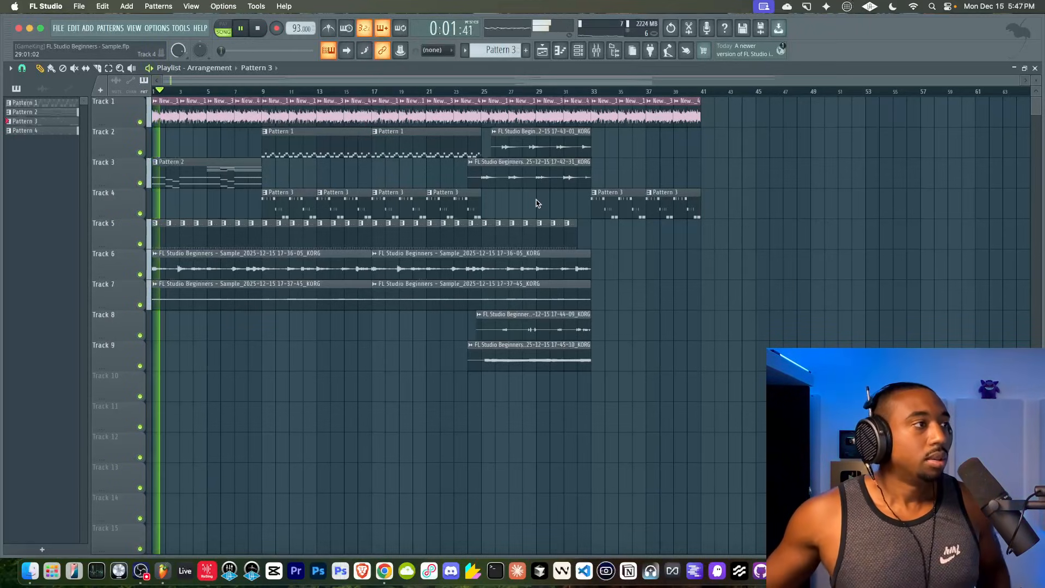
{"action": "left_click", "coordinate": [597, 54]}
{"action": "key", "text": "F9"}
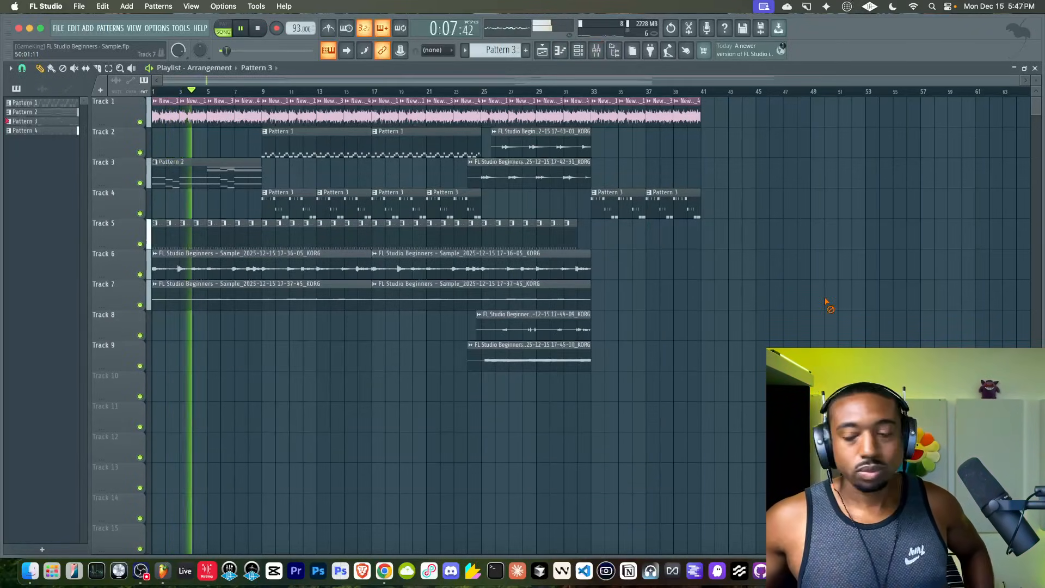
{"action": "left_click", "coordinate": [596, 50]}
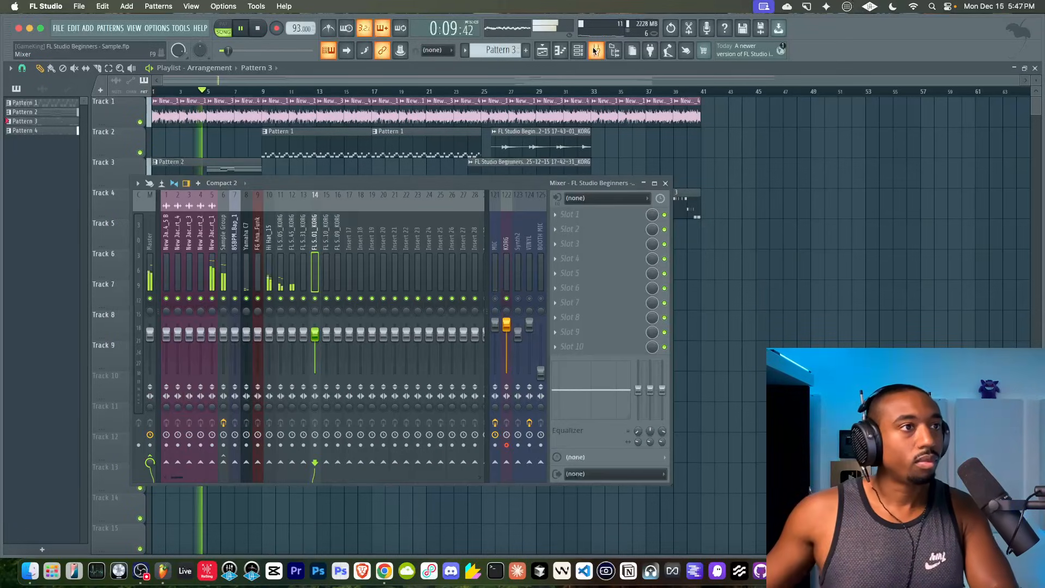
{"action": "key", "text": "F9"}
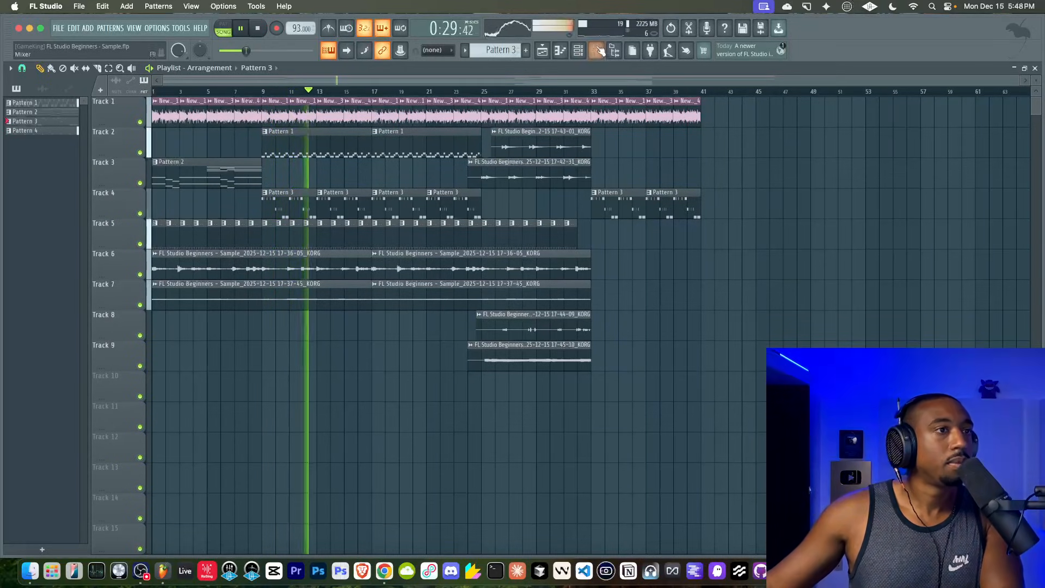
Insert Fruity Stereo Shaper in the first effect slot of the 85BPM Boom Bap_1 mixer track.
{"action": "left_click", "coordinate": [596, 50]}
{"action": "left_click", "coordinate": [236, 258]}
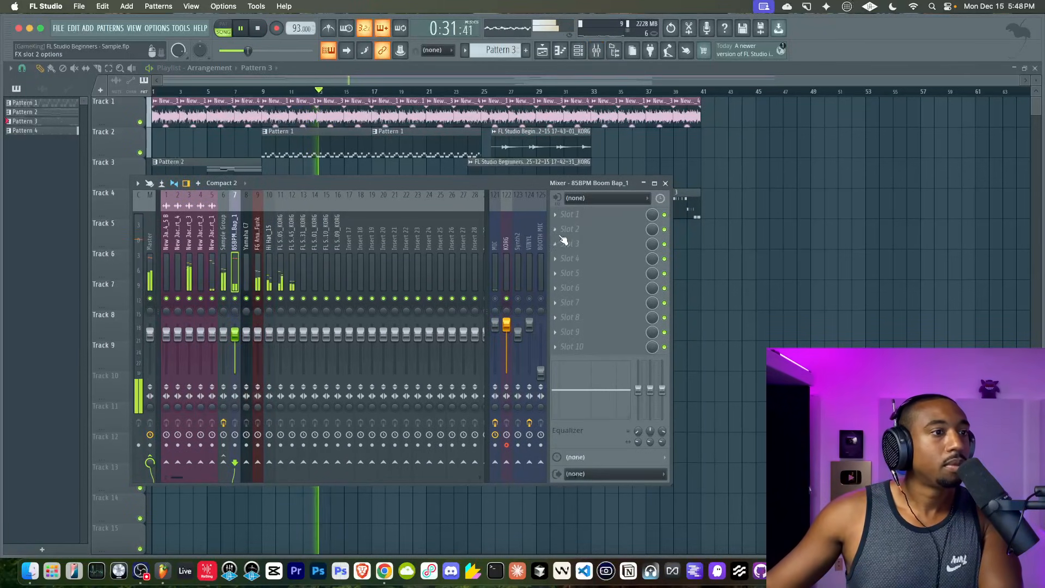
{"action": "left_click", "coordinate": [560, 228]}
{"action": "left_click", "coordinate": [308, 533]}
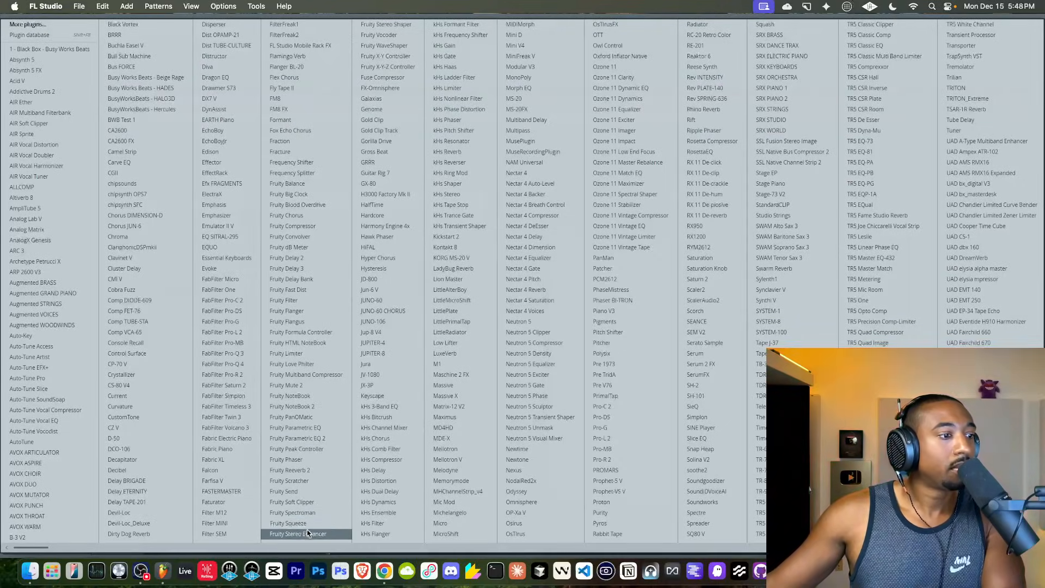
{"action": "left_click", "coordinate": [392, 27]}
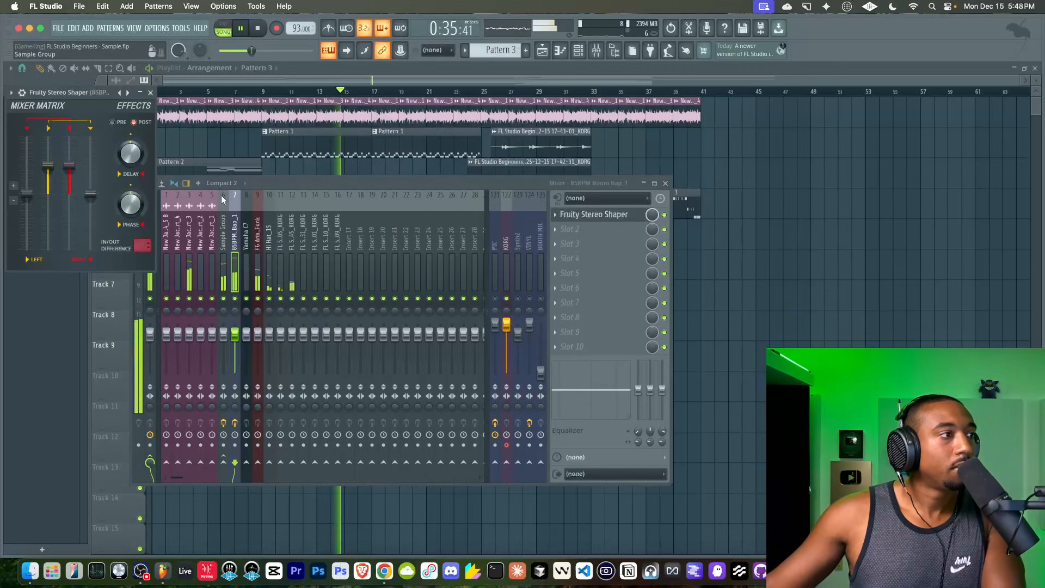
Try left/right delays up to about 9.4 ms in Fruity Stereo Shaper and reset the delay to its default.
{"action": "scroll", "coordinate": [129, 173], "scroll_direction": "up", "scroll_amount": 5}
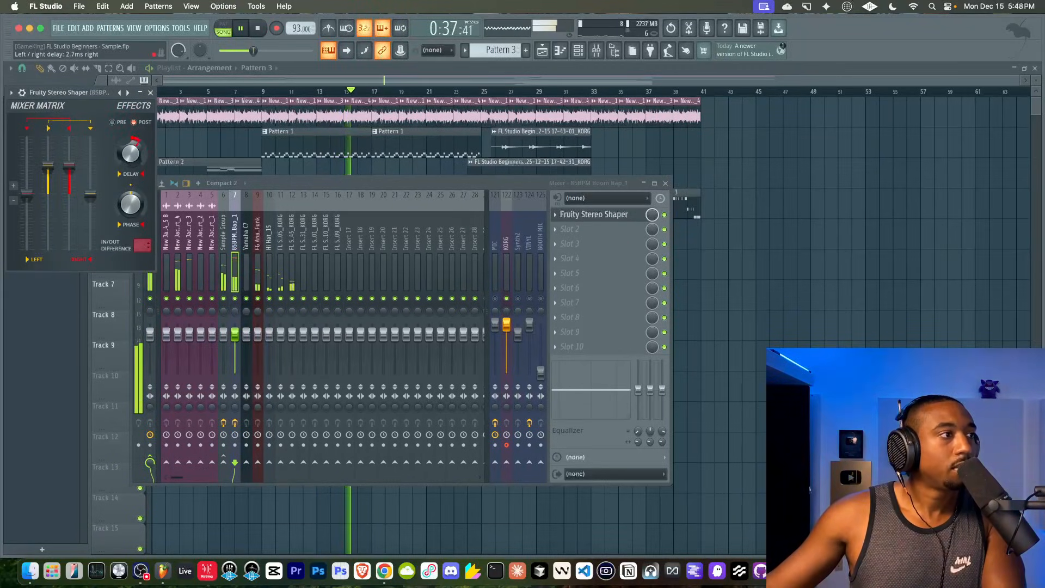
{"action": "scroll", "coordinate": [129, 173], "scroll_direction": "up", "scroll_amount": 4}
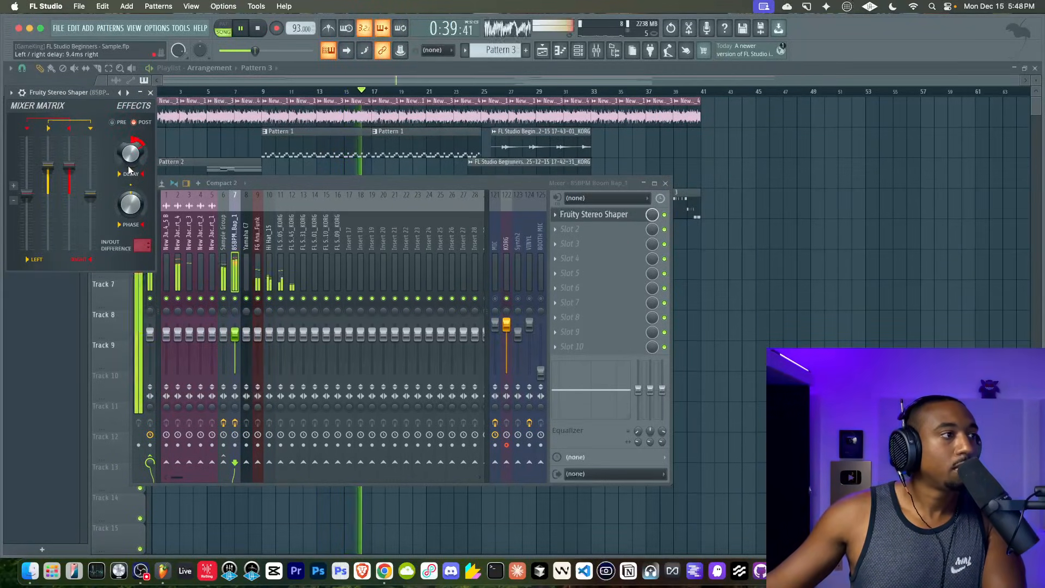
{"action": "scroll", "coordinate": [129, 171], "scroll_direction": "down", "scroll_amount": 5}
{"action": "scroll", "coordinate": [129, 171], "scroll_direction": "down", "scroll_amount": 3}
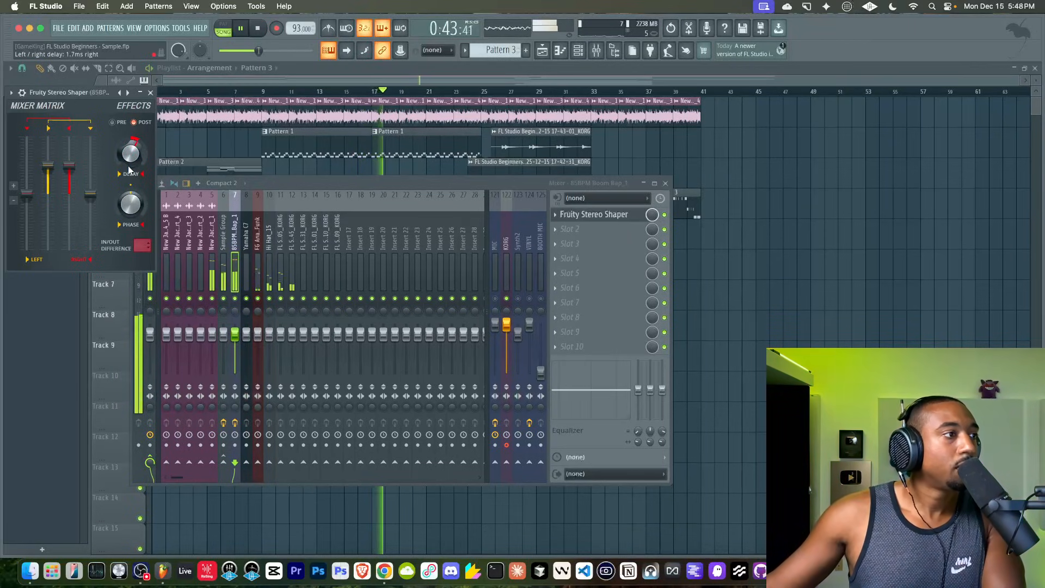
{"action": "right_click", "coordinate": [129, 171]}
{"action": "left_click", "coordinate": [144, 178]}
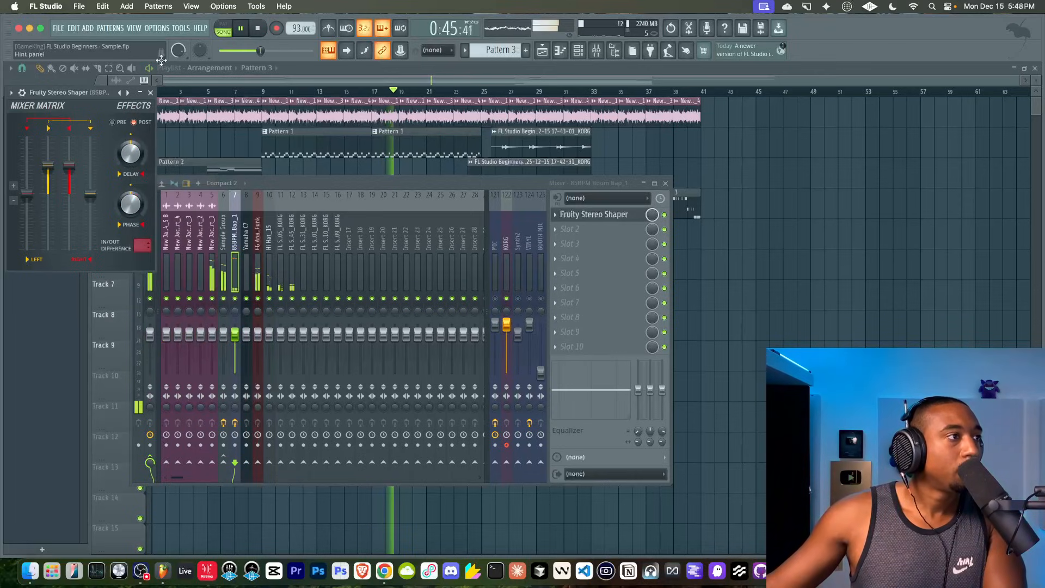
Examine the time shift settings of the 85BPM Boom Bap_1 channel and stop playback.
{"action": "key", "text": "F6"}
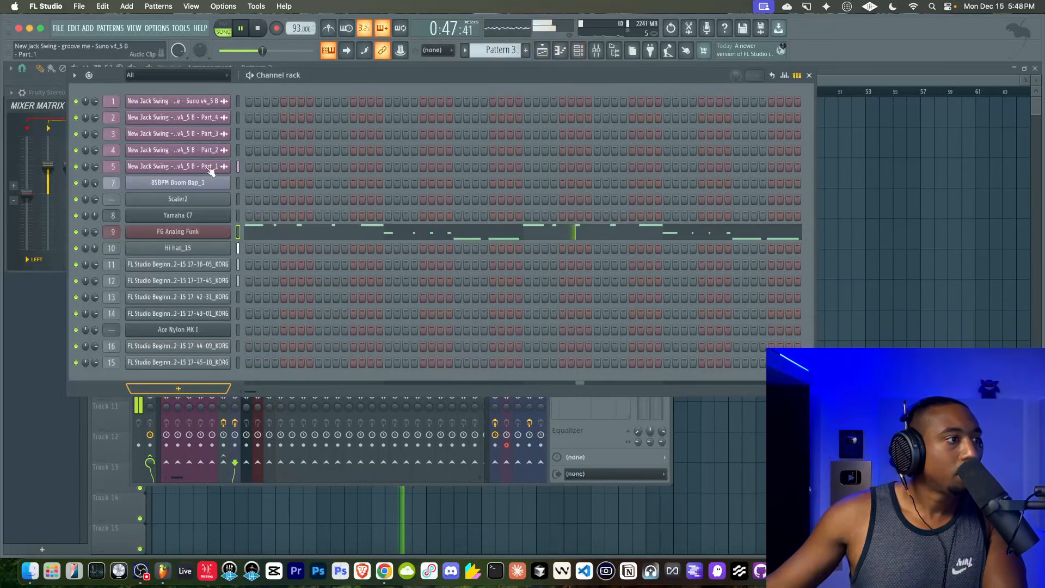
{"action": "left_click", "coordinate": [178, 182]}
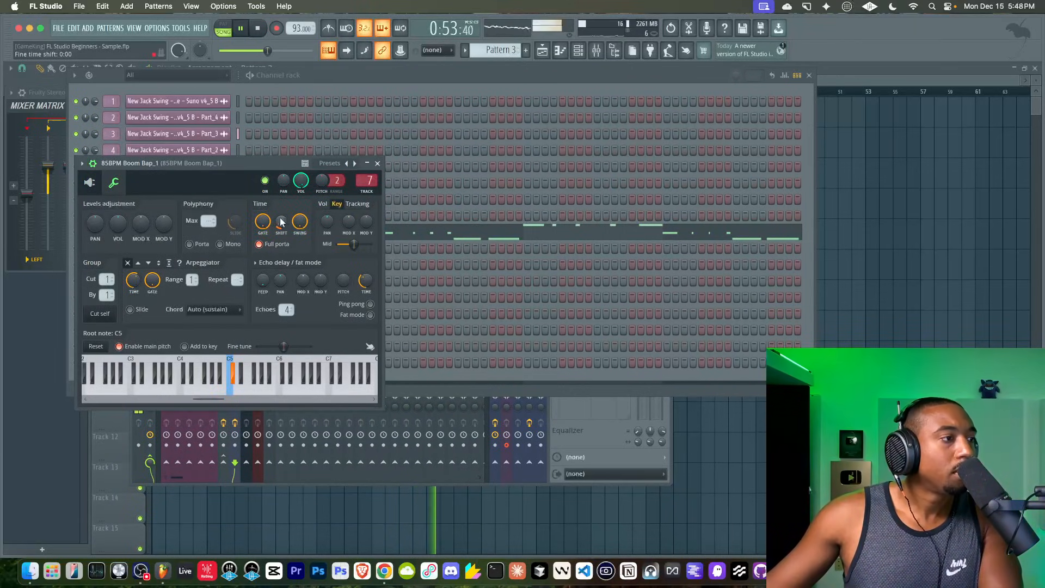
{"action": "left_click", "coordinate": [381, 163]}
{"action": "key", "text": "F5"}
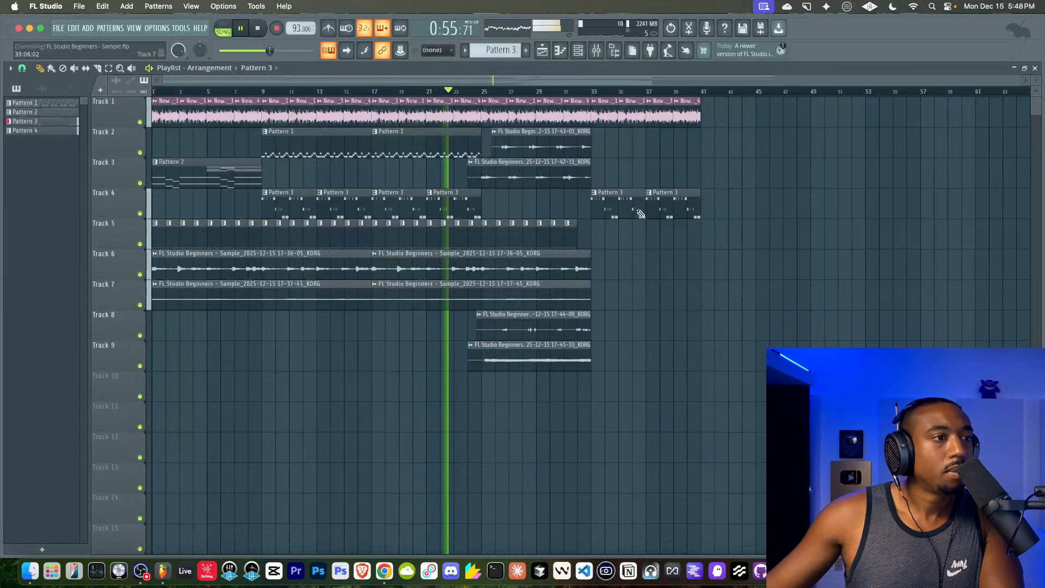
{"action": "key", "text": "space"}
{"action": "left_click", "coordinate": [596, 50]}
{"action": "key", "text": "F9"}
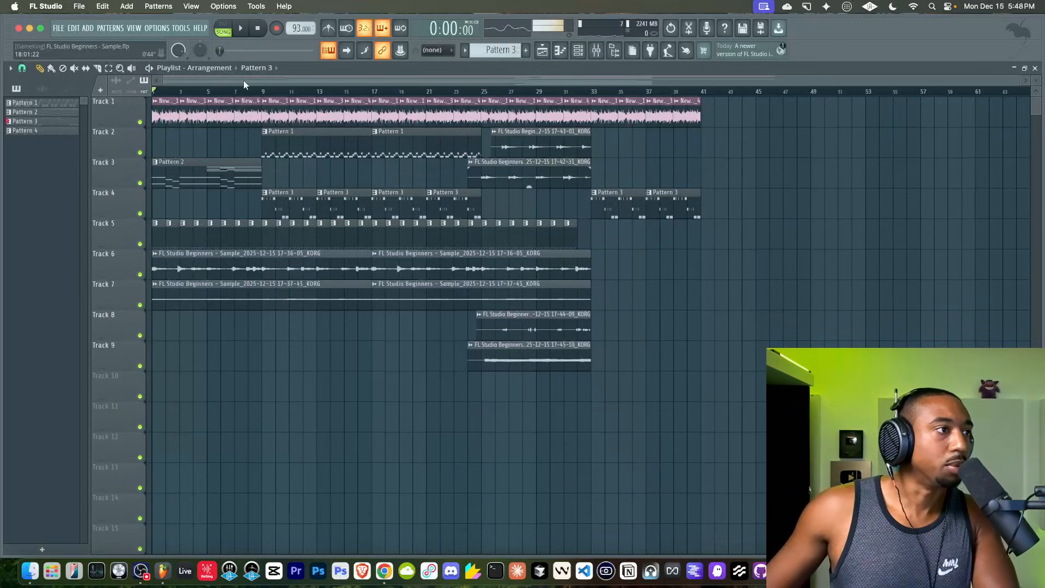
Move the playback position to bar 9, delete Fruity Stereo Shaper from the 85BPM Boom Bap_1 mixer track and save the project.
{"action": "left_click", "coordinate": [262, 91]}
{"action": "left_click", "coordinate": [597, 51]}
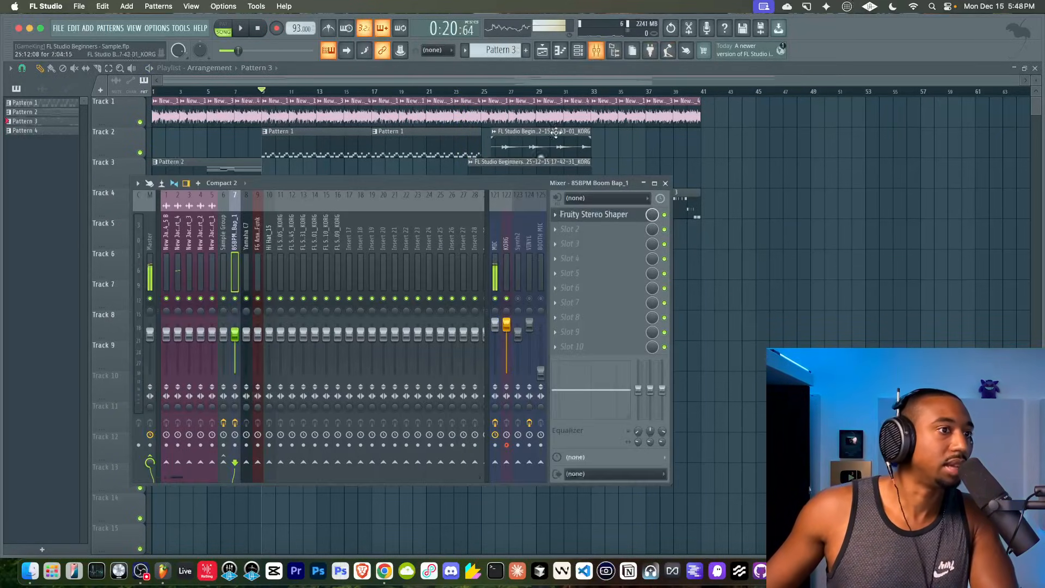
{"action": "left_click", "coordinate": [561, 217]}
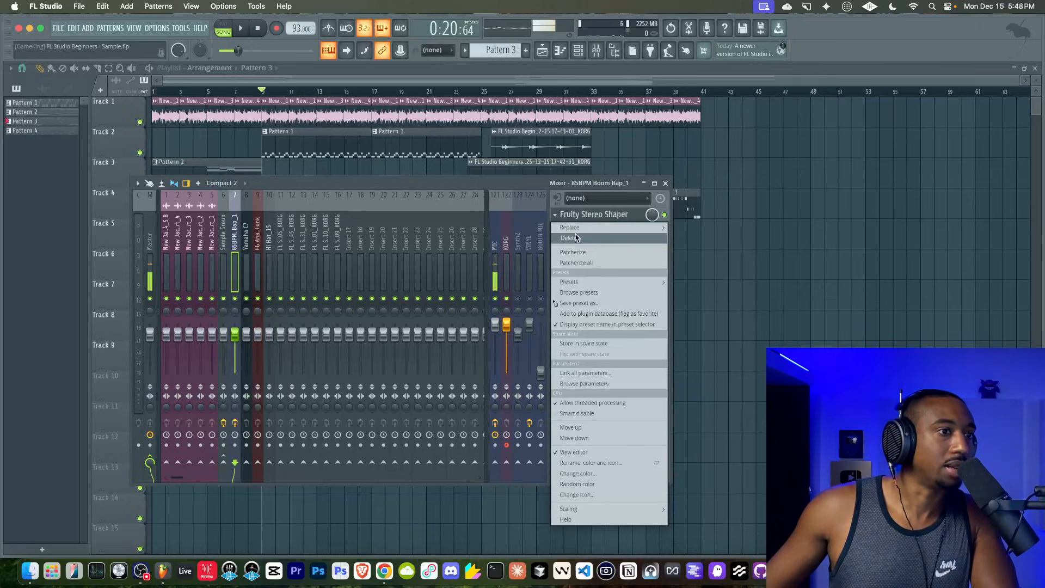
{"action": "left_click", "coordinate": [605, 233]}
{"action": "left_click", "coordinate": [665, 183]}
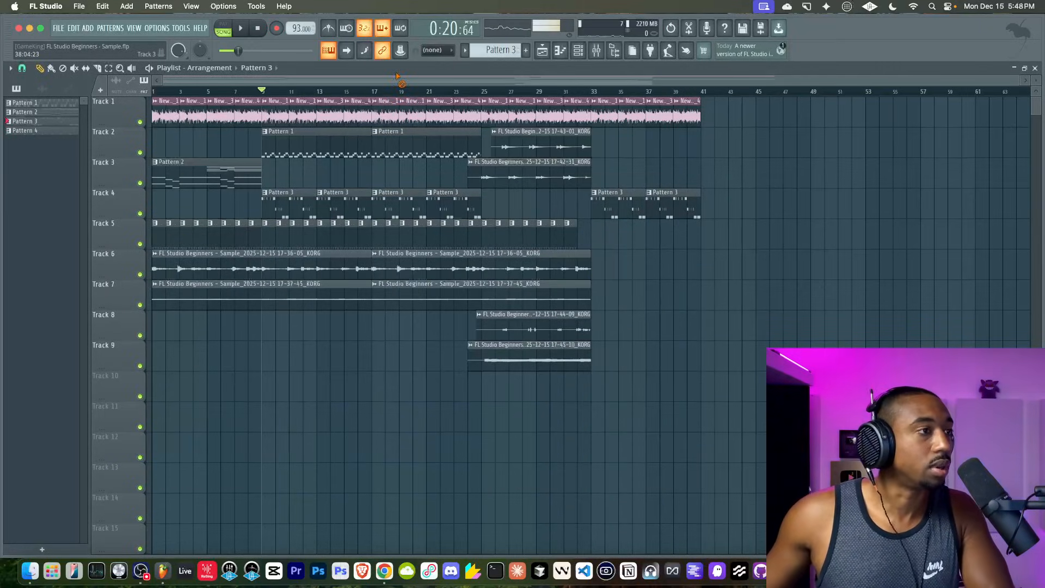
{"action": "key", "text": "super+s"}
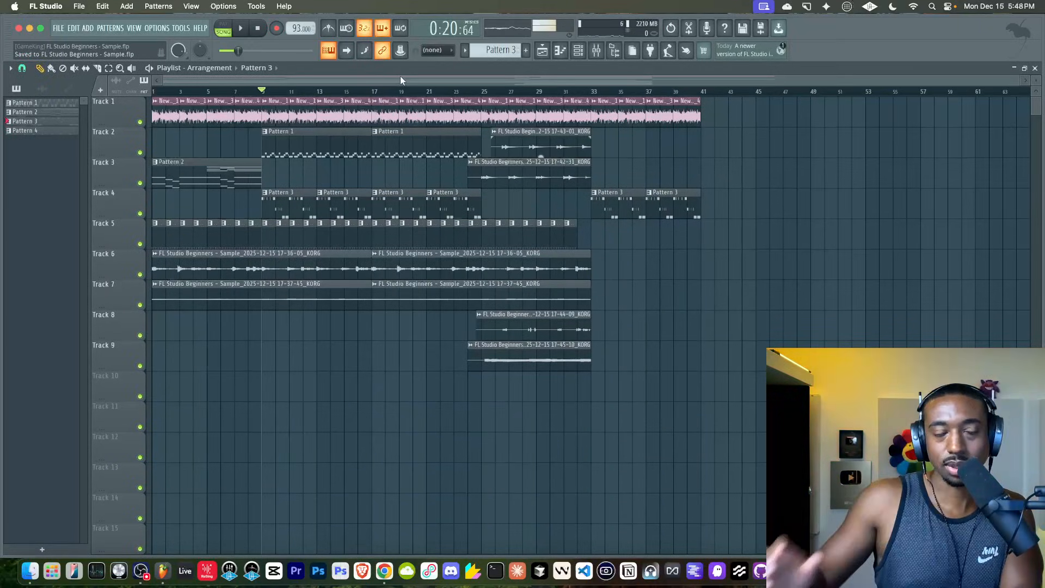
Play the arrangement from bar 9 while checking the Mixer levels, and restart playback from the beginning.
{"action": "key", "text": "space"}
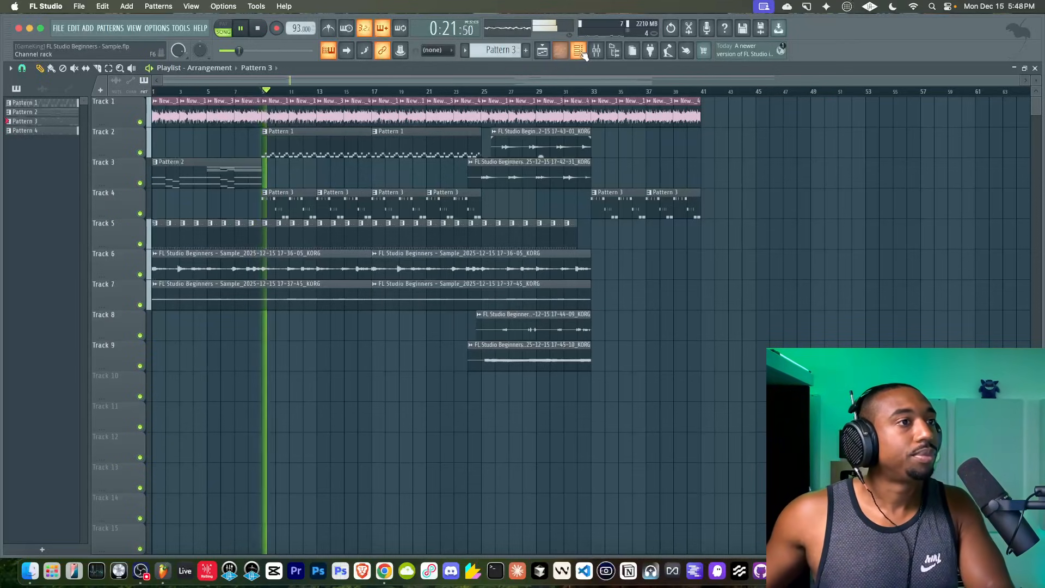
{"action": "left_click", "coordinate": [596, 51]}
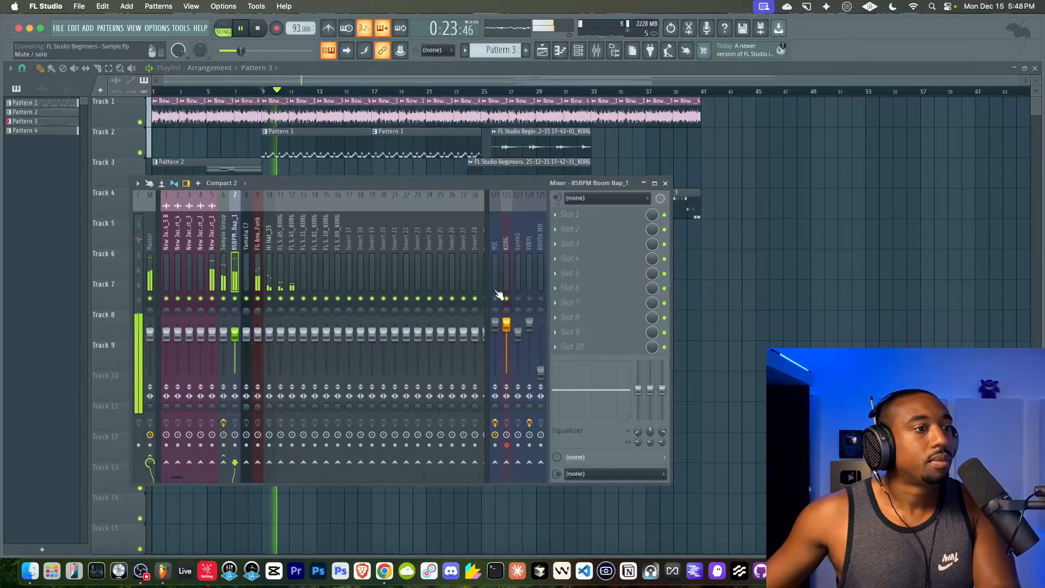
{"action": "key", "text": "F9"}
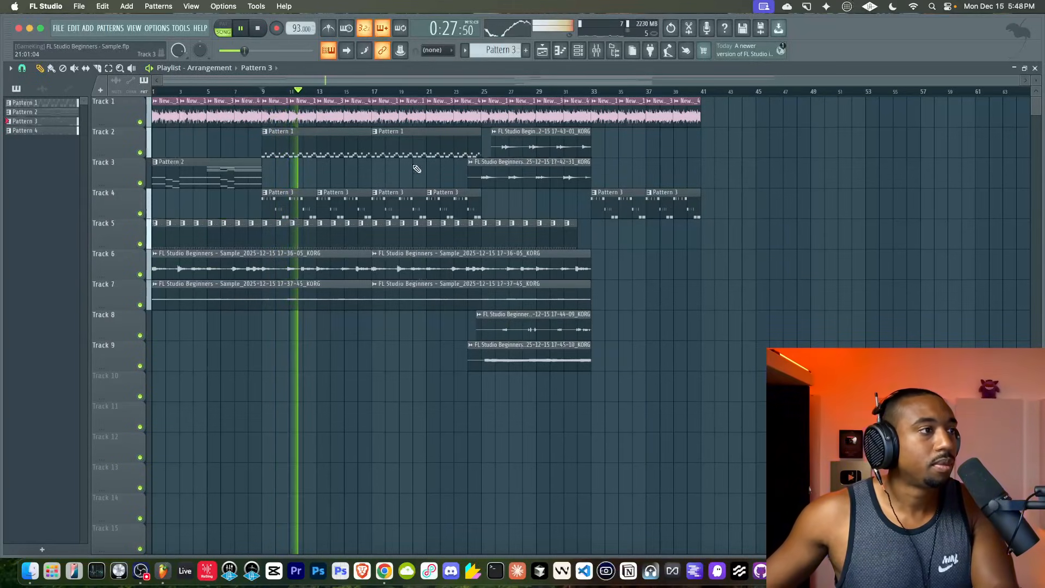
{"action": "left_click", "coordinate": [257, 27]}
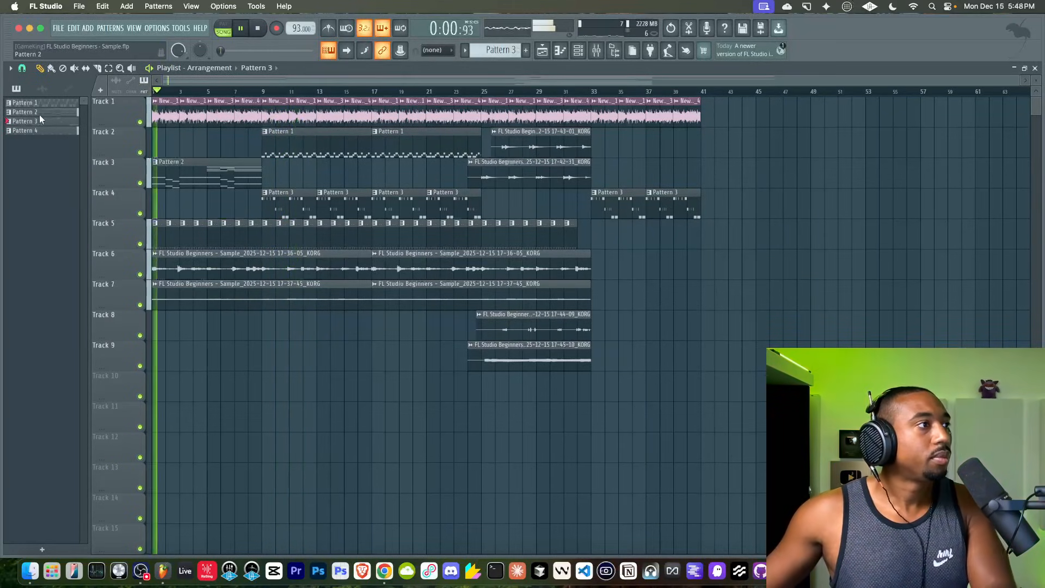
Color Patterns 1 to 4 with a gradient from Royal Blue #405CBF to the Medium Red Violet swatch.
{"action": "left_click", "coordinate": [40, 134], "text": "shift"}
{"action": "right_click", "coordinate": [41, 133]}
{"action": "left_click", "coordinate": [67, 186]}
{"action": "left_click", "coordinate": [131, 183]}
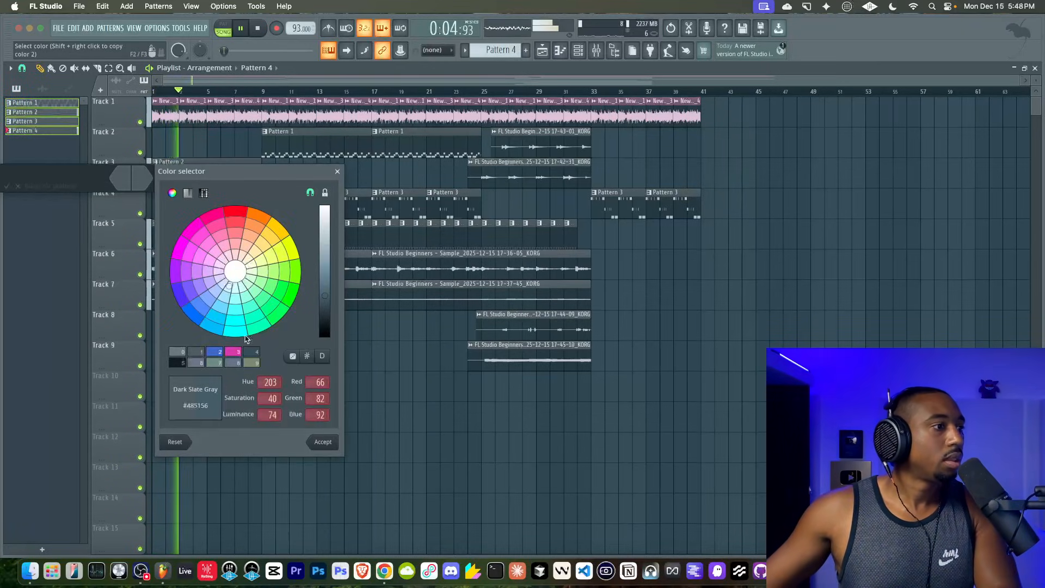
{"action": "left_click", "coordinate": [220, 352]}
{"action": "key", "text": "Return"}
{"action": "left_click", "coordinate": [142, 182]}
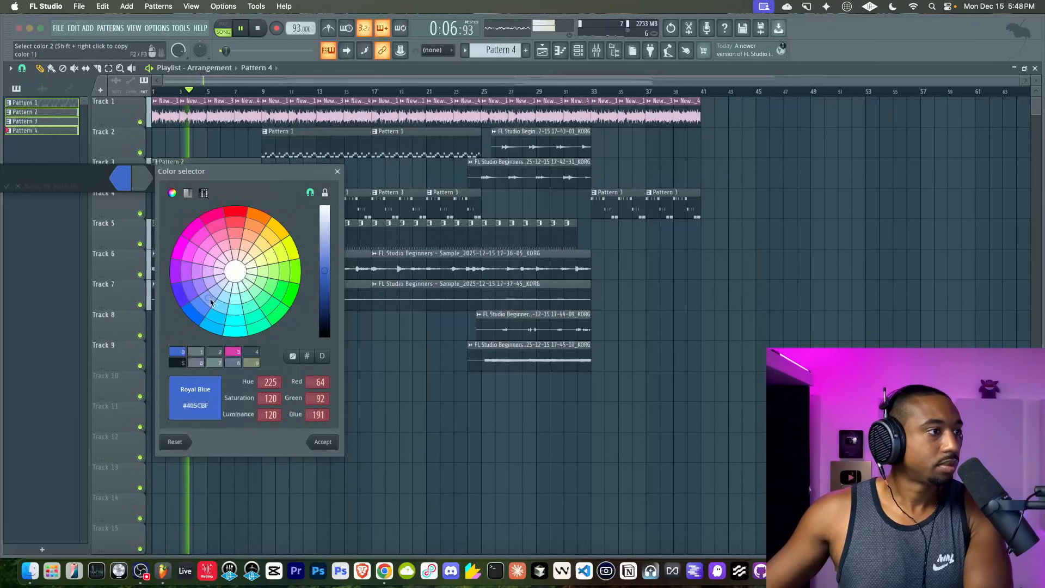
{"action": "left_click", "coordinate": [228, 353]}
{"action": "key", "text": "Return"}
{"action": "key", "text": "Return"}
Color all the New Jack Swing and KORG audio clips with a gradient from Medium Red Violet #BF409C to Royal Blue.
{"action": "left_click", "coordinate": [42, 89]}
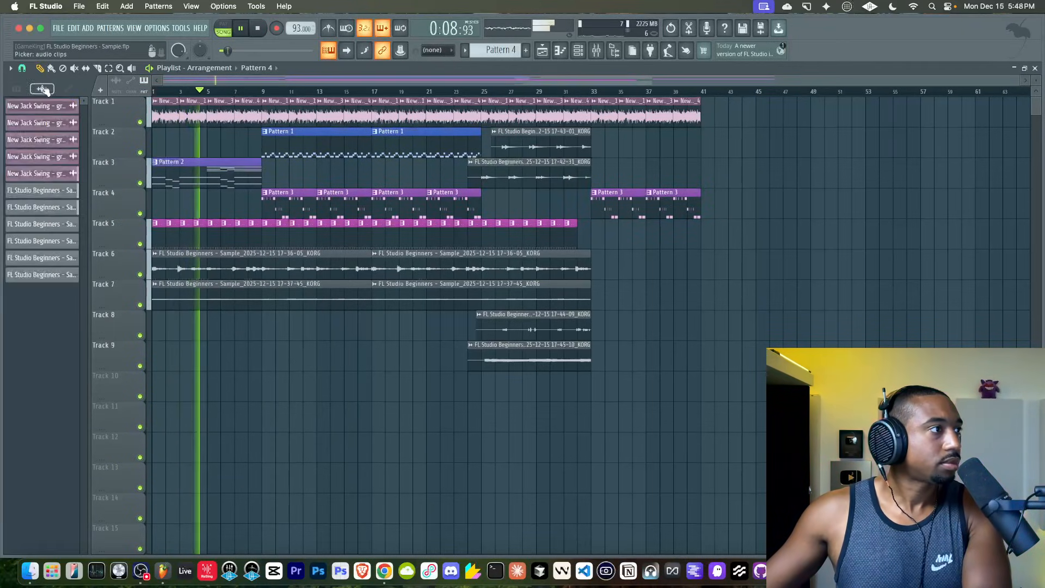
{"action": "left_click", "coordinate": [42, 105]}
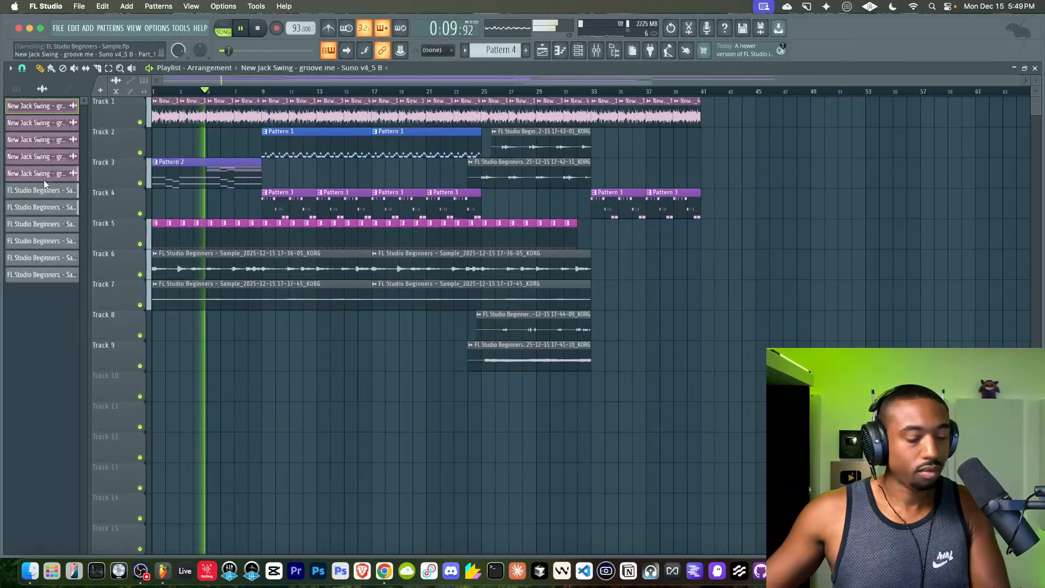
{"action": "left_click", "coordinate": [37, 275], "text": "shift"}
{"action": "right_click", "coordinate": [37, 275]}
{"action": "left_click", "coordinate": [64, 326]}
{"action": "left_click", "coordinate": [120, 305]}
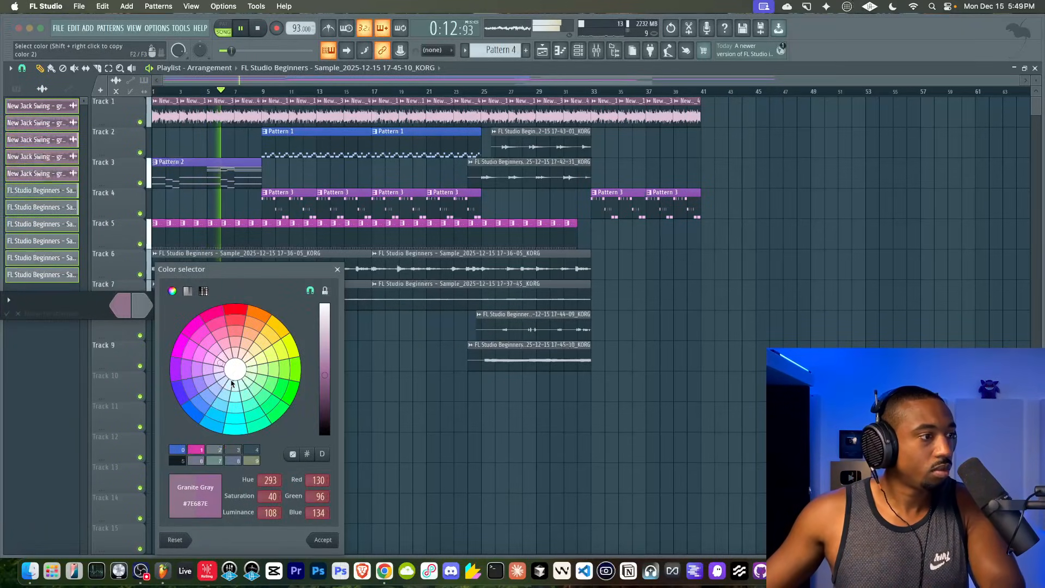
{"action": "left_click", "coordinate": [196, 449]}
{"action": "key", "text": "Return"}
{"action": "left_click", "coordinate": [138, 308]}
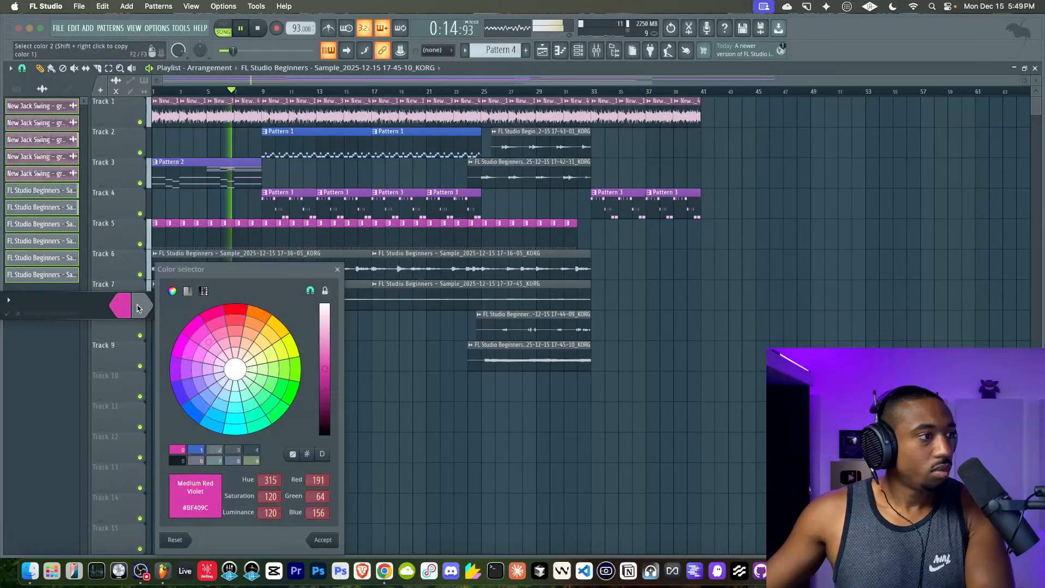
{"action": "left_click", "coordinate": [197, 449]}
{"action": "key", "text": "Return"}
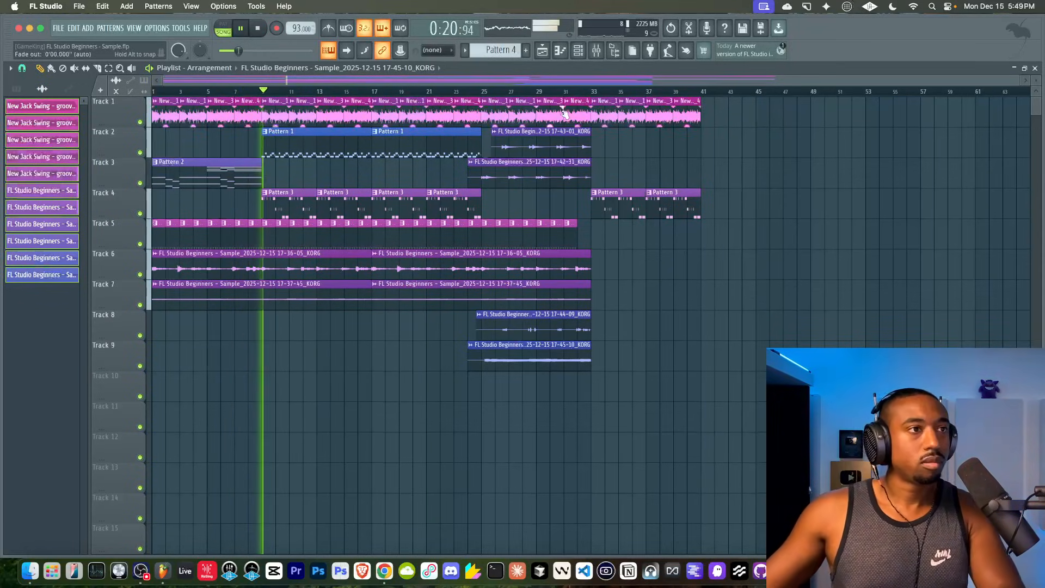
Insert Emphasizer in the second effect slot of the Master mixer track.
{"action": "left_click", "coordinate": [597, 52]}
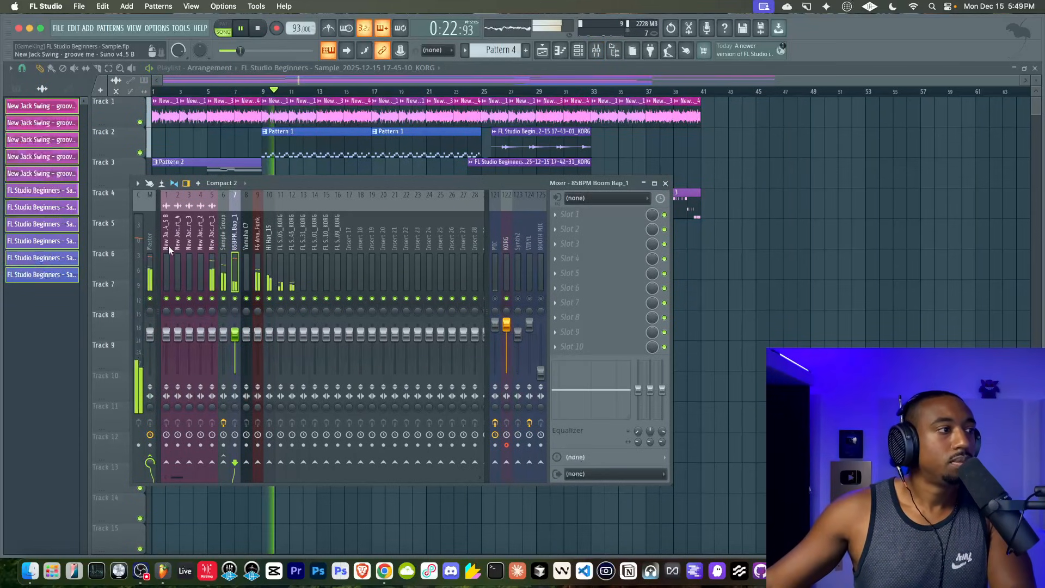
{"action": "left_click", "coordinate": [598, 216]}
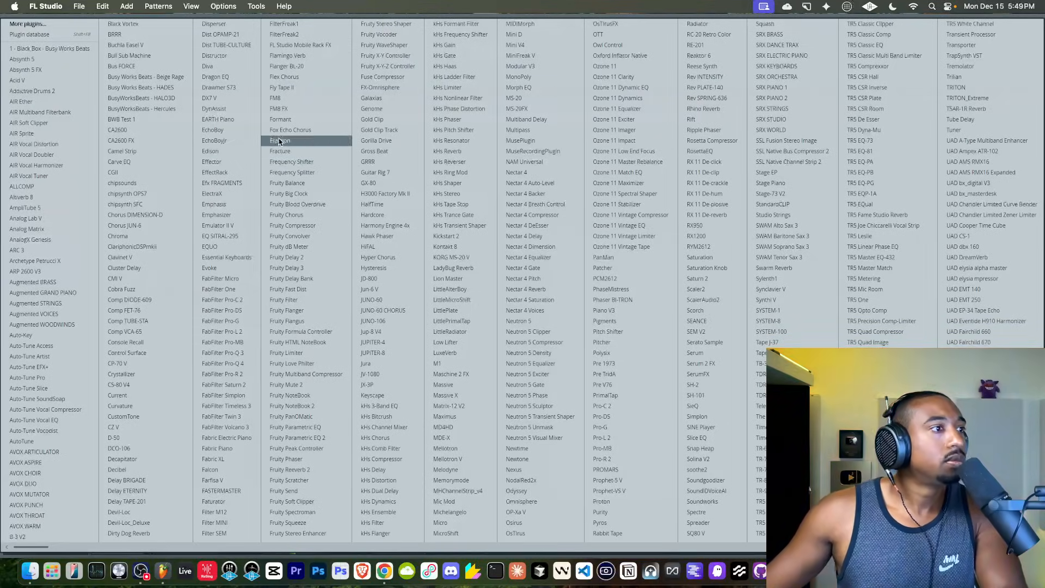
{"action": "left_click", "coordinate": [218, 215]}
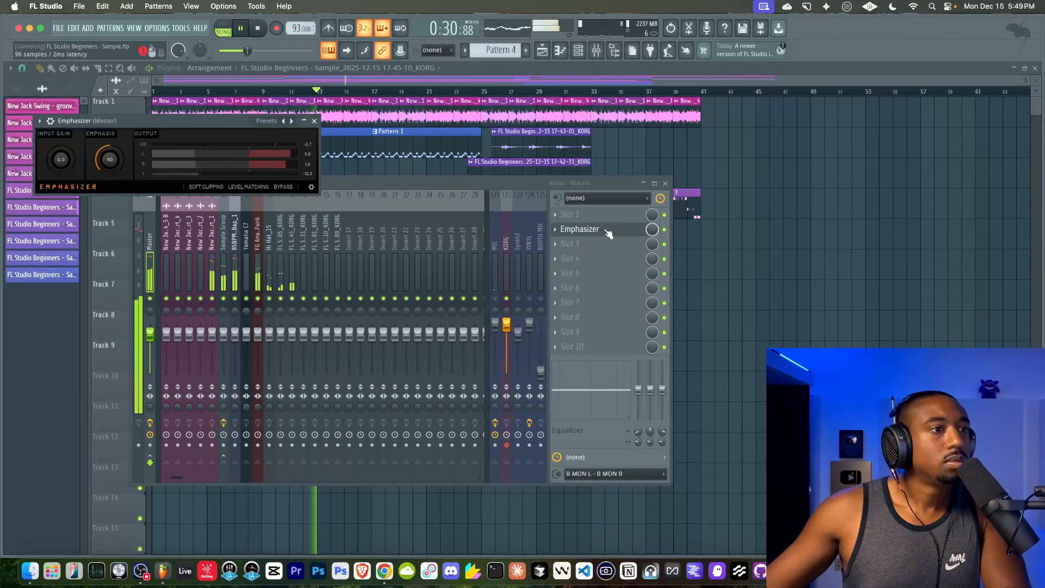
Insert Fruity Soft Clipper in the Master's first effect slot and set its threshold to 0.0 dB.
{"action": "left_click", "coordinate": [591, 216]}
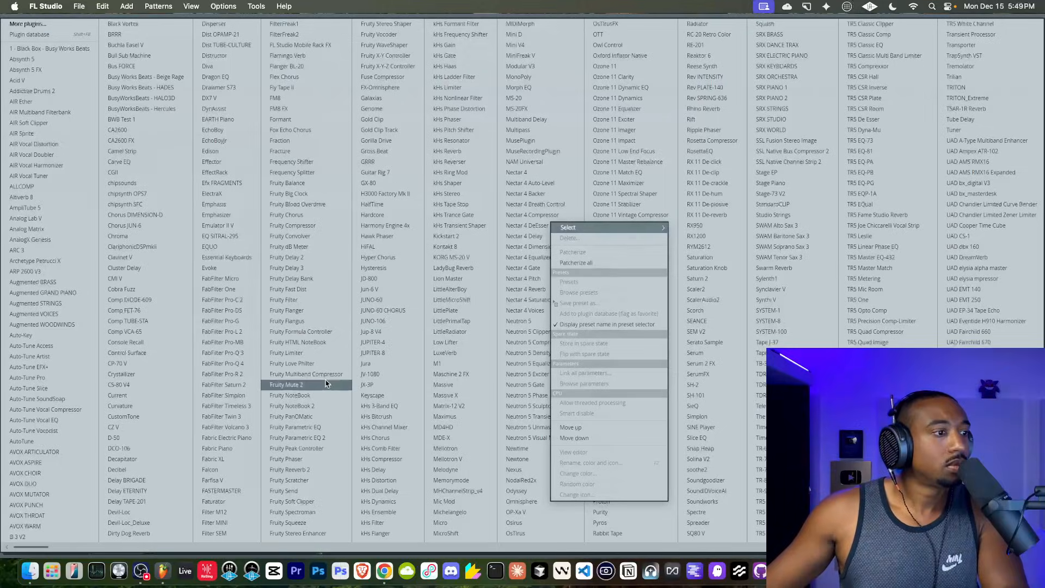
{"action": "left_click", "coordinate": [311, 501]}
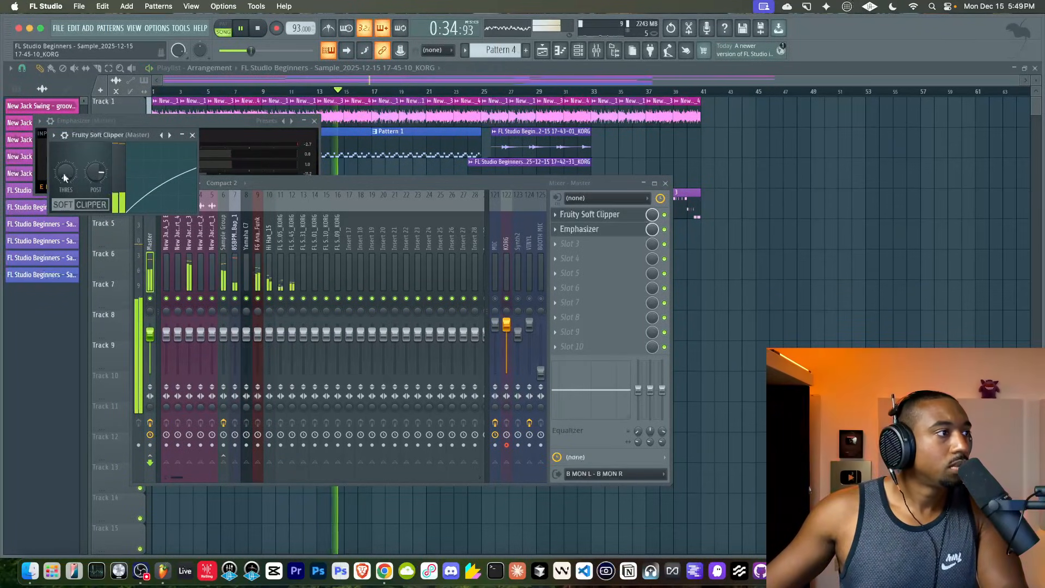
{"action": "left_click_drag", "start_coordinate": [64, 172], "coordinate": [64, 131]}
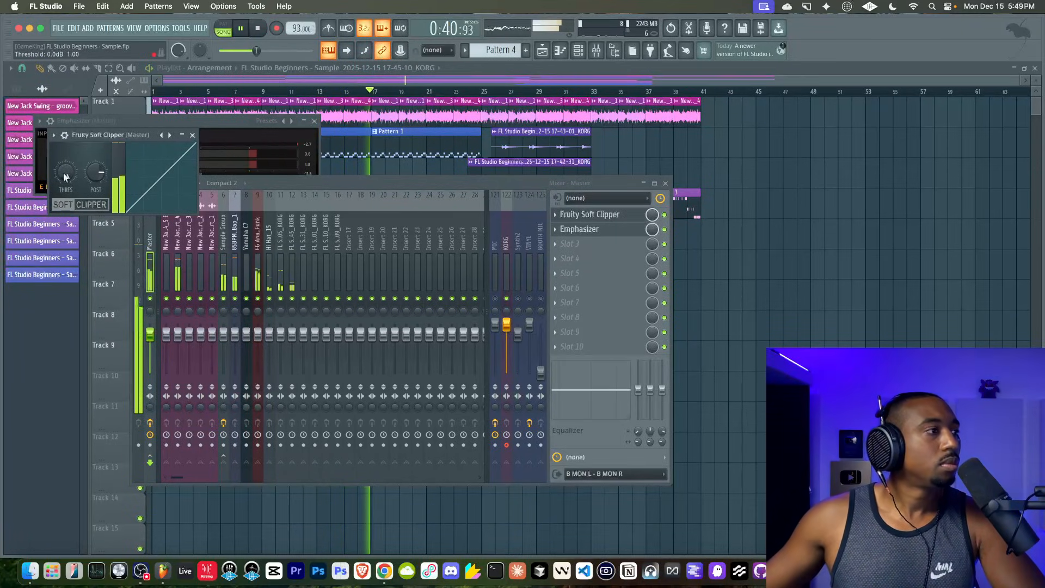
{"action": "left_click_drag", "start_coordinate": [63, 190], "coordinate": [63, 166]}
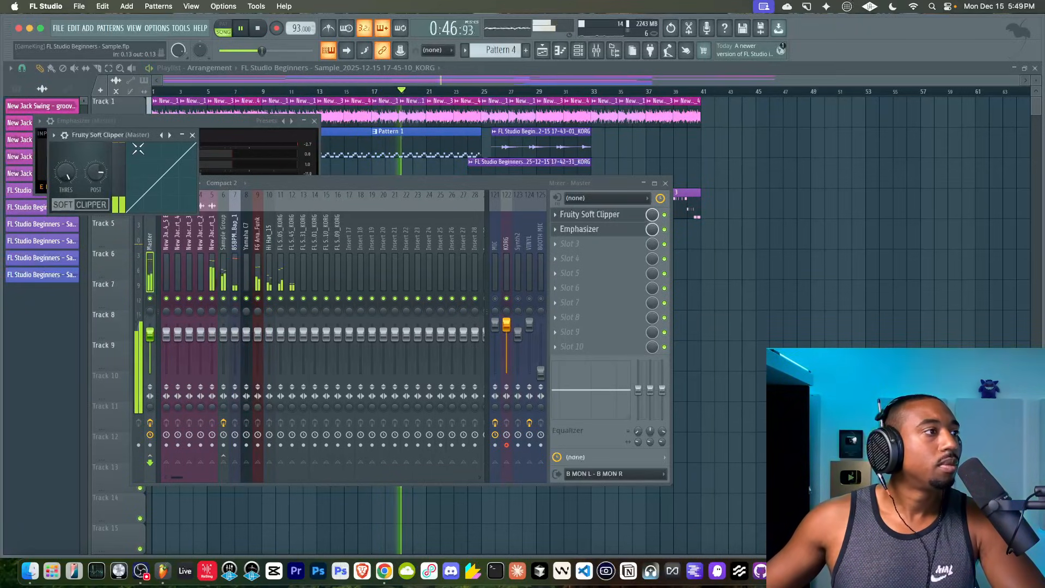
{"action": "left_click", "coordinate": [192, 135]}
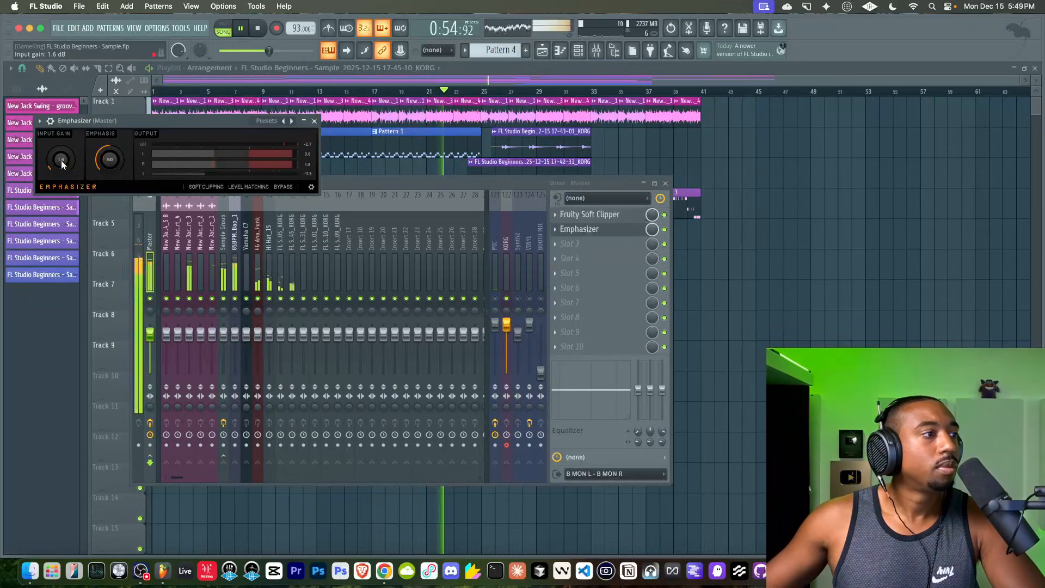
Try Emphasizer input gains of about 1.6 and 1.1 dB, set the gain back to 0.0 dB and return to the Playlist.
{"action": "left_click_drag", "start_coordinate": [61, 159], "coordinate": [60, 160]}
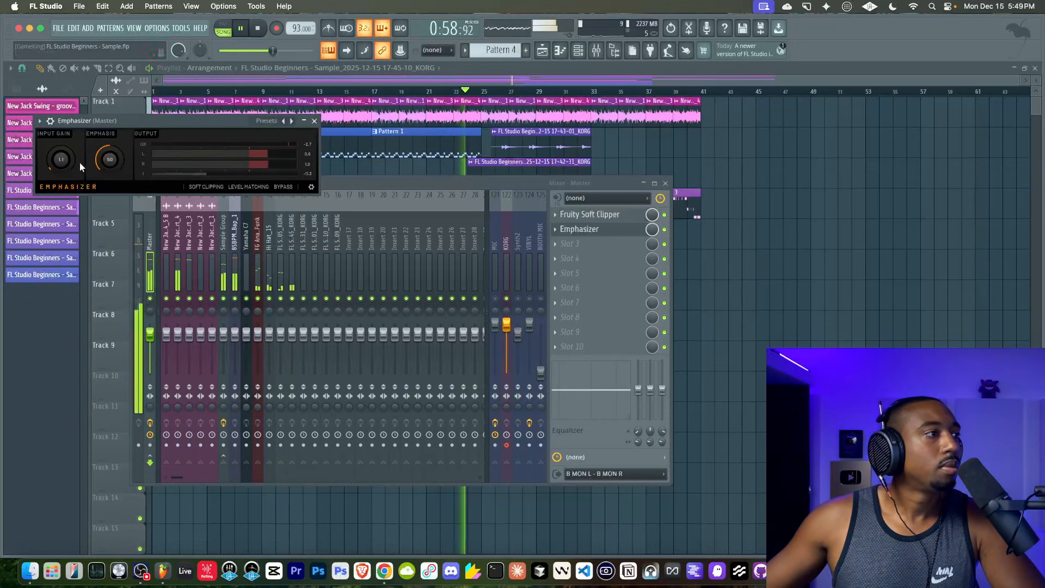
{"action": "scroll", "coordinate": [70, 159], "scroll_direction": "down", "scroll_amount": 3}
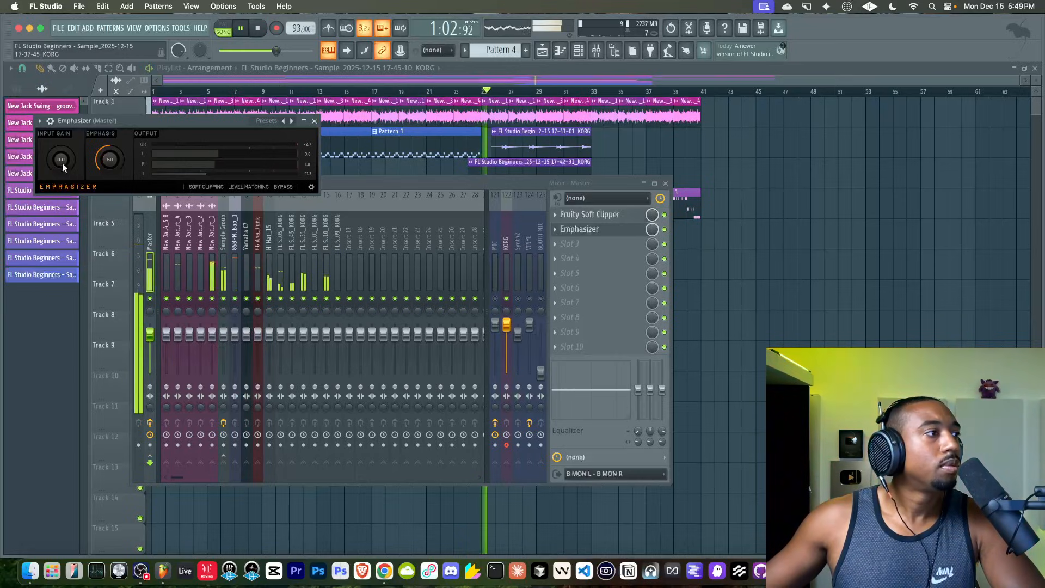
{"action": "left_click", "coordinate": [315, 120]}
{"action": "key", "text": "F9"}
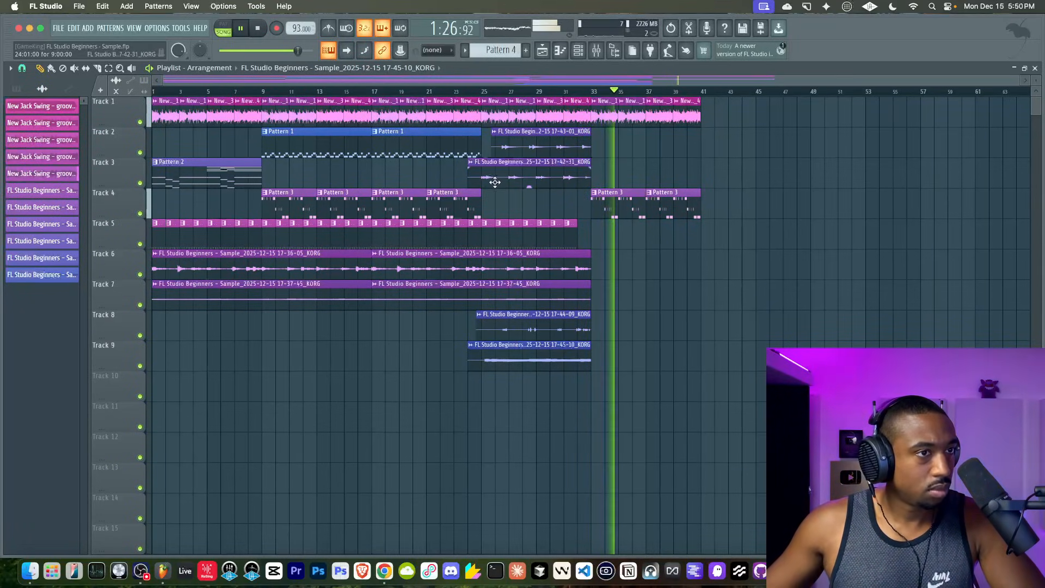
{"action": "scroll", "coordinate": [511, 181], "scroll_direction": "down", "scroll_amount": 2}
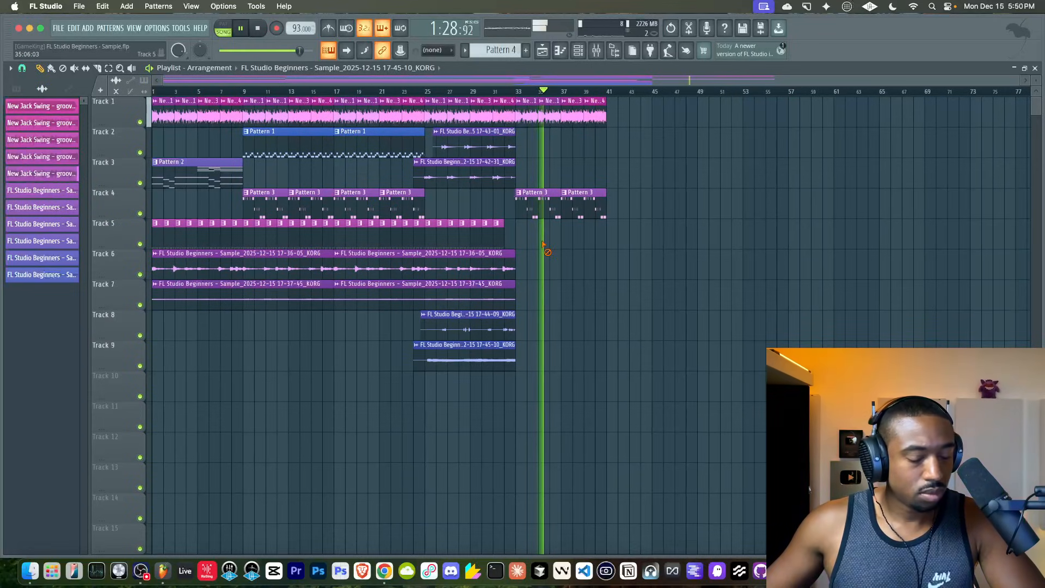
Save the project and toggle the MIC mixer track's mute while the song plays.
{"action": "key", "text": "super+s"}
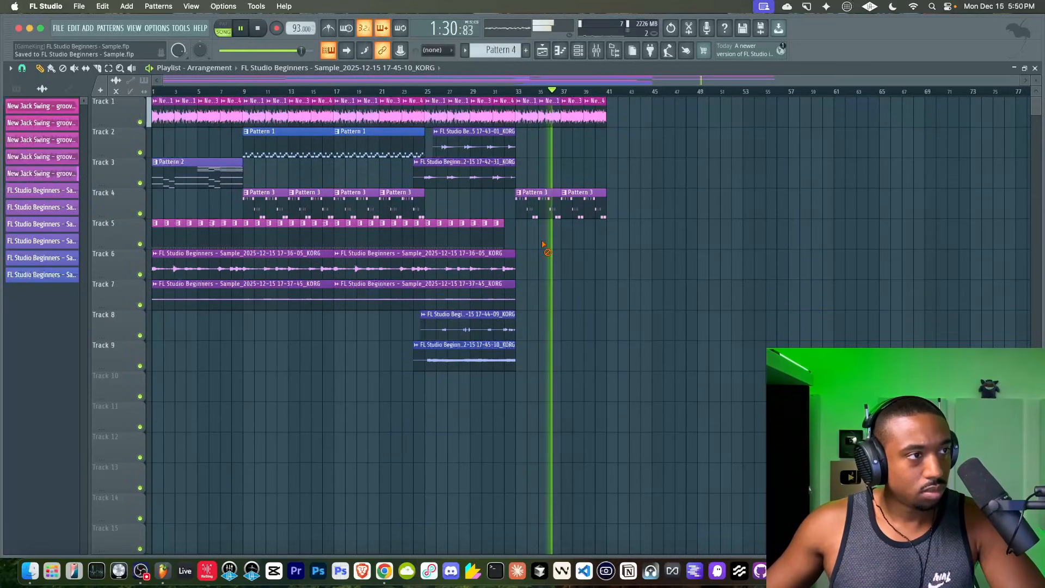
{"action": "key", "text": "F9"}
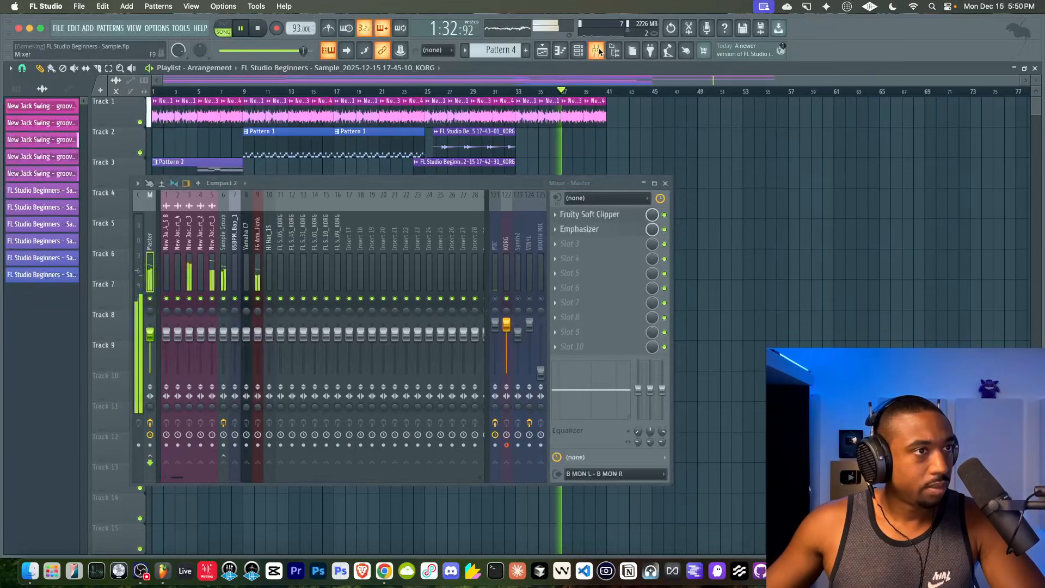
{"action": "left_click", "coordinate": [495, 299]}
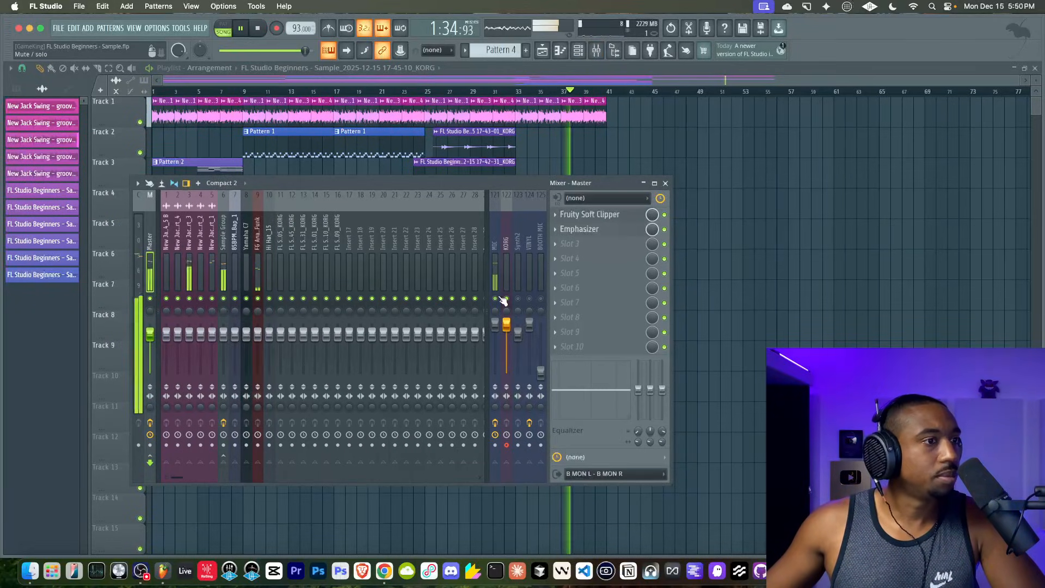
{"action": "key", "text": "F9"}
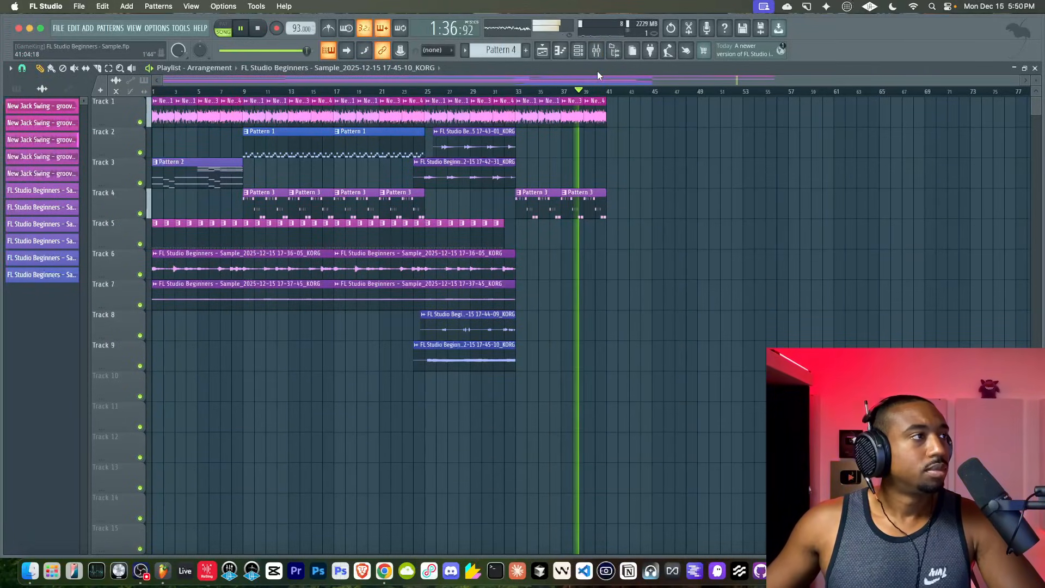
{"action": "key", "text": "F9"}
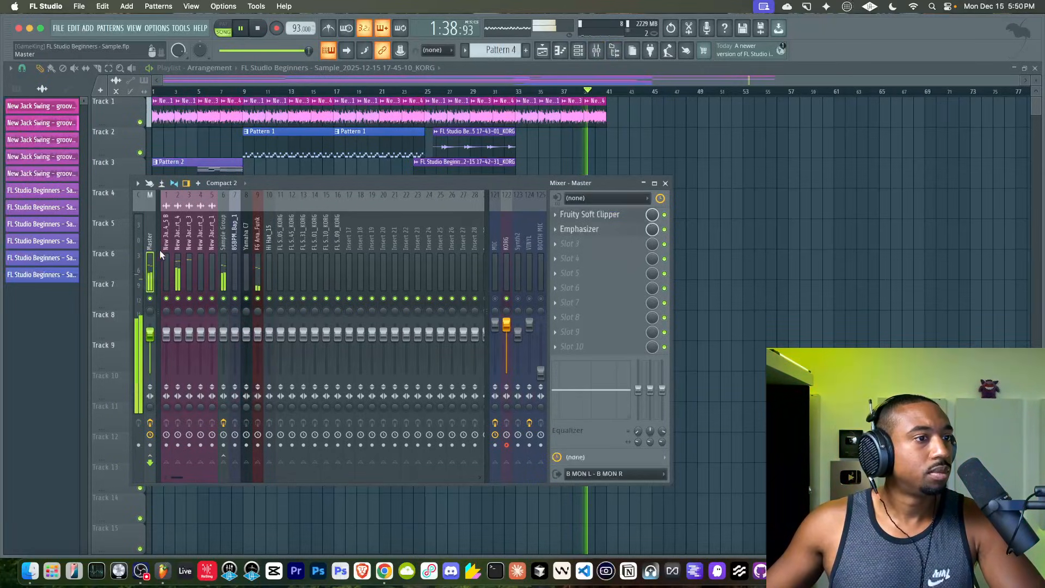
{"action": "key", "text": "F9"}
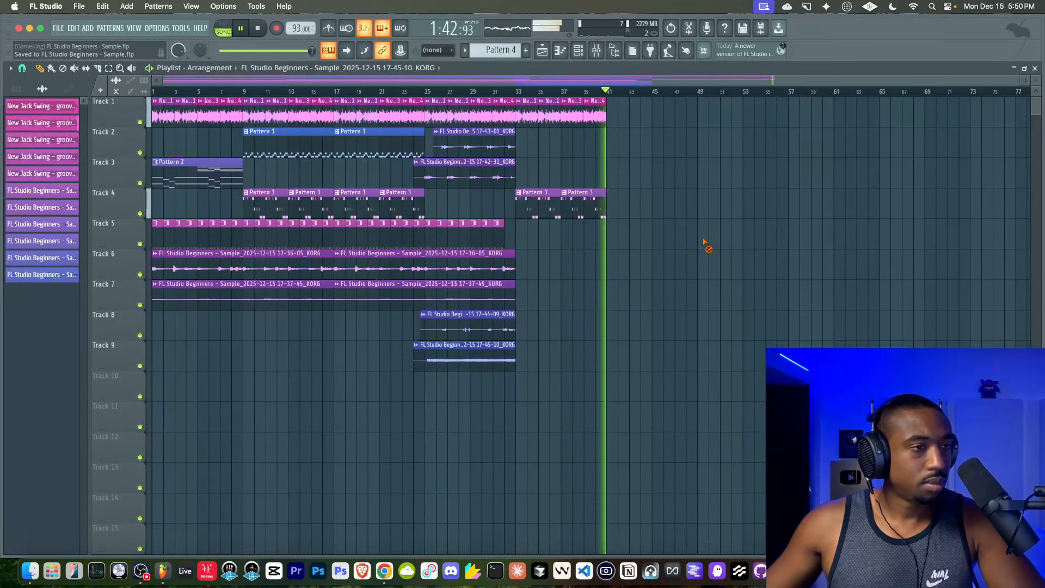
{"action": "key", "text": "super+s"}
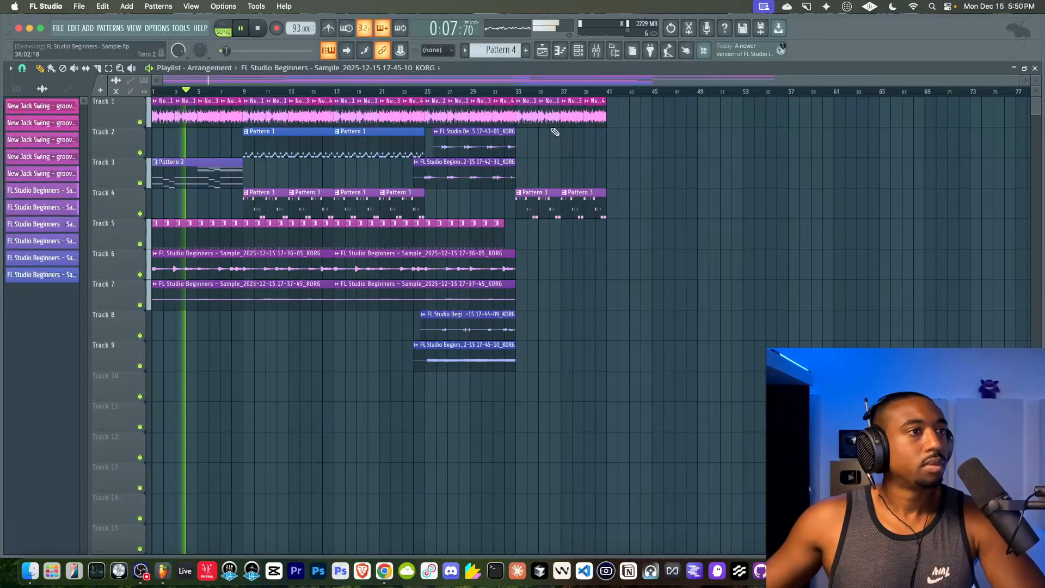
Lower the 85BPM Boom Bap_1 mixer track's level slightly during playback.
{"action": "left_click", "coordinate": [604, 53]}
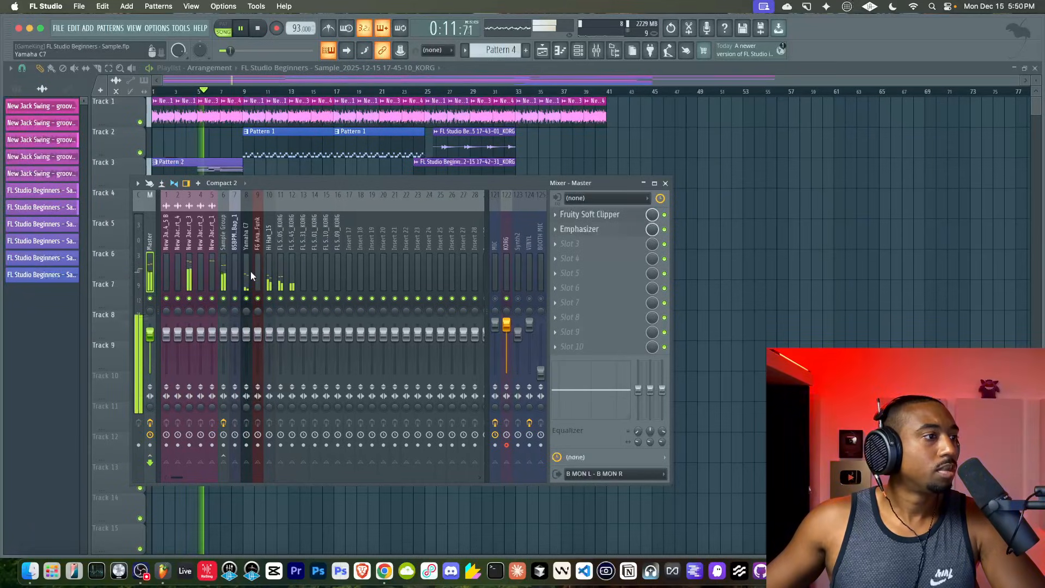
{"action": "left_click", "coordinate": [742, 266]}
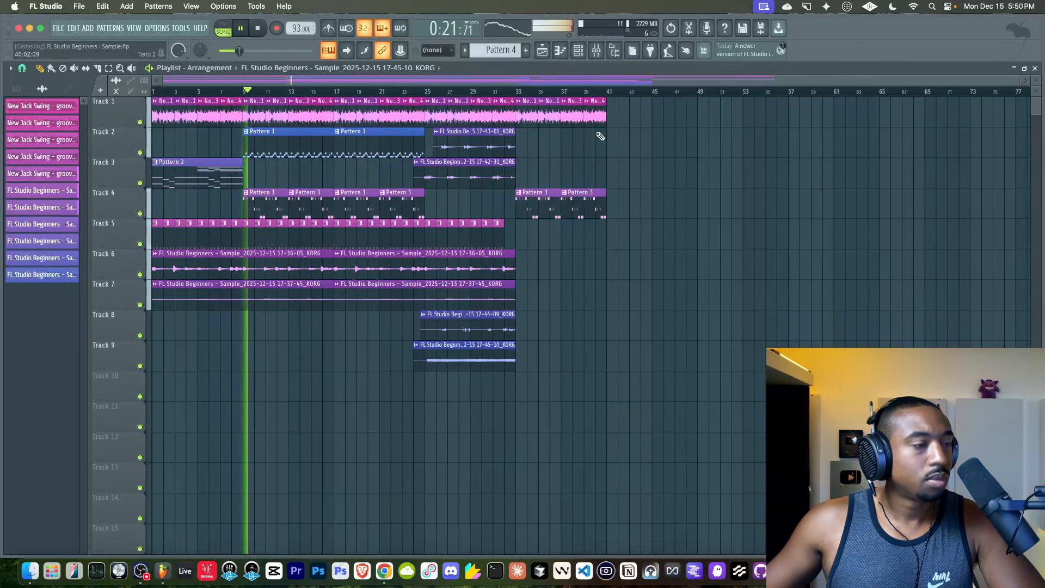
{"action": "left_click", "coordinate": [596, 50]}
{"action": "left_click", "coordinate": [238, 248]}
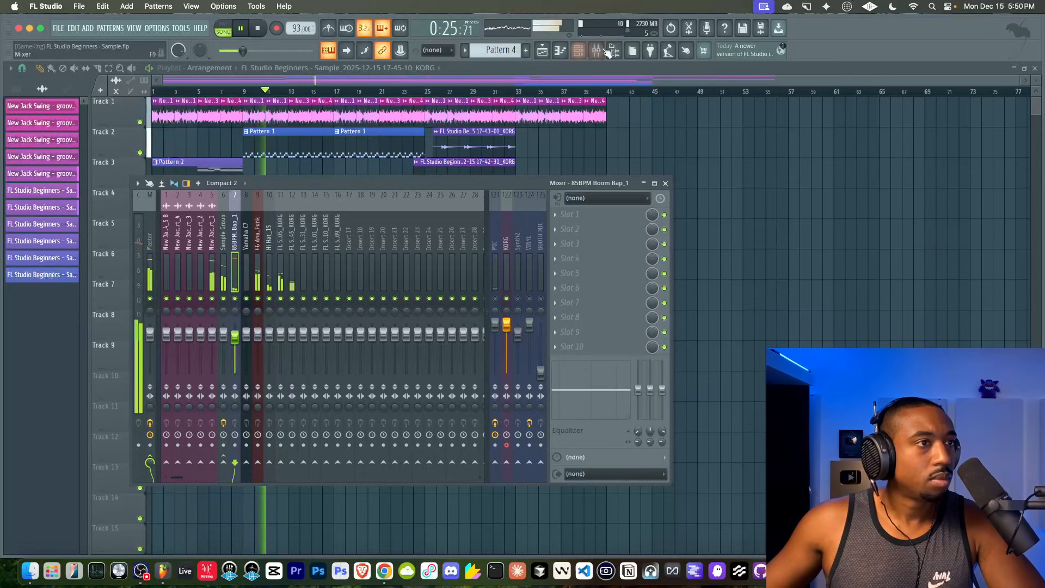
Examine the 85BPM Boom Bap_1 channel's Slicex slices and volume envelope, and return to the Playlist.
{"action": "key", "text": "F6"}
{"action": "left_click", "coordinate": [198, 185]}
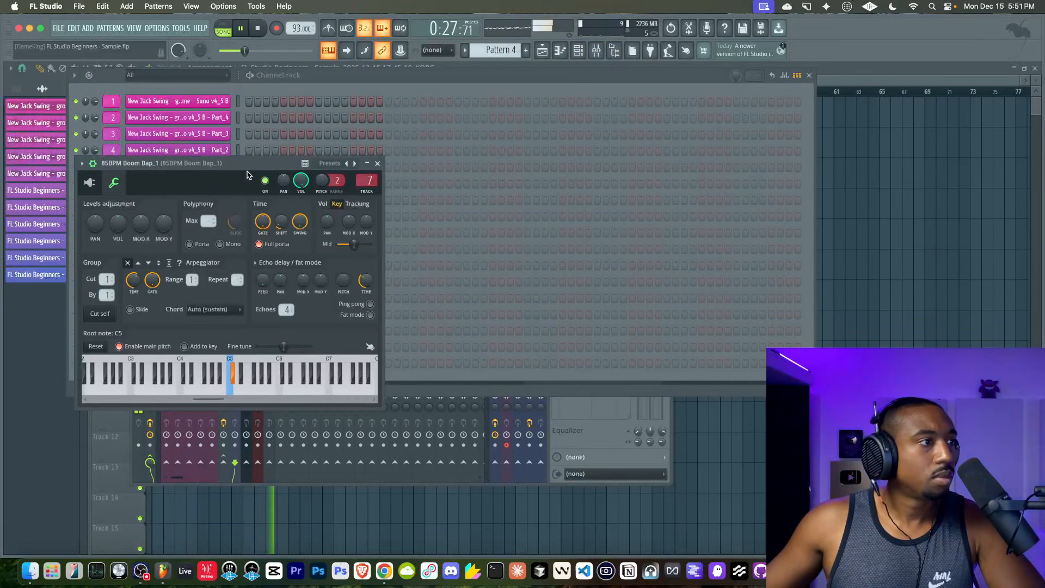
{"action": "left_click", "coordinate": [90, 183]}
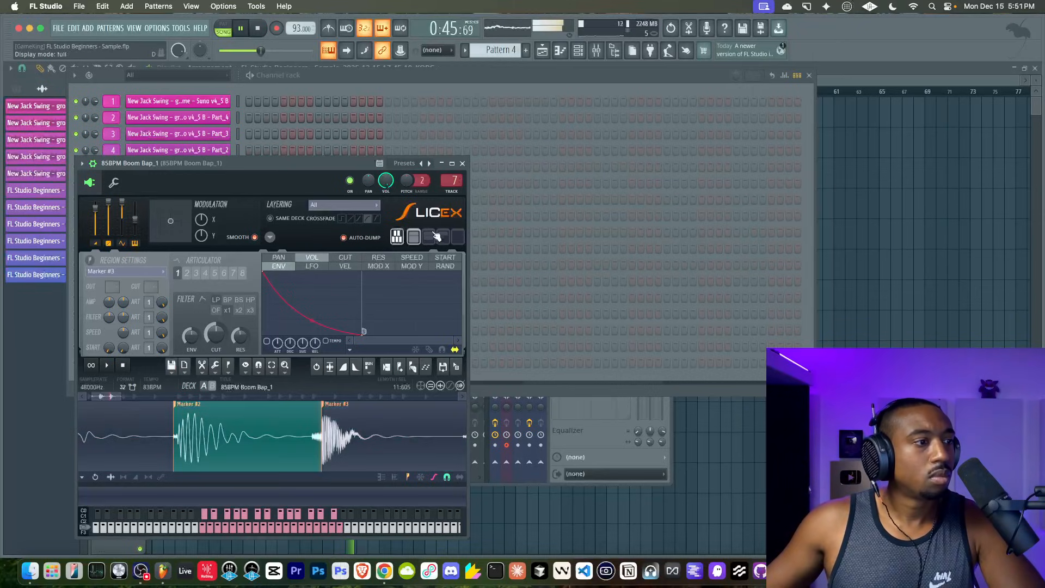
{"action": "left_click", "coordinate": [462, 164]}
{"action": "left_click", "coordinate": [891, 289]}
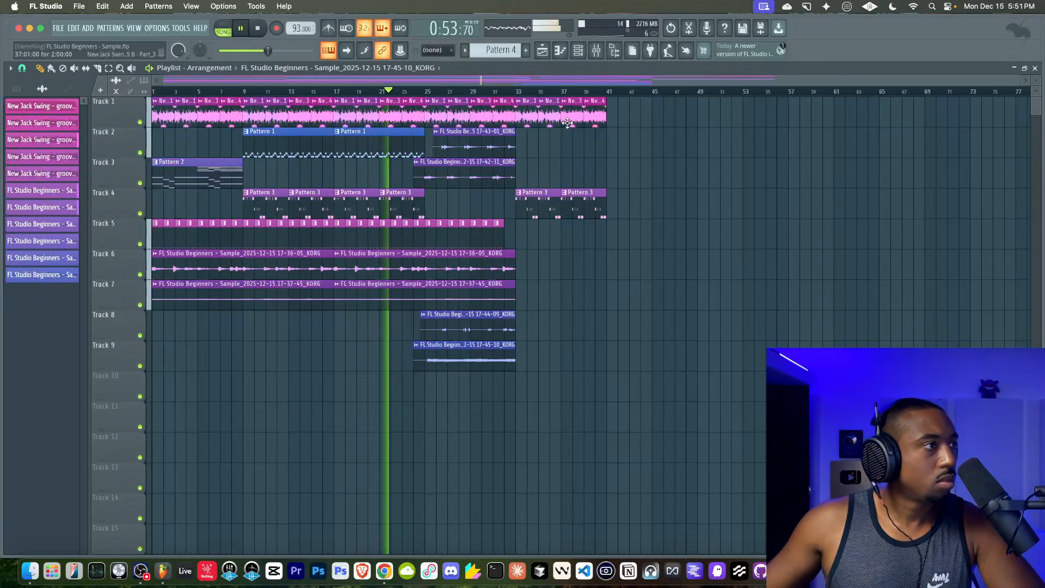
Insert Fruity Parametric EQ 2 in the fourth effect slot of the Sample Group mixer track.
{"action": "left_click", "coordinate": [597, 53]}
{"action": "left_click", "coordinate": [224, 261]}
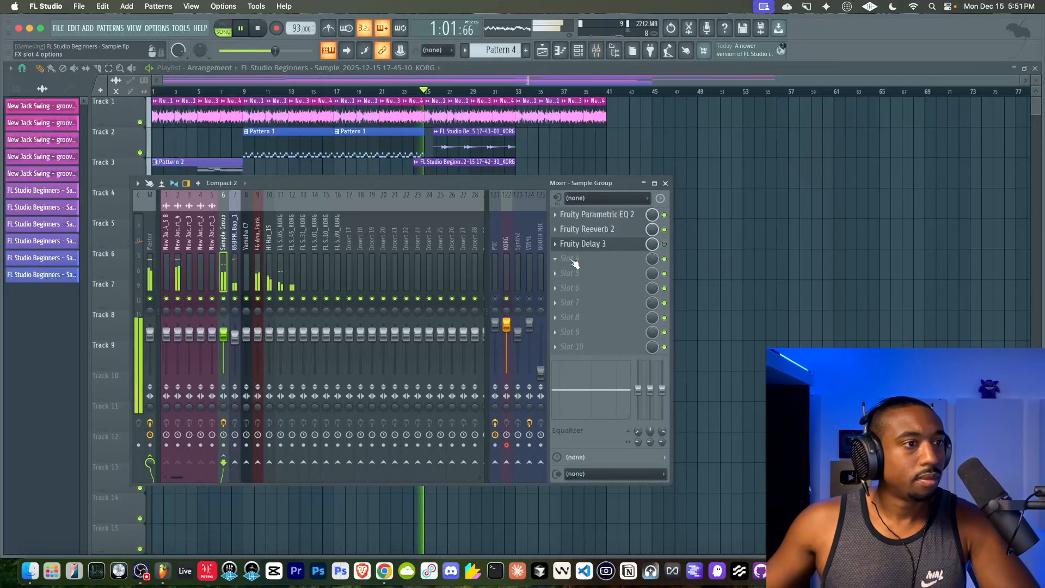
{"action": "left_click", "coordinate": [574, 263]}
{"action": "left_click", "coordinate": [314, 439]}
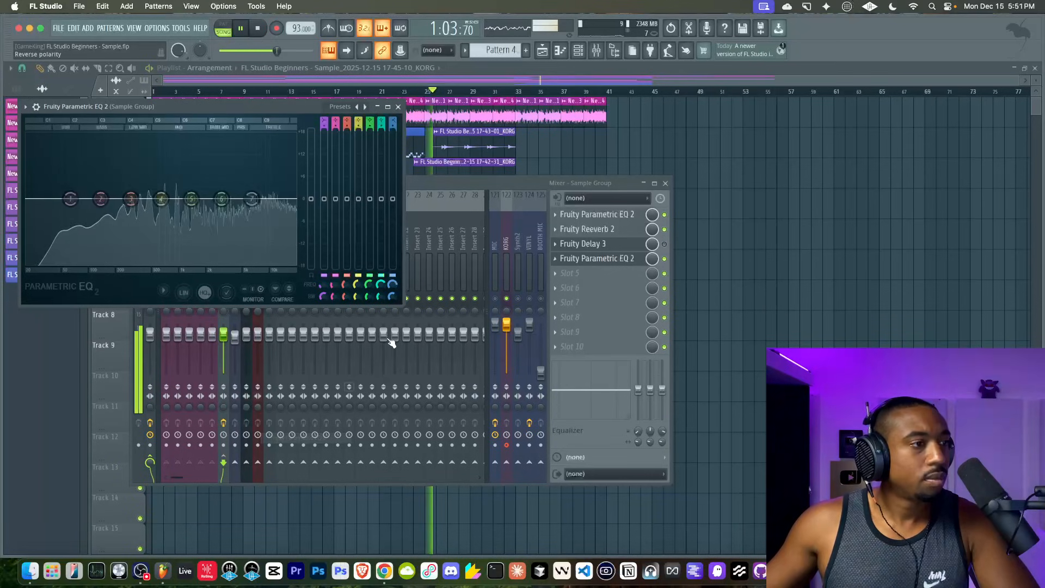
Make band 7 of the Sample Group's new EQ a low-pass filter, lower its cutoff frequency and stop playback.
{"action": "left_click_drag", "start_coordinate": [392, 123], "coordinate": [393, 146]}
{"action": "left_click_drag", "start_coordinate": [393, 284], "coordinate": [393, 309]}
{"action": "left_click", "coordinate": [497, 304]}
{"action": "key", "text": "space"}
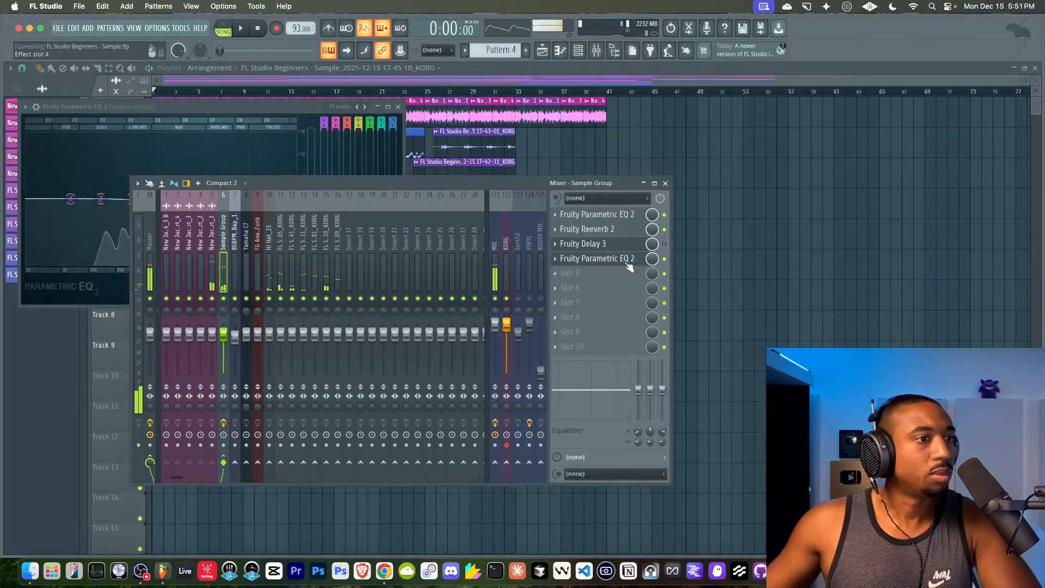
Automate the new Sample Group EQ's mix level on Track 10 up to bar 41, raising it only for bars 25 to 33.
{"action": "right_click", "coordinate": [655, 260]}
{"action": "left_click", "coordinate": [707, 339]}
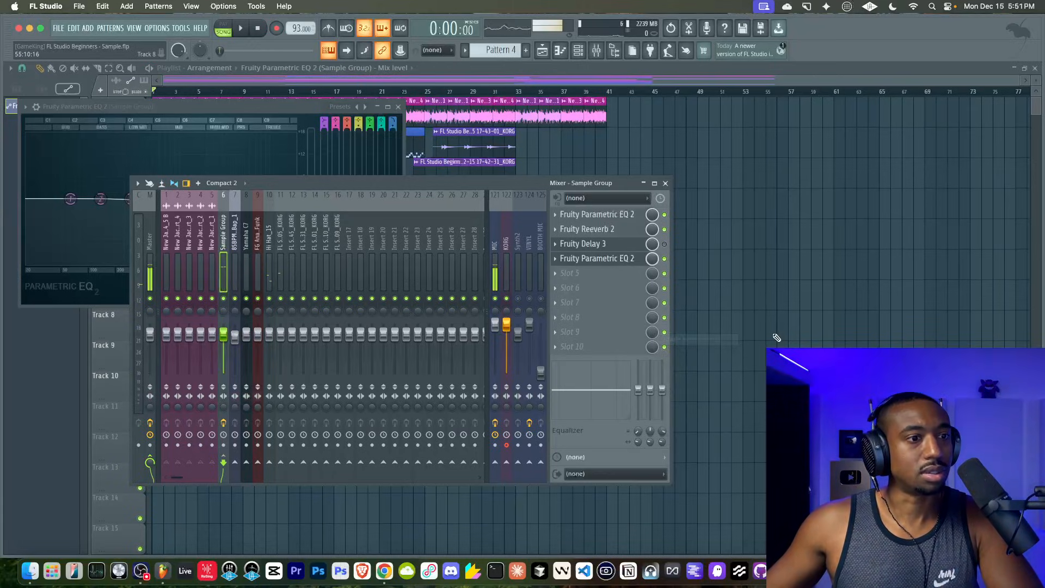
{"action": "left_click_drag", "start_coordinate": [334, 385], "coordinate": [155, 407]}
{"action": "right_click", "coordinate": [427, 395]}
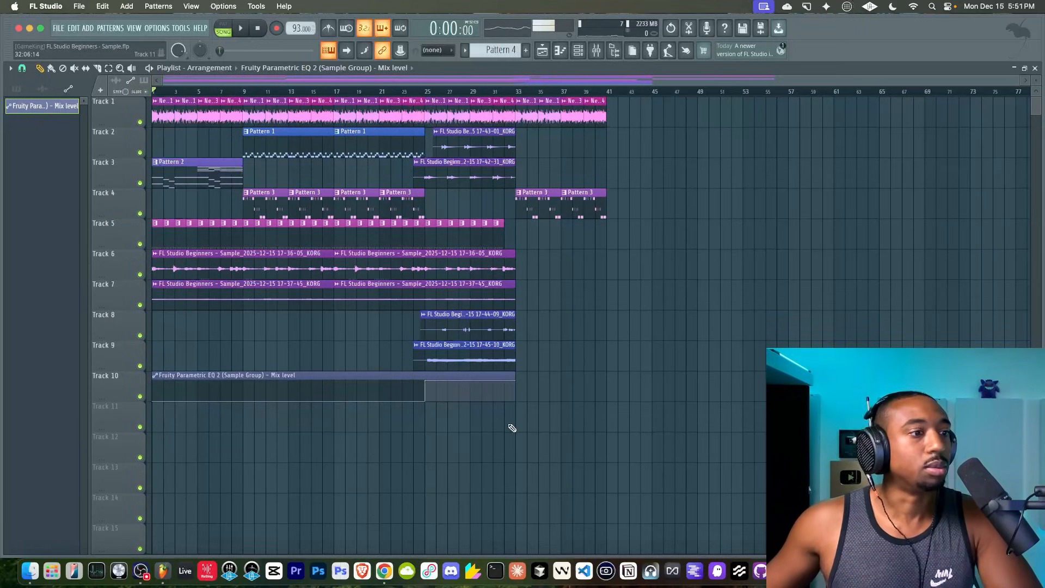
{"action": "left_click_drag", "start_coordinate": [521, 383], "coordinate": [607, 383]}
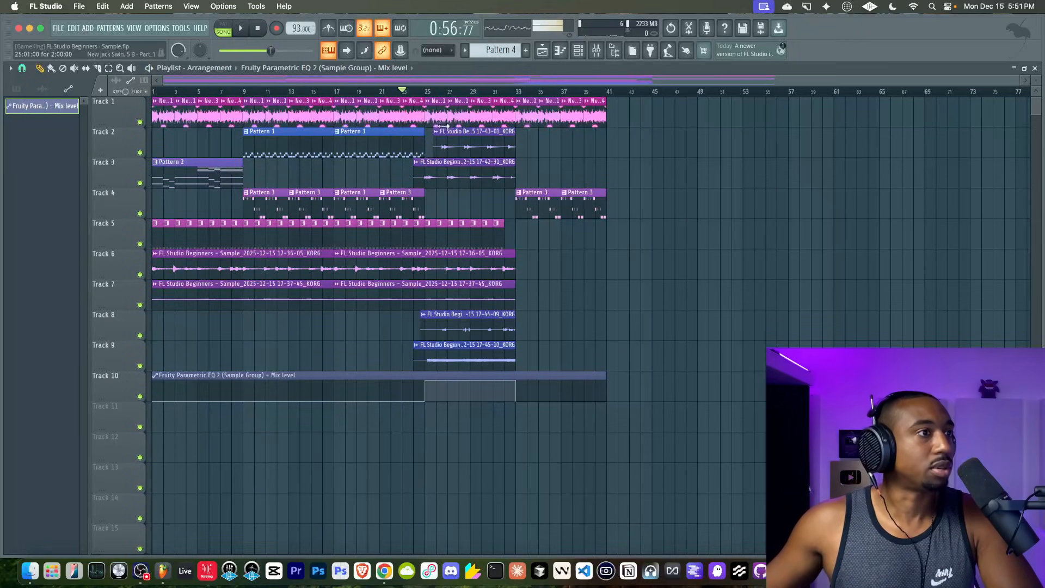
Fine-tune the Sample Group EQ's low-pass band 7 to about 548 Hz with 42% bandwidth during playback, and return to the Playlist.
{"action": "left_click", "coordinate": [596, 50]}
{"action": "key", "text": "space"}
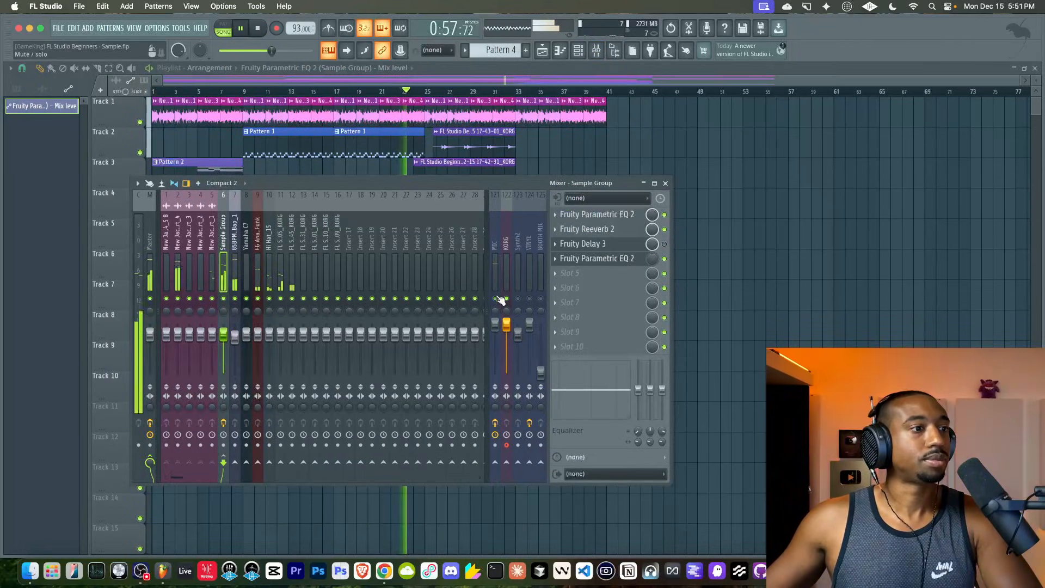
{"action": "left_click", "coordinate": [608, 261]}
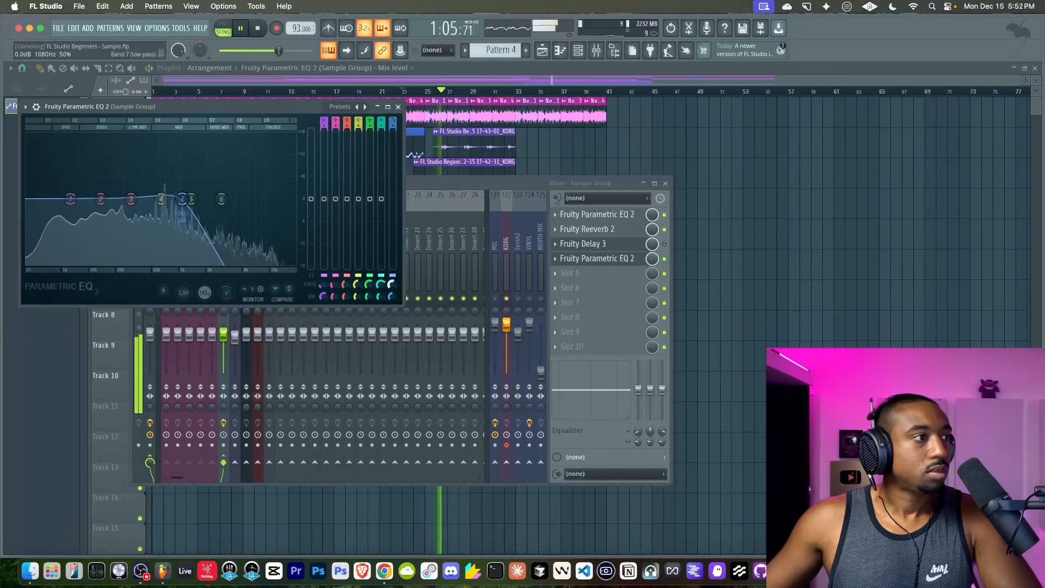
{"action": "scroll", "coordinate": [391, 284], "scroll_direction": "down", "scroll_amount": 5}
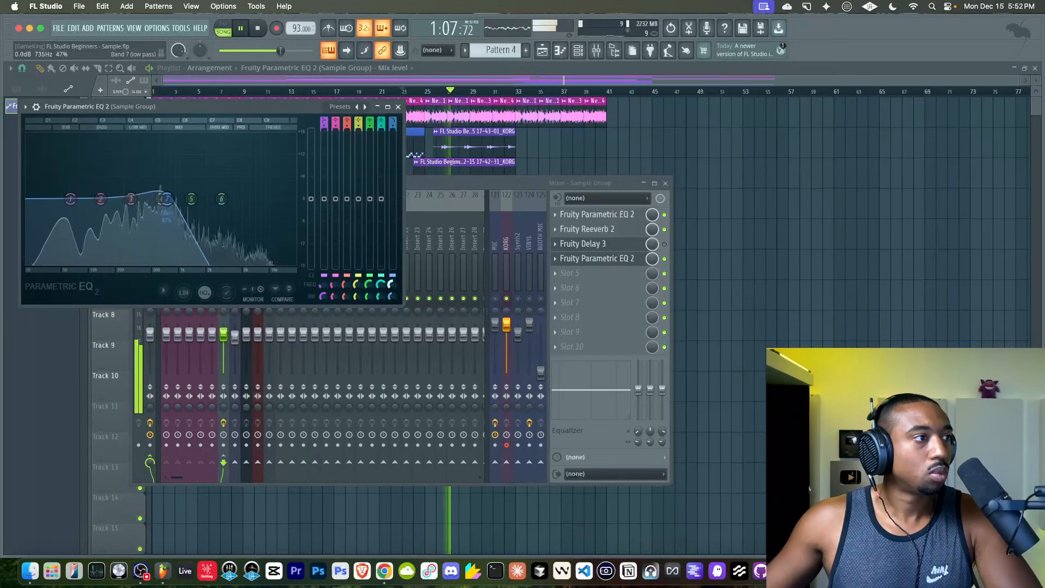
{"action": "left_click_drag", "start_coordinate": [391, 297], "coordinate": [391, 296]}
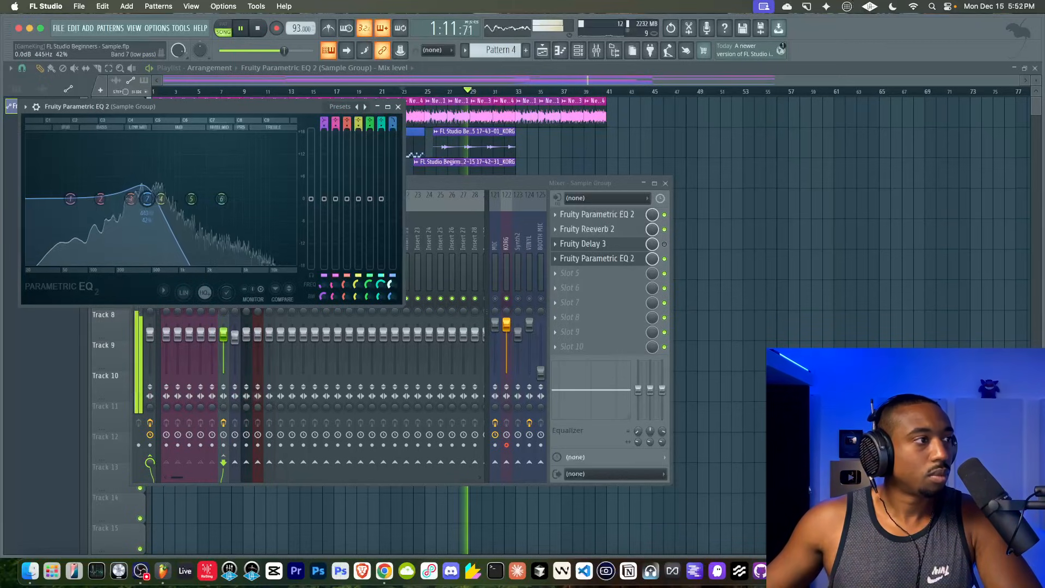
{"action": "scroll", "coordinate": [391, 284], "scroll_direction": "down", "scroll_amount": 5}
{"action": "scroll", "coordinate": [391, 284], "scroll_direction": "up", "scroll_amount": 3}
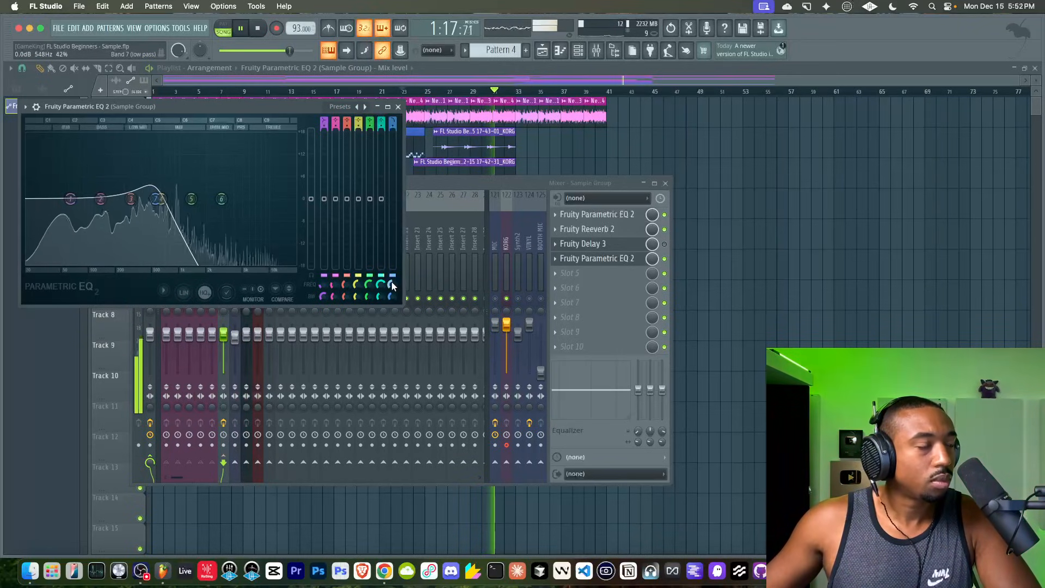
{"action": "left_click", "coordinate": [398, 106]}
{"action": "left_click", "coordinate": [666, 183]}
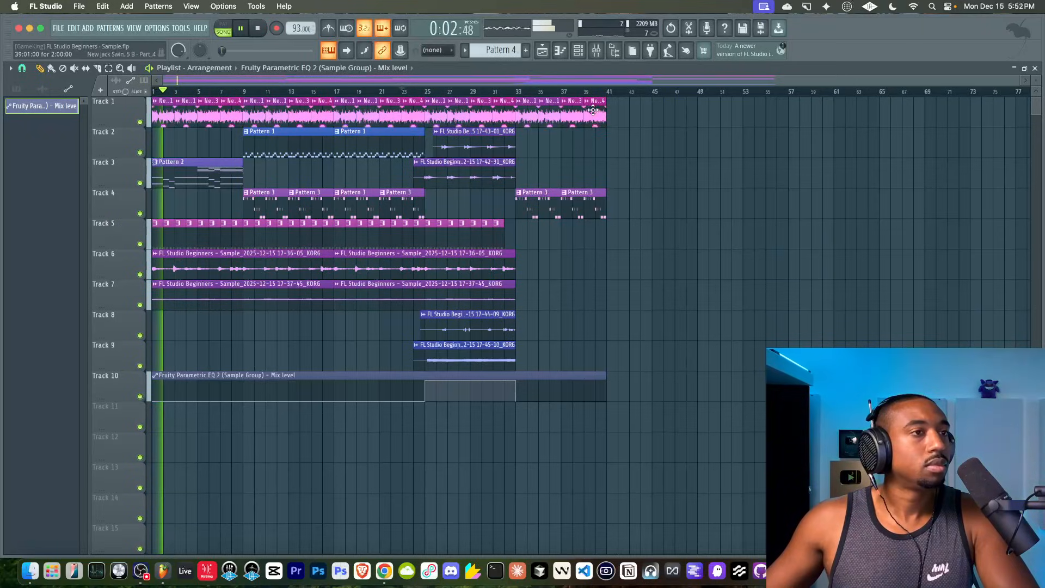
Enable the Hi Hat_15 channel's volume envelope in the Unsorted group and set its attack time to 0%.
{"action": "left_click", "coordinate": [578, 50]}
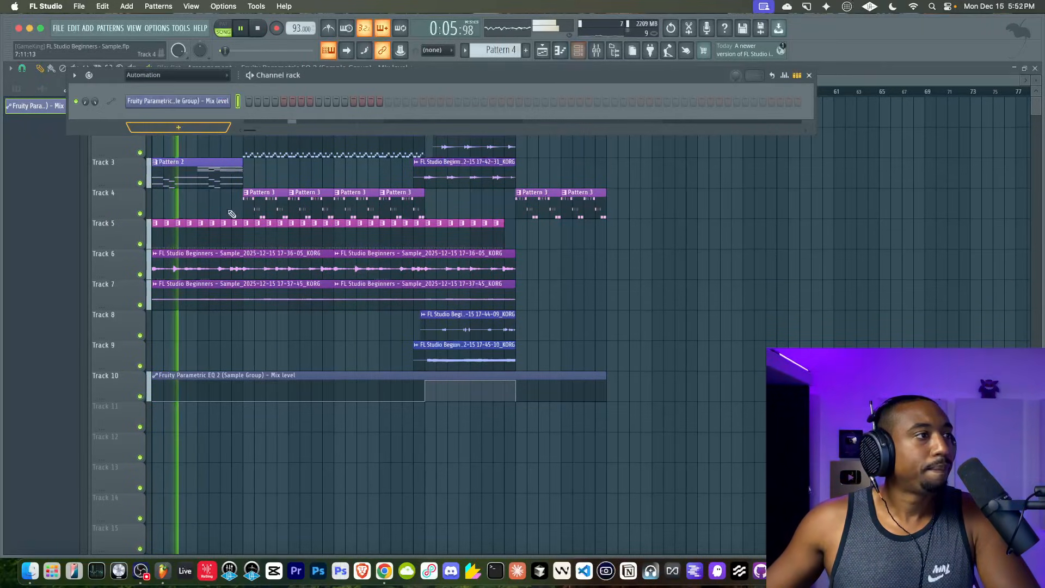
{"action": "left_click", "coordinate": [163, 75]}
{"action": "left_click", "coordinate": [138, 122]}
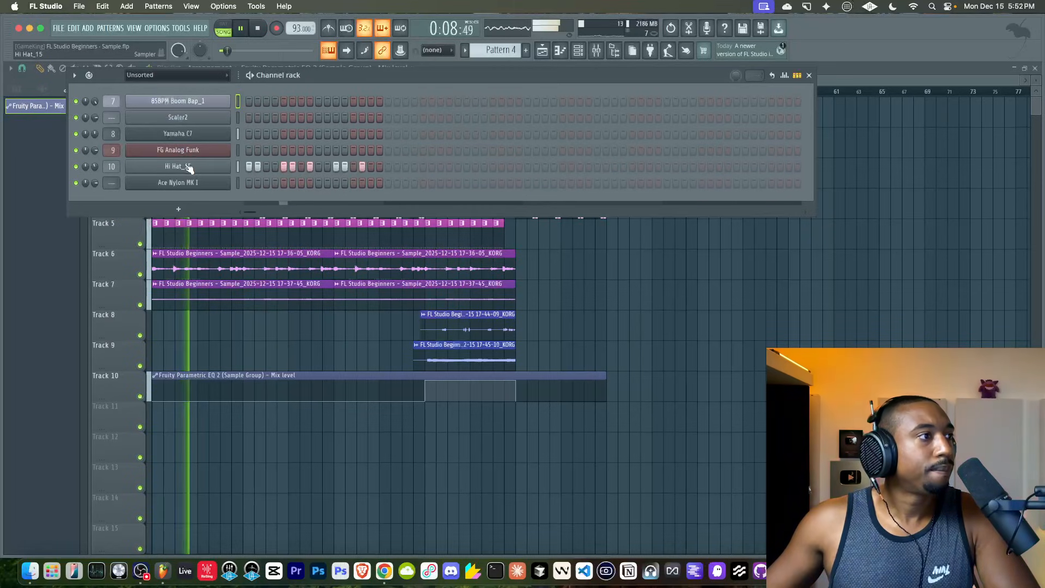
{"action": "left_click", "coordinate": [163, 167]}
{"action": "left_click", "coordinate": [57, 126]}
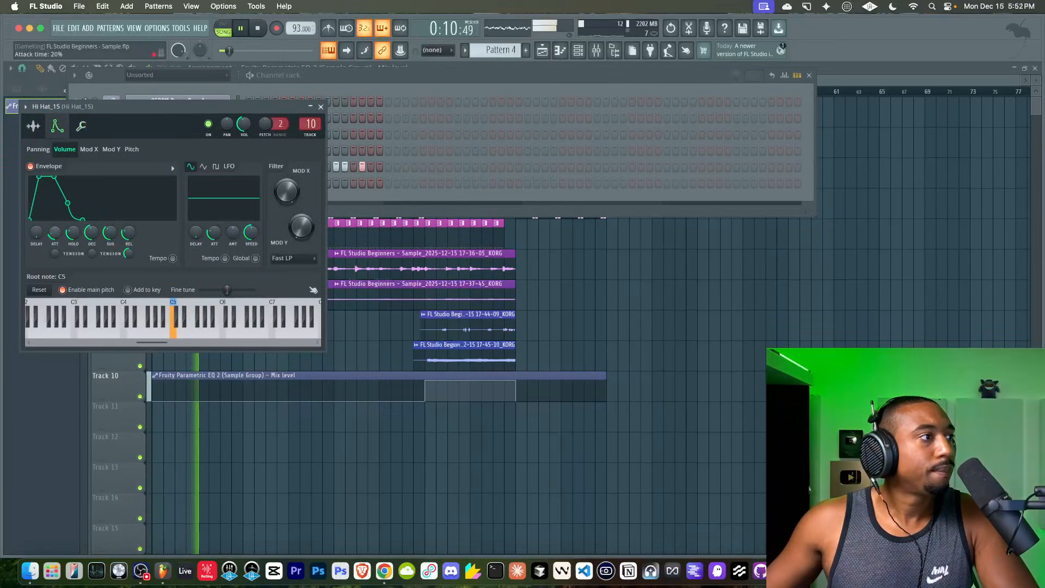
{"action": "left_click_drag", "start_coordinate": [55, 232], "coordinate": [55, 237]}
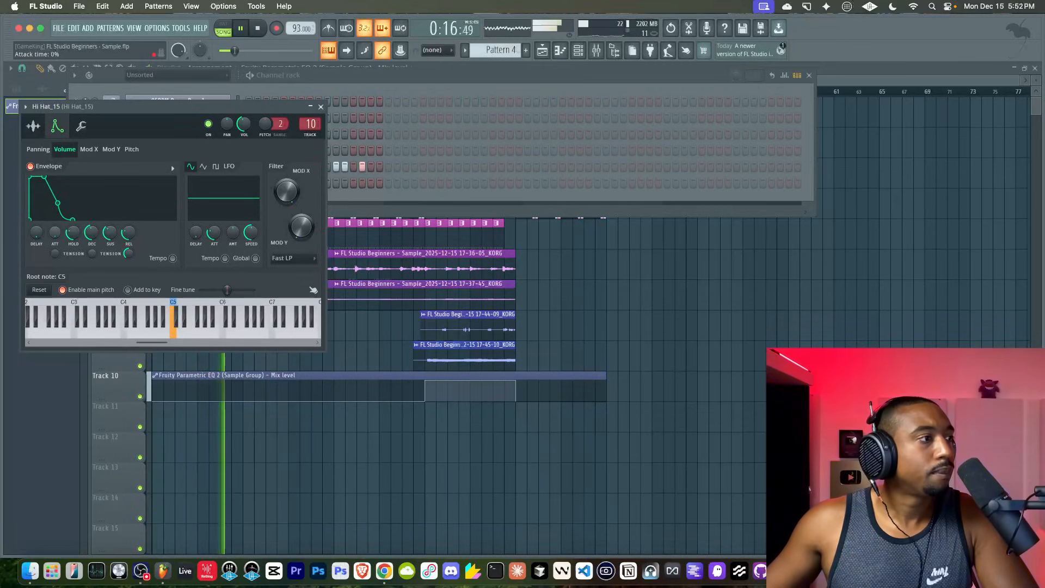
Set the Hi Hat_15 sample's stereo delay to 20% right and return to the Playlist.
{"action": "left_click", "coordinate": [76, 128]}
{"action": "left_click", "coordinate": [40, 129]}
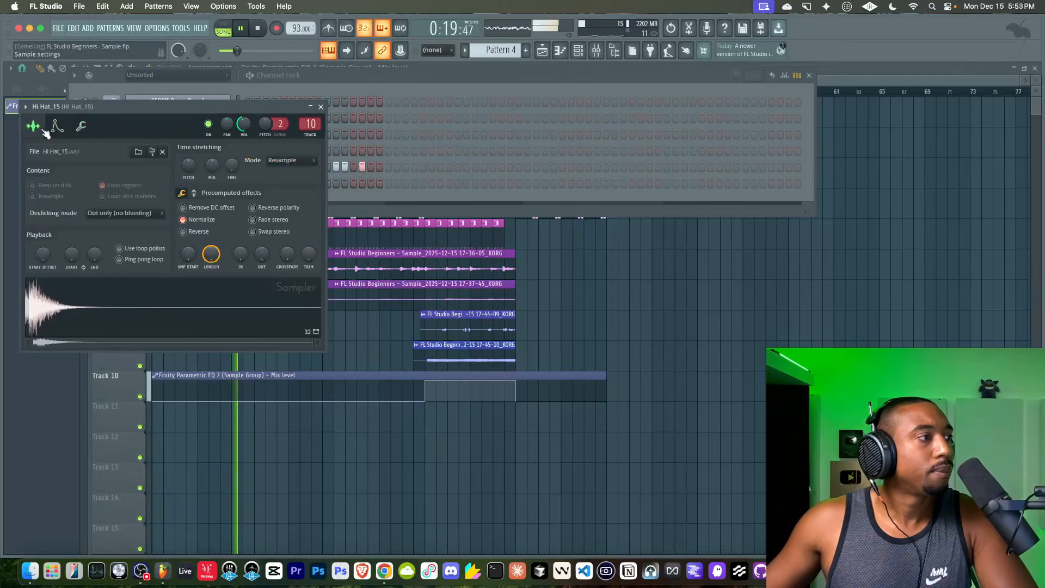
{"action": "left_click", "coordinate": [195, 194]}
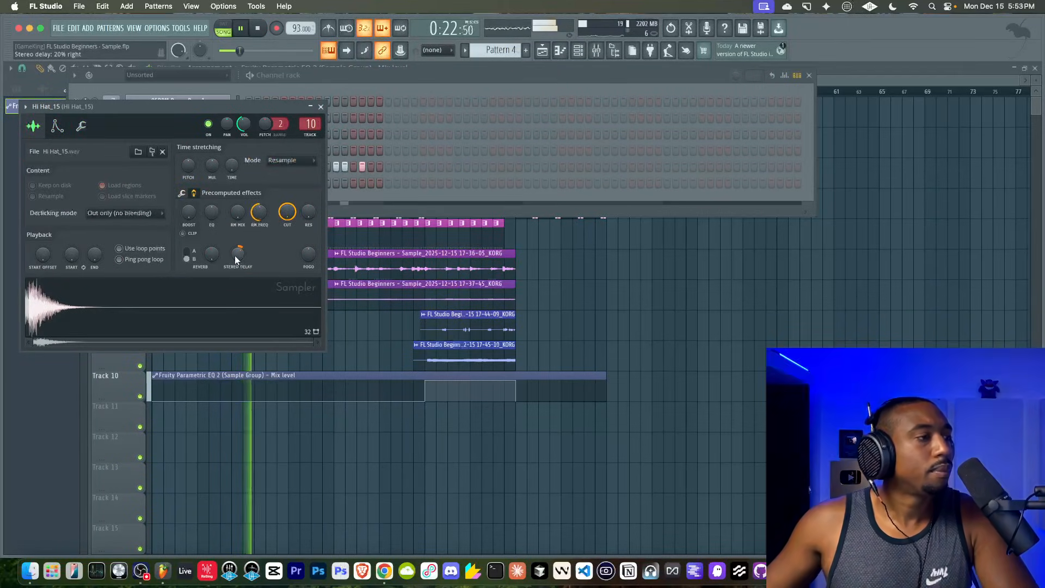
{"action": "left_click", "coordinate": [322, 107]}
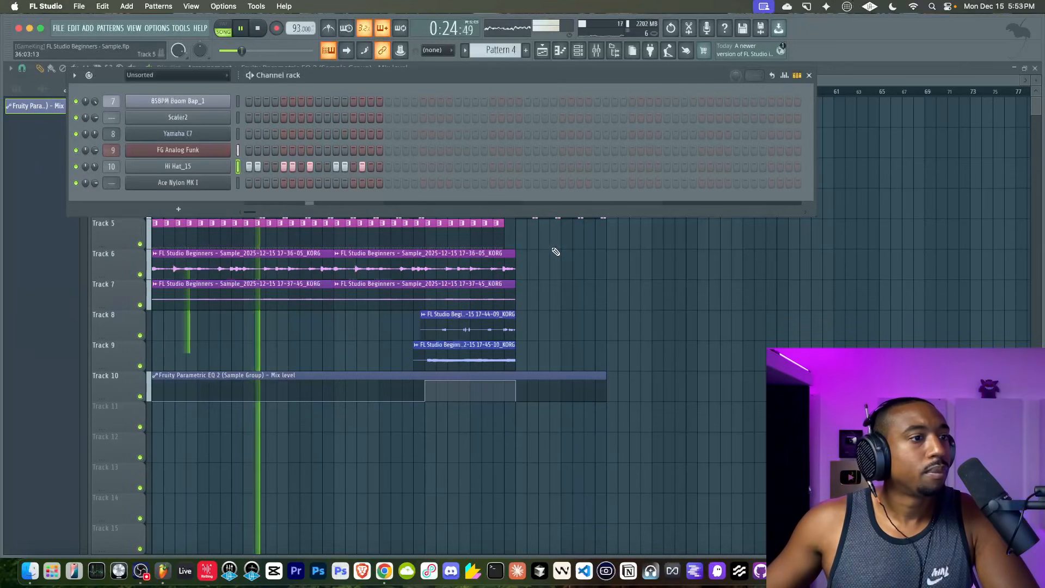
{"action": "key", "text": "F6"}
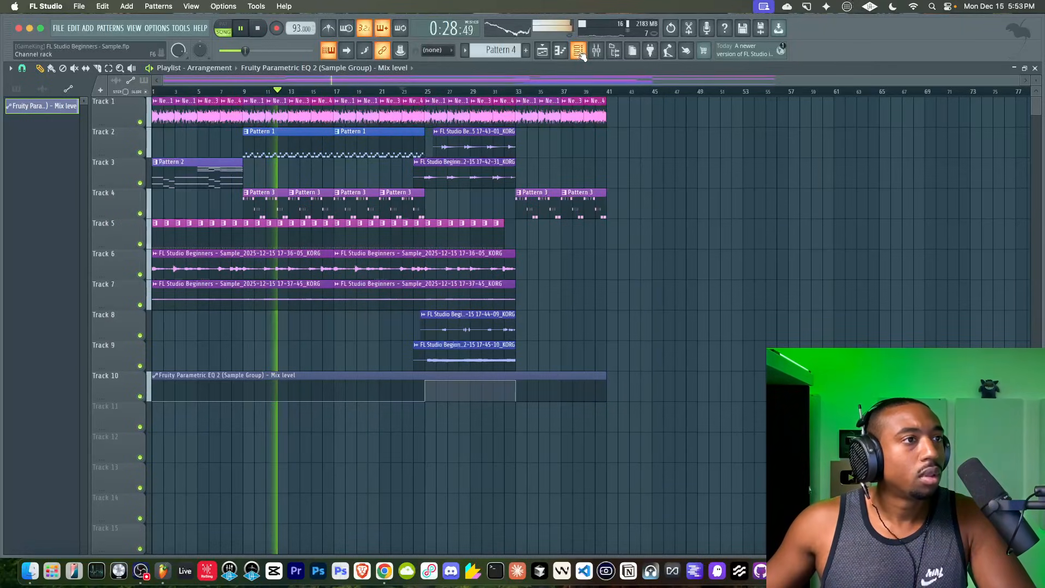
Audition the arrangement into the section after bar 33, checking the mixer track levels, and stop playback in the Playlist.
{"action": "key", "text": "F6"}
{"action": "key", "text": "F6"}
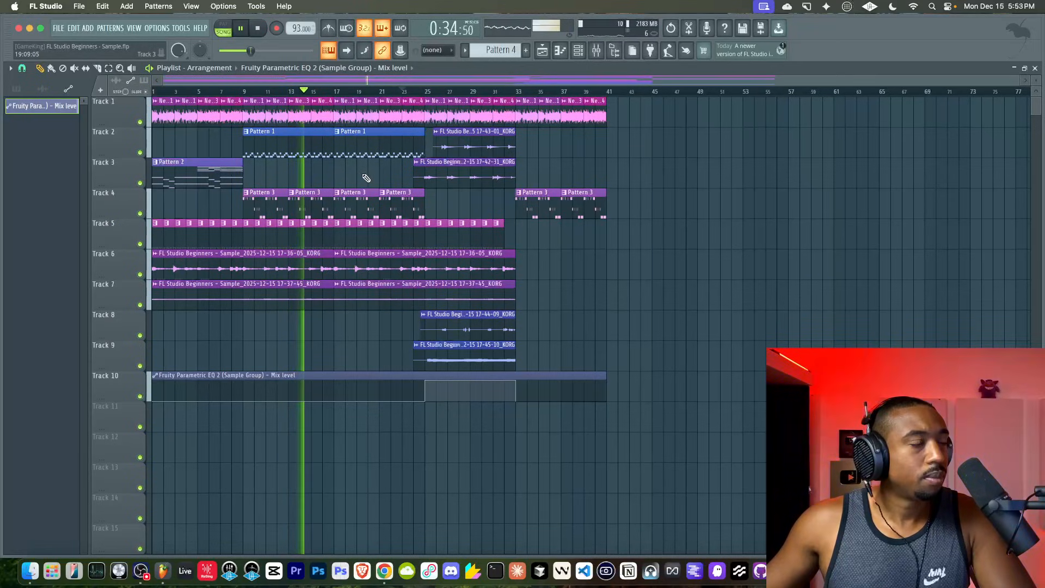
{"action": "left_click", "coordinate": [601, 54]}
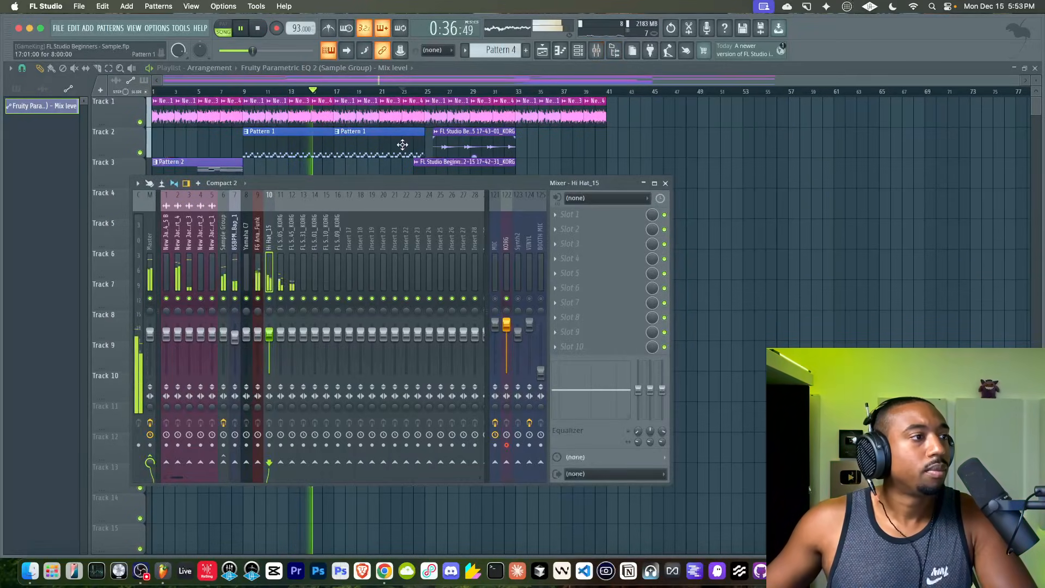
{"action": "key", "text": "F9"}
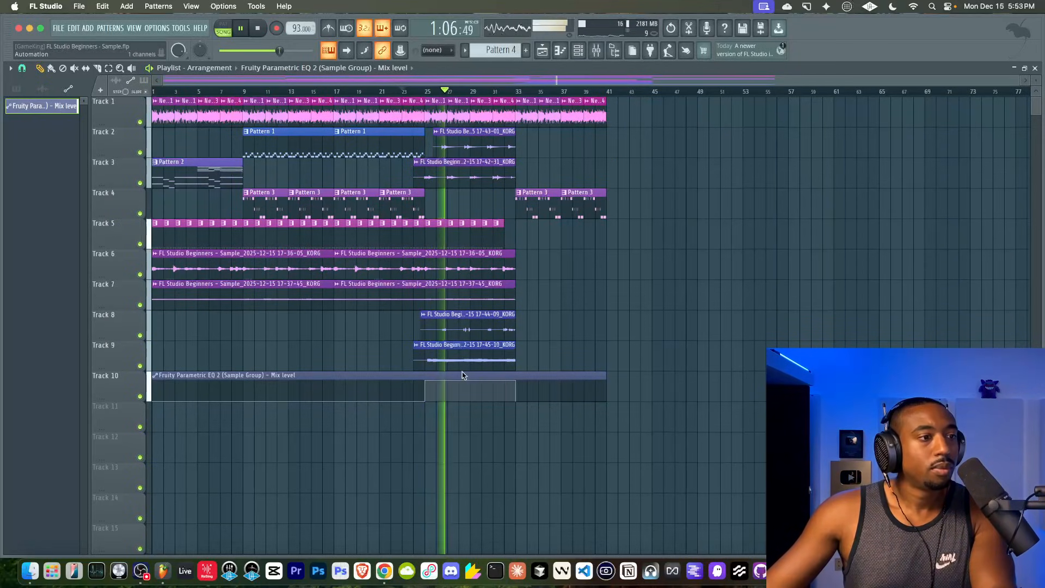
{"action": "left_click_drag", "start_coordinate": [465, 368], "coordinate": [469, 370]}
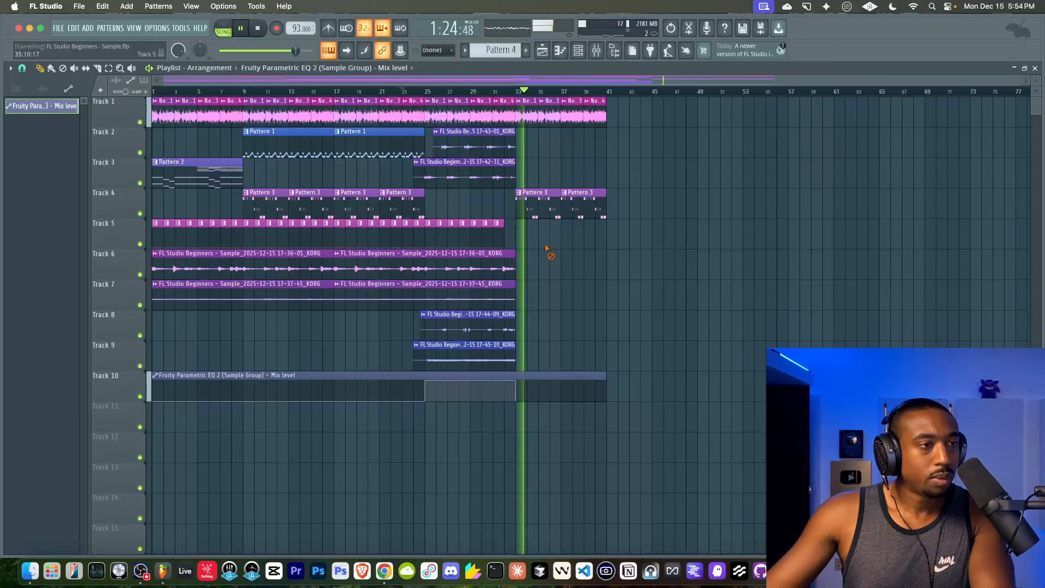
{"action": "key", "text": "F9"}
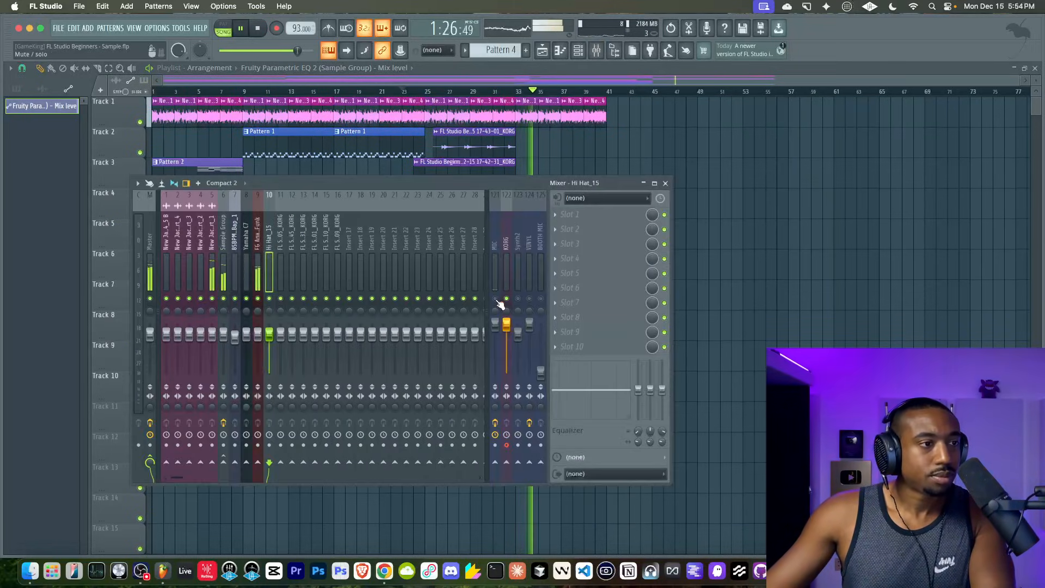
{"action": "key", "text": "space"}
{"action": "key", "text": "F9"}
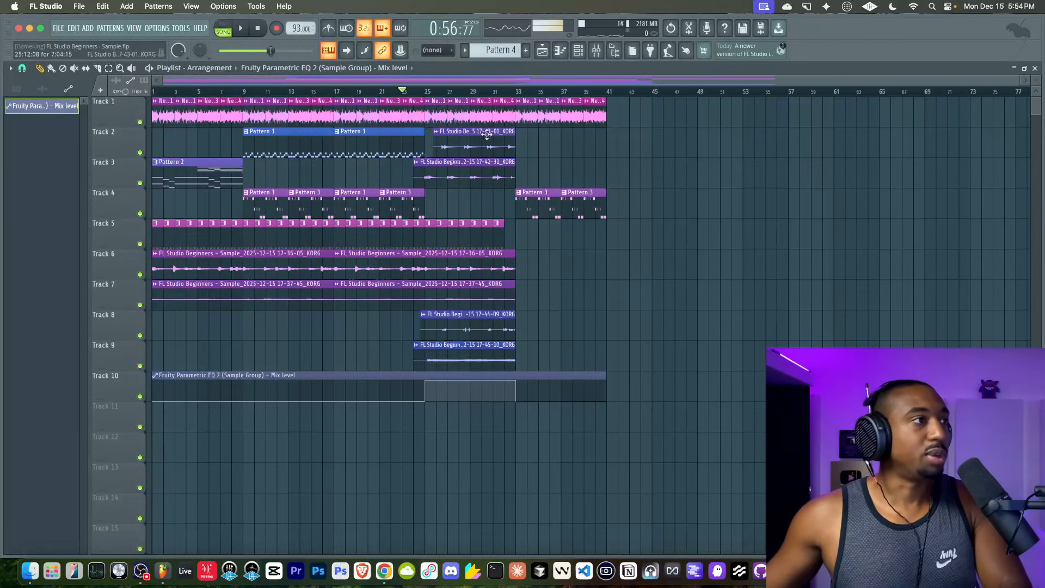
Export the project as the zipped loop package "FL Studio Beginners - Sample" into the "2025 - December - 15" folder.
{"action": "left_click", "coordinate": [59, 27]}
{"action": "mouse_move", "coordinate": [93, 156]}
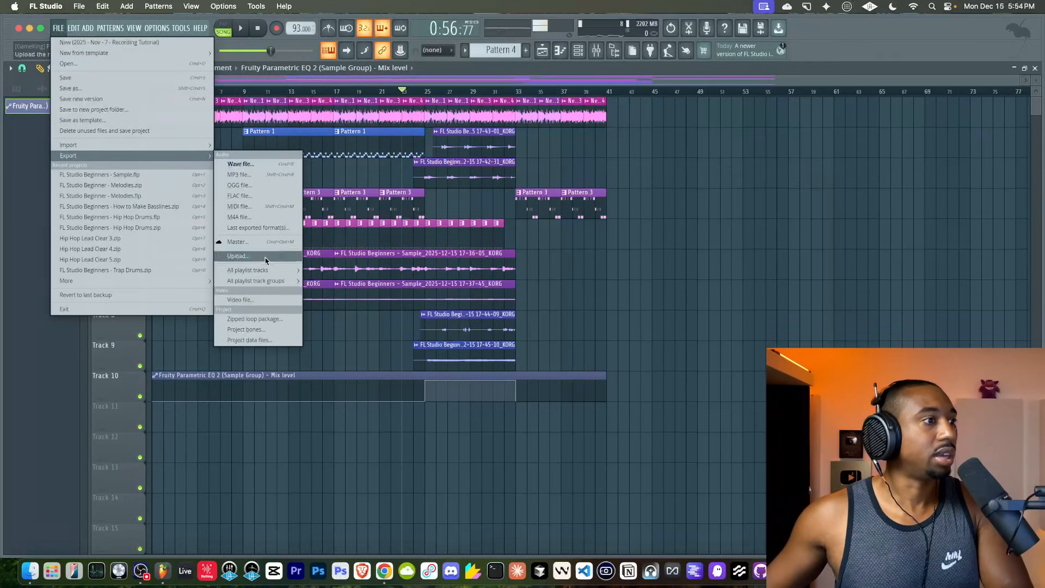
{"action": "left_click", "coordinate": [267, 320]}
{"action": "left_click", "coordinate": [526, 160]}
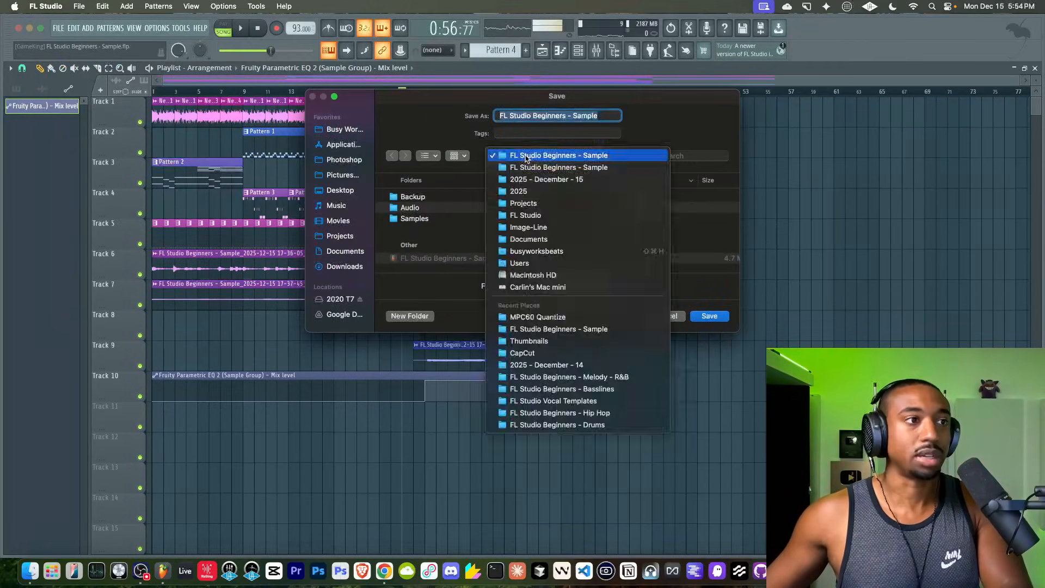
{"action": "left_click", "coordinate": [536, 180]}
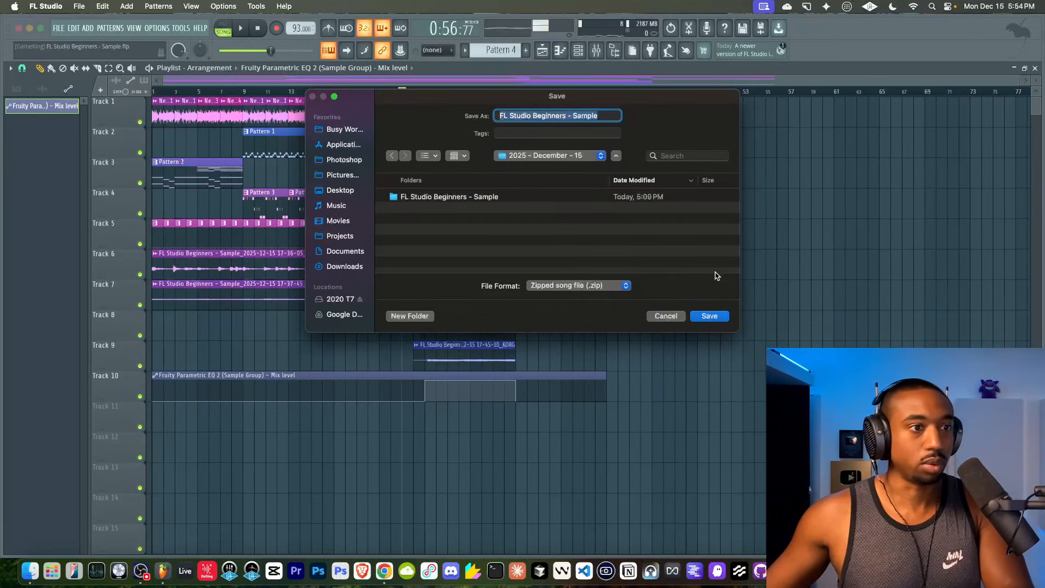
{"action": "left_click", "coordinate": [709, 315]}
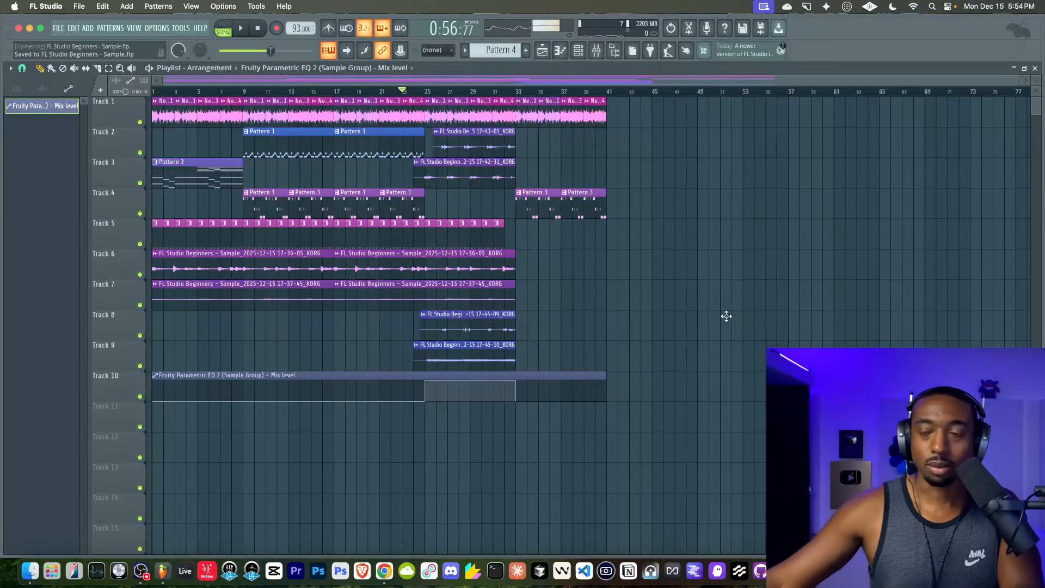